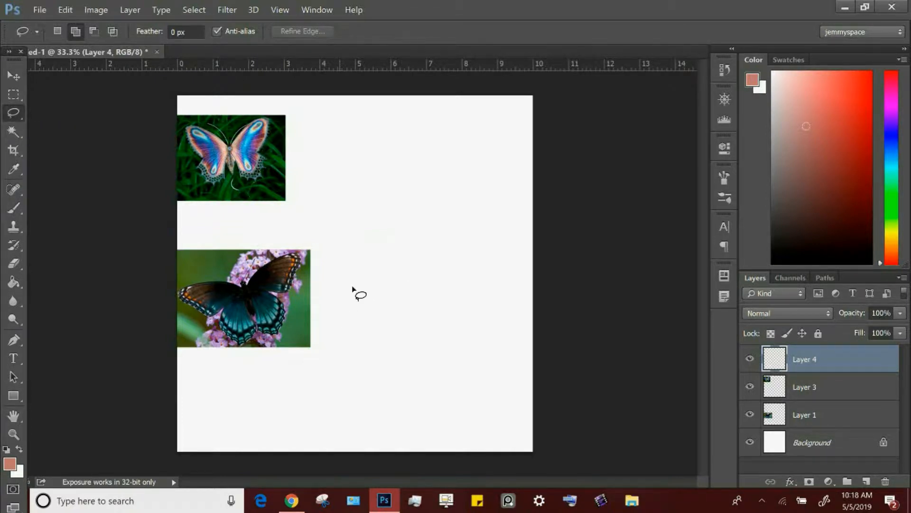
# Lasso a two-lobed wing shape beside the lower butterfly photo, fill it with black sampled from that butterfly, and deselect.
pyautogui.moveTo(352, 287)
pyautogui.mouseDown()
pyautogui.moveTo(422, 251)
pyautogui.moveTo(392, 306)
pyautogui.moveTo(347, 325)
pyautogui.moveTo(372, 336)
pyautogui.moveTo(386, 368)
pyautogui.moveTo(355, 364)
pyautogui.moveTo(336, 346)
pyautogui.moveTo(338, 317)
pyautogui.mouseUp()
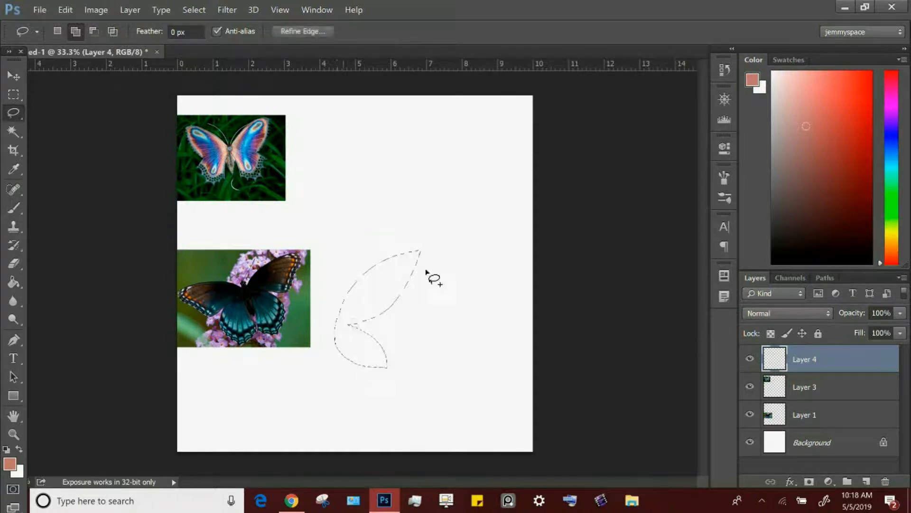
pyautogui.click(13, 282)
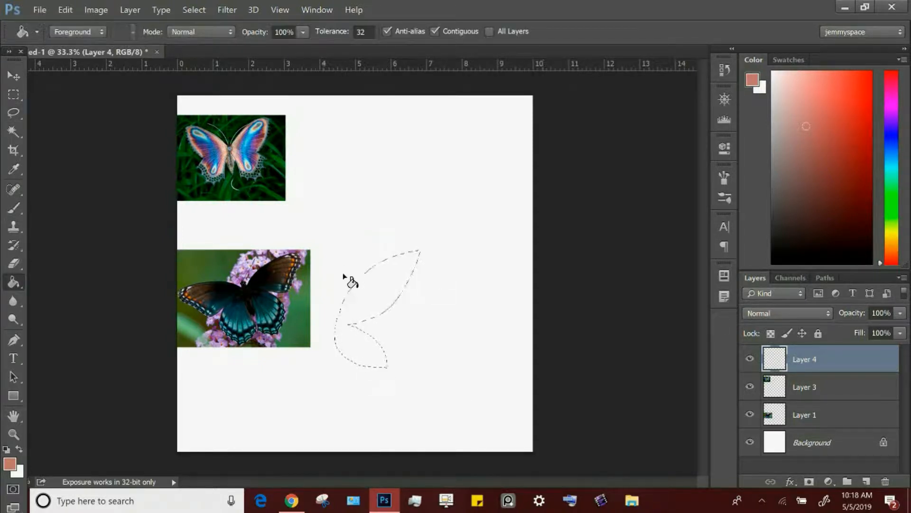
pyautogui.keyDown('alt'); pyautogui.click(263, 278); pyautogui.keyUp('alt')
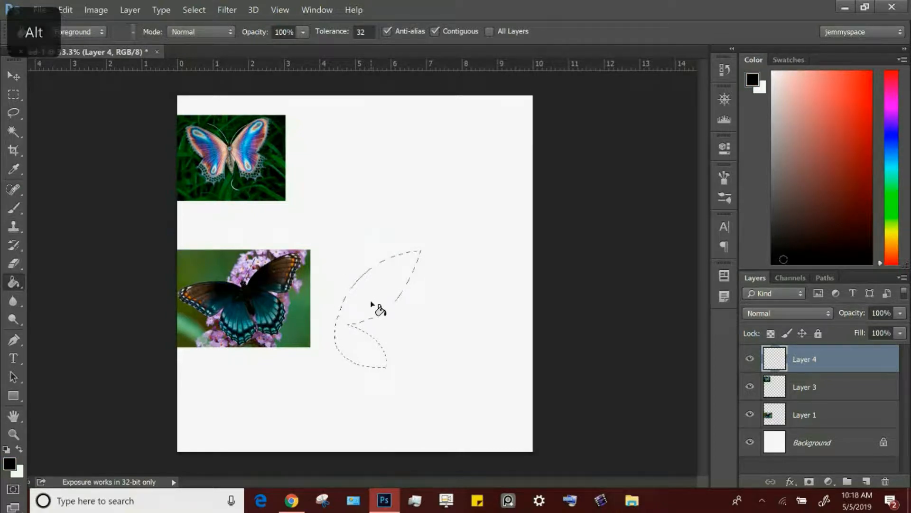
pyautogui.click(379, 309)
pyautogui.click(194, 9)
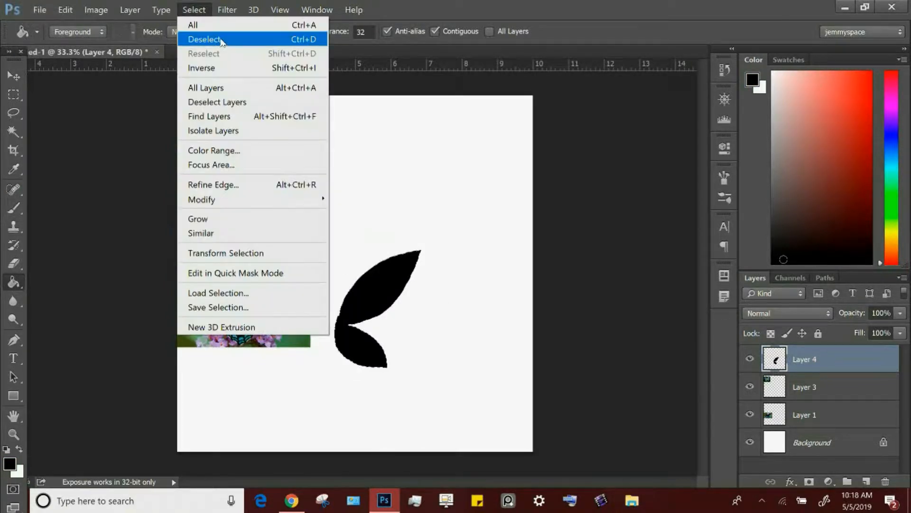
pyautogui.click(222, 41)
# On a new layer, lasso a rounder wing beside the upper butterfly photo, fill it with beige sampled from that butterfly, and deselect.
pyautogui.click(13, 112)
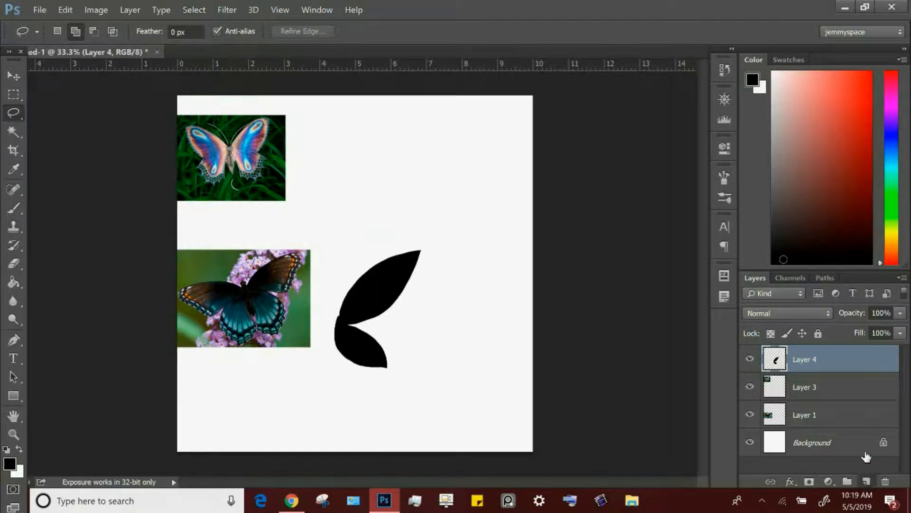
pyautogui.click(866, 481)
pyautogui.moveTo(333, 172)
pyautogui.mouseDown()
pyautogui.moveTo(400, 105)
pyautogui.moveTo(409, 163)
pyautogui.moveTo(397, 182)
pyautogui.moveTo(369, 189)
pyautogui.moveTo(389, 202)
pyautogui.moveTo(389, 218)
pyautogui.moveTo(355, 224)
pyautogui.moveTo(334, 183)
pyautogui.mouseUp()
pyautogui.click(13, 282)
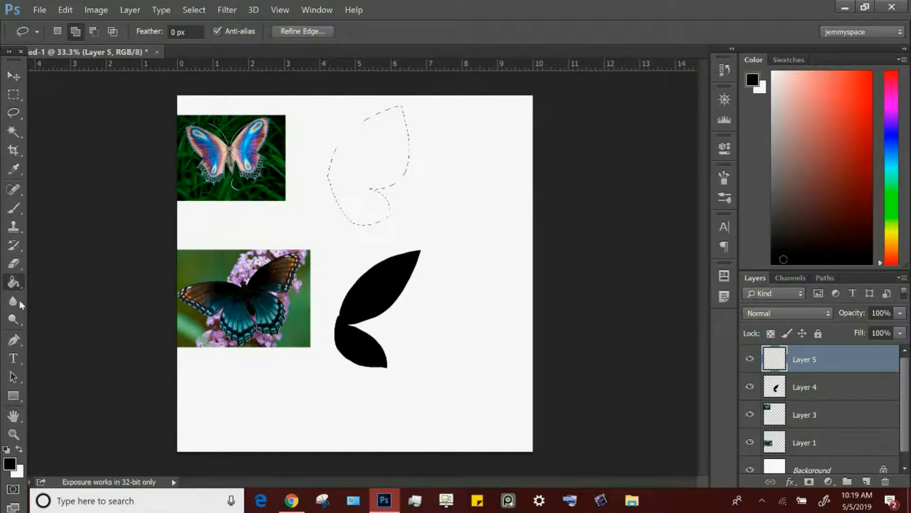
pyautogui.keyDown('alt'); pyautogui.click(244, 145); pyautogui.keyUp('alt')
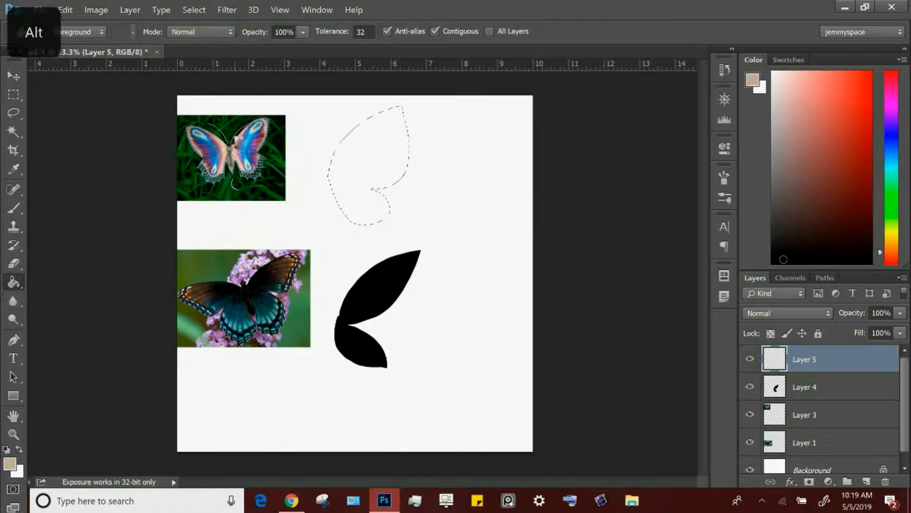
pyautogui.click(384, 157)
pyautogui.click(194, 10)
pyautogui.click(204, 33)
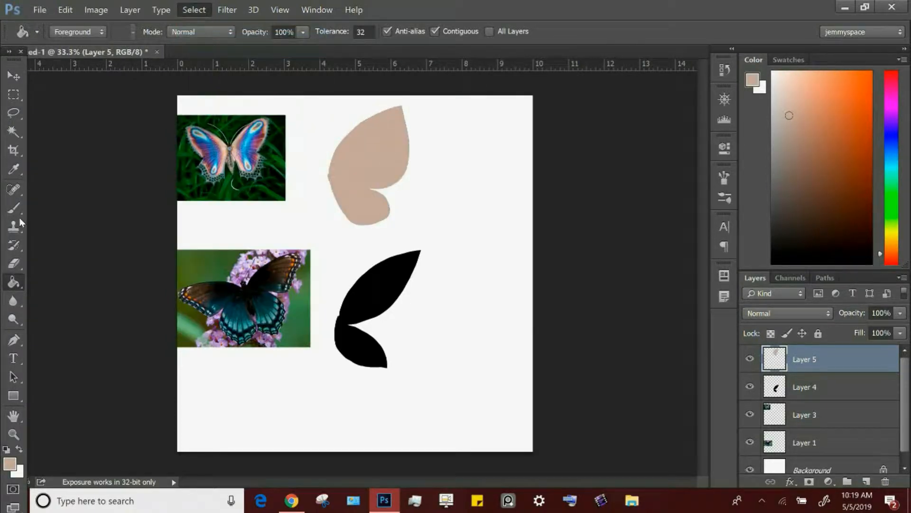
# Smooth the pointed bump on the outer edge of the beige wing with the Eraser.
pyautogui.click(14, 263)
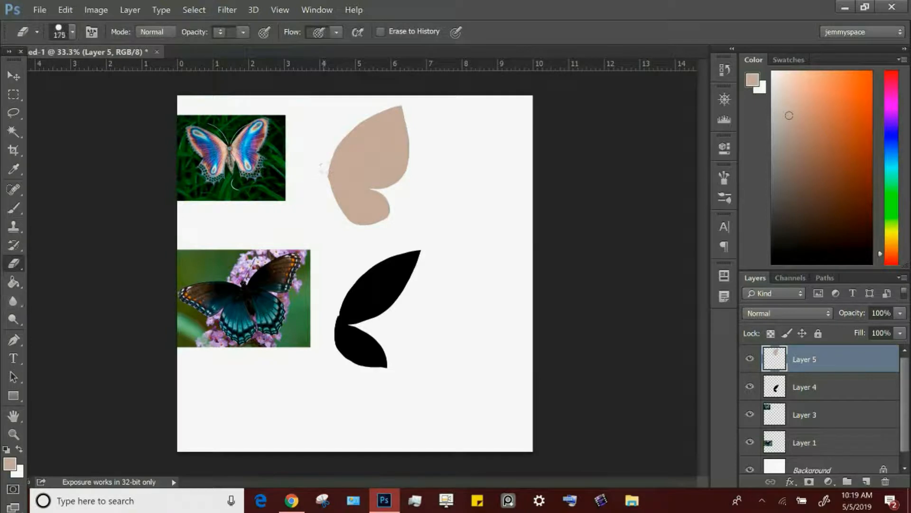
pyautogui.click(22, 207)
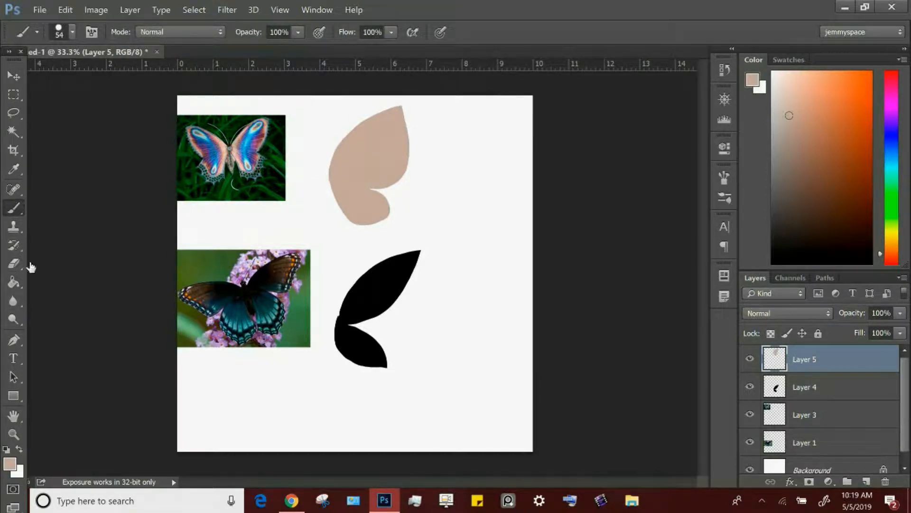
pyautogui.click(20, 268)
# Lock the transparent pixels of both wing layers, Layer 4 and Layer 5, ready for painting with the Brush.
pyautogui.hotkey('alt', '[')
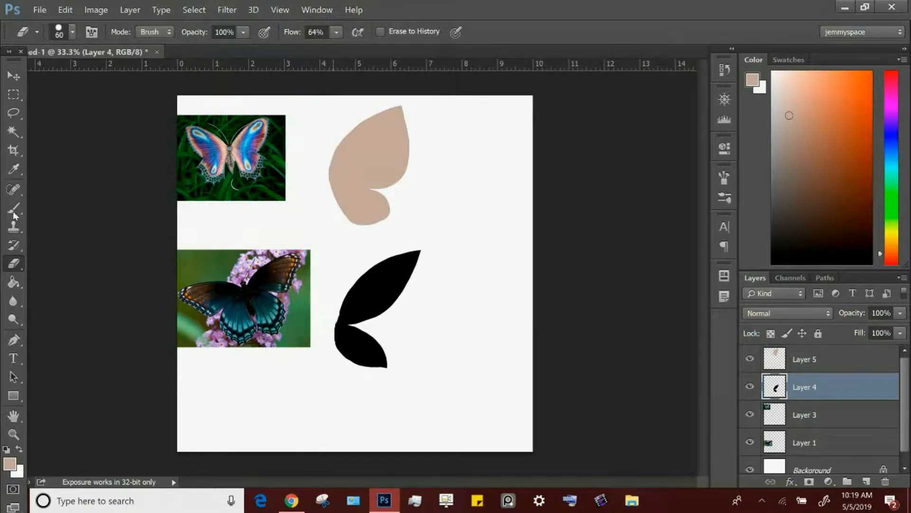
pyautogui.click(14, 214)
pyautogui.click(772, 334)
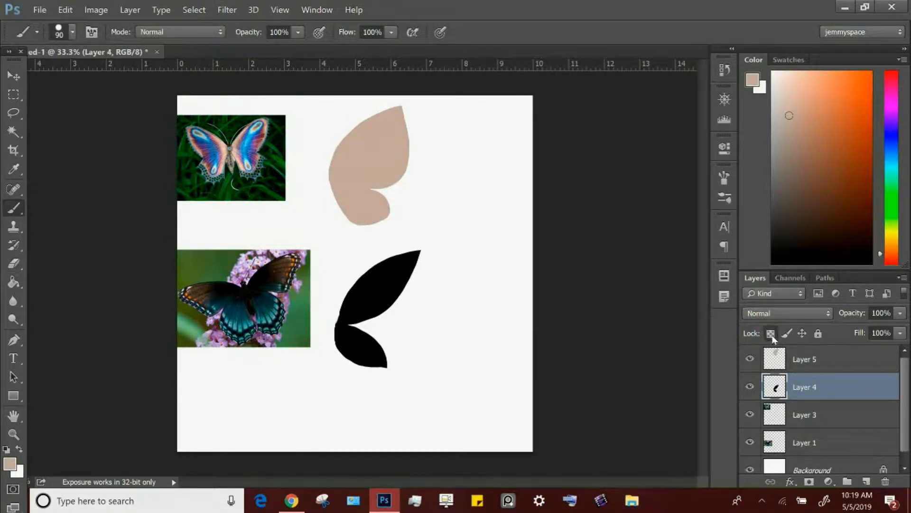
pyautogui.click(804, 362)
pyautogui.click(772, 334)
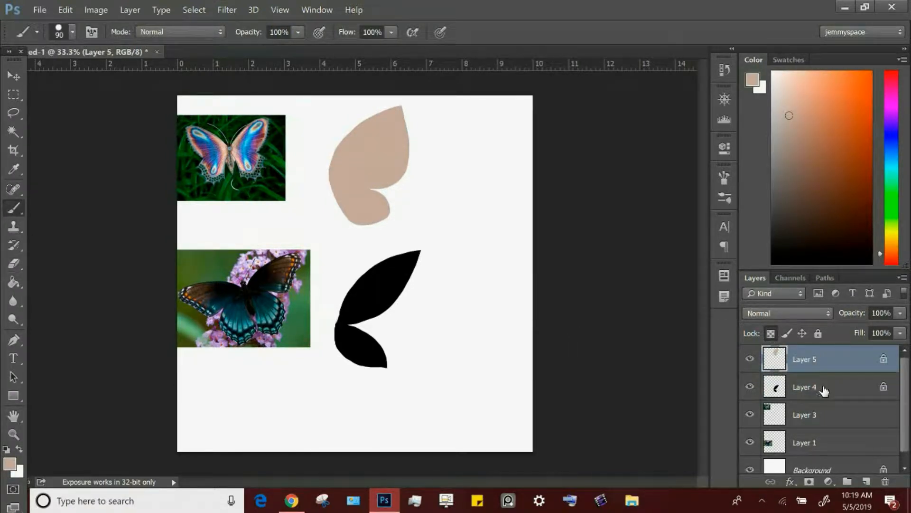
# Set the Brush to the enlarged Soft Round 100 1 preset with the black wing's layer, Layer 4, active.
pyautogui.click(821, 390)
pyautogui.click(67, 35)
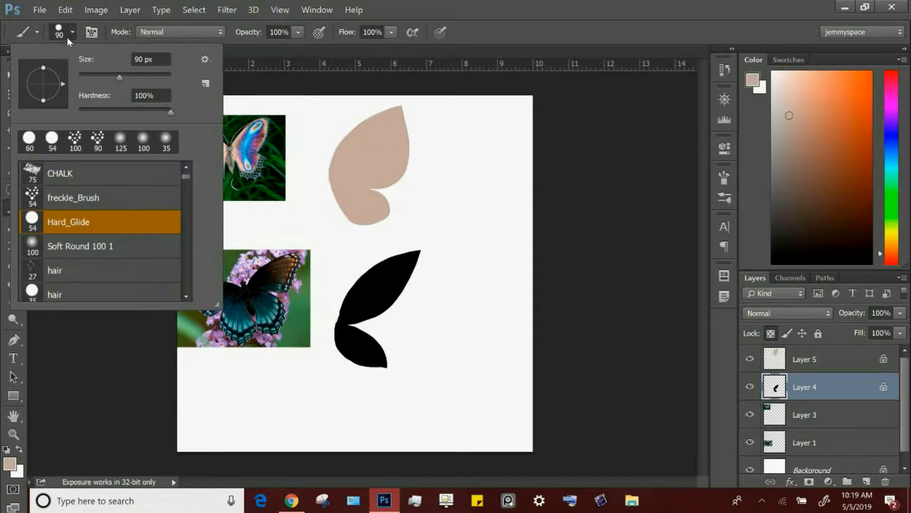
pyautogui.doubleClick(113, 251)
pyautogui.press(']')
pyautogui.press(']')
pyautogui.press(']')
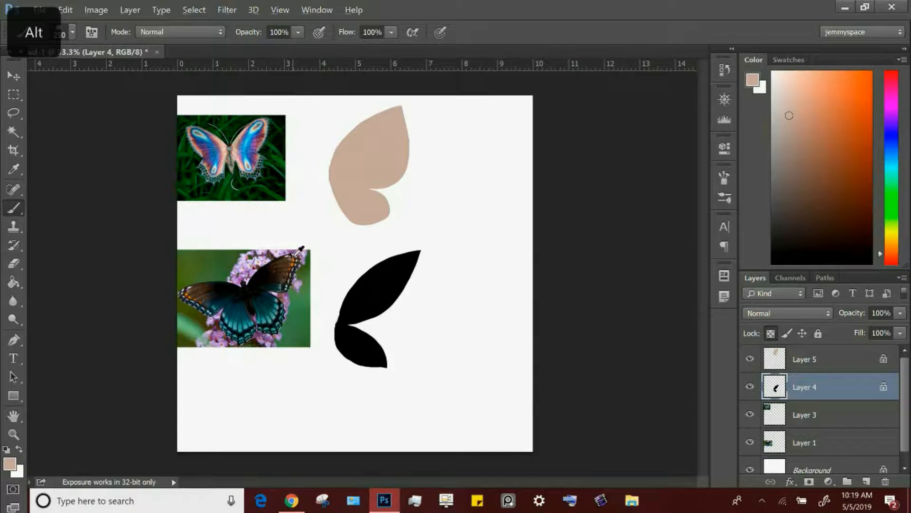
# Shade the upper lobe of the black wing with brown sampled from the lower butterfly, using a 500 px brush.
pyautogui.keyDown('alt'); pyautogui.click(295, 255); pyautogui.keyUp('alt')
pyautogui.press(']')
pyautogui.press(']')
pyautogui.press(']')
pyautogui.moveTo(398, 288)
pyautogui.mouseDown()
pyautogui.moveTo(429, 259)
pyautogui.moveTo(369, 294)
pyautogui.moveTo(429, 275)
pyautogui.mouseUp()
# Shade the lower lobe of the black wing with dark teal and a lighter teal highlight, both sampled from the lower butterfly.
pyautogui.press('[')
pyautogui.press('[')
pyautogui.press('[')
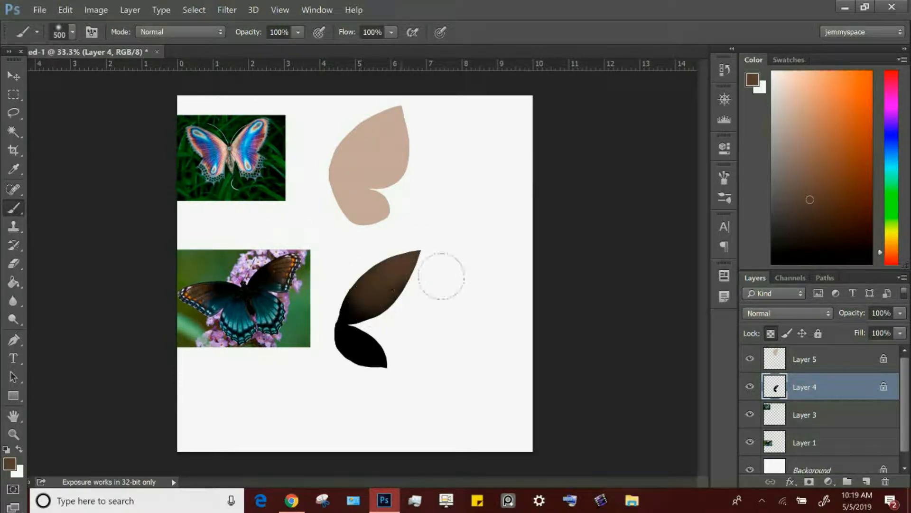
pyautogui.keyDown('alt'); pyautogui.click(265, 301); pyautogui.keyUp('alt')
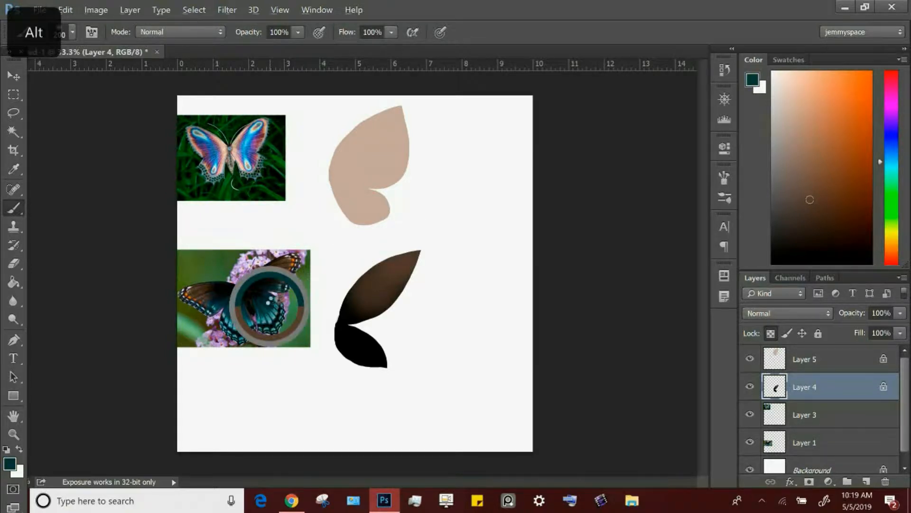
pyautogui.press(']')
pyautogui.press(']')
pyautogui.moveTo(393, 368)
pyautogui.mouseDown()
pyautogui.moveTo(382, 343)
pyautogui.moveTo(360, 345)
pyautogui.moveTo(387, 365)
pyautogui.mouseUp()
pyautogui.keyDown('alt'); pyautogui.click(271, 314); pyautogui.keyUp('alt')
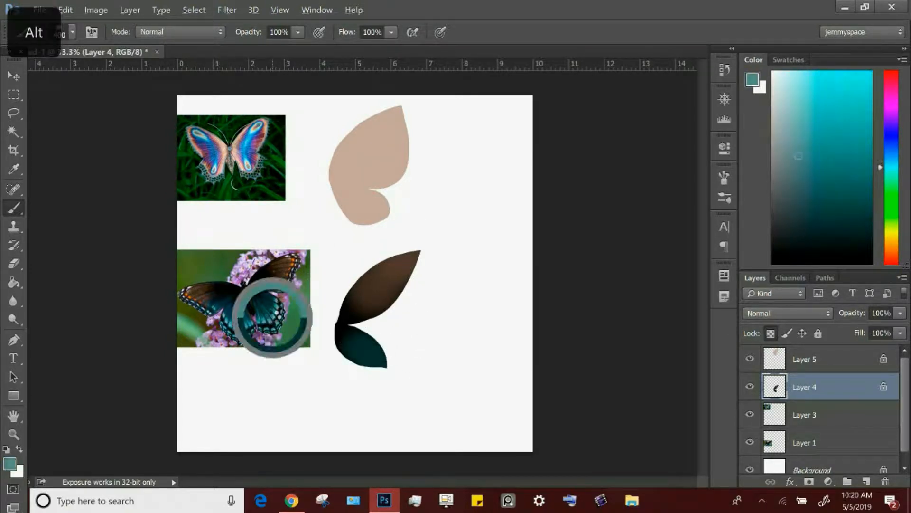
pyautogui.click(392, 375)
# Add lighter brown sampled from the lower butterfly's wingtip along the tip and inner edge of the dark wing's upper lobe.
pyautogui.press('[')
pyautogui.press('[')
pyautogui.press('[')
pyautogui.press('[')
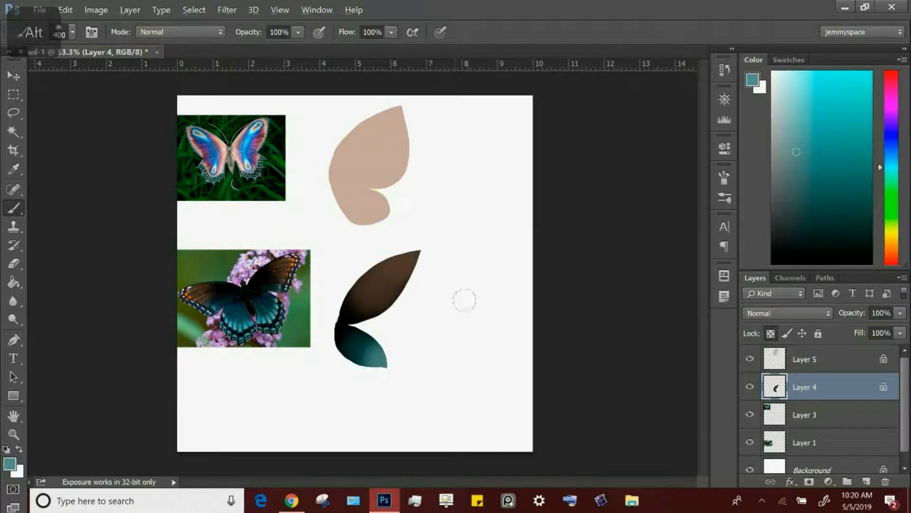
pyautogui.keyDown('alt'); pyautogui.click(299, 250); pyautogui.keyUp('alt')
pyautogui.moveTo(423, 249); pyautogui.dragTo(427, 270)
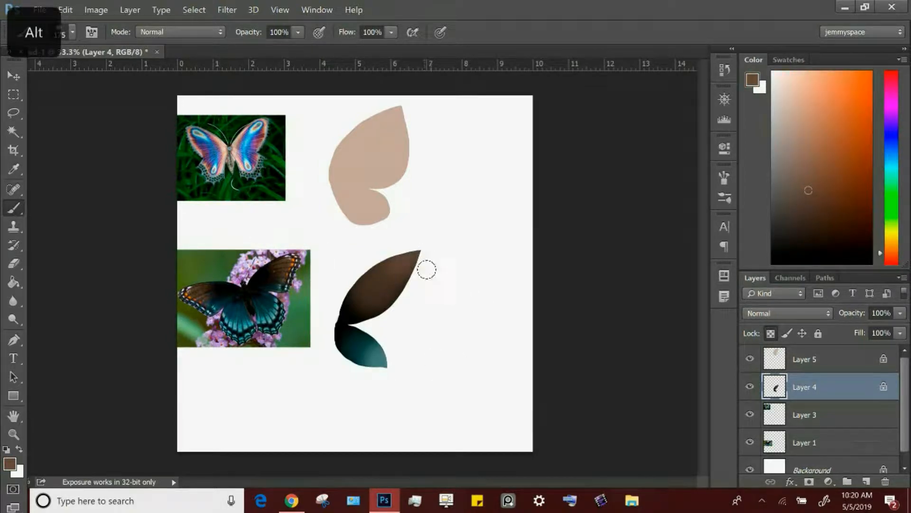
pyautogui.press(']')
pyautogui.press(']')
pyautogui.moveTo(411, 300); pyautogui.dragTo(403, 299)
pyautogui.press(']')
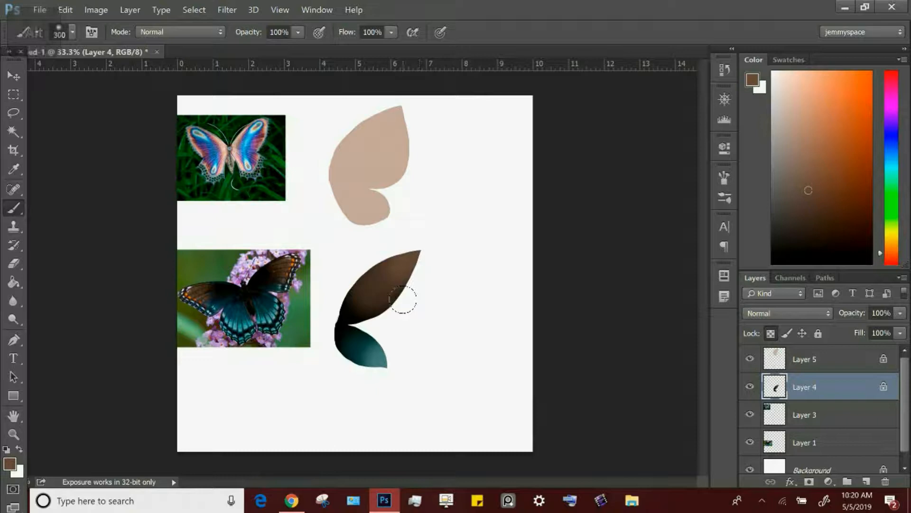
# On Layer 5, paint mauve sampled from the upper butterfly over the beige wing's upper lobe with a 500 px brush.
pyautogui.click(821, 363)
pyautogui.press('alt')
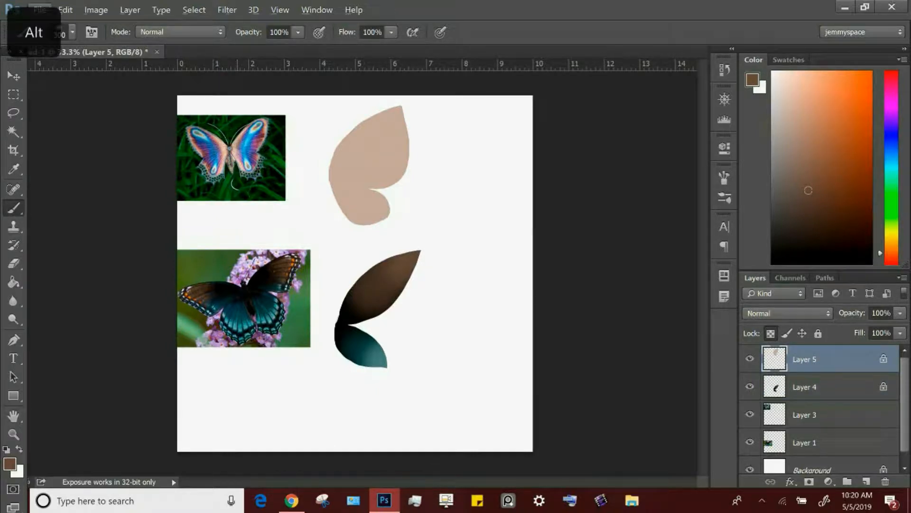
pyautogui.press('[')
pyautogui.press('[')
pyautogui.press('[')
pyautogui.keyDown('alt'); pyautogui.click(242, 138); pyautogui.keyUp('alt')
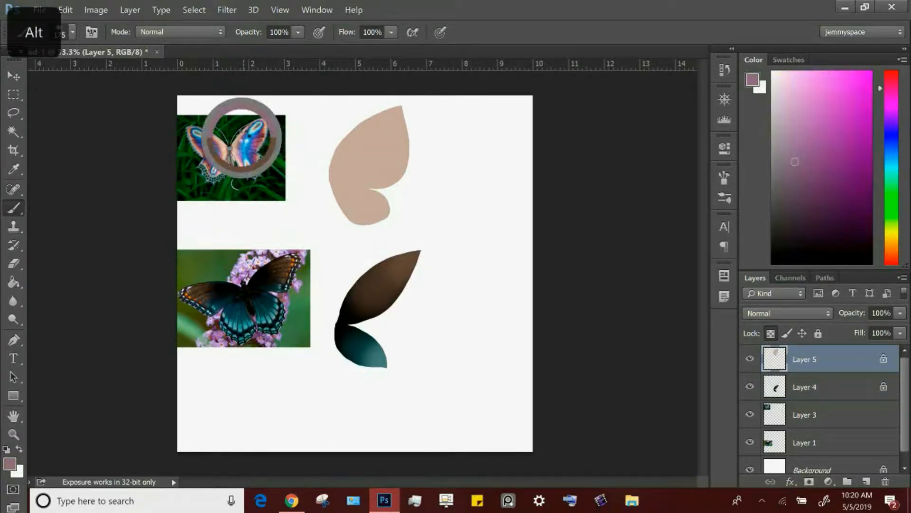
pyautogui.press(']')
pyautogui.press(']')
pyautogui.press(']')
pyautogui.press(']')
pyautogui.press(']')
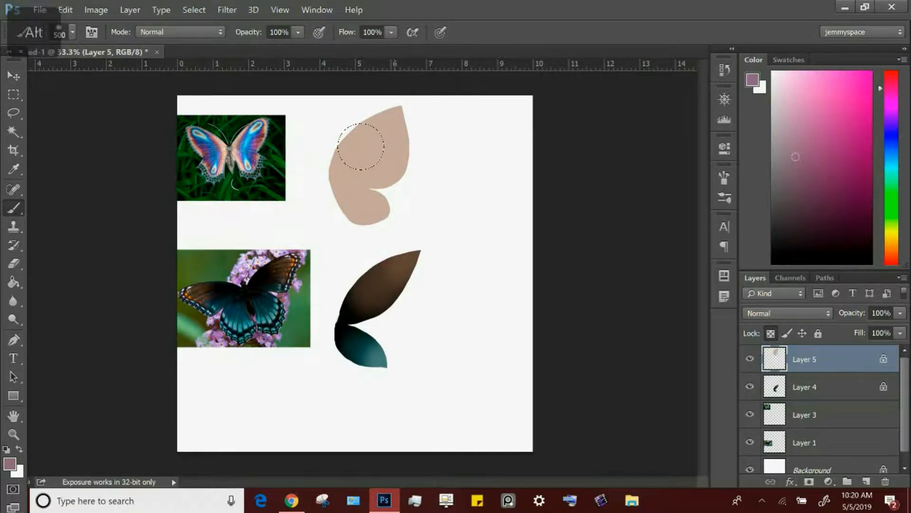
pyautogui.moveTo(356, 143)
pyautogui.mouseDown()
pyautogui.moveTo(377, 160)
pyautogui.moveTo(400, 149)
pyautogui.moveTo(403, 108)
pyautogui.mouseUp()
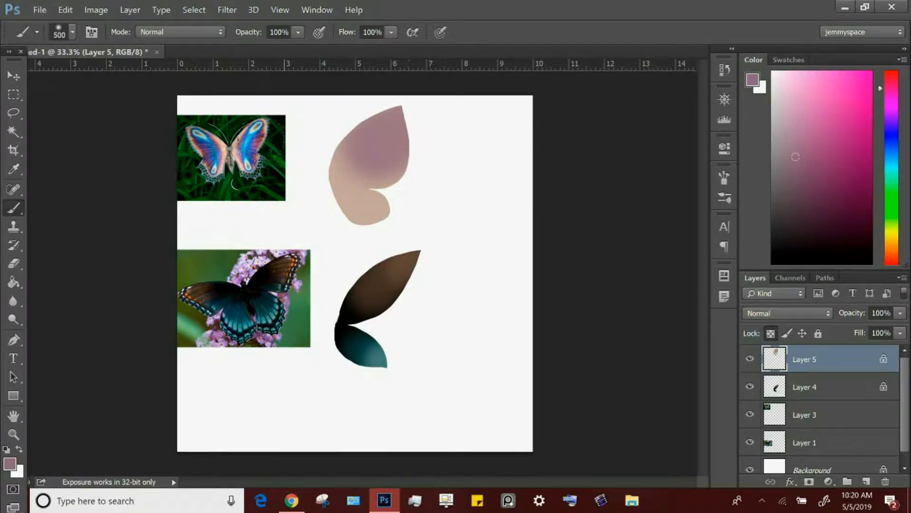
# Paint sampled violet-blue over the beige wing's upper lobe and shade its inner edge with crimson from the upper butterfly.
pyautogui.keyDown('alt'); pyautogui.click(243, 137); pyautogui.keyUp('alt')
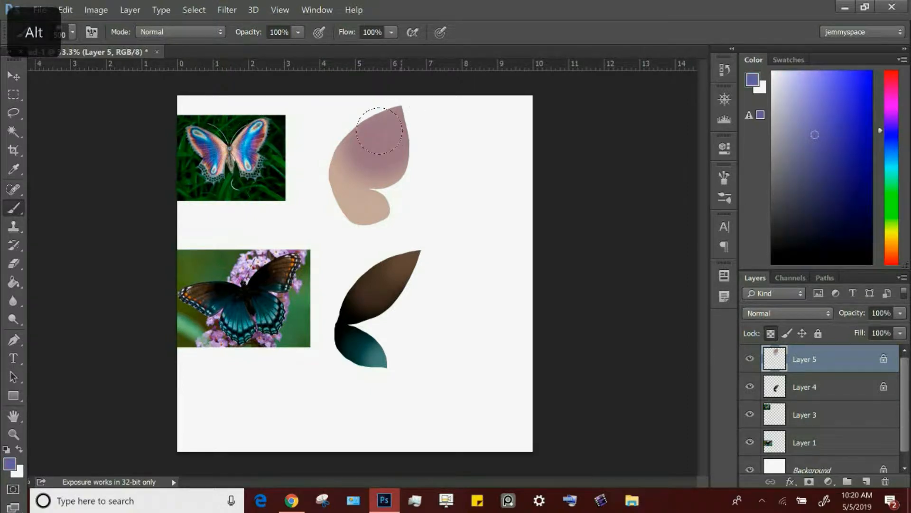
pyautogui.moveTo(392, 114); pyautogui.dragTo(407, 147)
pyautogui.keyDown('alt'); pyautogui.click(259, 138); pyautogui.keyUp('alt')
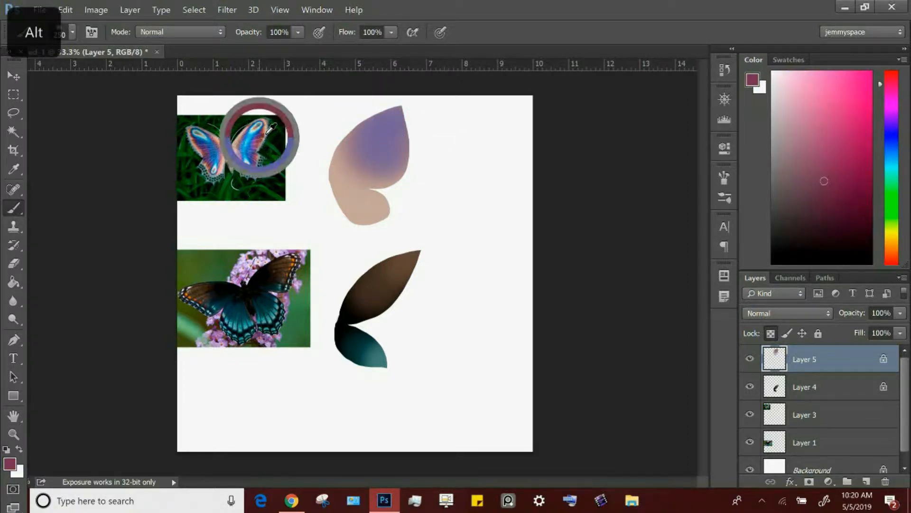
pyautogui.moveTo(403, 135); pyautogui.dragTo(394, 183)
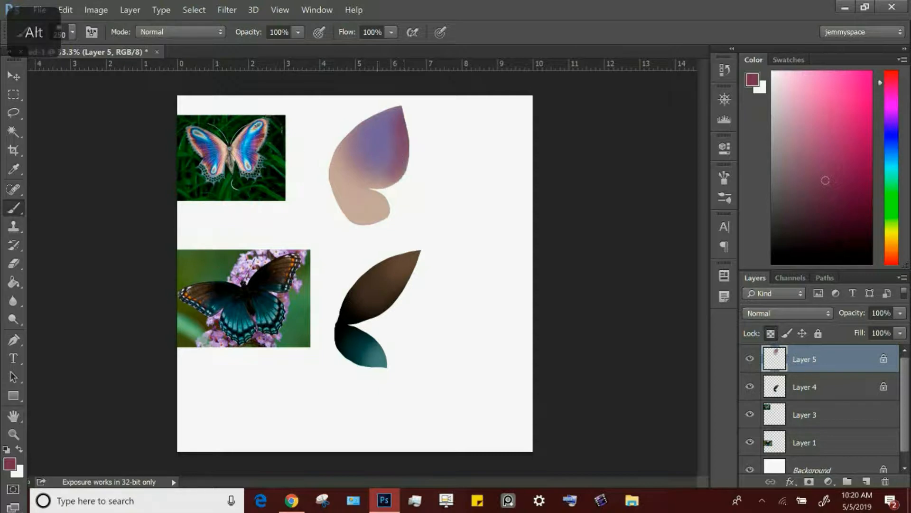
# Touch up the upper lobe with sampled peach and paint a bright blue glow near its tip.
pyautogui.keyDown('alt'); pyautogui.click(265, 130); pyautogui.keyUp('alt')
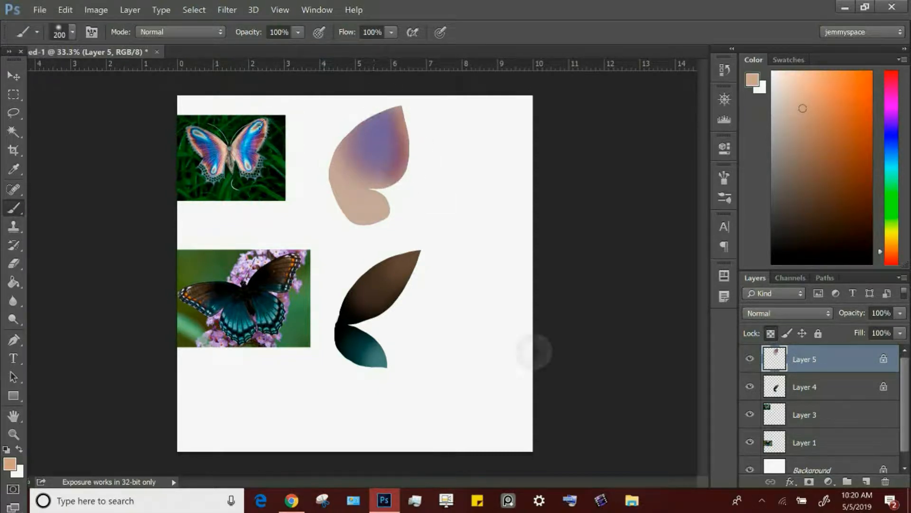
pyautogui.keyDown('alt'); pyautogui.click(252, 134); pyautogui.keyUp('alt')
pyautogui.moveTo(386, 124)
pyautogui.mouseDown()
pyautogui.moveTo(375, 142)
pyautogui.moveTo(386, 139)
pyautogui.mouseUp()
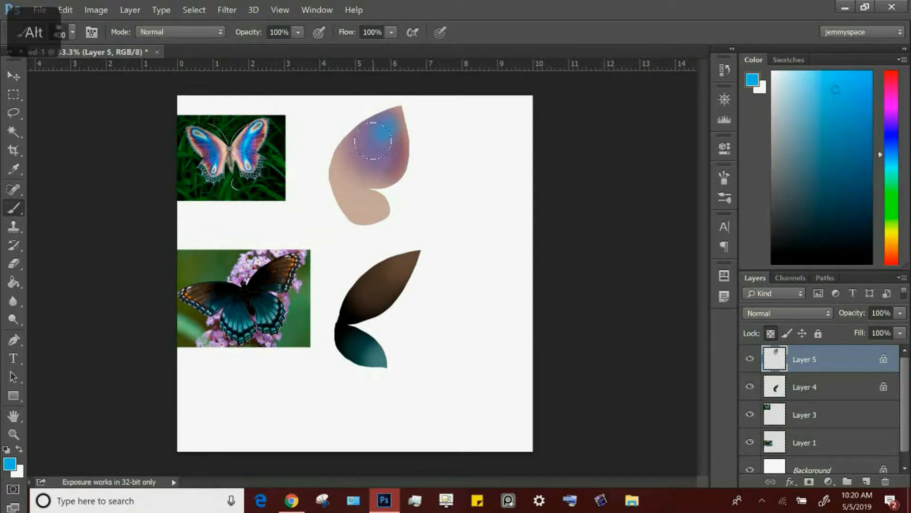
# Shade the beige wing's lower lobe with rose, blue and light blue sampled from the upper butterfly.
pyautogui.keyDown('alt'); pyautogui.click(257, 152); pyautogui.keyUp('alt')
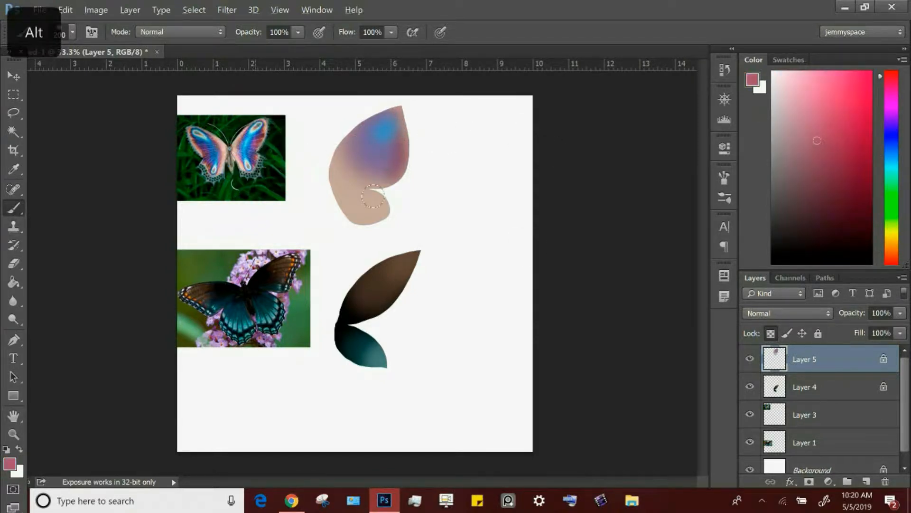
pyautogui.moveTo(362, 188)
pyautogui.mouseDown()
pyautogui.moveTo(397, 200)
pyautogui.moveTo(372, 217)
pyautogui.moveTo(394, 222)
pyautogui.mouseUp()
pyautogui.keyDown('alt'); pyautogui.click(255, 152); pyautogui.keyUp('alt')
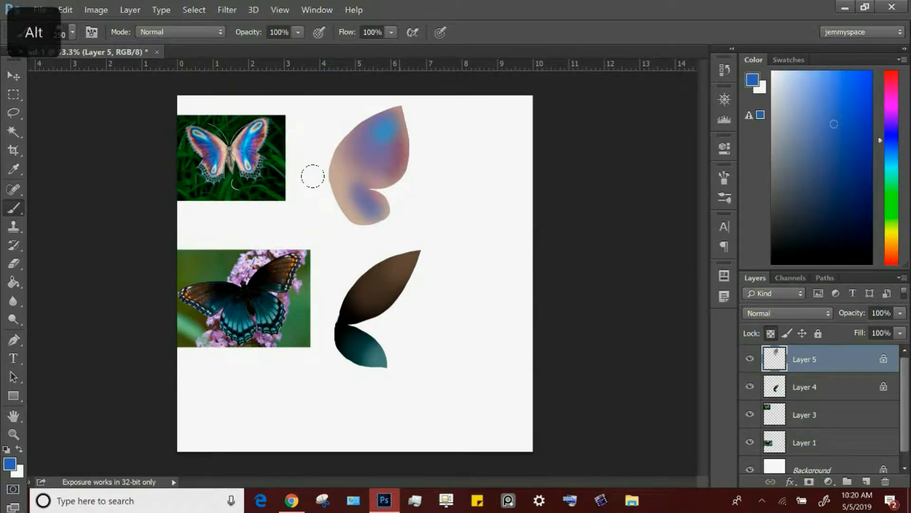
pyautogui.keyDown('alt'); pyautogui.click(246, 157); pyautogui.keyUp('alt')
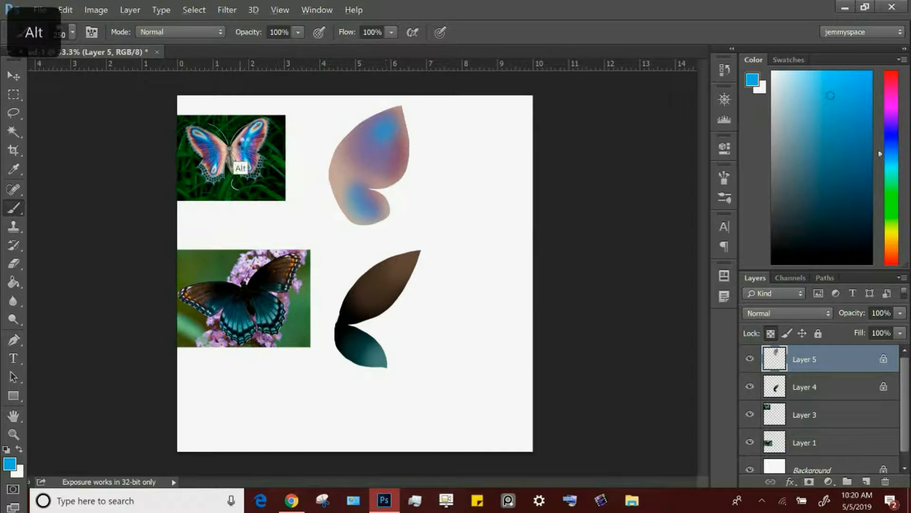
# Deepen the beige wing's upper lobe with sampled violet and blue, and reduce the brush size to 100 px.
pyautogui.keyDown('alt'); pyautogui.click(239, 145); pyautogui.keyUp('alt')
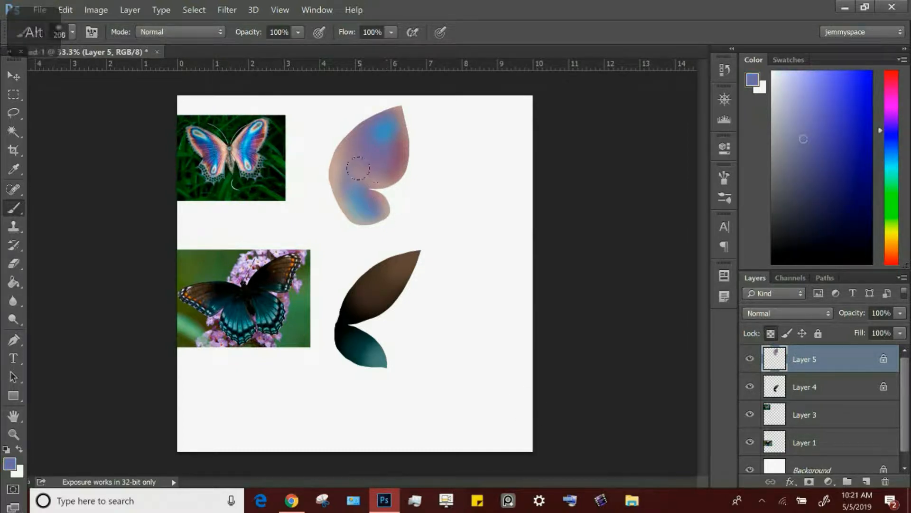
pyautogui.keyDown('alt'); pyautogui.click(250, 147); pyautogui.keyUp('alt')
pyautogui.moveTo(384, 154)
pyautogui.mouseDown()
pyautogui.moveTo(380, 163)
pyautogui.moveTo(392, 146)
pyautogui.mouseUp()
pyautogui.press('[')
pyautogui.press('[')
pyautogui.press('[')
pyautogui.press('[')
pyautogui.press('[')
pyautogui.moveTo(905, 398); pyautogui.dragTo(906, 415)
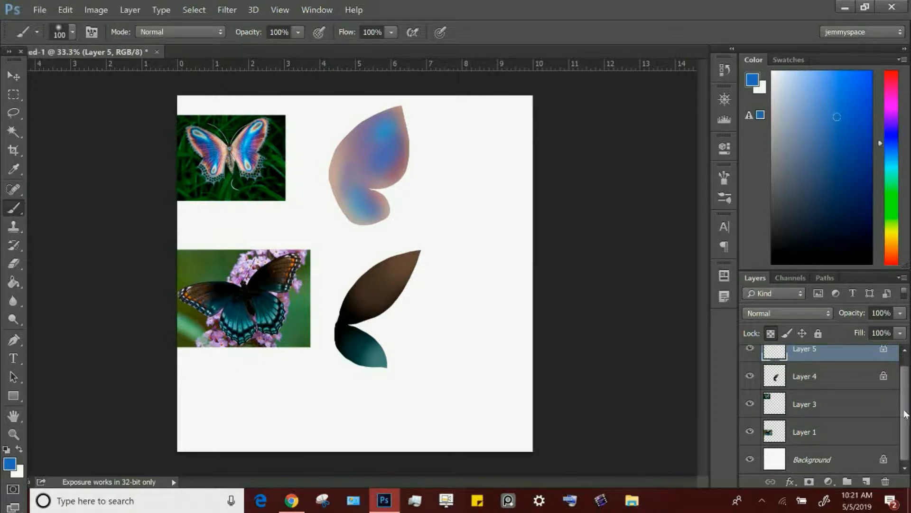
# Add a new layer directly above the background and fill it with a muted greyish blue.
pyautogui.click(846, 458)
pyautogui.click(867, 481)
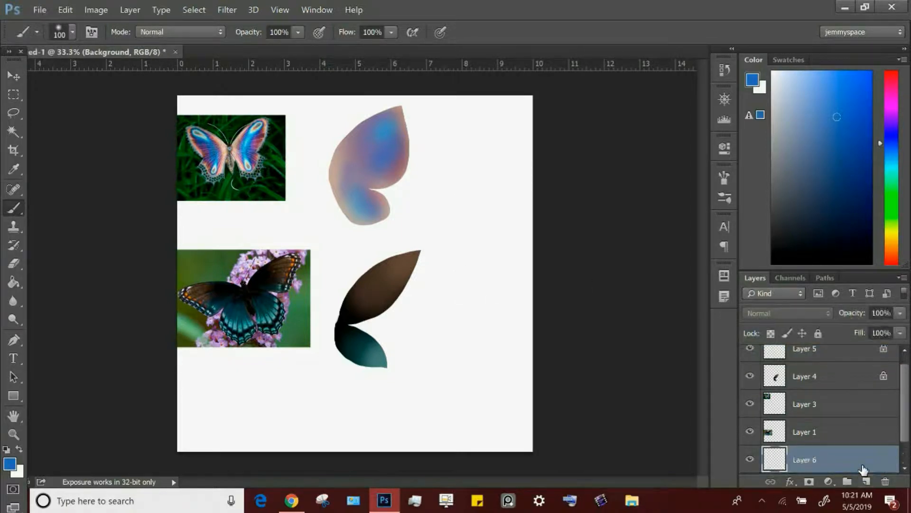
pyautogui.click(815, 132)
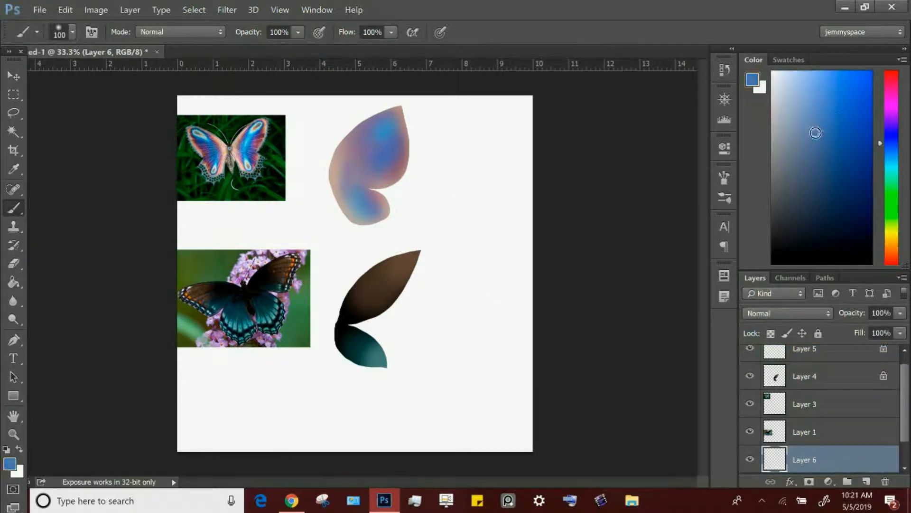
pyautogui.click(14, 282)
pyautogui.moveTo(805, 127); pyautogui.dragTo(786, 150)
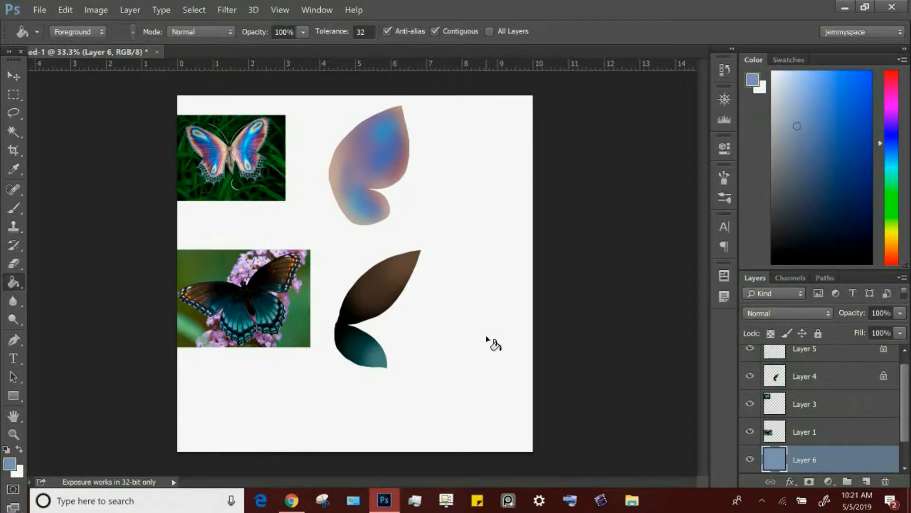
pyautogui.click(488, 338)
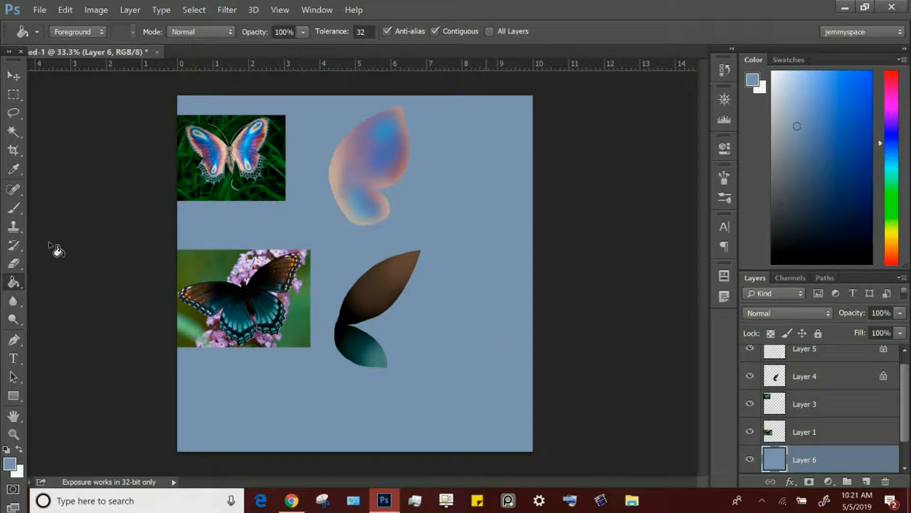
# Blend dark blue over the blue fill layer with foreground-to-transparent diamond gradients.
pyautogui.rightClick(14, 282)
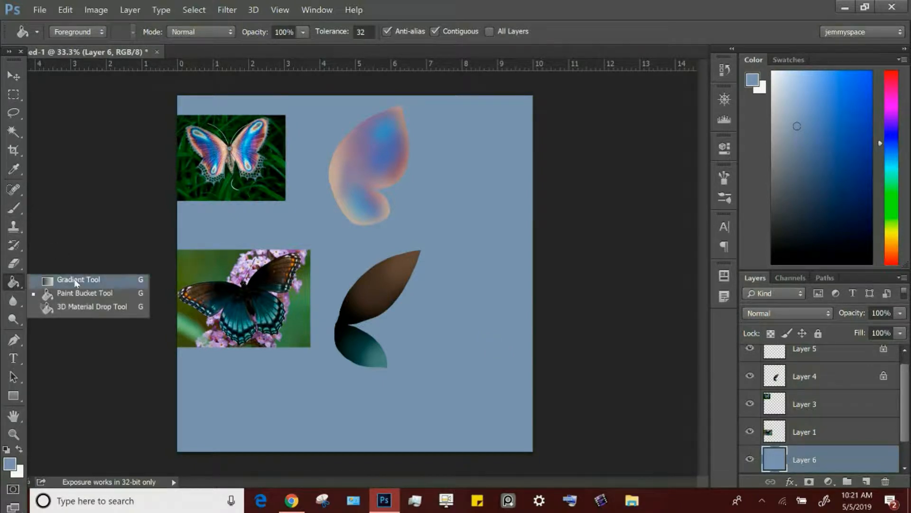
pyautogui.click(71, 278)
pyautogui.click(826, 188)
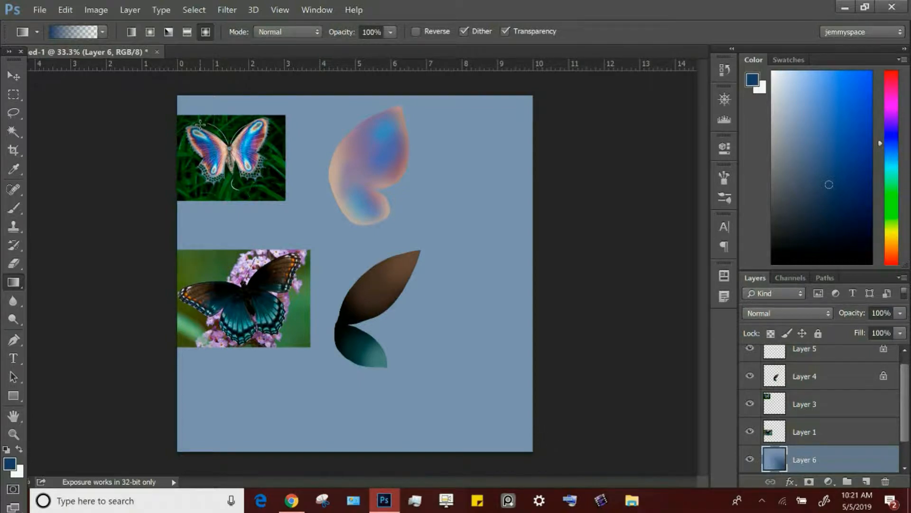
pyautogui.moveTo(546, 434); pyautogui.dragTo(200, 124)
pyautogui.moveTo(481, 83); pyautogui.dragTo(508, 151)
# On a new layer above the brown-and-teal wing, outline its upper lobe with a thin Hard_Glide brush in sampled black.
pyautogui.press('z')
pyautogui.moveTo(451, 161); pyautogui.dragTo(477, 162)
pyautogui.press('v')
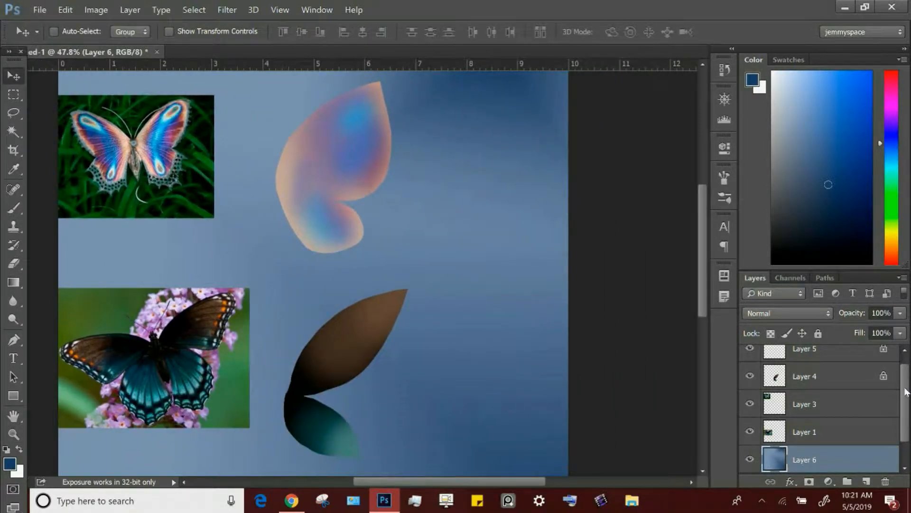
pyautogui.moveTo(907, 391); pyautogui.dragTo(906, 380)
pyautogui.click(827, 393)
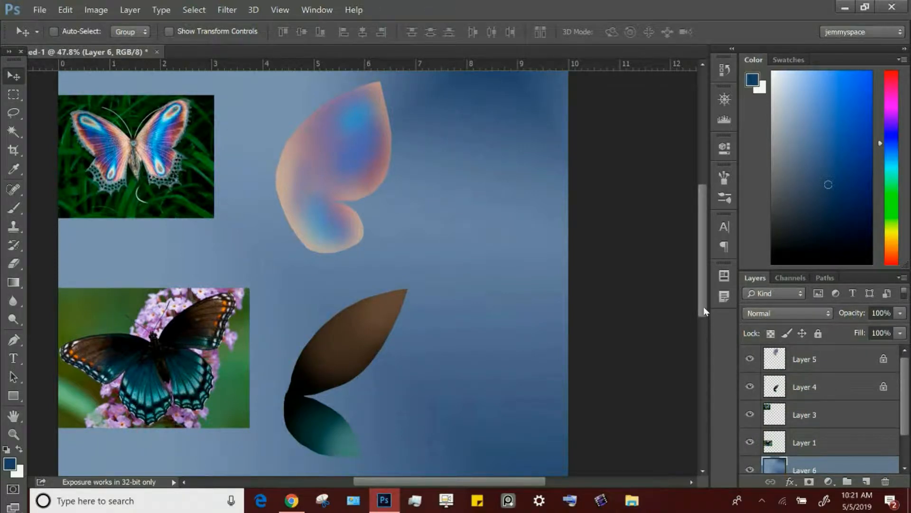
pyautogui.moveTo(704, 306); pyautogui.dragTo(704, 320)
pyautogui.click(14, 207)
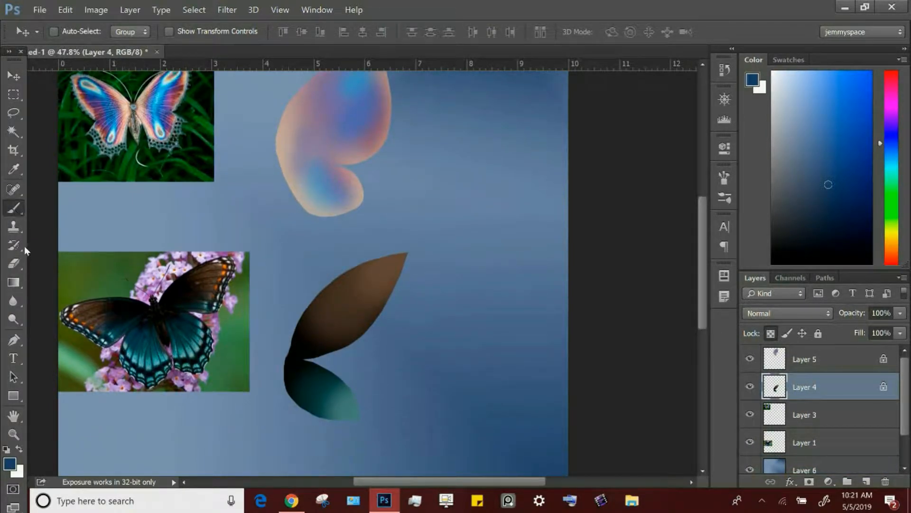
pyautogui.click(75, 30)
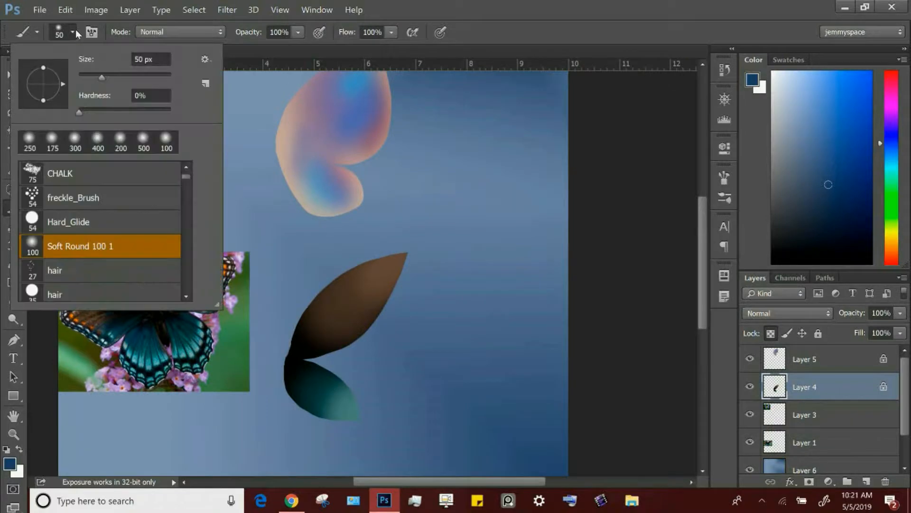
pyautogui.doubleClick(102, 227)
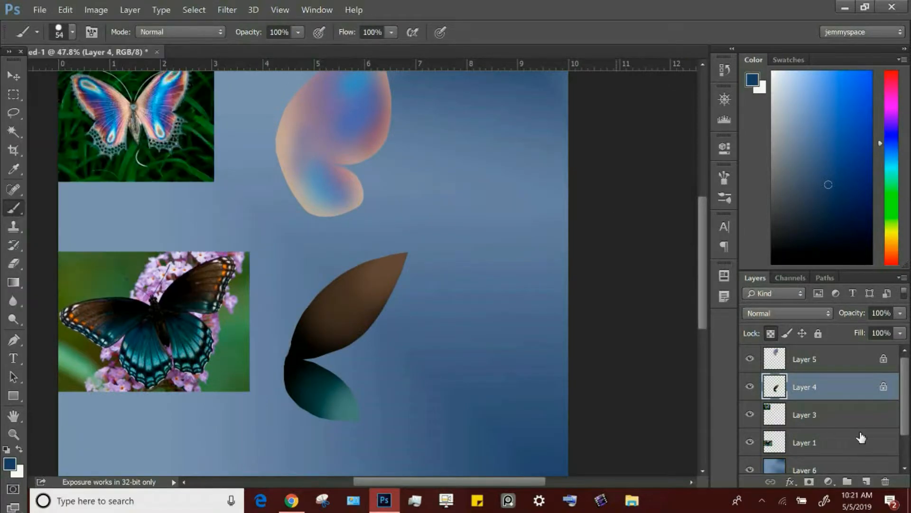
pyautogui.click(867, 481)
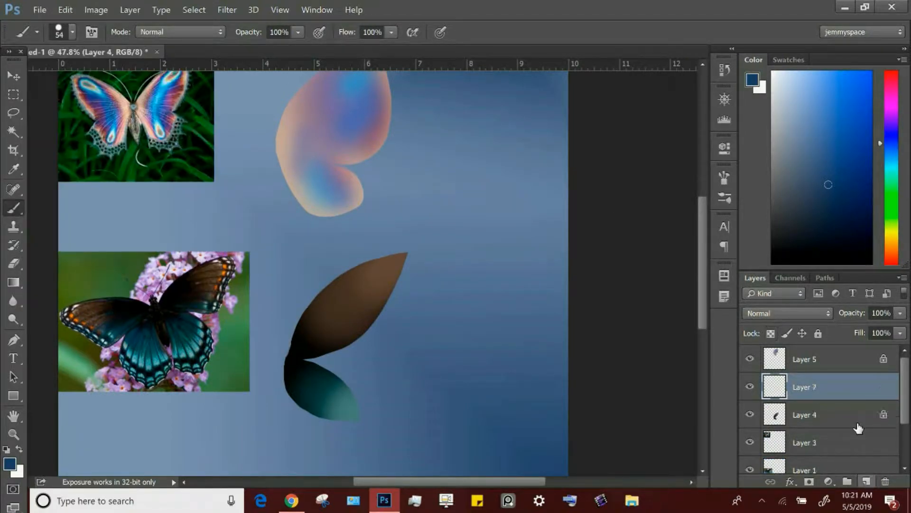
pyautogui.keyDown('alt'); pyautogui.click(299, 341); pyautogui.keyUp('alt')
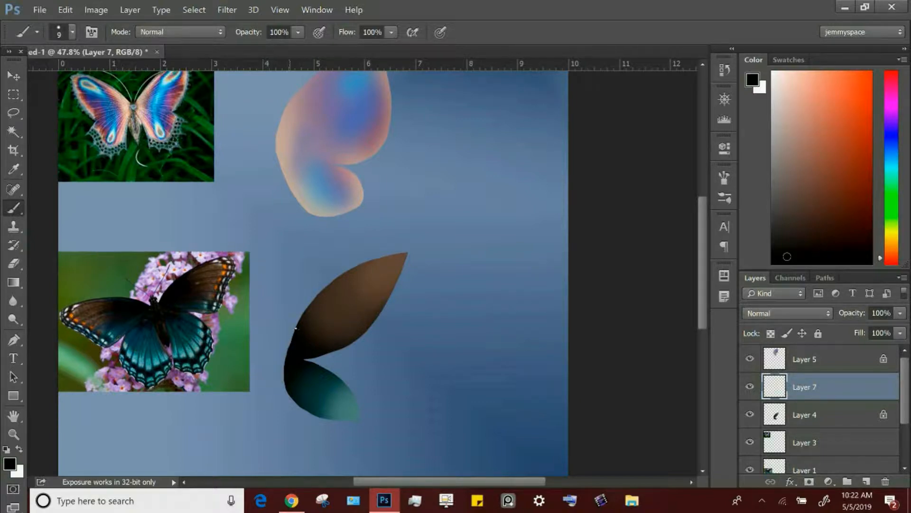
pyautogui.moveTo(297, 327); pyautogui.dragTo(382, 255)
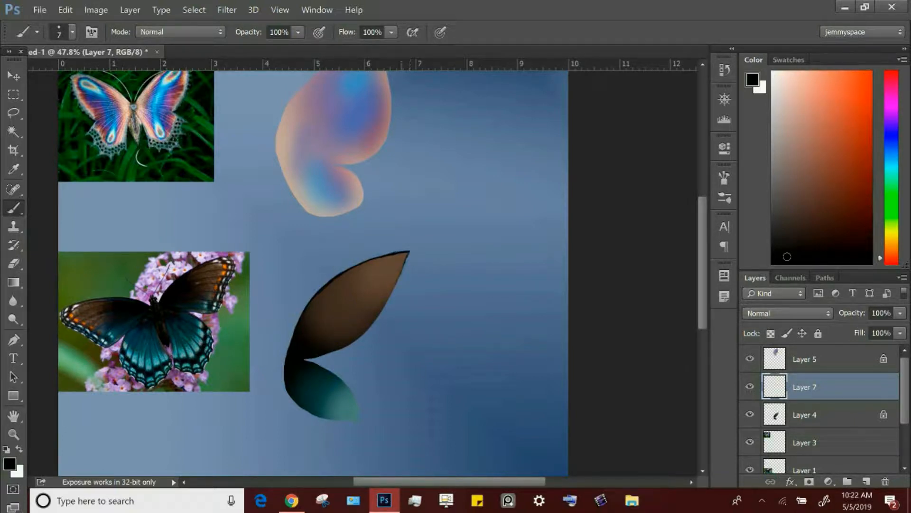
# Duplicate the brown-and-teal wing layer, place the copy to the right of the original, and move the black outline onto the copy.
pyautogui.click(802, 414)
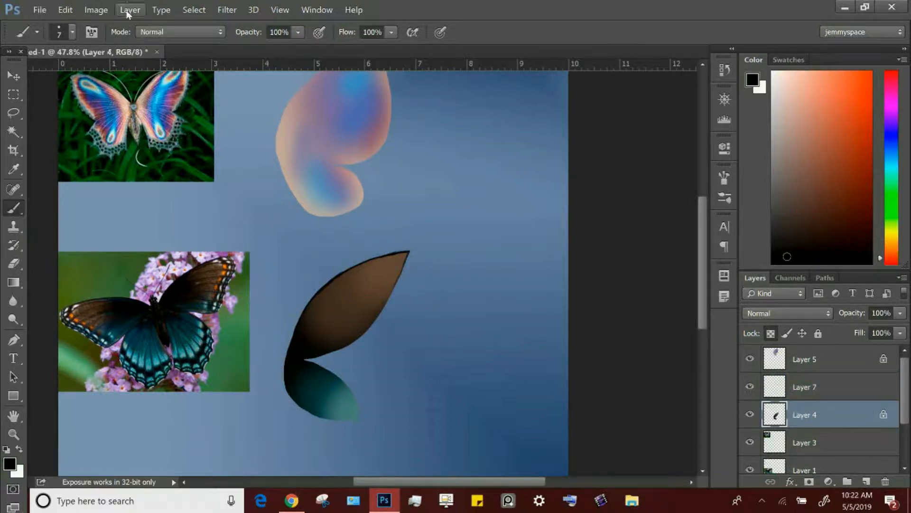
pyautogui.click(130, 10)
pyautogui.click(265, 36)
pyautogui.press('Return')
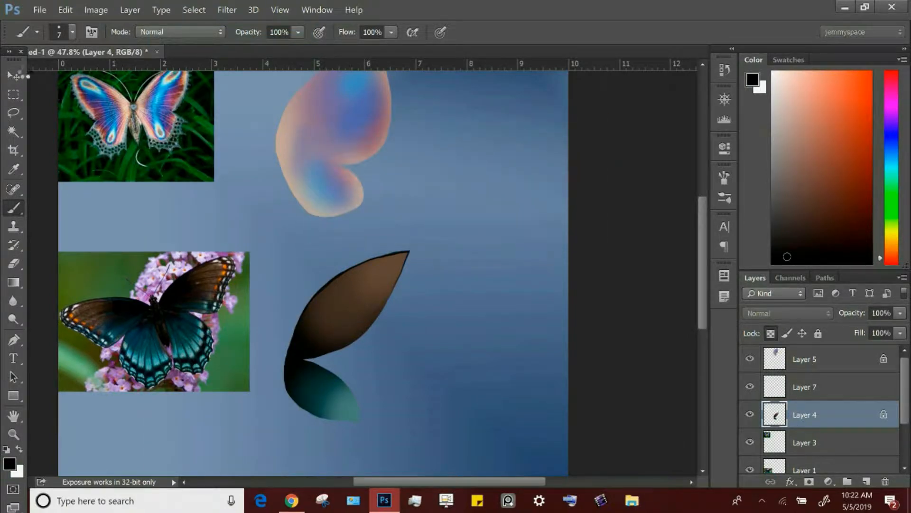
pyautogui.click(21, 74)
pyautogui.moveTo(402, 343); pyautogui.dragTo(546, 358)
pyautogui.click(797, 387)
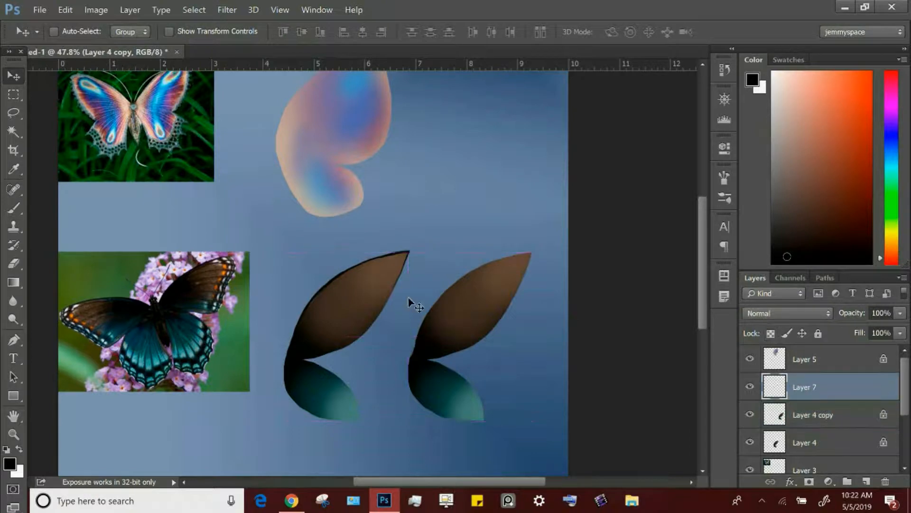
pyautogui.moveTo(404, 298)
pyautogui.mouseDown()
pyautogui.moveTo(539, 311)
pyautogui.moveTo(531, 301)
pyautogui.mouseUp()
# Touch up the black outline around the copied wing's brown upper lobe.
pyautogui.click(13, 208)
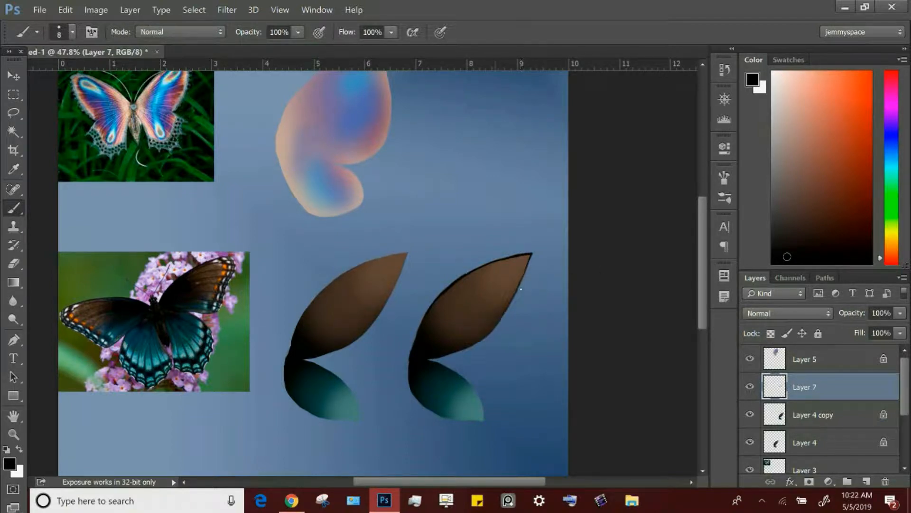
pyautogui.moveTo(468, 274); pyautogui.dragTo(528, 251)
pyautogui.click(19, 265)
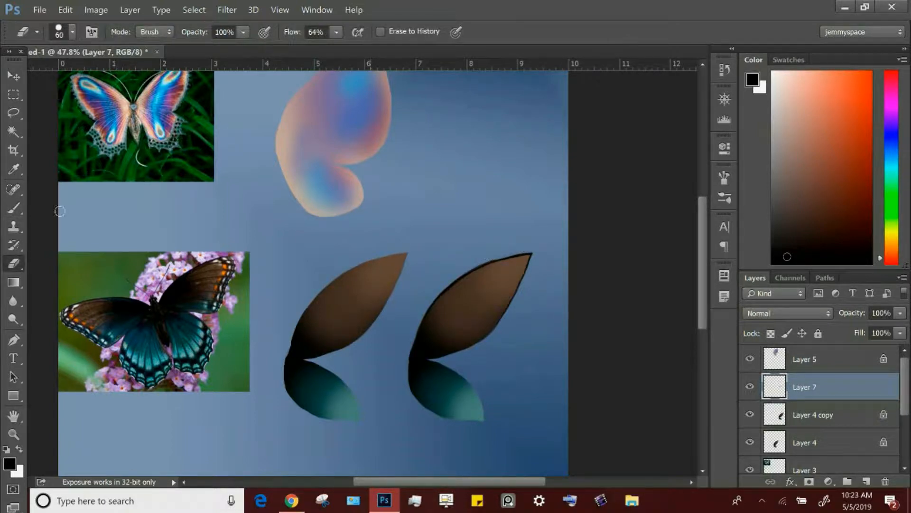
# Draw branching black veins across the copied wing's brown upper lobe with a 7 px brush.
pyautogui.click(14, 207)
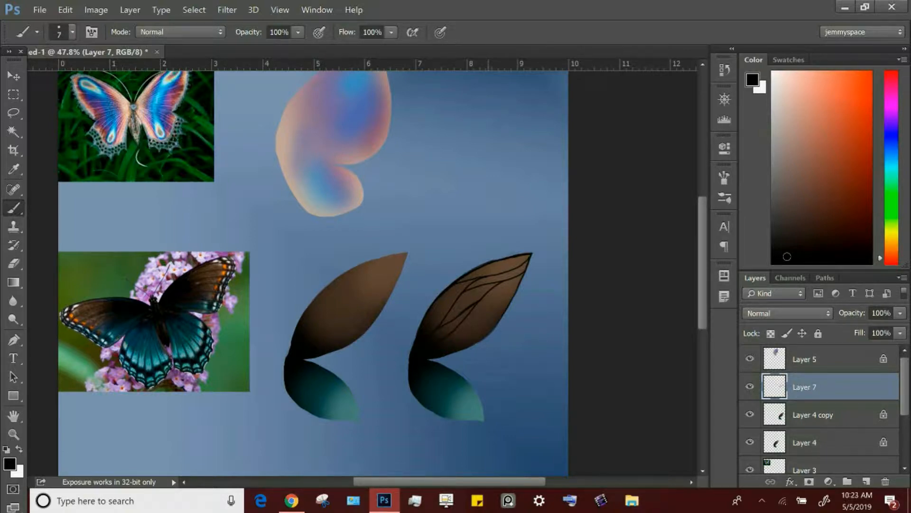
pyautogui.moveTo(470, 316); pyautogui.dragTo(515, 289)
pyautogui.moveTo(475, 326); pyautogui.dragTo(497, 318)
pyautogui.moveTo(517, 259); pyautogui.dragTo(506, 307)
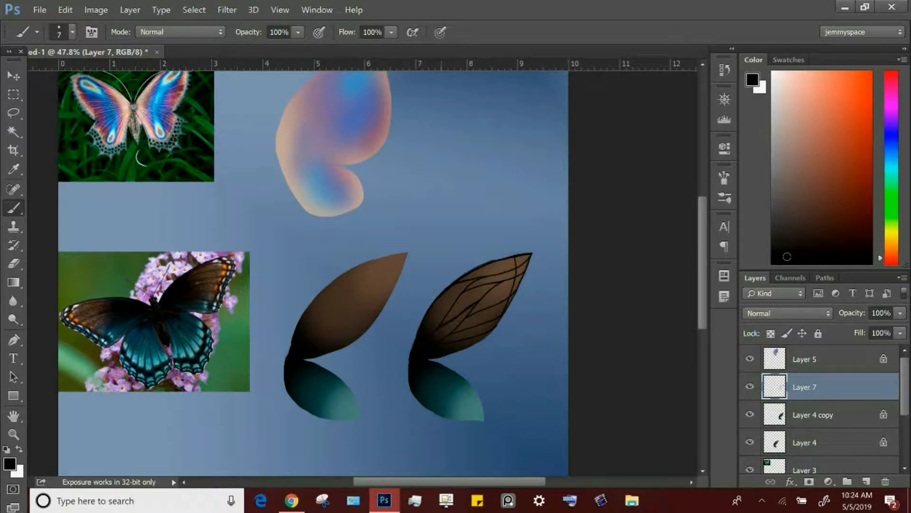
# Outline the copied wing's teal lower lobe in black and draw fine veins fanning across it.
pyautogui.moveTo(427, 359)
pyautogui.mouseDown()
pyautogui.moveTo(467, 381)
pyautogui.moveTo(484, 421)
pyautogui.mouseUp()
pyautogui.moveTo(411, 395)
pyautogui.mouseDown()
pyautogui.moveTo(449, 417)
pyautogui.moveTo(485, 420)
pyautogui.moveTo(413, 396)
pyautogui.mouseUp()
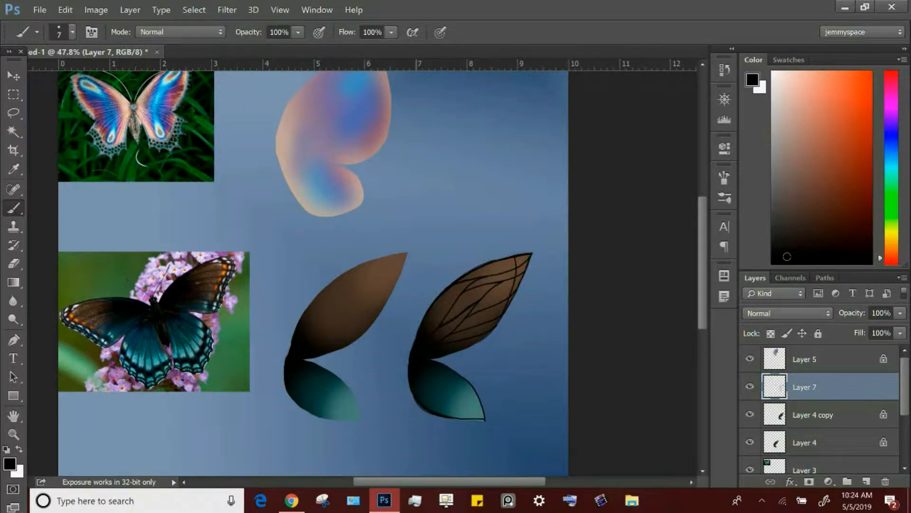
pyautogui.moveTo(439, 375); pyautogui.dragTo(478, 398)
pyautogui.moveTo(456, 397); pyautogui.dragTo(481, 418)
pyautogui.moveTo(437, 390); pyautogui.dragTo(465, 416)
pyautogui.moveTo(450, 417); pyautogui.dragTo(469, 414)
# On a new layer above the pastel wing, outline its upper lobe in dark brown and save the document.
pyautogui.click(858, 367)
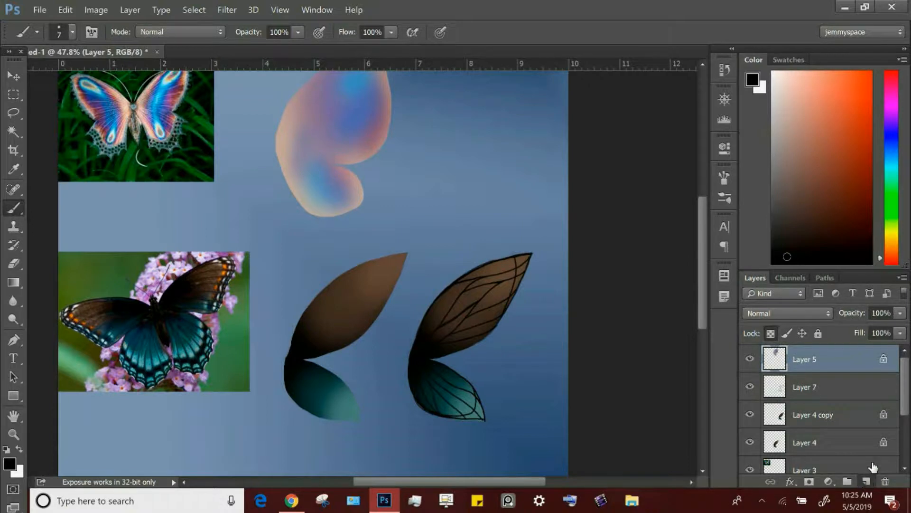
pyautogui.click(866, 482)
pyautogui.moveTo(700, 313); pyautogui.dragTo(698, 285)
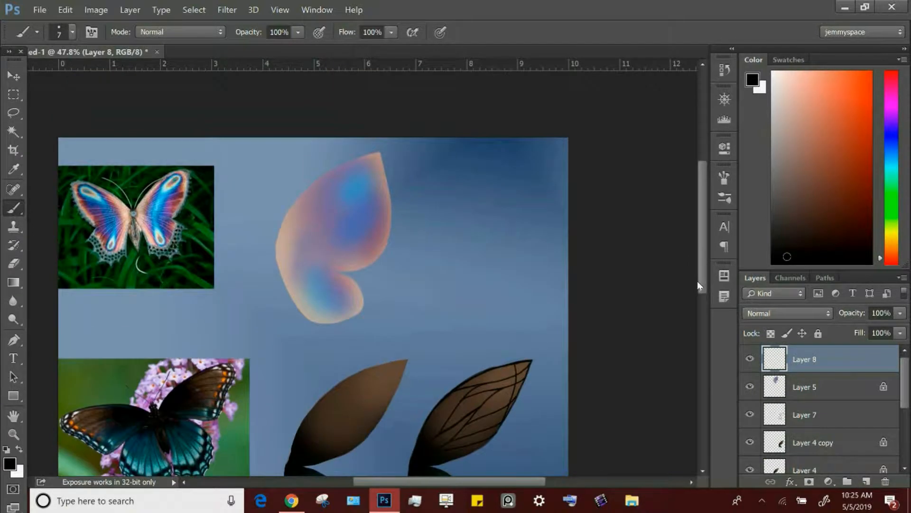
pyautogui.moveTo(829, 185); pyautogui.dragTo(829, 205)
pyautogui.moveTo(275, 257)
pyautogui.mouseDown()
pyautogui.moveTo(308, 189)
pyautogui.moveTo(344, 163)
pyautogui.moveTo(382, 153)
pyautogui.moveTo(389, 231)
pyautogui.moveTo(379, 258)
pyautogui.moveTo(337, 272)
pyautogui.mouseUp()
pyautogui.hotkey('ctrl', 's')
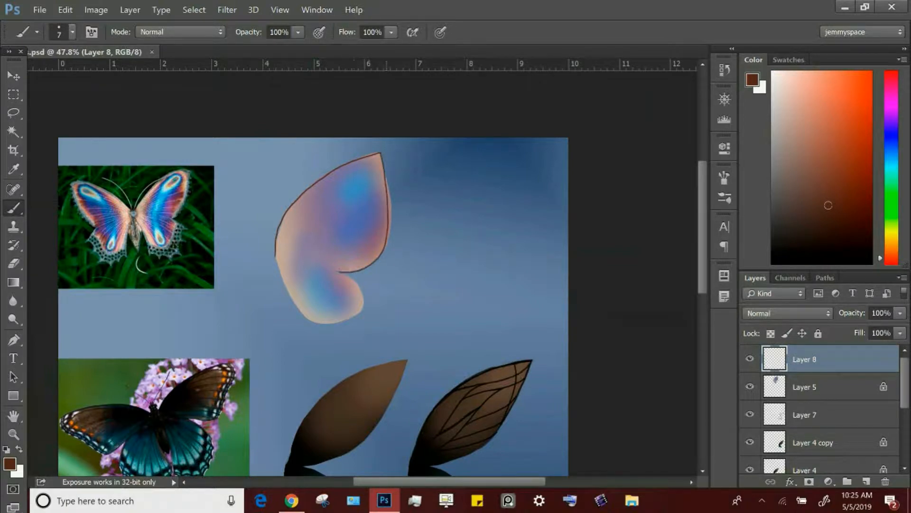
pyautogui.moveTo(381, 153); pyautogui.dragTo(386, 182)
# Duplicate the pastel wing layer, place the copy to the right of the original, and select the brown outline layer.
pyautogui.click(803, 386)
pyautogui.click(130, 10)
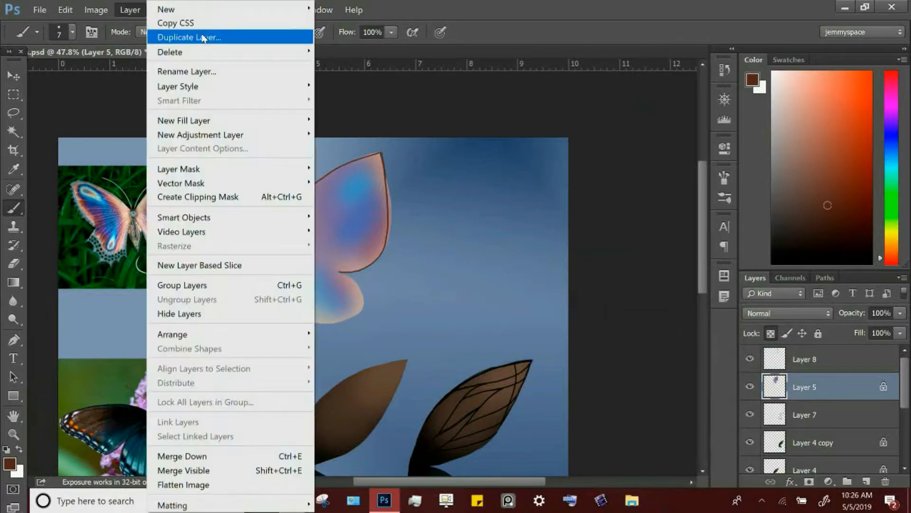
pyautogui.click(176, 34)
pyautogui.click(591, 140)
pyautogui.click(16, 81)
pyautogui.moveTo(421, 254); pyautogui.dragTo(531, 243)
pyautogui.click(760, 363)
pyautogui.click(128, 11)
pyautogui.click(209, 37)
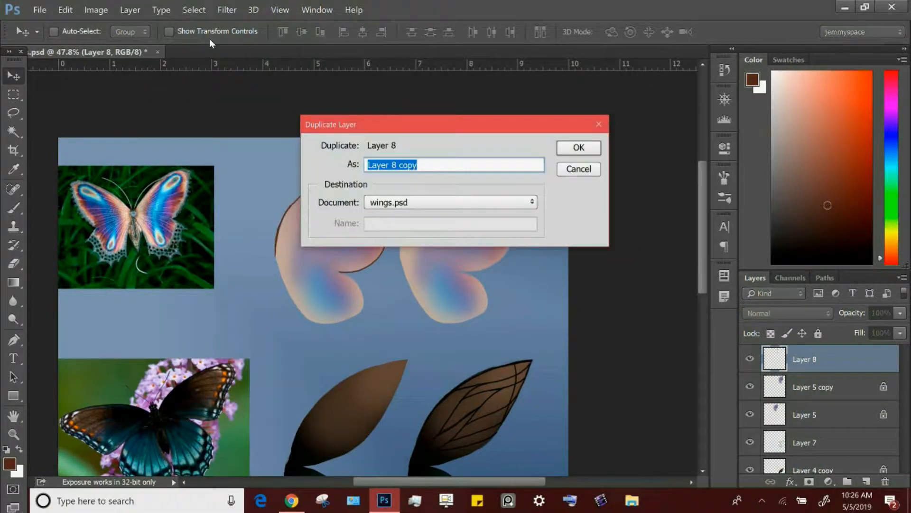
pyautogui.click(581, 149)
# Move the brown outline onto the duplicated pastel wing.
pyautogui.moveTo(432, 280); pyautogui.dragTo(534, 243)
# Outline the duplicated pastel wing's lower lobe in dark brown with an 8 px brush and touch up the upper lobe's lower edge.
pyautogui.press('b')
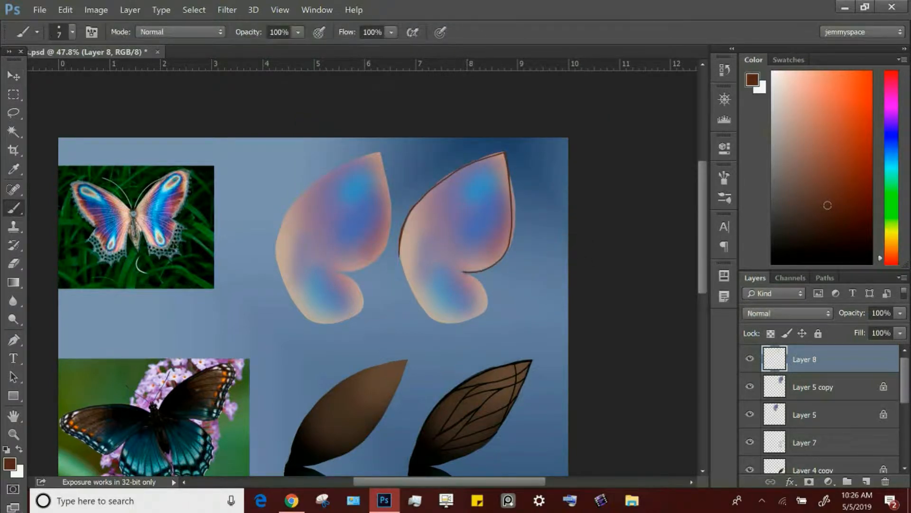
pyautogui.moveTo(399, 255); pyautogui.dragTo(472, 271)
pyautogui.press(']')
pyautogui.hotkey('ctrl', 'z')
pyautogui.moveTo(399, 257)
pyautogui.mouseDown()
pyautogui.moveTo(469, 272)
pyautogui.moveTo(436, 321)
pyautogui.mouseUp()
pyautogui.moveTo(477, 281); pyautogui.dragTo(486, 302)
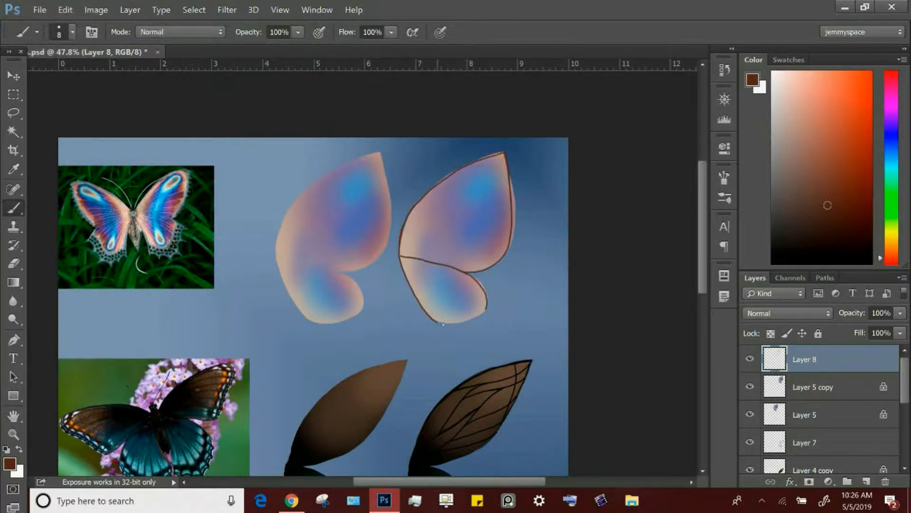
pyautogui.moveTo(443, 324)
pyautogui.mouseDown()
pyautogui.moveTo(486, 307)
pyautogui.moveTo(465, 322)
pyautogui.mouseUp()
pyautogui.moveTo(490, 267); pyautogui.dragTo(506, 252)
# Draw dark brown veins from the pastel copy's wing base toward the tip and outer edge of its upper lobe.
pyautogui.moveTo(401, 256)
pyautogui.mouseDown()
pyautogui.moveTo(456, 190)
pyautogui.moveTo(504, 153)
pyautogui.mouseUp()
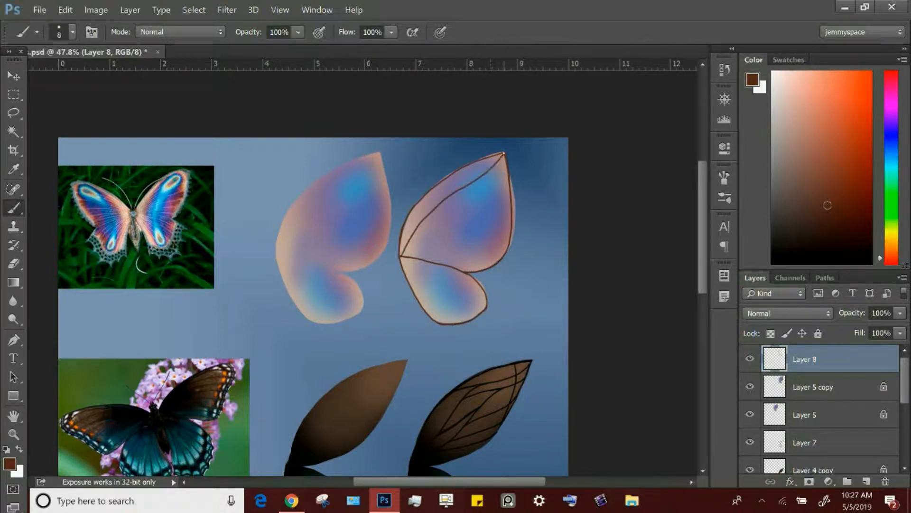
pyautogui.moveTo(407, 219); pyautogui.dragTo(478, 179)
pyautogui.moveTo(402, 253); pyautogui.dragTo(509, 177)
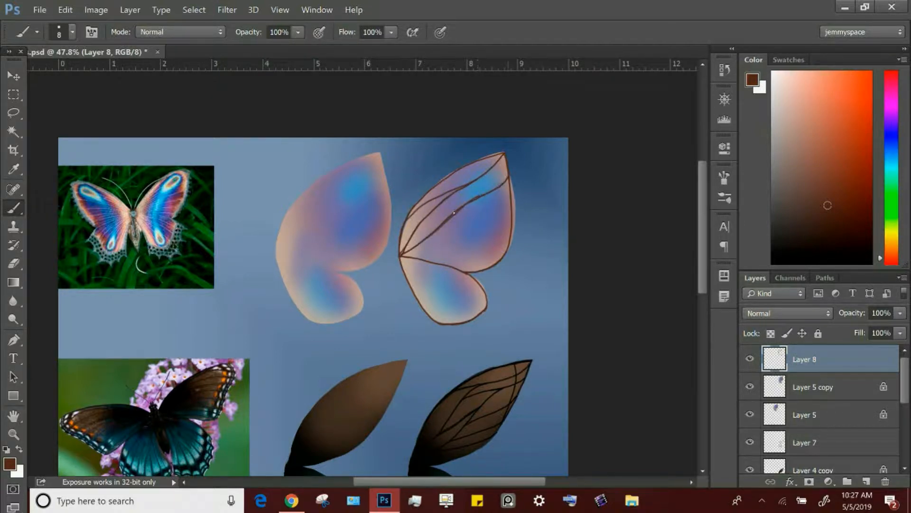
pyautogui.moveTo(432, 233); pyautogui.dragTo(449, 196)
pyautogui.moveTo(404, 254)
pyautogui.mouseDown()
pyautogui.moveTo(459, 231)
pyautogui.moveTo(490, 194)
pyautogui.moveTo(509, 206)
pyautogui.mouseUp()
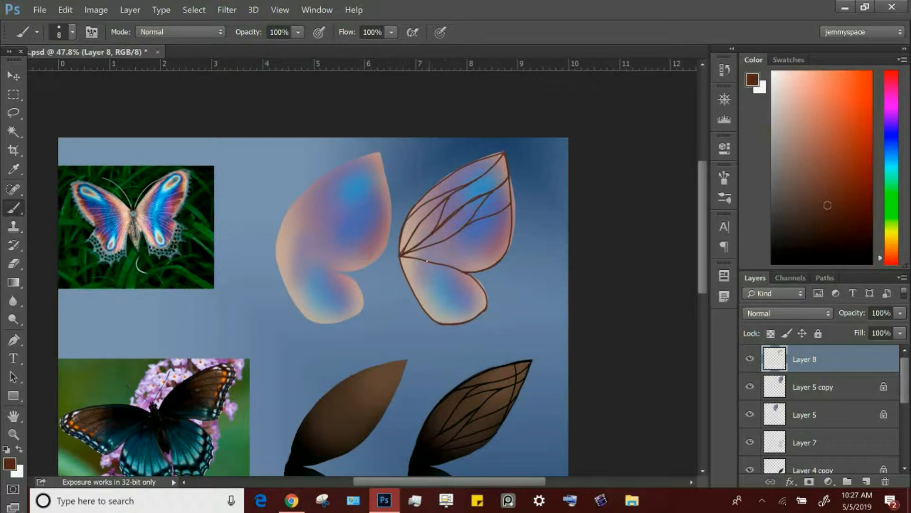
# Add branching dark brown veins across the lower part of the pastel copy's upper lobe.
pyautogui.moveTo(430, 262); pyautogui.dragTo(509, 207)
pyautogui.hotkey('ctrl', 'z')
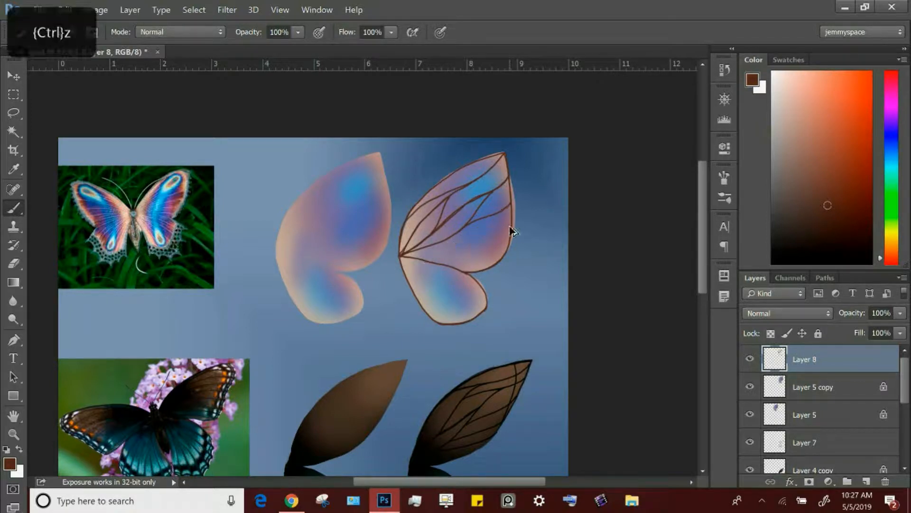
pyautogui.moveTo(430, 262)
pyautogui.mouseDown()
pyautogui.moveTo(465, 247)
pyautogui.moveTo(502, 211)
pyautogui.mouseUp()
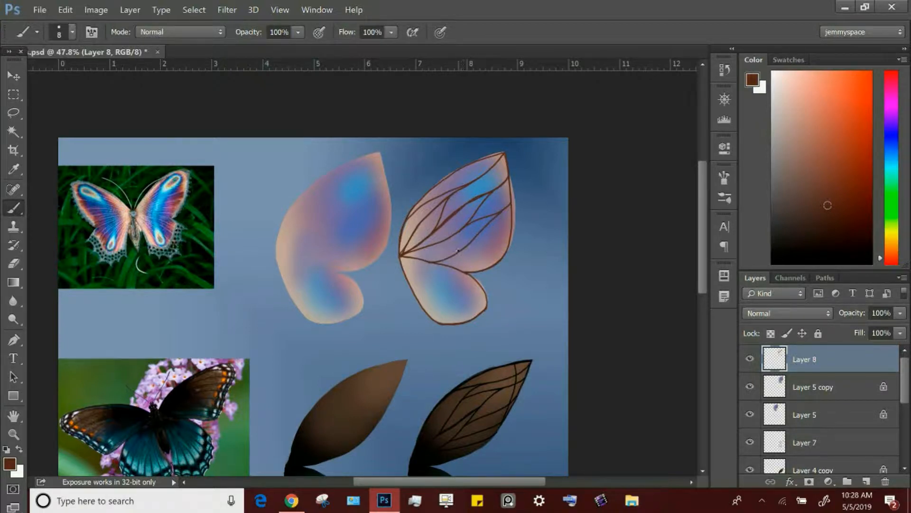
pyautogui.moveTo(458, 250); pyautogui.dragTo(511, 225)
pyautogui.moveTo(438, 261); pyautogui.dragTo(507, 249)
pyautogui.press('e')
pyautogui.press('b')
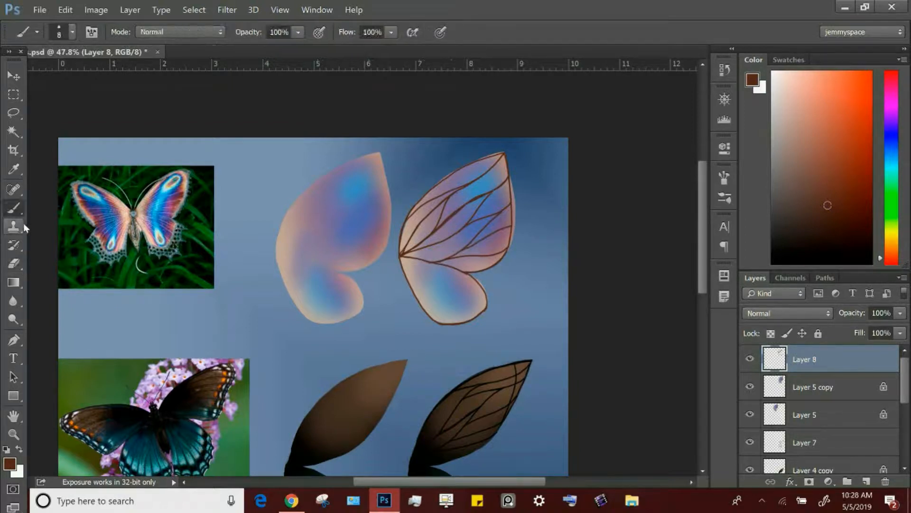
# Draw a dark brown line inside the pastel copy's upper outer edge and branching veins through its lower lobe, erasing overshooting ends.
pyautogui.moveTo(485, 159)
pyautogui.mouseDown()
pyautogui.moveTo(503, 184)
pyautogui.moveTo(500, 253)
pyautogui.mouseUp()
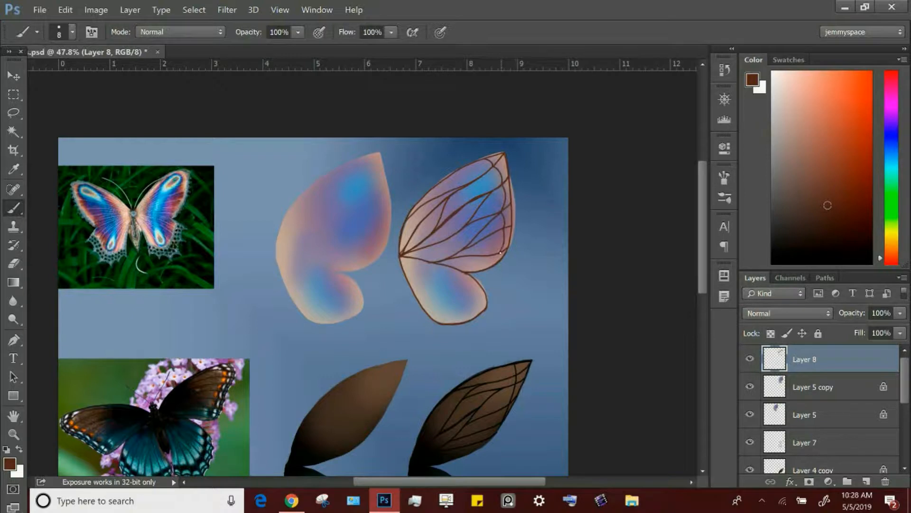
pyautogui.moveTo(417, 261); pyautogui.dragTo(456, 233)
pyautogui.moveTo(401, 258); pyautogui.dragTo(487, 285)
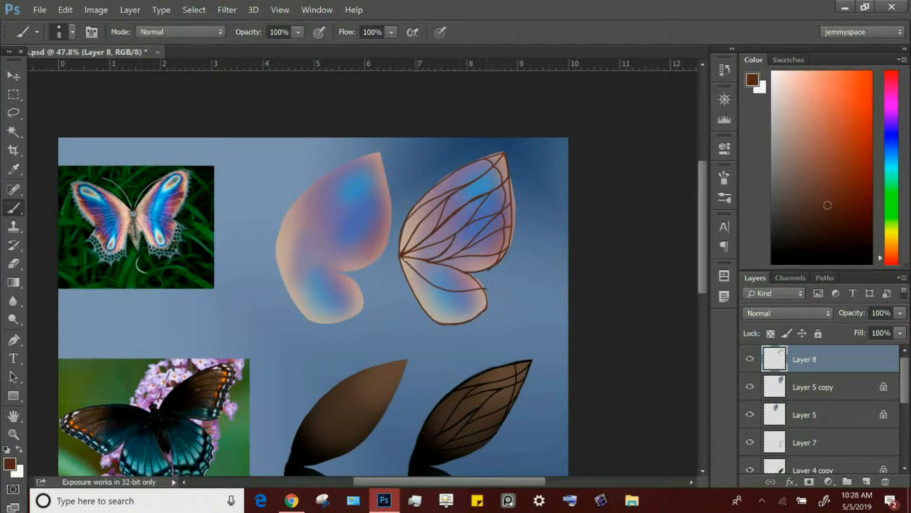
pyautogui.moveTo(402, 258)
pyautogui.mouseDown()
pyautogui.moveTo(424, 306)
pyautogui.moveTo(432, 285)
pyautogui.moveTo(446, 322)
pyautogui.mouseUp()
pyautogui.moveTo(436, 287); pyautogui.dragTo(478, 315)
pyautogui.moveTo(406, 263)
pyautogui.mouseDown()
pyautogui.moveTo(476, 280)
pyautogui.moveTo(480, 316)
pyautogui.moveTo(448, 321)
pyautogui.moveTo(425, 308)
pyautogui.mouseUp()
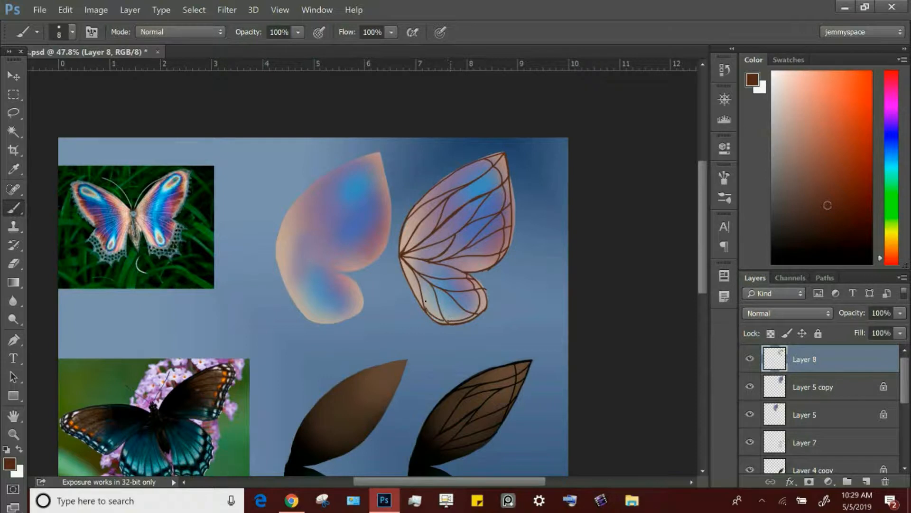
pyautogui.press('e')
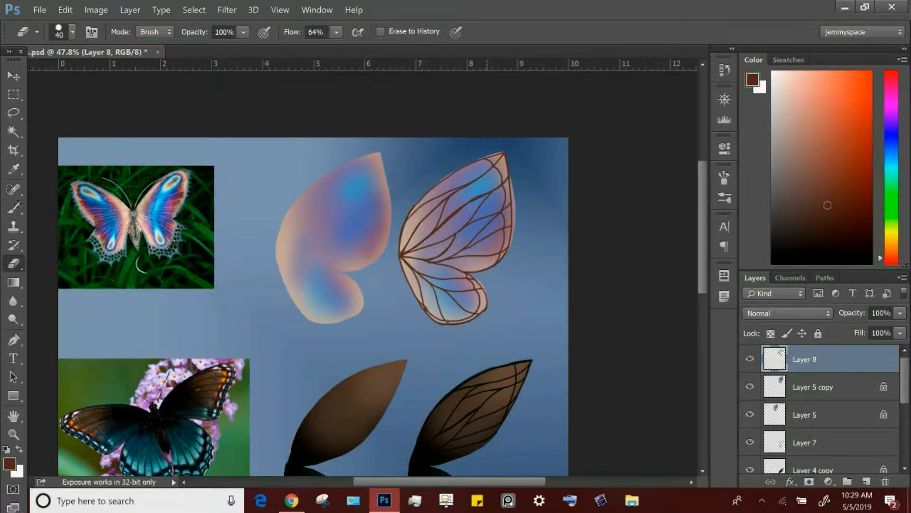
pyautogui.press('b')
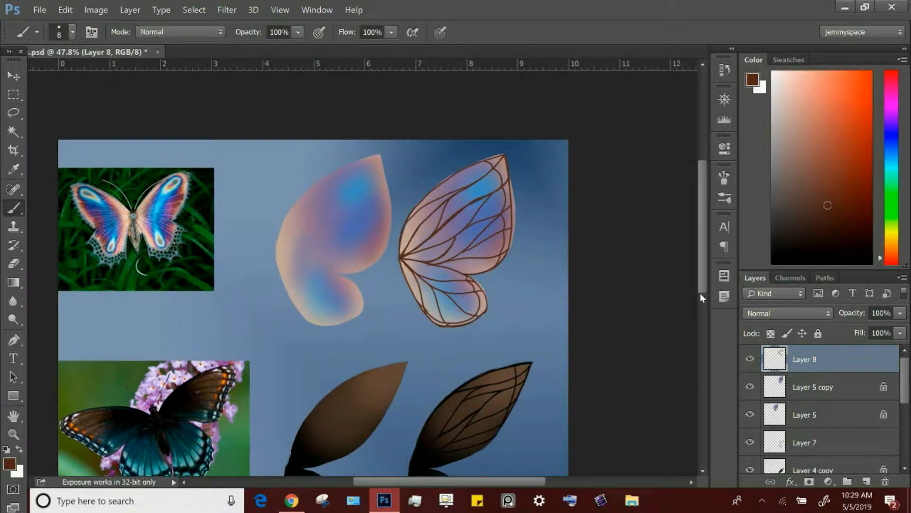
# Save the document with both veined wings.
pyautogui.scroll(-1, 699, 293)
pyautogui.click(39, 9)
pyautogui.click(62, 155)
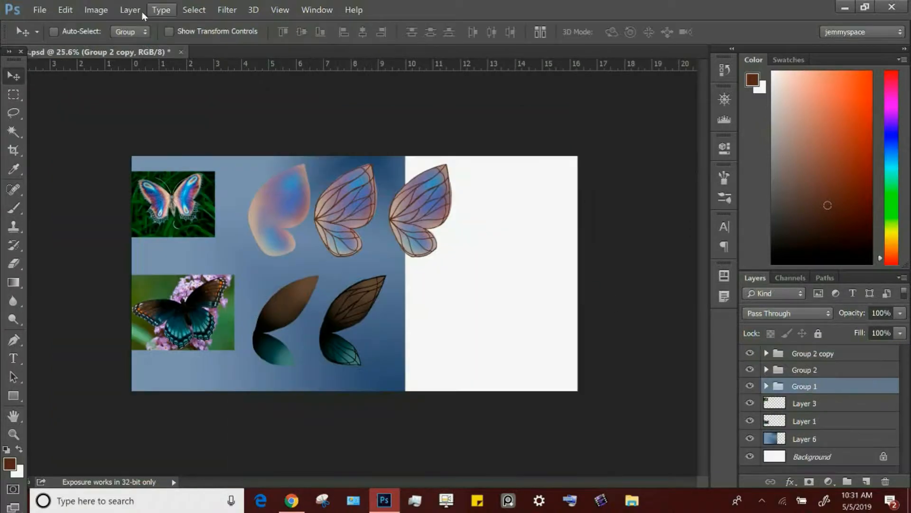
# Duplicate the dark wing's Group 1 within wings.psd and place the copy beside the veined dark wing, below the third pastel wing.
pyautogui.click(140, 11)
pyautogui.click(220, 36)
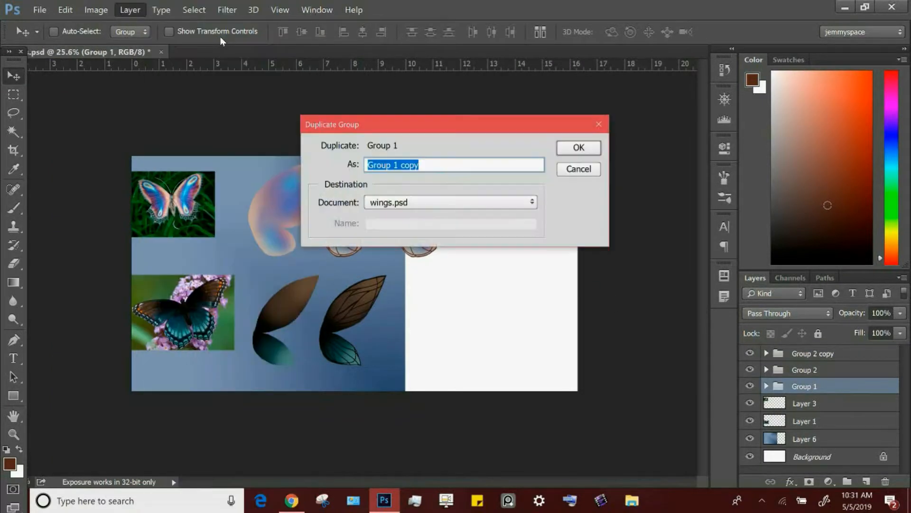
pyautogui.click(585, 150)
pyautogui.click(766, 386)
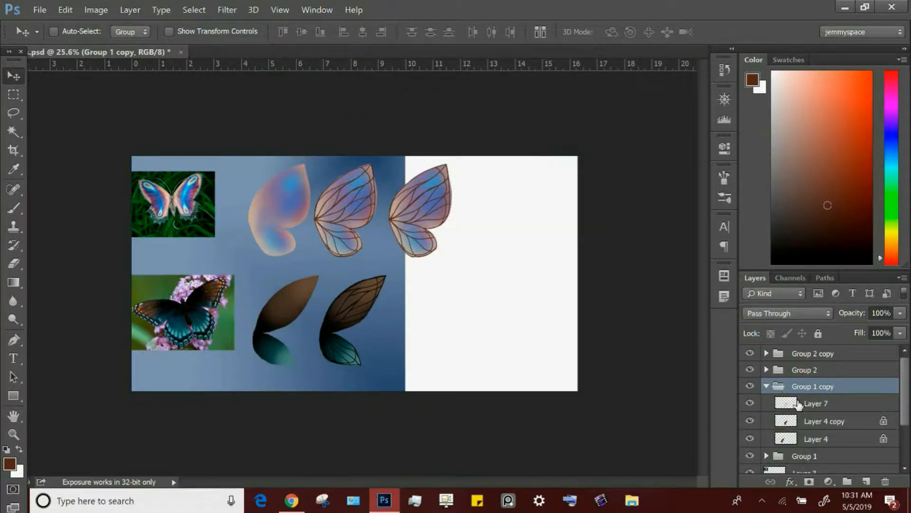
pyautogui.click(767, 386)
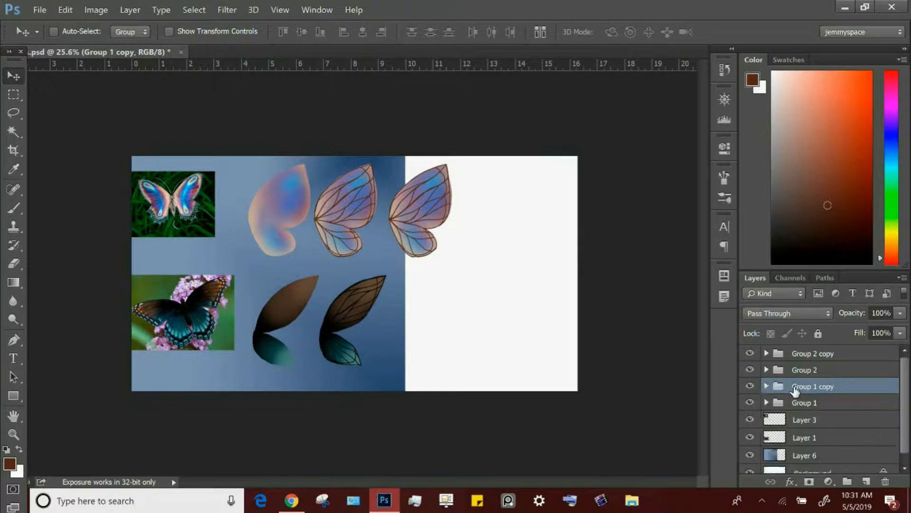
pyautogui.moveTo(356, 329); pyautogui.dragTo(407, 333)
# Stretch the blue gradient on Layer 6 horizontally to 162.97% so it covers the white part of the canvas.
pyautogui.click(816, 448)
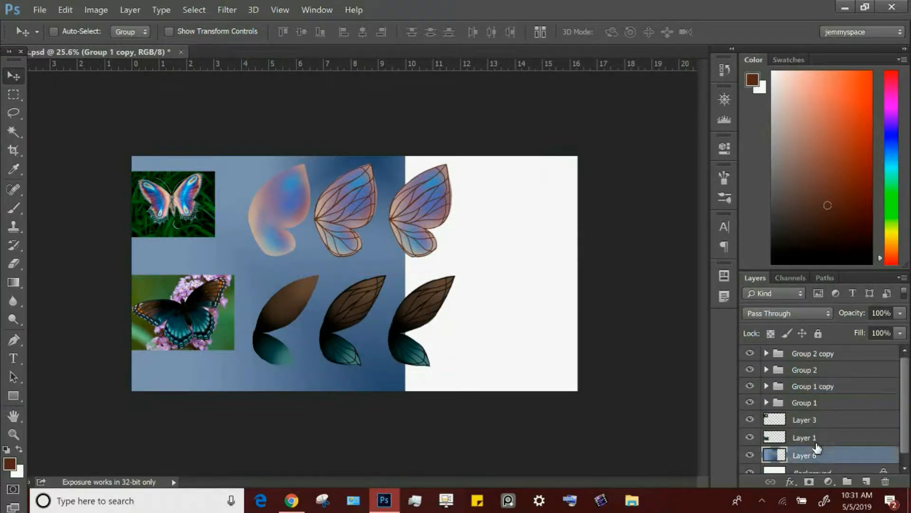
pyautogui.hotkey('ctrl', 't')
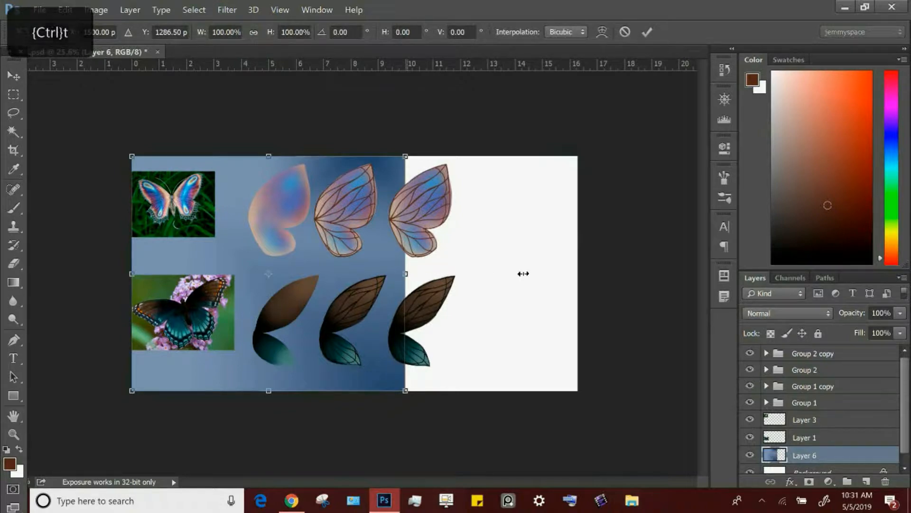
pyautogui.moveTo(523, 273); pyautogui.dragTo(578, 272)
pyautogui.click(13, 76)
pyautogui.click(389, 199)
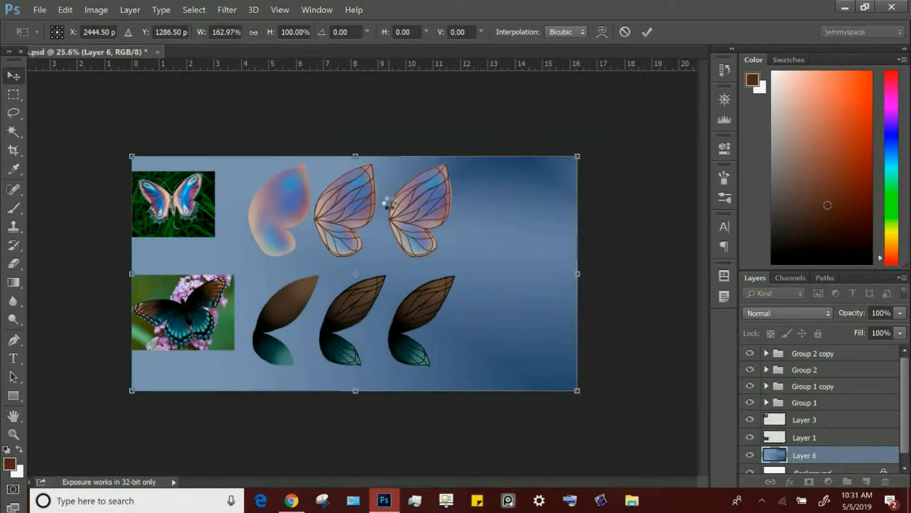
# Select Layer 4 copy inside Group 1 copy, with Layer 4 hidden, and toggle its visibility to check the dark wing's fill.
pyautogui.click(766, 387)
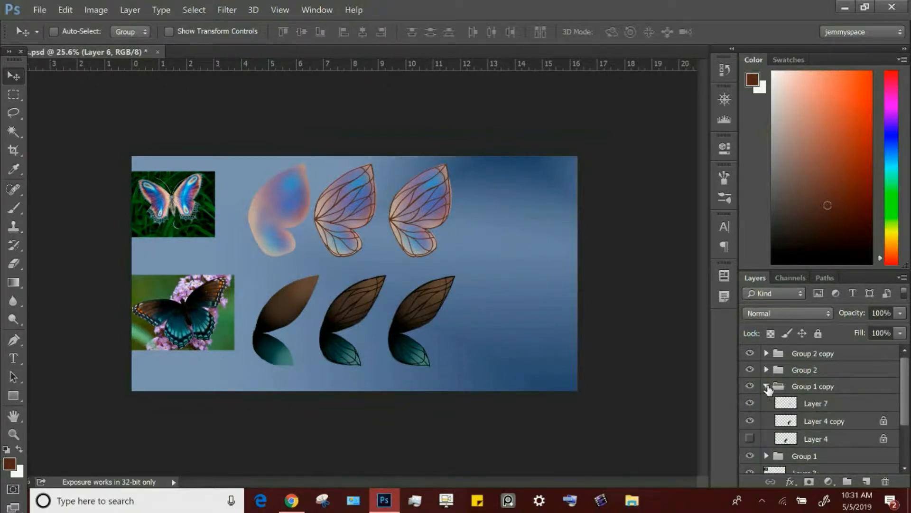
pyautogui.click(820, 421)
pyautogui.click(14, 209)
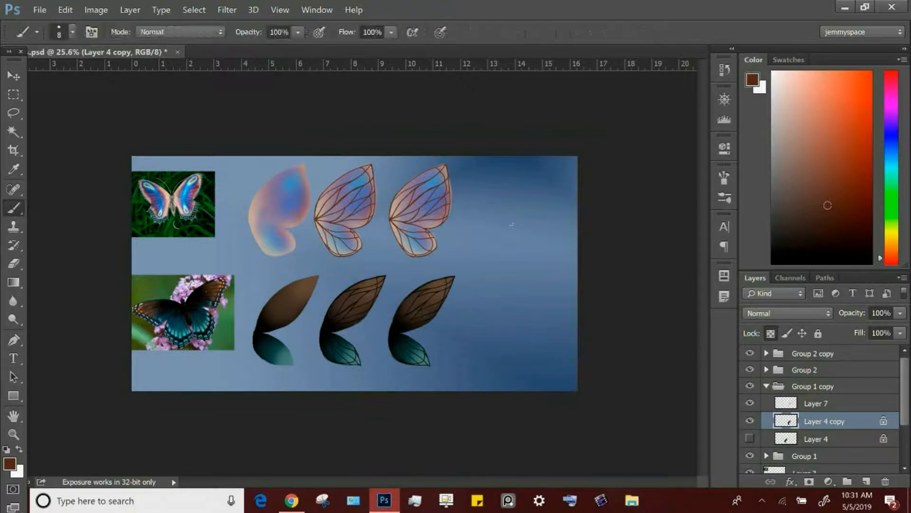
pyautogui.press('z')
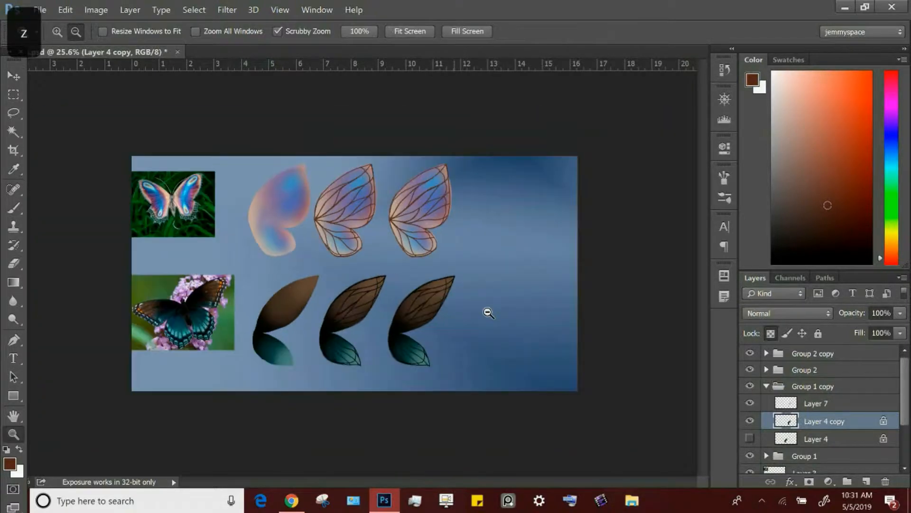
pyautogui.moveTo(486, 310)
pyautogui.mouseDown()
pyautogui.moveTo(449, 330)
pyautogui.moveTo(486, 323)
pyautogui.mouseUp()
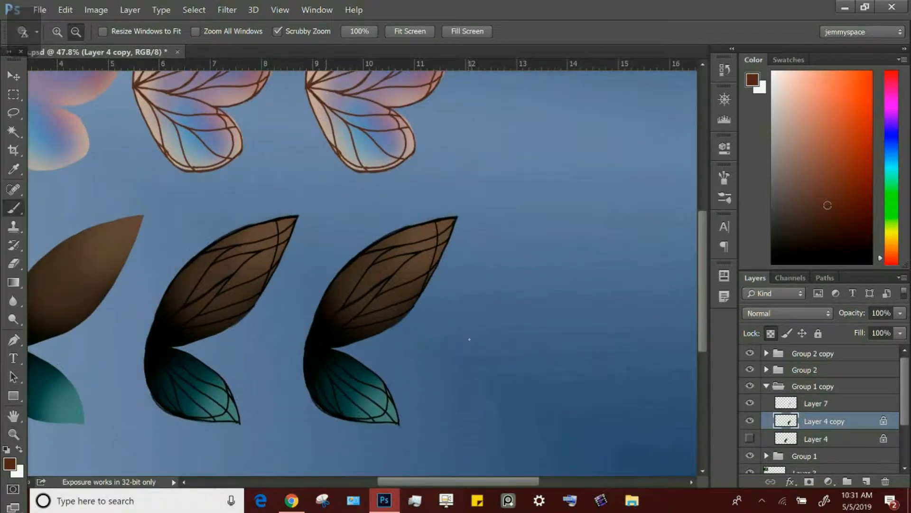
pyautogui.press('b')
pyautogui.click(750, 420)
pyautogui.click(750, 421)
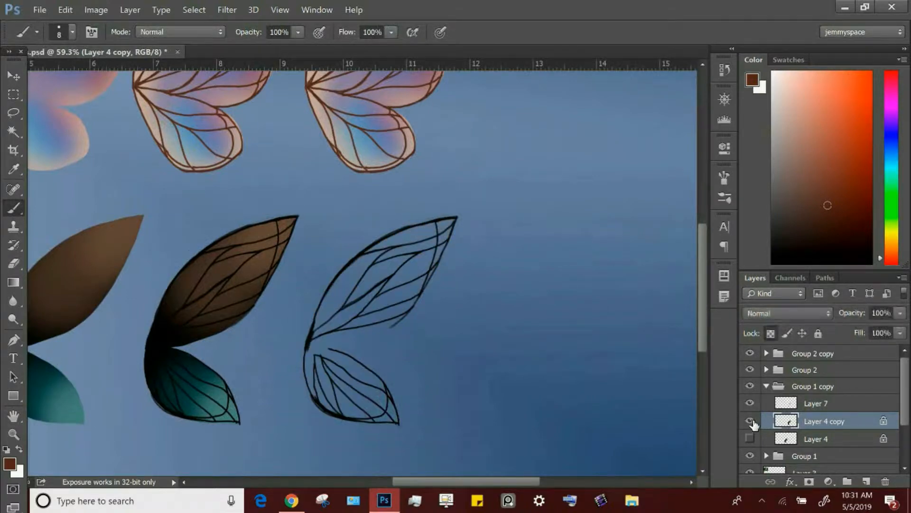
# Set up the Eraser with a soft round tip and 29% opacity.
pyautogui.press('e')
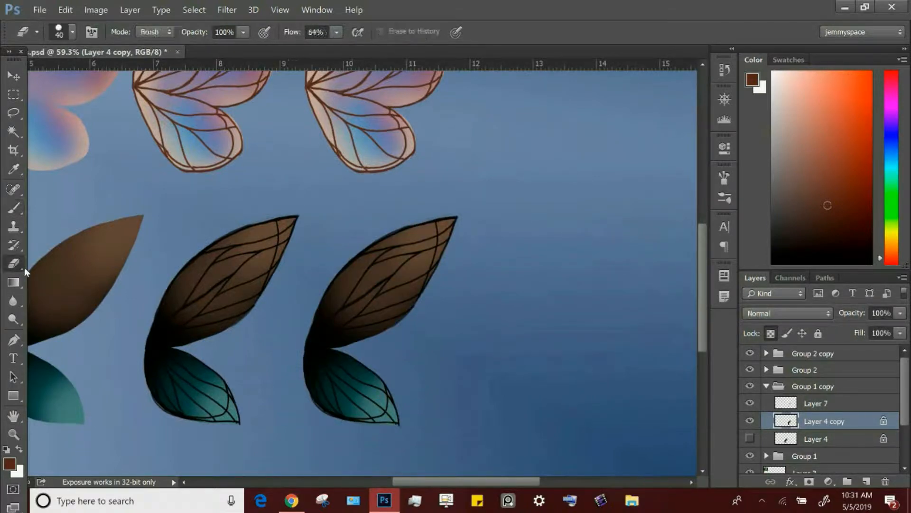
pyautogui.click(70, 38)
pyautogui.click(105, 250)
pyautogui.click(243, 32)
pyautogui.moveTo(203, 55); pyautogui.dragTo(192, 49)
pyautogui.press('[')
pyautogui.press('[')
pyautogui.press('[')
pyautogui.press('[')
pyautogui.press('[')
# Try to fade a cell in the dark wing copy's upper lobe with the Eraser, and undo the stroke.
pyautogui.moveTo(393, 282)
pyautogui.mouseDown()
pyautogui.moveTo(428, 256)
pyautogui.moveTo(391, 285)
pyautogui.moveTo(410, 269)
pyautogui.mouseUp()
pyautogui.press(']')
pyautogui.press(']')
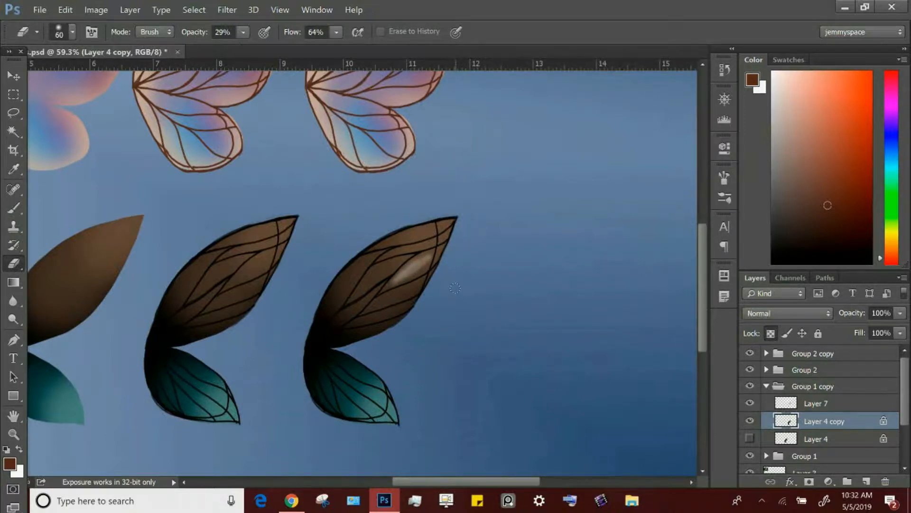
pyautogui.hotkey('ctrl', 'z')
pyautogui.hotkey('ctrl', 'z')
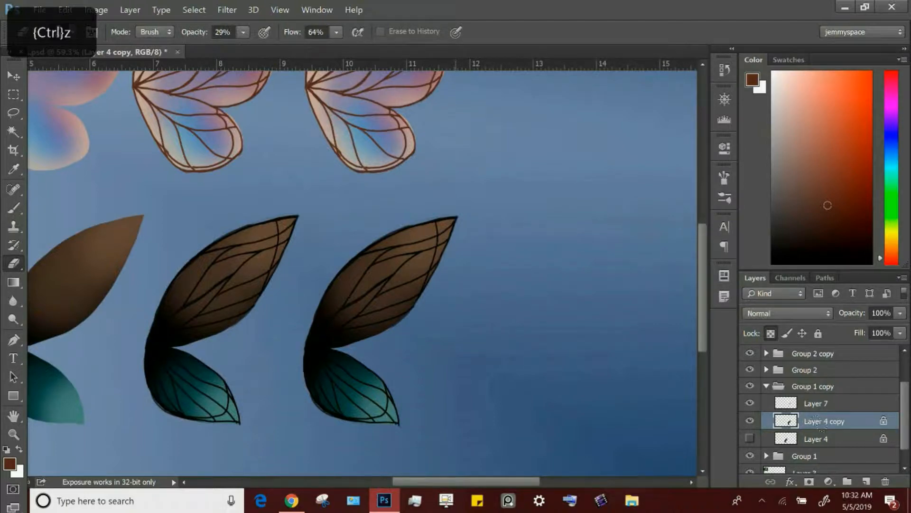
# Lock the transparent pixels of Layer 6 and unlock those of Layer 4 copy.
pyautogui.scroll(-3, 822, 424)
pyautogui.click(807, 464)
pyautogui.click(771, 334)
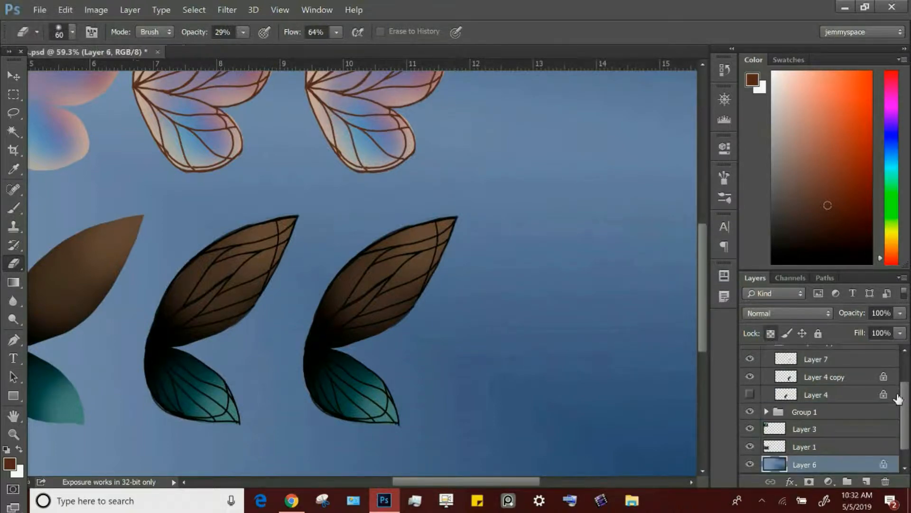
pyautogui.click(831, 378)
pyautogui.click(770, 335)
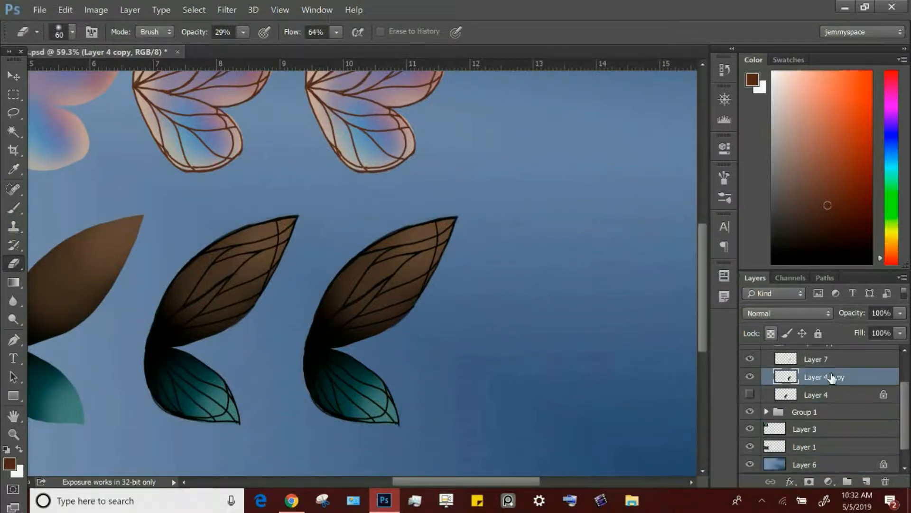
# Fade the brown fill between the veins in the upper half of the dark copy's upper lobe using a 70 px eraser.
pyautogui.press(']')
pyautogui.moveTo(424, 259)
pyautogui.mouseDown()
pyautogui.moveTo(413, 269)
pyautogui.moveTo(416, 259)
pyautogui.moveTo(424, 262)
pyautogui.mouseUp()
pyautogui.press('[')
pyautogui.press('[')
pyautogui.press(']')
pyautogui.press(']')
pyautogui.moveTo(403, 274)
pyautogui.mouseDown()
pyautogui.moveTo(432, 250)
pyautogui.moveTo(390, 285)
pyautogui.mouseUp()
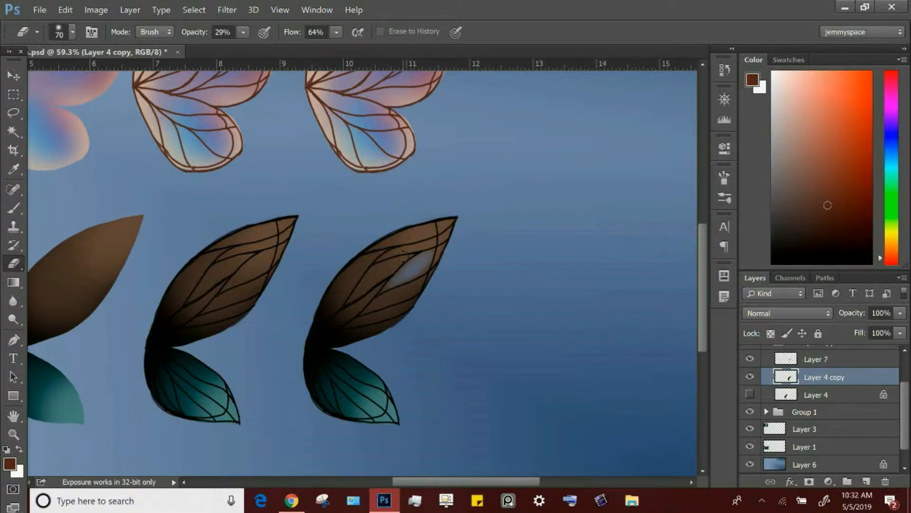
pyautogui.moveTo(391, 265); pyautogui.dragTo(374, 276)
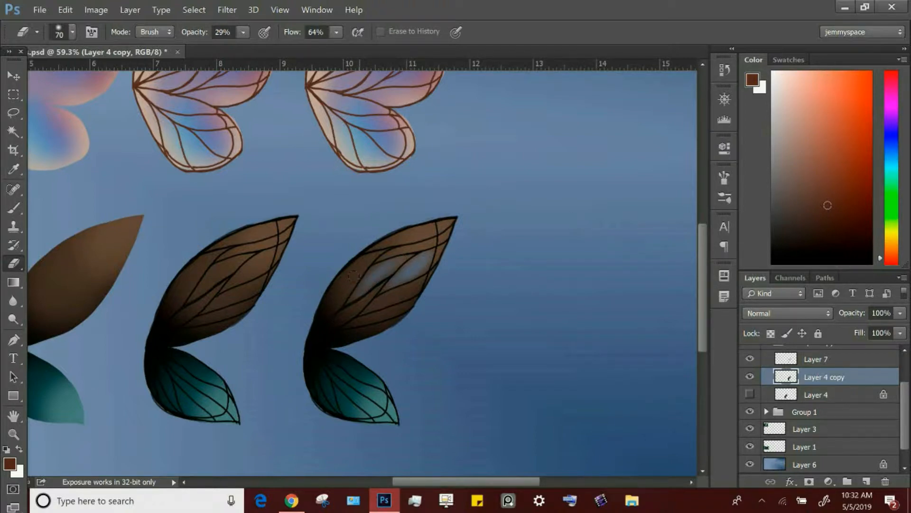
pyautogui.moveTo(353, 274); pyautogui.dragTo(356, 270)
# Fade the smaller cells of the dark copy's upper lobe, including those near its base, with the eraser at up to 60 px.
pyautogui.press('[')
pyautogui.press('[')
pyautogui.press('[')
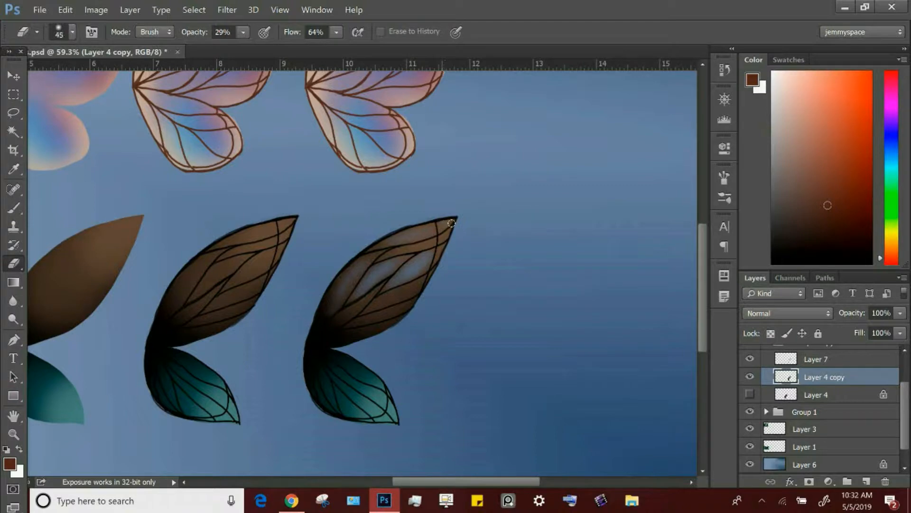
pyautogui.press('[')
pyautogui.press('[')
pyautogui.press('[')
pyautogui.press(']')
pyautogui.press(']')
pyautogui.press(']')
pyautogui.press(']')
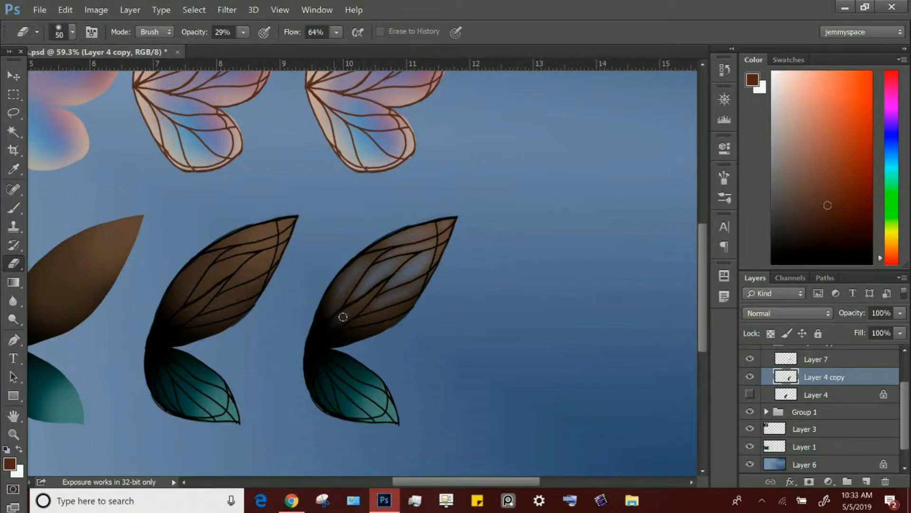
pyautogui.press(']')
pyautogui.moveTo(324, 311)
pyautogui.mouseDown()
pyautogui.moveTo(347, 309)
pyautogui.moveTo(326, 343)
pyautogui.moveTo(379, 330)
pyautogui.mouseUp()
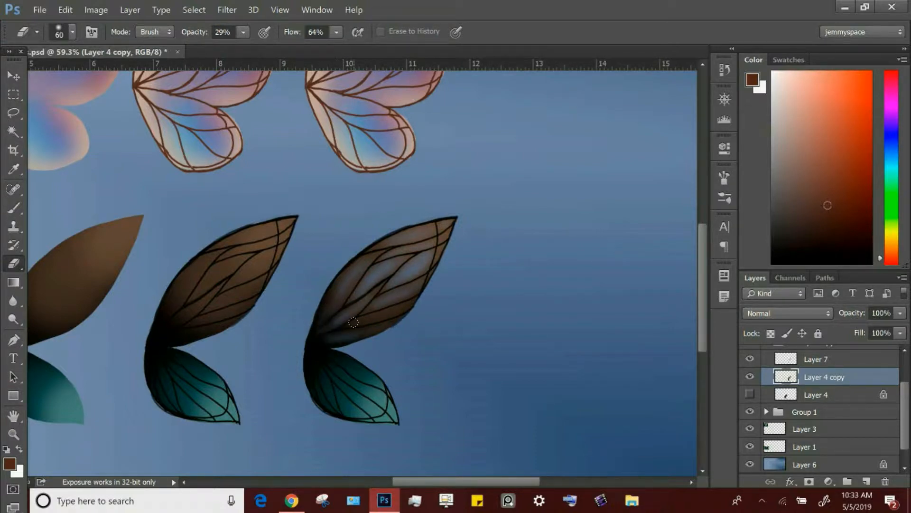
# Soften the fill along the inner part of the dark copy's upper lobe with a 90 px eraser.
pyautogui.press(']')
pyautogui.press(']')
pyautogui.press(']')
pyautogui.moveTo(342, 280)
pyautogui.mouseDown()
pyautogui.moveTo(350, 277)
pyautogui.moveTo(336, 309)
pyautogui.mouseUp()
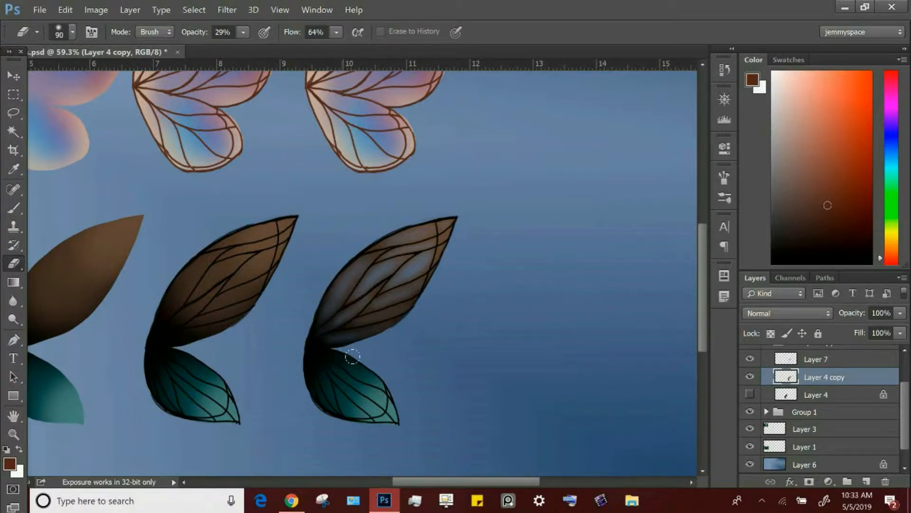
# Partly erase the dark fill near the base of the teal lower lobe with a smaller eraser of about 60 px.
pyautogui.press('[')
pyautogui.press('[')
pyautogui.moveTo(329, 352)
pyautogui.mouseDown()
pyautogui.moveTo(380, 377)
pyautogui.moveTo(336, 355)
pyautogui.moveTo(381, 379)
pyautogui.moveTo(334, 367)
pyautogui.moveTo(378, 397)
pyautogui.moveTo(344, 384)
pyautogui.moveTo(396, 415)
pyautogui.moveTo(390, 406)
pyautogui.moveTo(384, 419)
pyautogui.moveTo(338, 393)
pyautogui.moveTo(357, 407)
pyautogui.moveTo(320, 367)
pyautogui.moveTo(320, 388)
pyautogui.moveTo(312, 369)
pyautogui.mouseUp()
pyautogui.press('[')
pyautogui.press('[')
pyautogui.press(']')
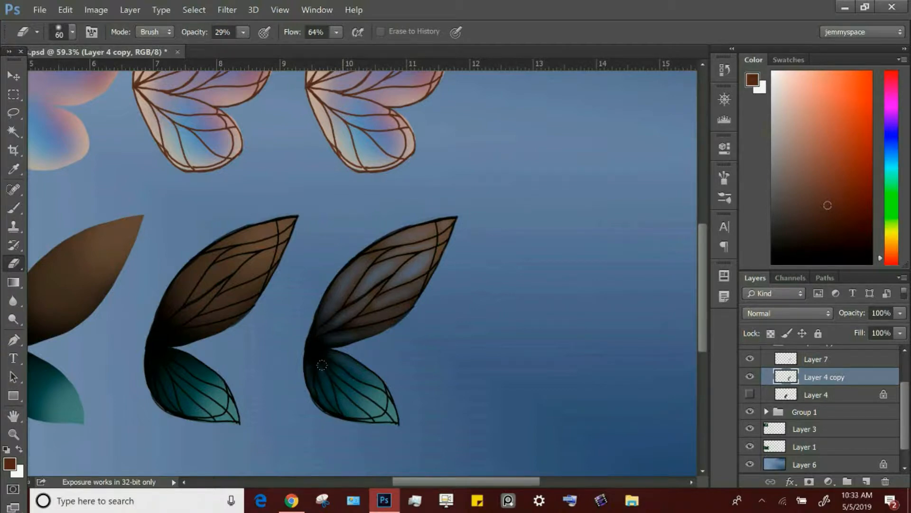
# Reduce the copied vein layer, Layer 7, to 47% opacity and clip it to Layer 4 copy.
pyautogui.click(824, 361)
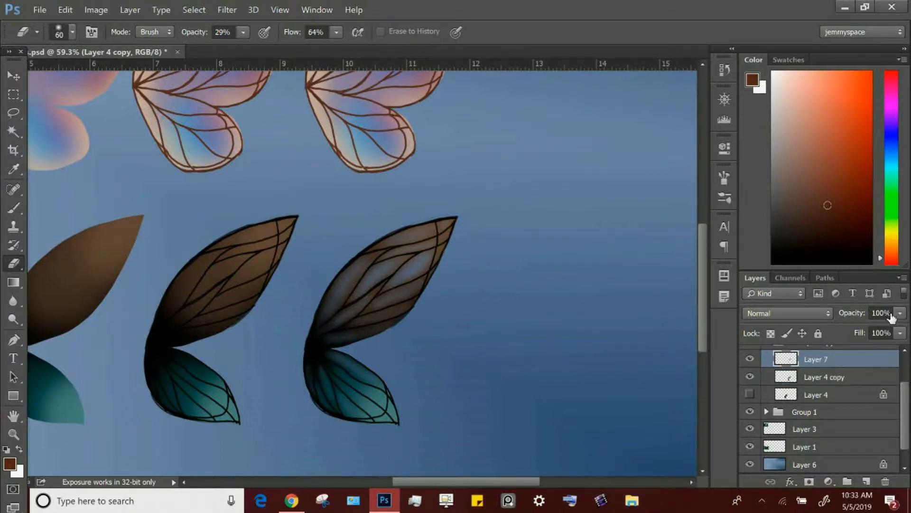
pyautogui.moveTo(900, 312); pyautogui.dragTo(871, 337)
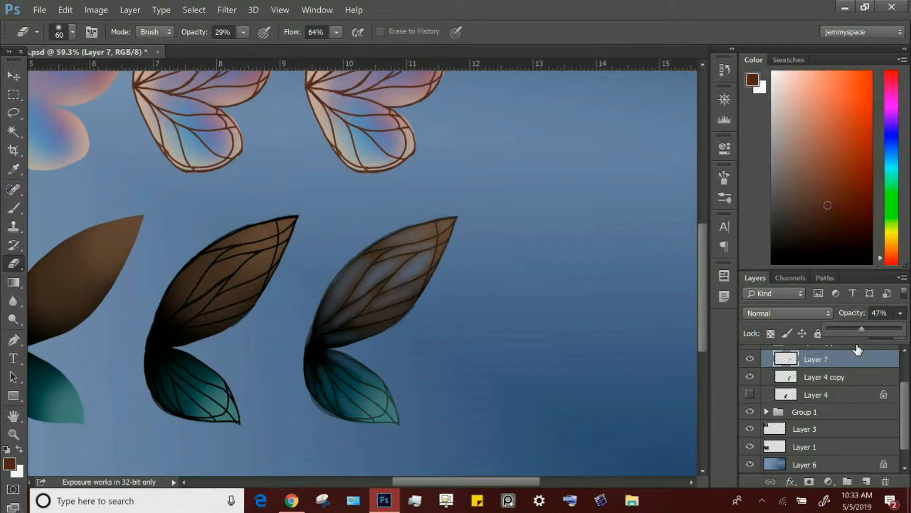
pyautogui.moveTo(857, 360); pyautogui.dragTo(863, 366)
pyautogui.keyDown('alt'); pyautogui.click(857, 375); pyautogui.keyUp('alt')
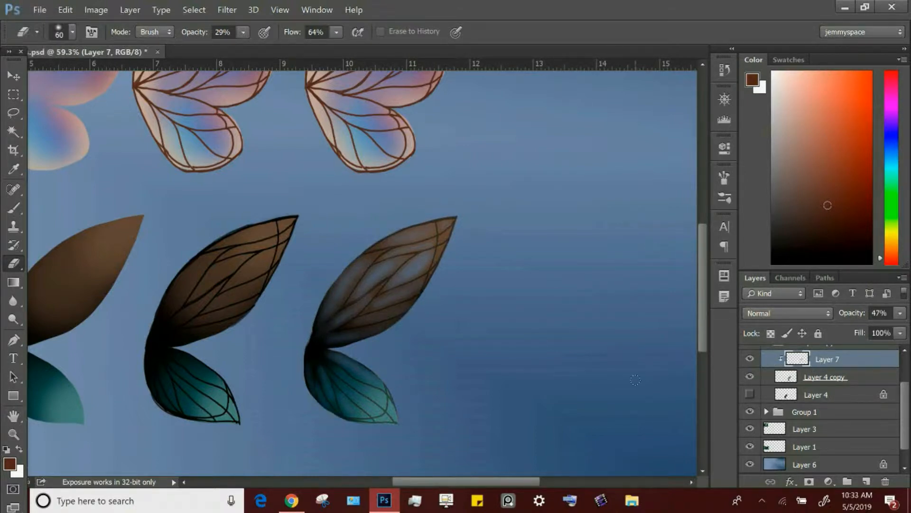
# Switch to the Brush with the default black foreground colour and set its size to 20 px.
pyautogui.press('b')
pyautogui.press('d')
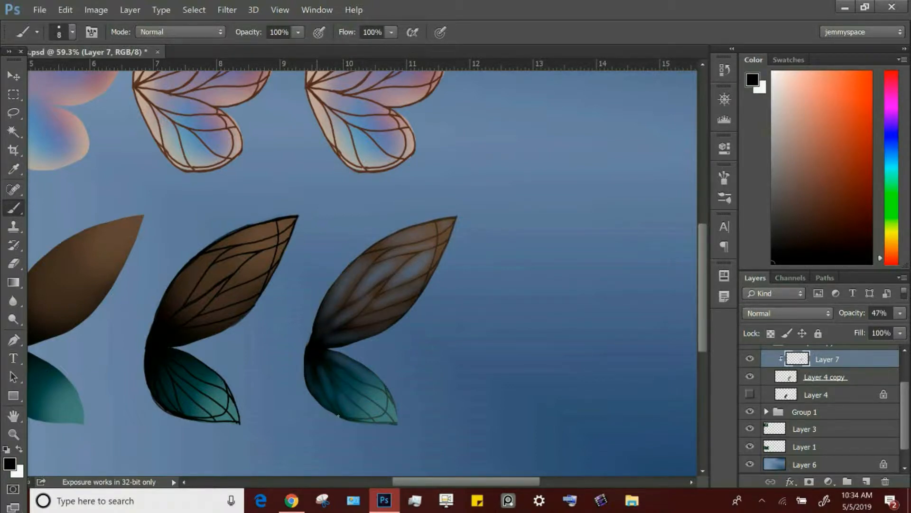
pyautogui.press(']')
pyautogui.press(']')
pyautogui.press(']')
# Save the document with the translucent dark wing copy.
pyautogui.scroll(3, 705, 295)
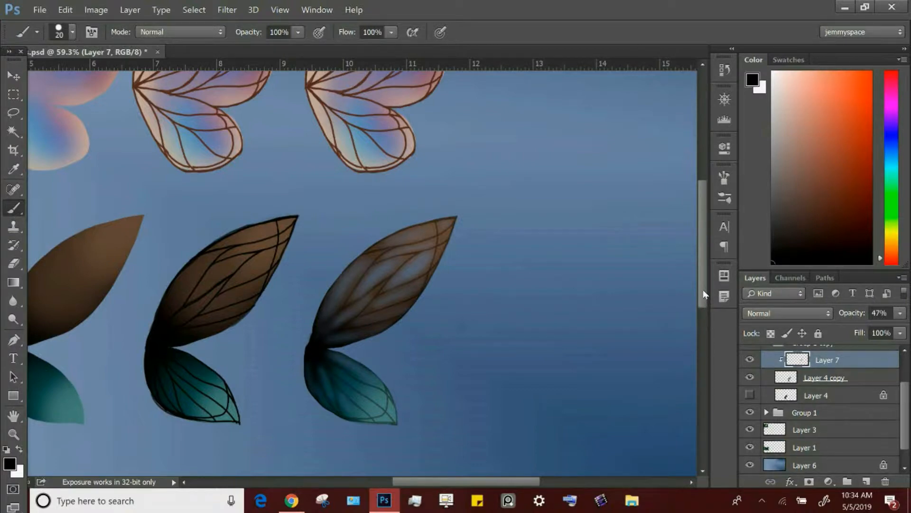
pyautogui.click(39, 9)
pyautogui.click(61, 157)
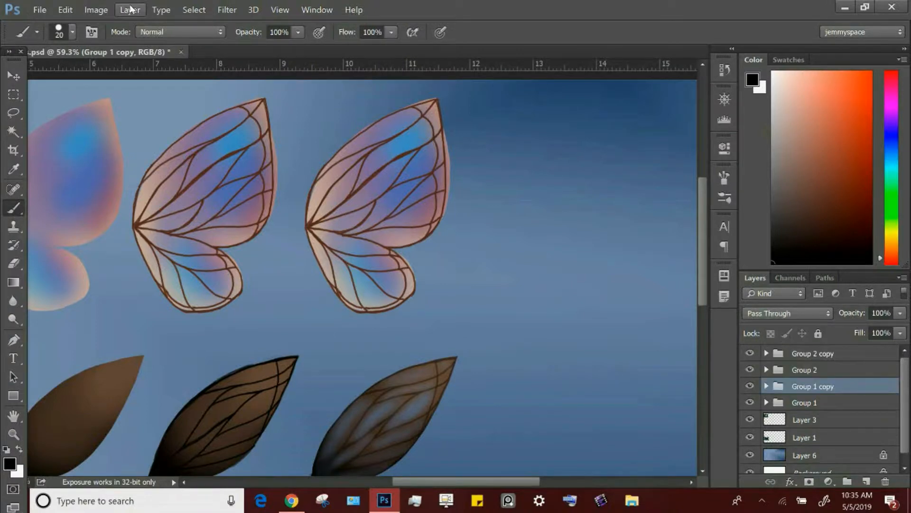
# Duplicate Group 1 copy and place the duplicate to the right of the translucent dark wing.
pyautogui.click(130, 9)
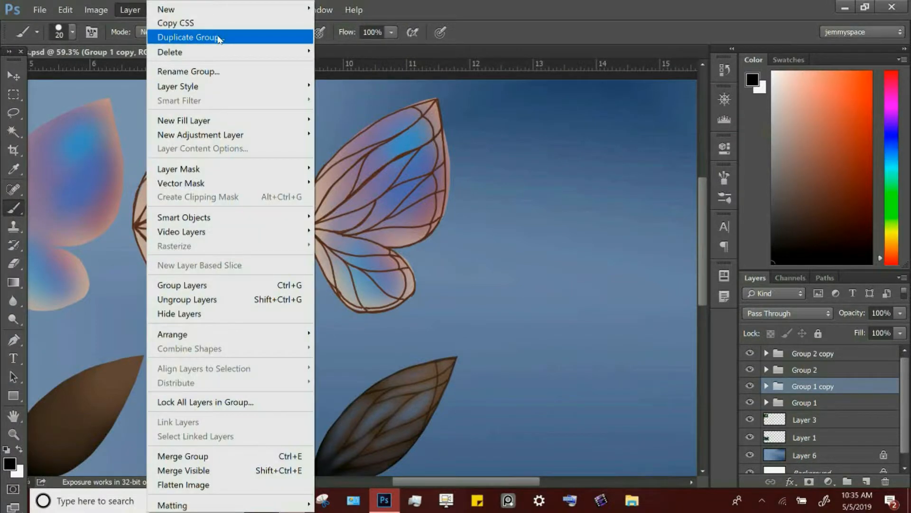
pyautogui.click(183, 34)
pyautogui.press('Escape')
pyautogui.click(20, 78)
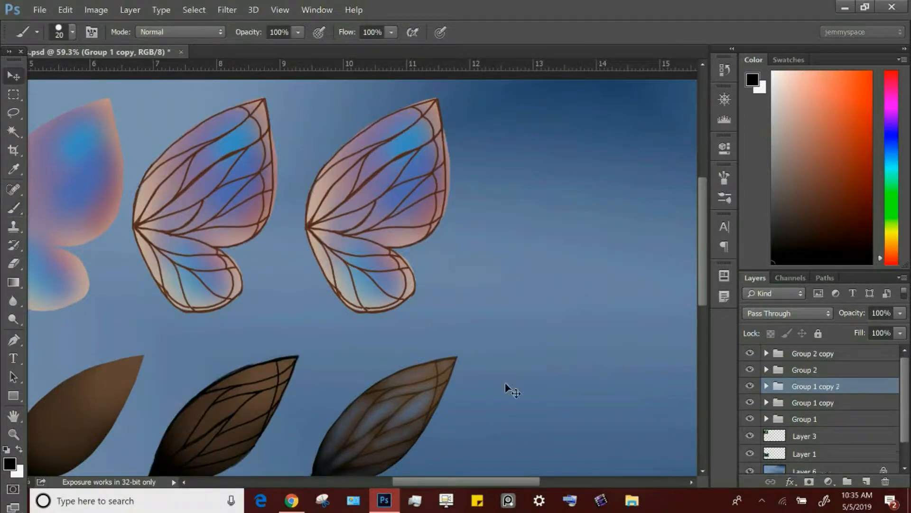
pyautogui.press('v')
pyautogui.moveTo(529, 421)
pyautogui.mouseDown()
pyautogui.moveTo(583, 418)
pyautogui.moveTo(568, 420)
pyautogui.mouseUp()
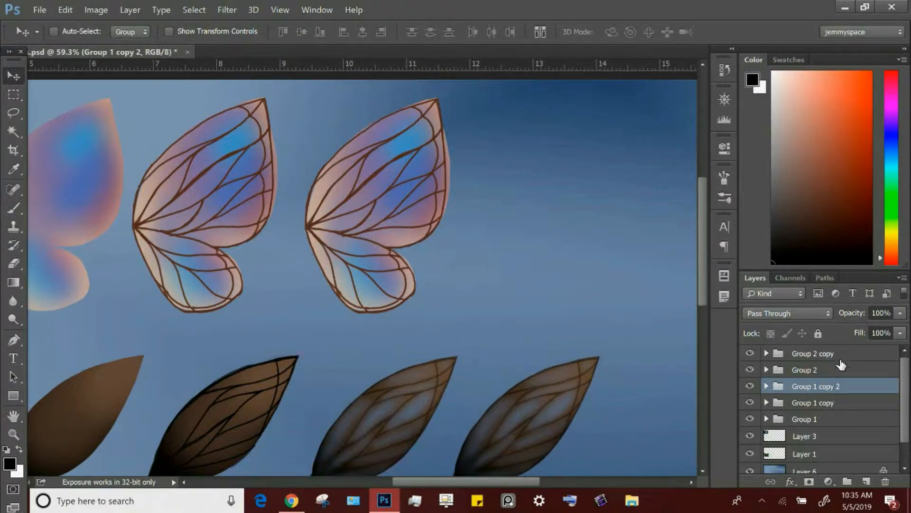
# Unlock the transparent pixels of Layer 5 copy in Group 2 copy, ready for the Eraser.
pyautogui.click(813, 354)
pyautogui.moveTo(700, 295); pyautogui.dragTo(701, 280)
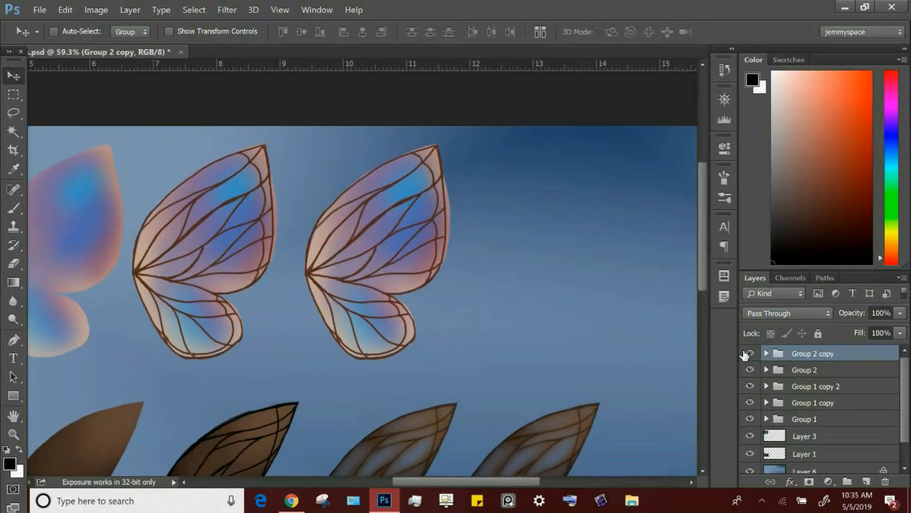
pyautogui.click(14, 264)
pyautogui.click(766, 353)
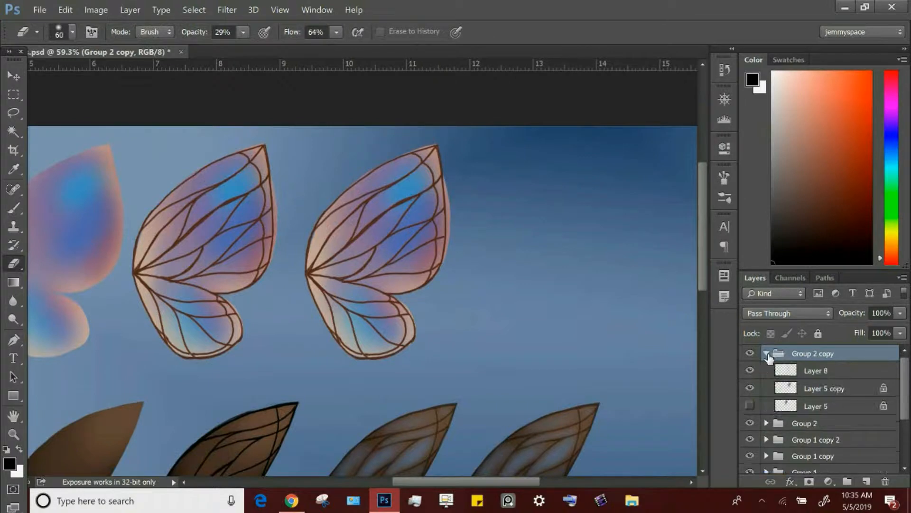
pyautogui.click(839, 391)
pyautogui.click(771, 333)
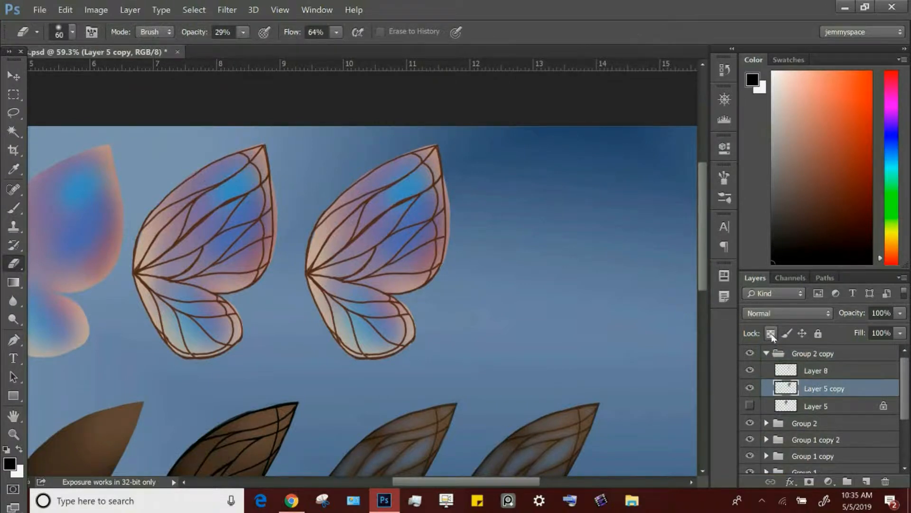
# Set the eraser to 69% opacity and 60 px and partly erase the fill near the outer edge of the colourful wing copy's upper lobe.
pyautogui.press(']')
pyautogui.press(']')
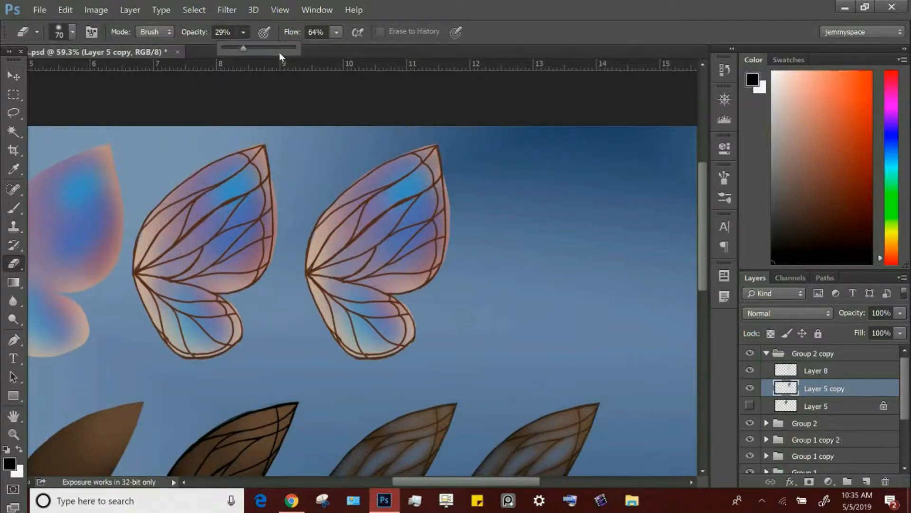
pyautogui.click(273, 48)
pyautogui.click(328, 209)
pyautogui.press('[')
pyautogui.moveTo(324, 234)
pyautogui.mouseDown()
pyautogui.moveTo(315, 246)
pyautogui.moveTo(328, 228)
pyautogui.mouseUp()
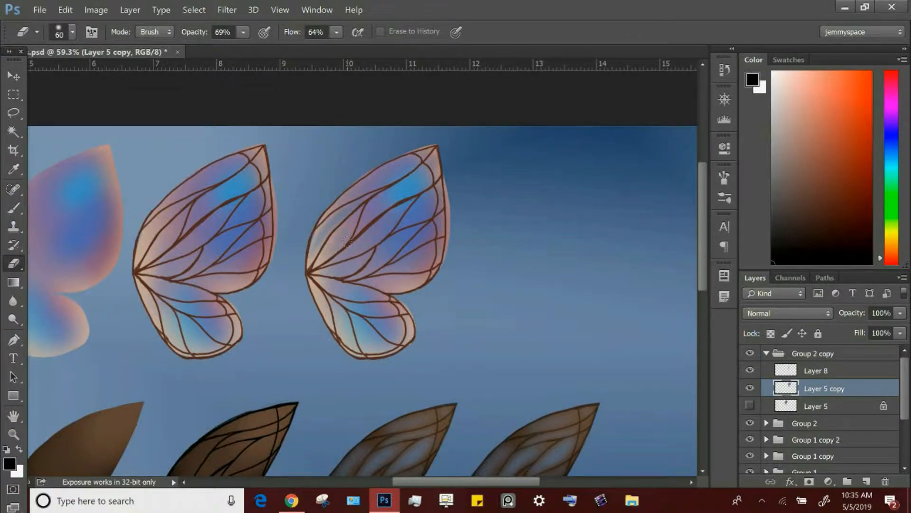
# Partly erase more of the fill across both lobes of the colourful wing copy, varying the eraser size up to 70 px.
pyautogui.press(']')
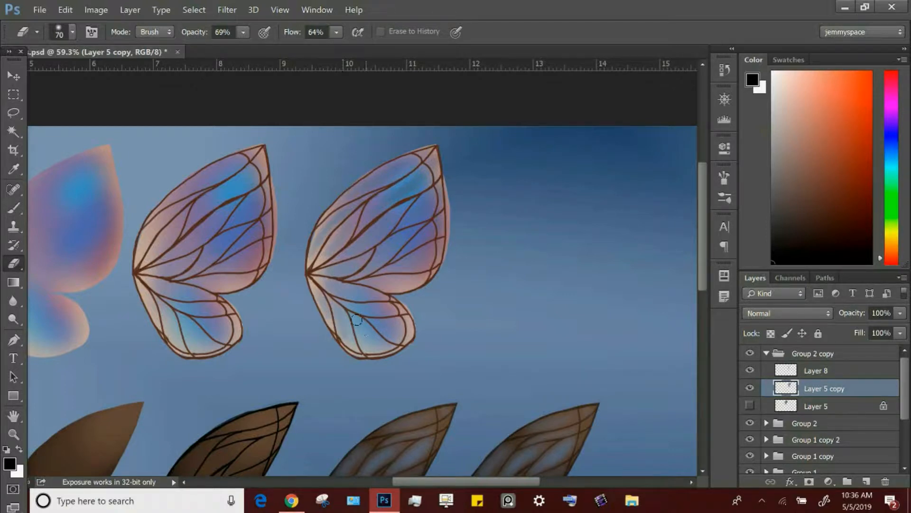
pyautogui.press('[')
pyautogui.press('[')
pyautogui.press('[')
pyautogui.press(']')
pyautogui.press(']')
pyautogui.press(']')
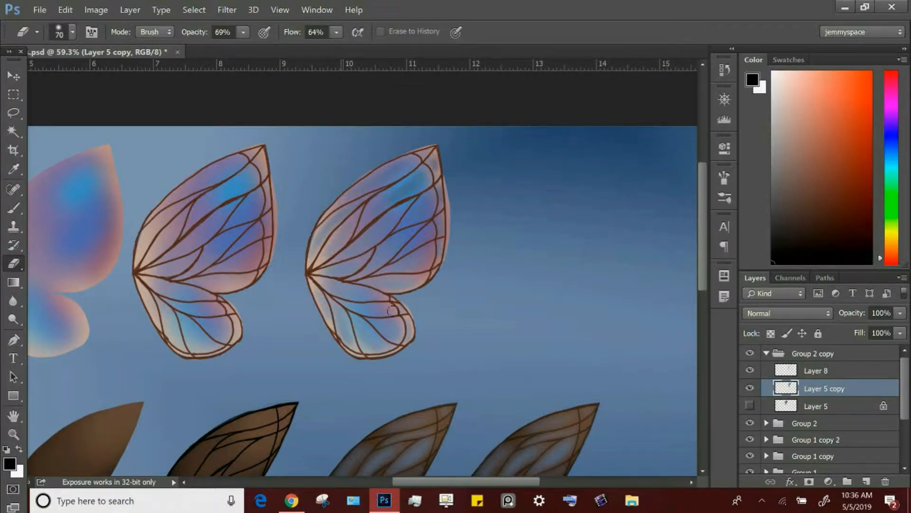
# Reduce the vein layer, Layer 8, to 57% opacity and clip it to Layer 5 copy.
pyautogui.click(830, 373)
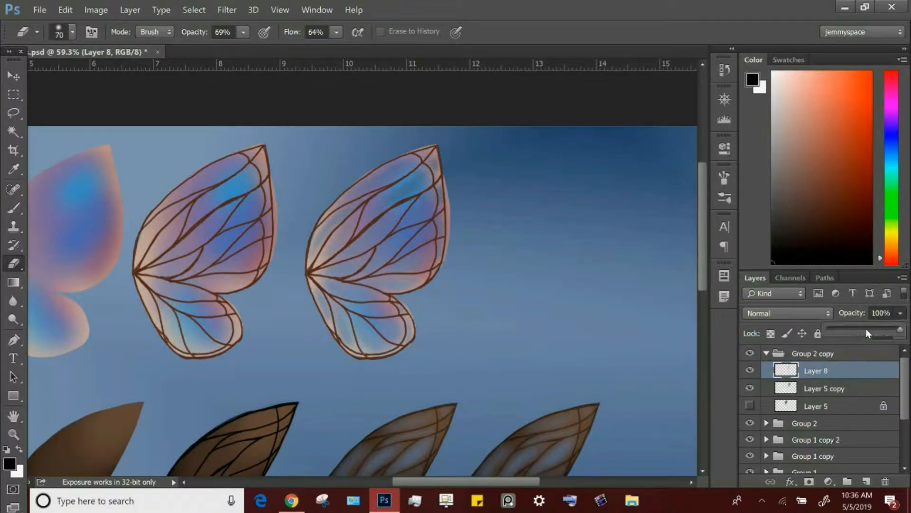
pyautogui.click(862, 333)
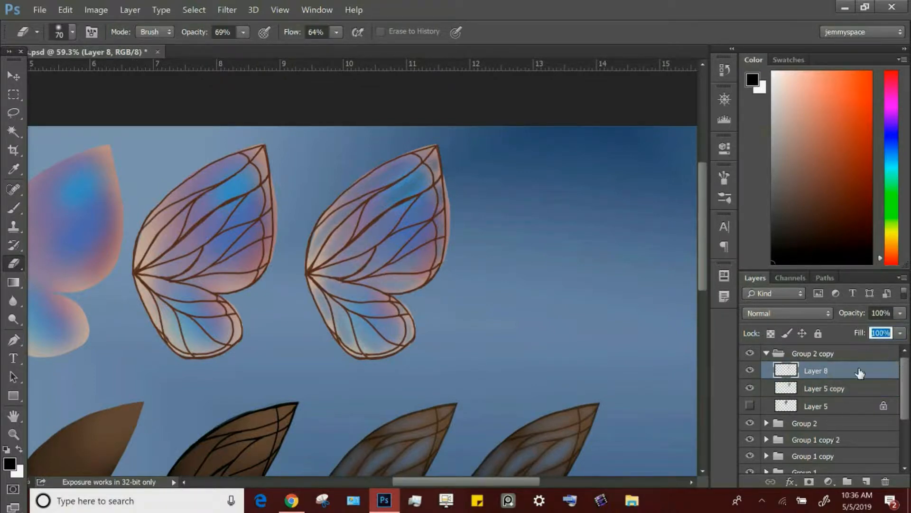
pyautogui.click(900, 313)
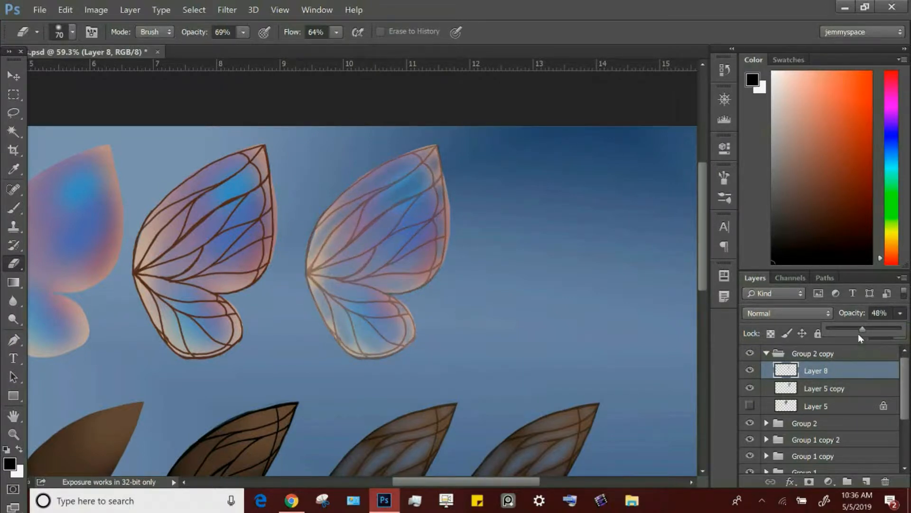
pyautogui.click(865, 331)
pyautogui.click(870, 331)
pyautogui.click(851, 371)
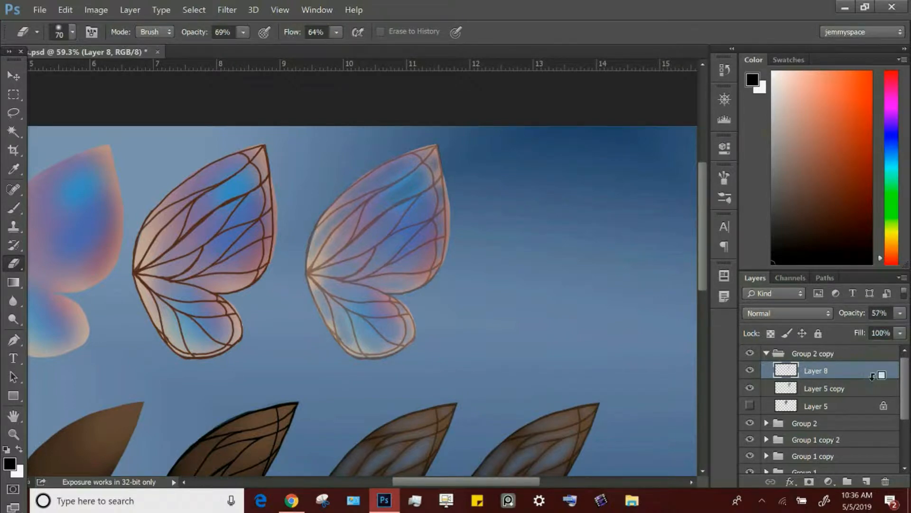
pyautogui.keyDown('alt'); pyautogui.click(871, 378); pyautogui.keyUp('alt')
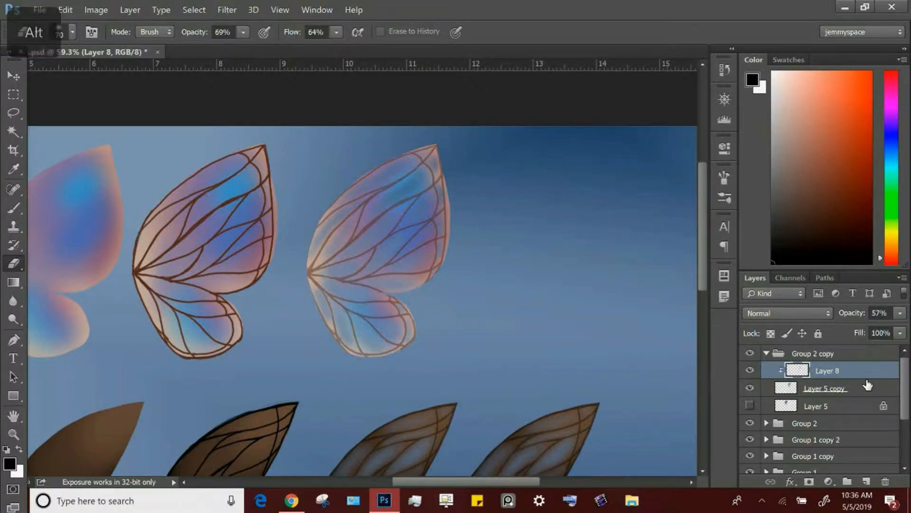
# Switch to the 20 px Brush and sample the dark brown of the opaque wing's veins as the foreground colour.
pyautogui.press('b')
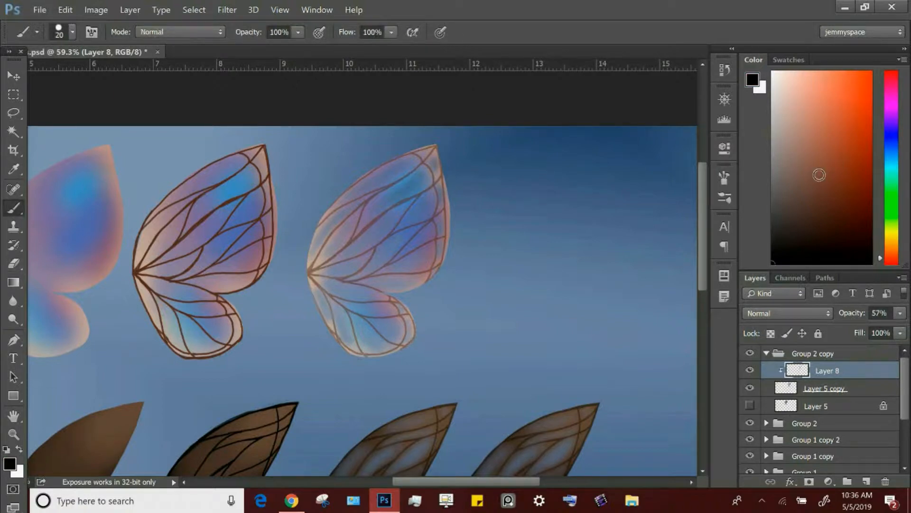
pyautogui.keyDown('alt'); pyautogui.click(321, 221); pyautogui.keyUp('alt')
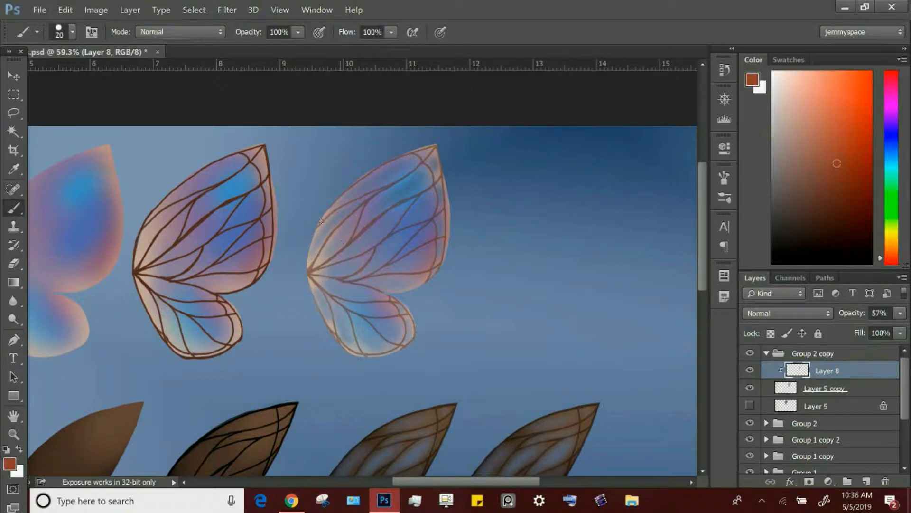
pyautogui.keyDown('alt'); pyautogui.click(190, 232); pyautogui.keyUp('alt')
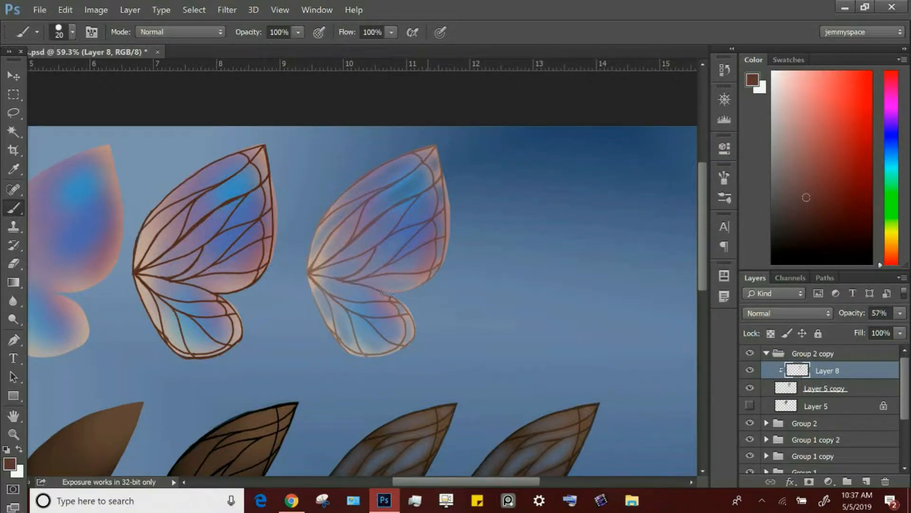
pyautogui.press('[')
pyautogui.press(']')
# Duplicate Group 2 copy and place the duplicate to the right of the translucent colourful wing.
pyautogui.click(767, 353)
pyautogui.click(801, 354)
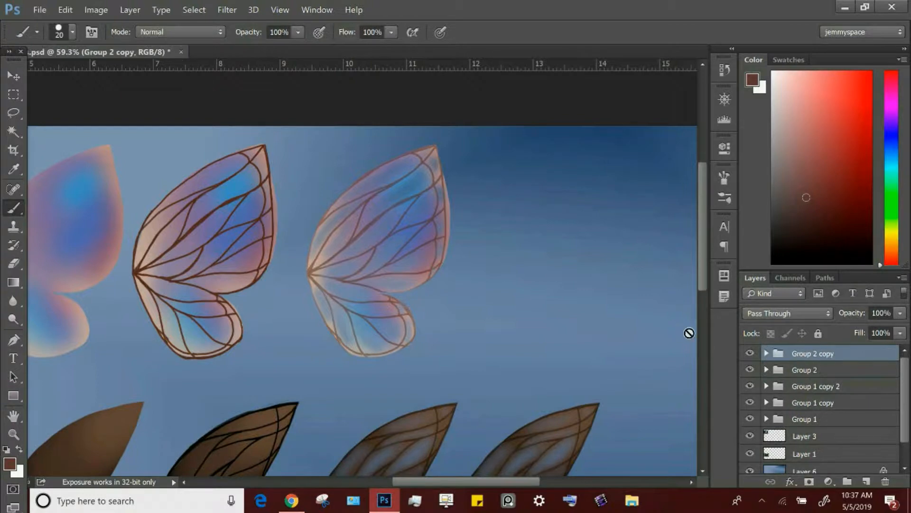
pyautogui.click(130, 9)
pyautogui.click(210, 32)
pyautogui.click(578, 147)
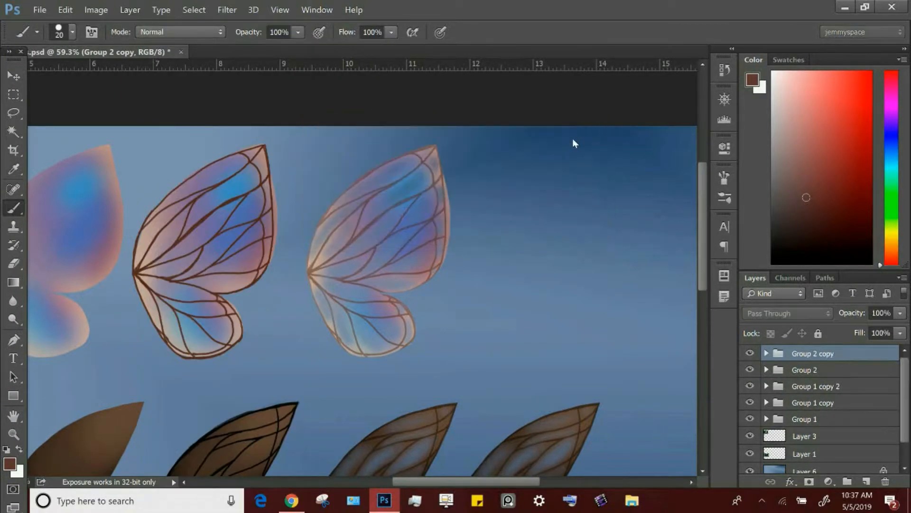
pyautogui.click(14, 76)
pyautogui.moveTo(453, 306); pyautogui.dragTo(541, 304)
pyautogui.moveTo(519, 272); pyautogui.dragTo(580, 274)
# Add a new layer above Layer 8 inside Group 2 copy 2.
pyautogui.press('b')
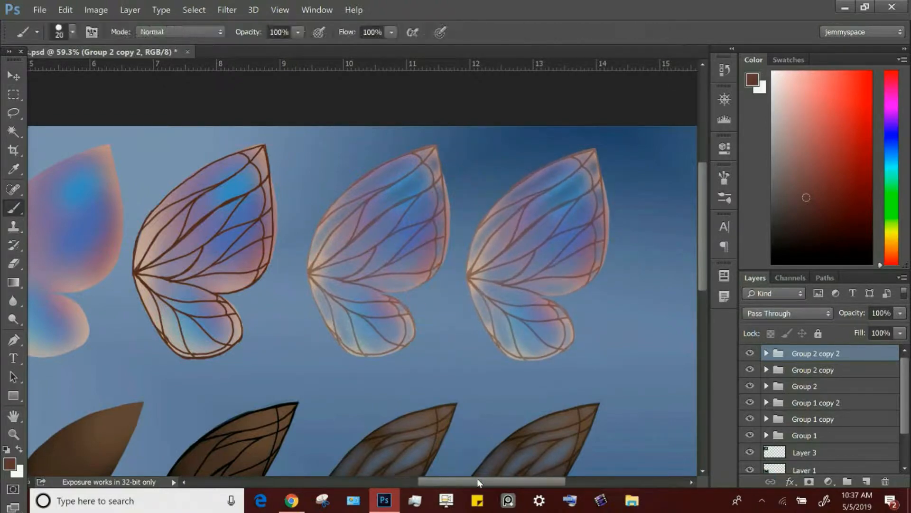
pyautogui.hscroll(3, 478, 483)
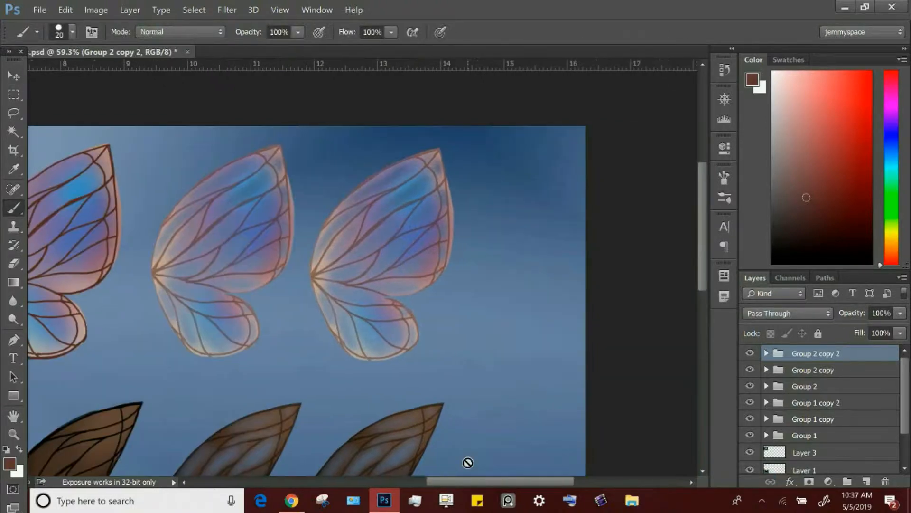
pyautogui.click(766, 353)
pyautogui.click(835, 377)
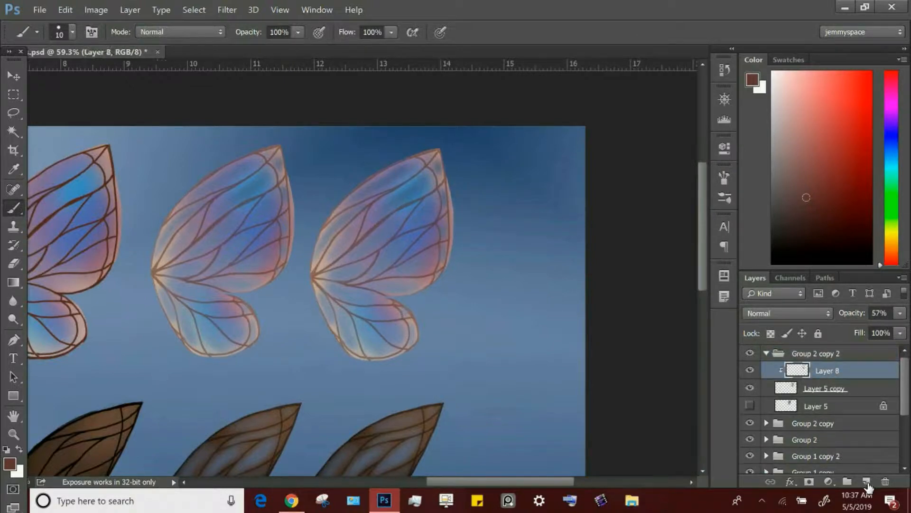
pyautogui.click(866, 481)
# Set the new layer's blend mode to Overlay and choose white as the colour for a small 7 px brush.
pyautogui.click(786, 79)
pyautogui.press('[')
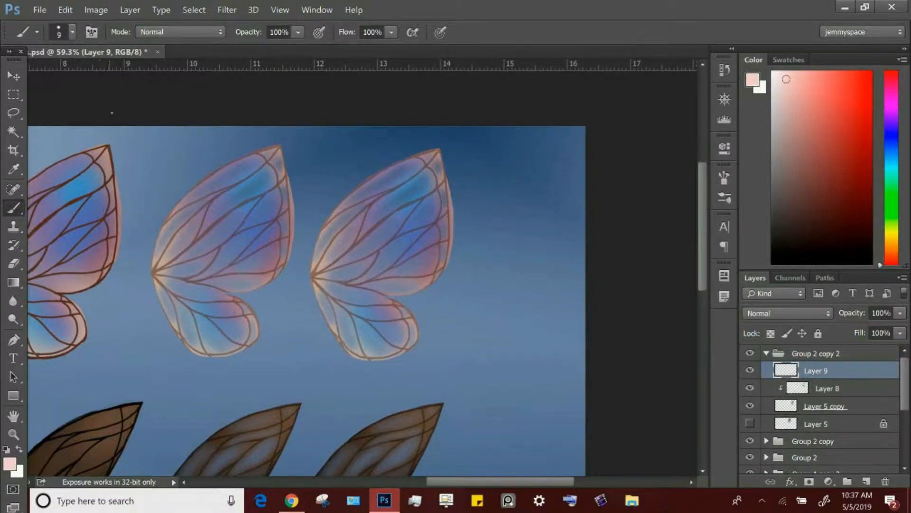
pyautogui.click(787, 313)
pyautogui.click(778, 172)
pyautogui.click(773, 72)
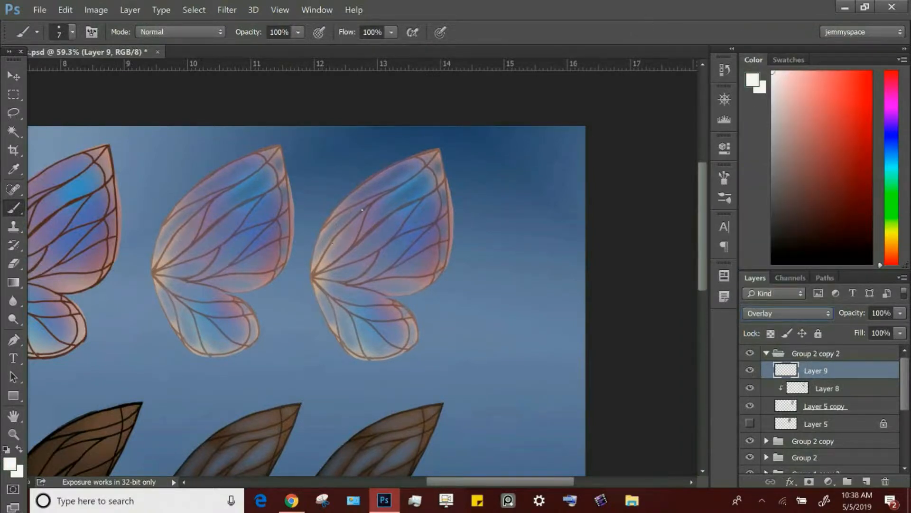
# Paint a thin white highlight along the upper outer edge of the new wing copy with a 4 px brush, redoing unsatisfactory strokes.
pyautogui.moveTo(309, 270)
pyautogui.mouseDown()
pyautogui.moveTo(329, 212)
pyautogui.moveTo(317, 232)
pyautogui.mouseUp()
pyautogui.hotkey('ctrl', 'z')
pyautogui.press(']')
pyautogui.moveTo(336, 208); pyautogui.dragTo(375, 178)
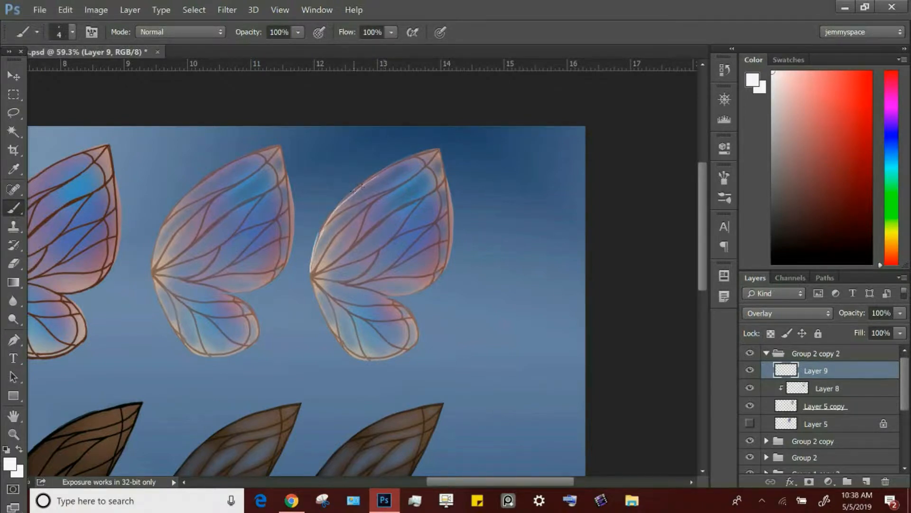
pyautogui.hotkey('ctrl', 'z')
pyautogui.moveTo(337, 208)
pyautogui.mouseDown()
pyautogui.moveTo(387, 165)
pyautogui.moveTo(435, 149)
pyautogui.mouseUp()
# Highlight the two uppermost veins of the wing from the base towards the tip, reducing the brush to 2 px.
pyautogui.press('z')
pyautogui.moveTo(465, 140); pyautogui.dragTo(498, 132)
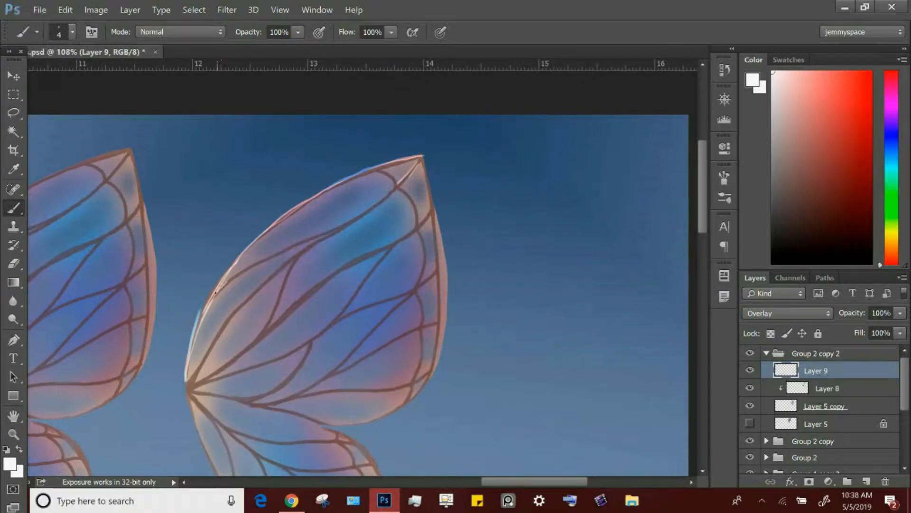
pyautogui.moveTo(215, 292); pyautogui.dragTo(337, 224)
pyautogui.press('[')
pyautogui.moveTo(393, 187); pyautogui.dragTo(382, 197)
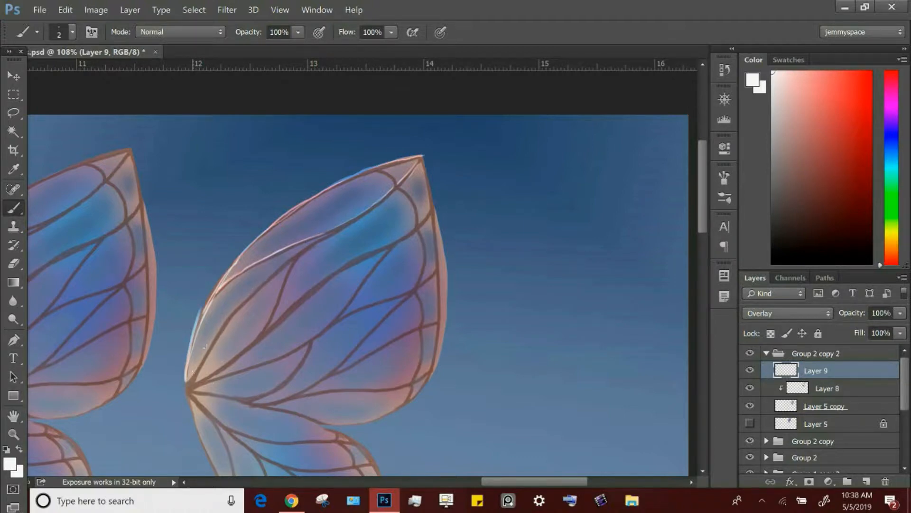
pyautogui.moveTo(207, 351); pyautogui.dragTo(229, 310)
pyautogui.moveTo(211, 345); pyautogui.dragTo(290, 258)
# Erase the highlight spilling outside the outer edge near the wing's base with a 10 px eraser at 100% opacity.
pyautogui.press('e')
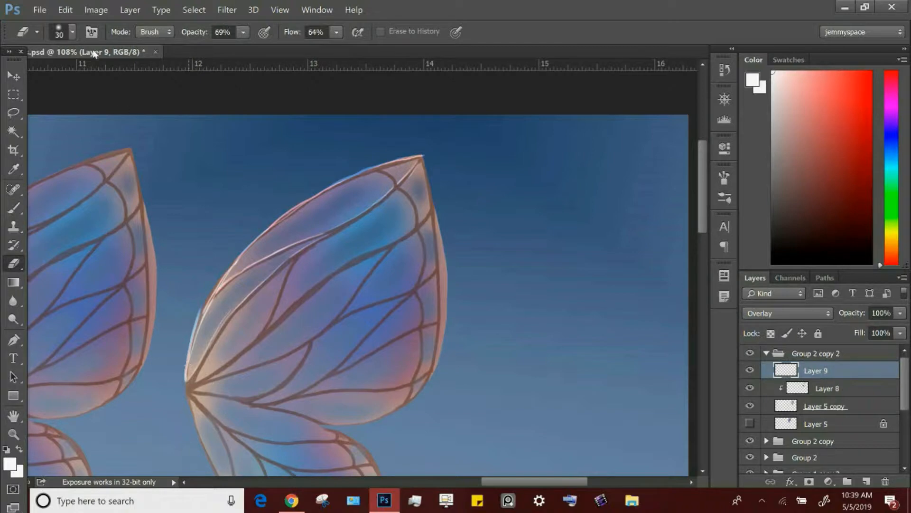
pyautogui.press(']')
pyautogui.press('[')
pyautogui.press('[')
pyautogui.press('[')
pyautogui.moveTo(189, 332); pyautogui.dragTo(197, 307)
pyautogui.moveTo(243, 32); pyautogui.dragTo(266, 49)
pyautogui.press('[')
pyautogui.press('[')
pyautogui.press('[')
pyautogui.press(']')
pyautogui.moveTo(196, 320); pyautogui.dragTo(185, 379)
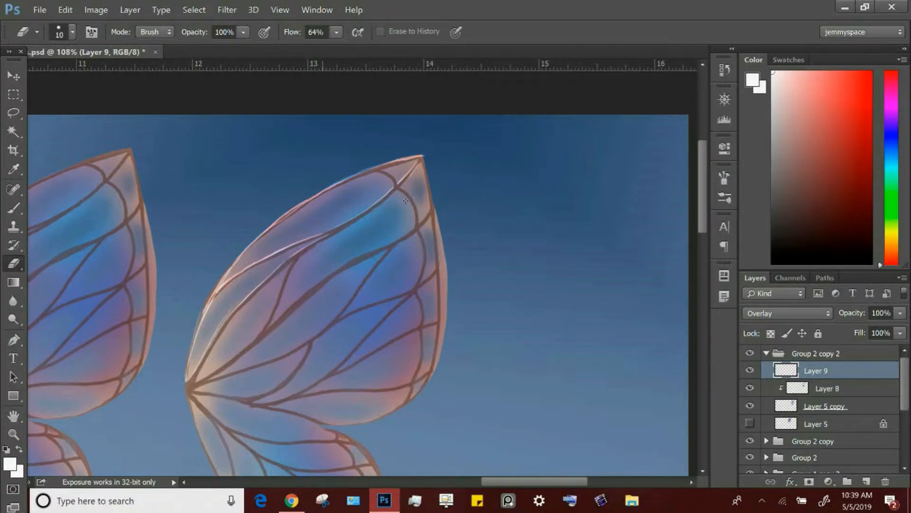
# Highlight the short branch vein in the upper lobe's middle and the veins around the wing tip with the 2 px brush.
pyautogui.click(14, 208)
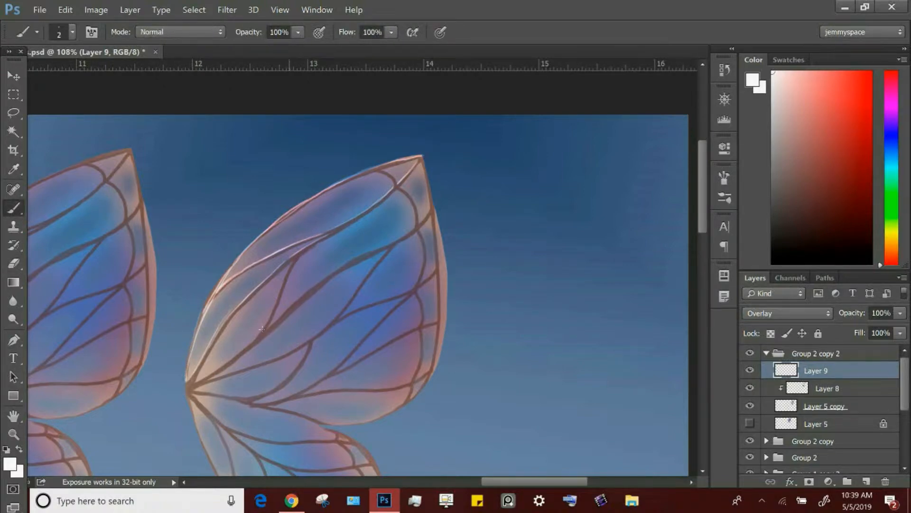
pyautogui.moveTo(263, 326); pyautogui.dragTo(282, 289)
pyautogui.moveTo(398, 191); pyautogui.dragTo(415, 229)
pyautogui.moveTo(422, 161)
pyautogui.mouseDown()
pyautogui.moveTo(429, 207)
pyautogui.moveTo(420, 221)
pyautogui.mouseUp()
# Highlight the long central veins of the upper lobe and their branches with a 3 px white brush.
pyautogui.press(']')
pyautogui.moveTo(343, 260); pyautogui.dragTo(414, 221)
pyautogui.moveTo(265, 326); pyautogui.dragTo(199, 381)
pyautogui.moveTo(201, 378); pyautogui.dragTo(257, 336)
pyautogui.moveTo(380, 258); pyautogui.dragTo(340, 311)
pyautogui.moveTo(209, 380); pyautogui.dragTo(306, 342)
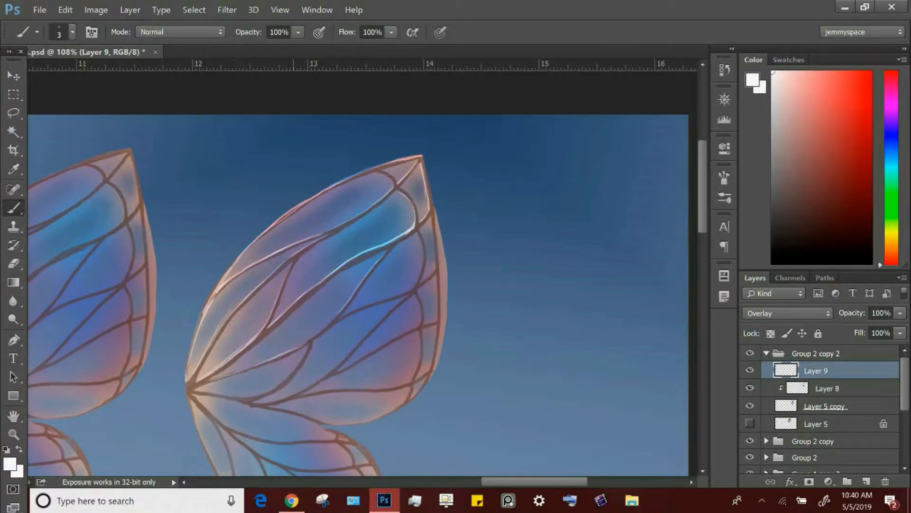
pyautogui.moveTo(339, 312); pyautogui.dragTo(298, 347)
# Highlight the upper lobe's outer border veins and the remaining lower branch veins with the 3 px white brush.
pyautogui.press('e')
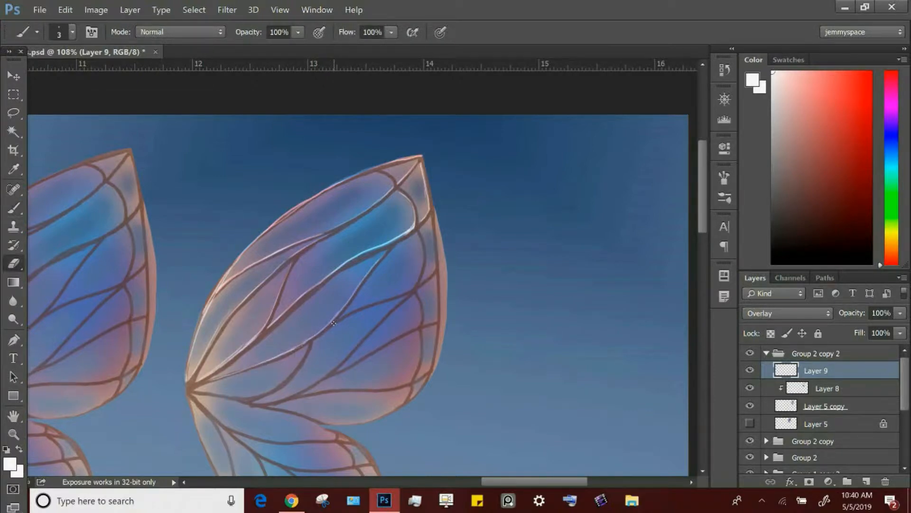
pyautogui.press('b')
pyautogui.moveTo(417, 233)
pyautogui.mouseDown()
pyautogui.moveTo(416, 288)
pyautogui.moveTo(422, 282)
pyautogui.mouseUp()
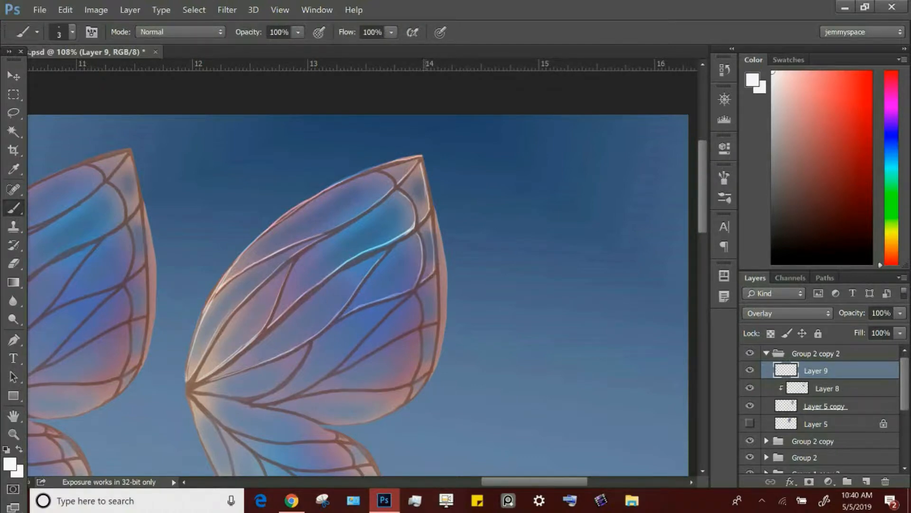
pyautogui.moveTo(198, 393)
pyautogui.mouseDown()
pyautogui.moveTo(256, 397)
pyautogui.moveTo(284, 382)
pyautogui.moveTo(306, 347)
pyautogui.mouseUp()
pyautogui.moveTo(437, 281)
pyautogui.mouseDown()
pyautogui.moveTo(434, 354)
pyautogui.moveTo(419, 379)
pyautogui.mouseUp()
pyautogui.moveTo(338, 371); pyautogui.dragTo(420, 325)
pyautogui.moveTo(417, 293); pyautogui.dragTo(422, 326)
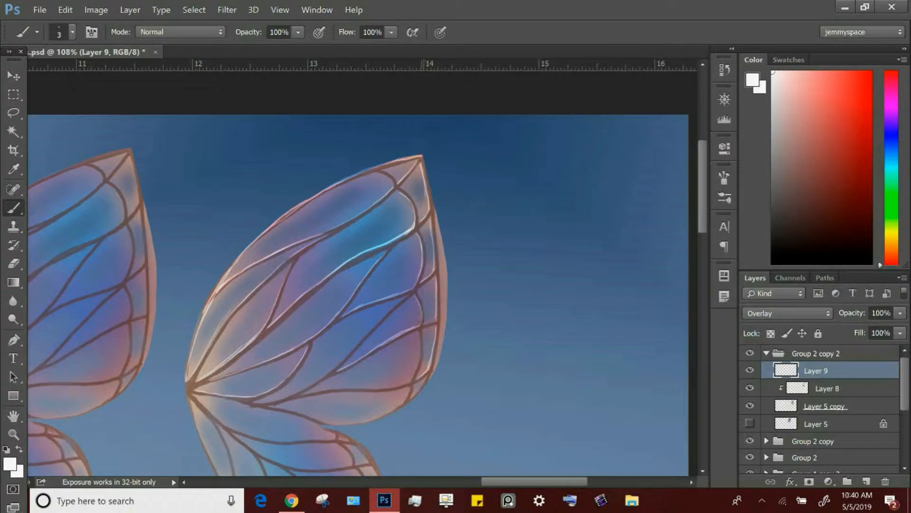
# Highlight the lower branch veins and the bottom edge of the upper lobe with the 3 px white brush.
pyautogui.moveTo(304, 394); pyautogui.dragTo(409, 382)
pyautogui.moveTo(420, 330); pyautogui.dragTo(409, 381)
pyautogui.moveTo(253, 405)
pyautogui.mouseDown()
pyautogui.moveTo(323, 378)
pyautogui.moveTo(353, 351)
pyautogui.mouseUp()
pyautogui.moveTo(409, 295); pyautogui.dragTo(356, 345)
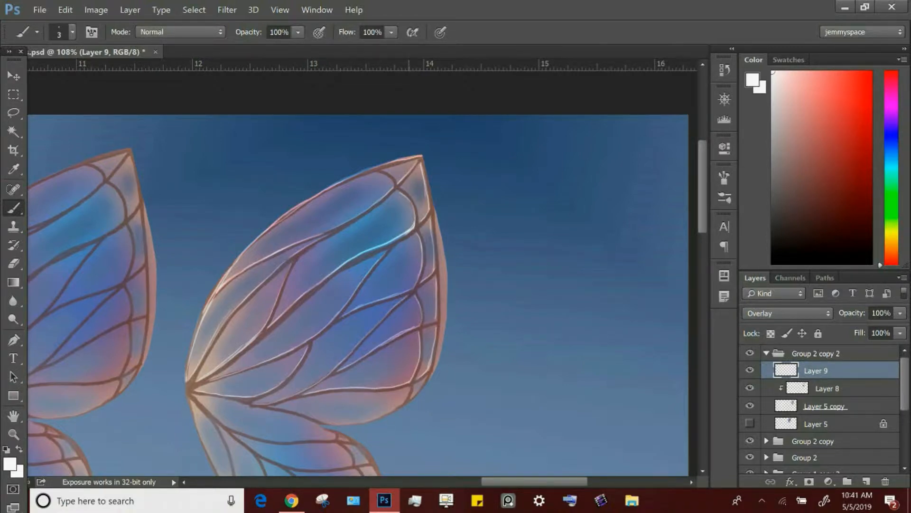
pyautogui.moveTo(330, 424); pyautogui.dragTo(370, 417)
pyautogui.hotkey('ctrl', 'z')
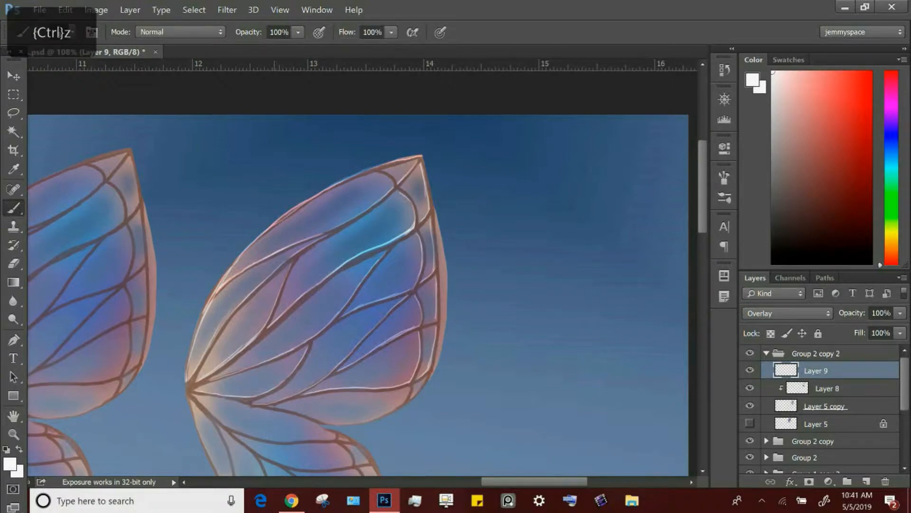
pyautogui.moveTo(273, 408)
pyautogui.mouseDown()
pyautogui.moveTo(335, 424)
pyautogui.moveTo(393, 413)
pyautogui.moveTo(410, 398)
pyautogui.mouseUp()
# Highlight the veins, inner border and outer edge of the lower lobe with the 3 px white brush.
pyautogui.scroll(-4, 356, 271)
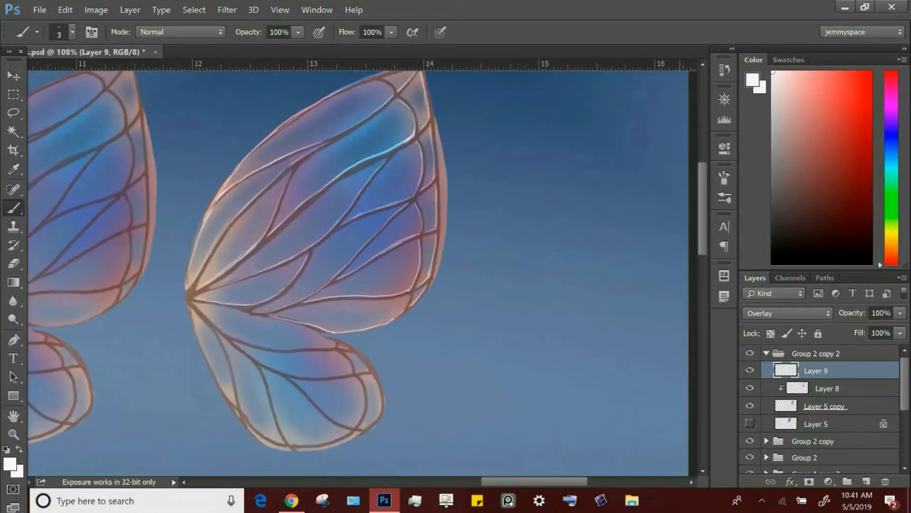
pyautogui.moveTo(195, 318); pyautogui.dragTo(231, 398)
pyautogui.moveTo(230, 338); pyautogui.dragTo(336, 350)
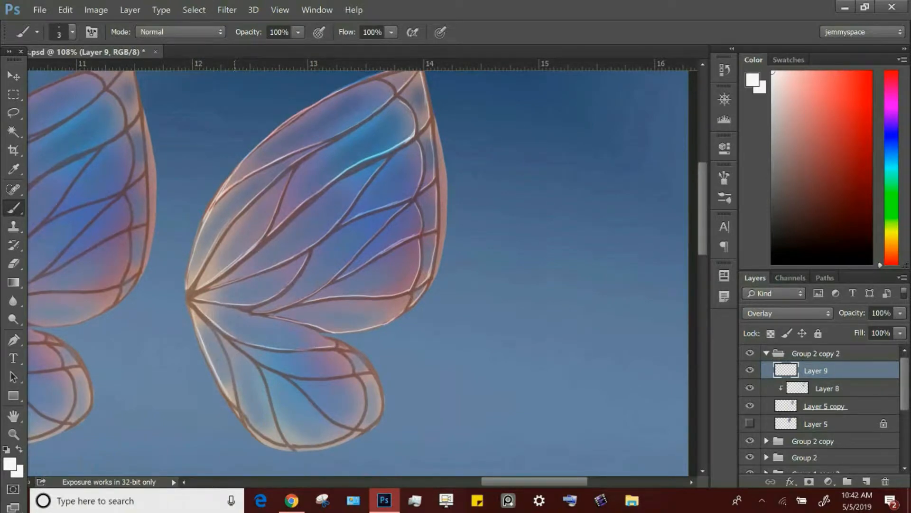
pyautogui.moveTo(234, 342)
pyautogui.mouseDown()
pyautogui.moveTo(289, 375)
pyautogui.moveTo(233, 362)
pyautogui.moveTo(237, 398)
pyautogui.moveTo(262, 433)
pyautogui.mouseUp()
pyautogui.moveTo(263, 368); pyautogui.dragTo(279, 435)
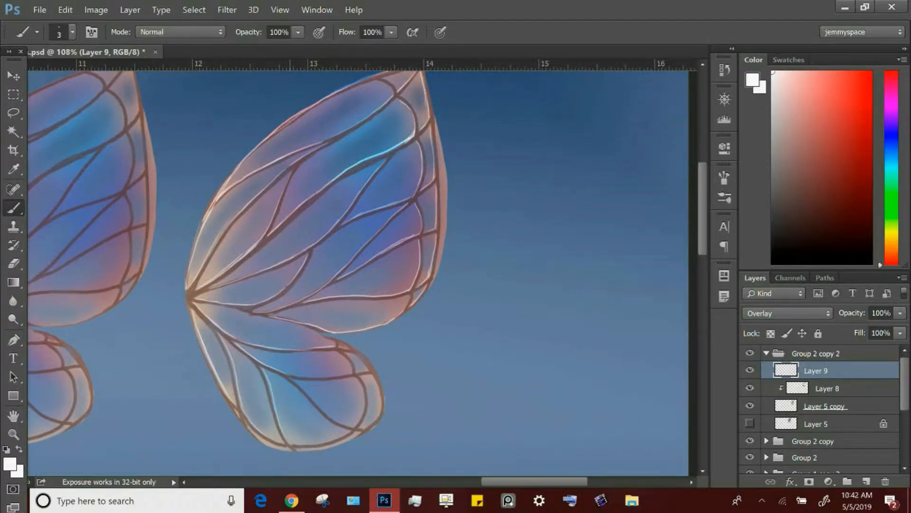
pyautogui.moveTo(295, 380)
pyautogui.mouseDown()
pyautogui.moveTo(349, 425)
pyautogui.moveTo(380, 416)
pyautogui.moveTo(373, 378)
pyautogui.moveTo(342, 355)
pyautogui.mouseUp()
pyautogui.moveTo(301, 451)
pyautogui.mouseDown()
pyautogui.moveTo(345, 441)
pyautogui.moveTo(361, 386)
pyautogui.moveTo(365, 398)
pyautogui.mouseUp()
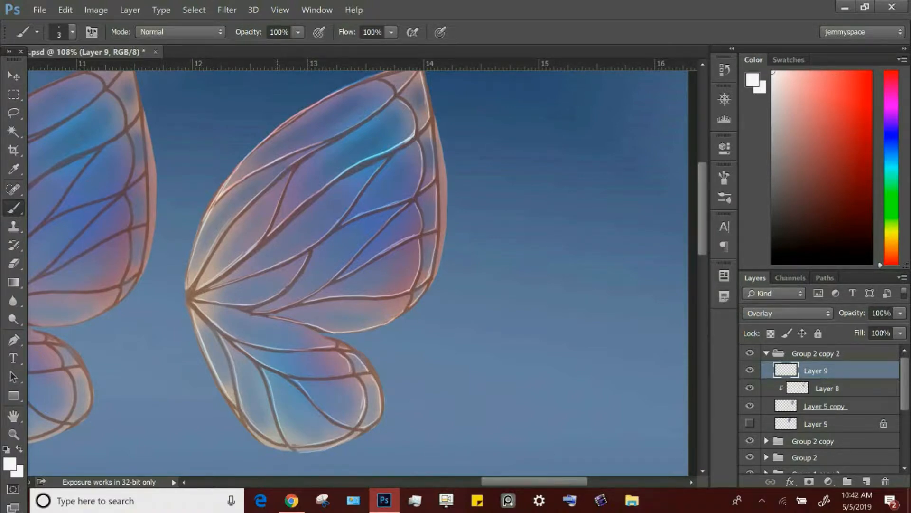
# Clean up stray highlights around the lower lobe with a 25 px eraser and set the highlight layer's opacity to 77%.
pyautogui.click(24, 263)
pyautogui.moveTo(359, 400)
pyautogui.mouseDown()
pyautogui.moveTo(362, 388)
pyautogui.moveTo(389, 422)
pyautogui.mouseUp()
pyautogui.moveTo(342, 333); pyautogui.dragTo(270, 312)
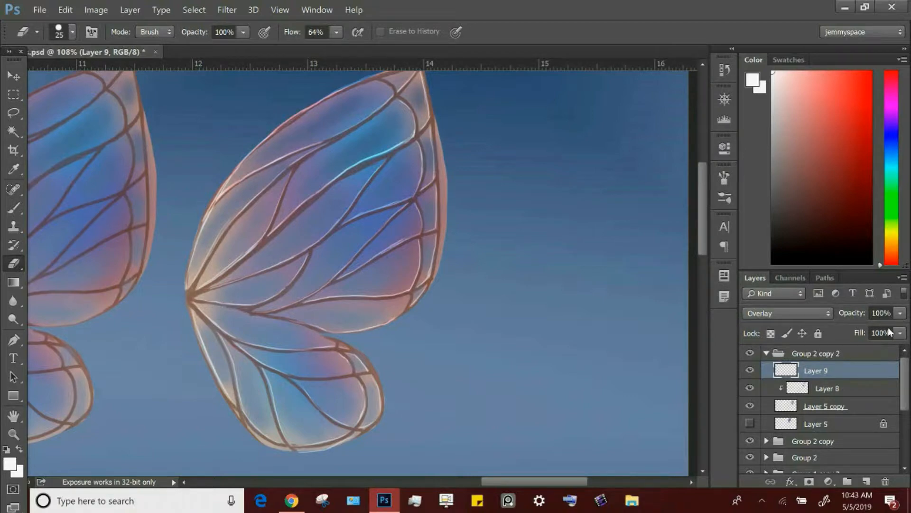
pyautogui.click(900, 314)
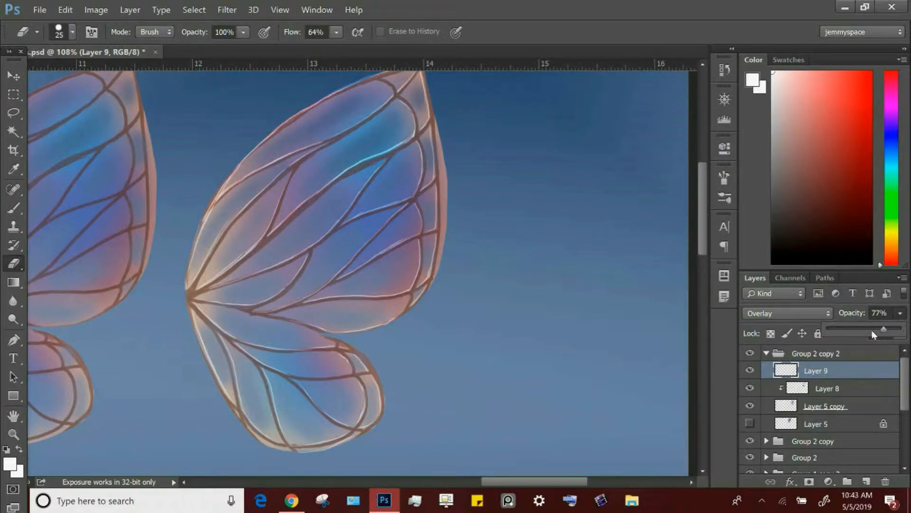
# Add a Multiply layer above the highlights and choose a dark red-brown brush colour for shading the veins.
pyautogui.click(866, 483)
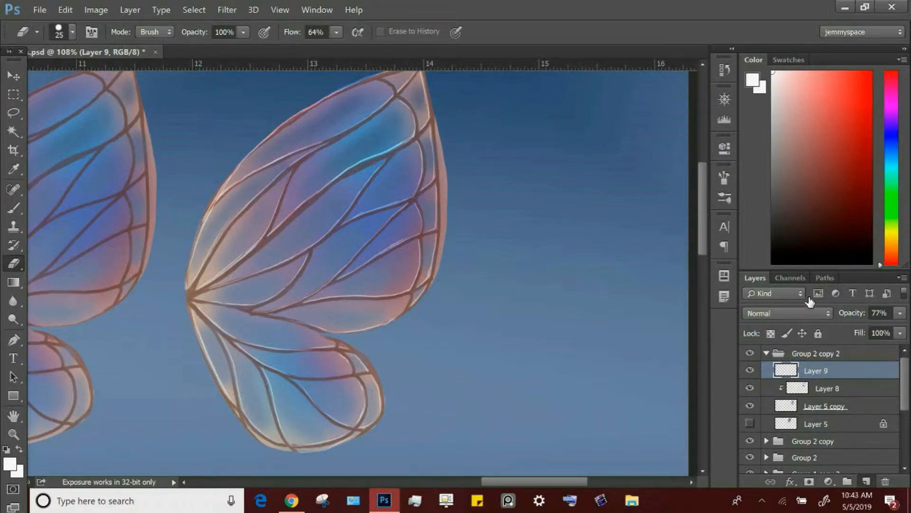
pyautogui.click(866, 483)
pyautogui.click(804, 313)
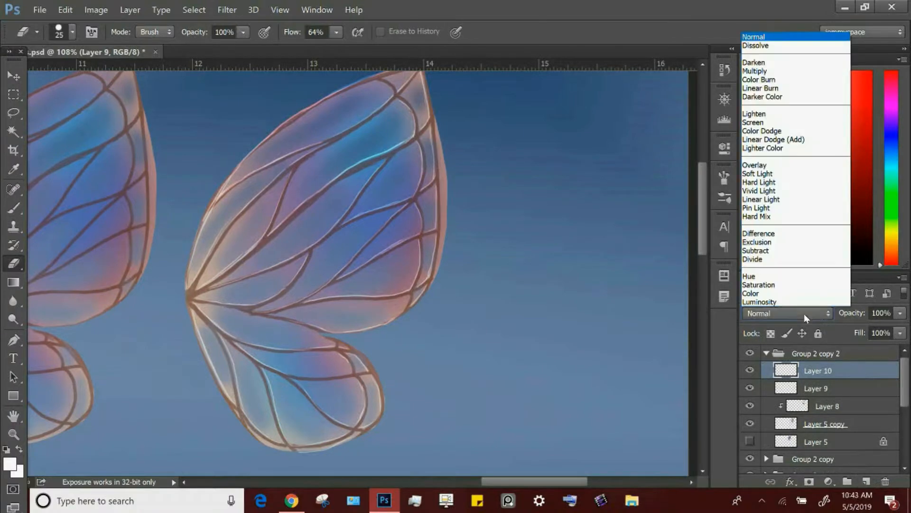
pyautogui.click(770, 71)
pyautogui.click(834, 216)
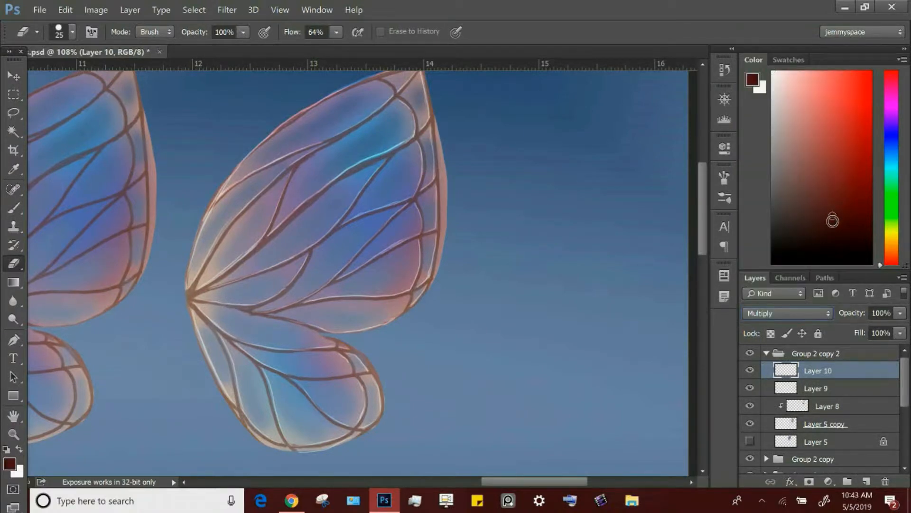
pyautogui.click(14, 208)
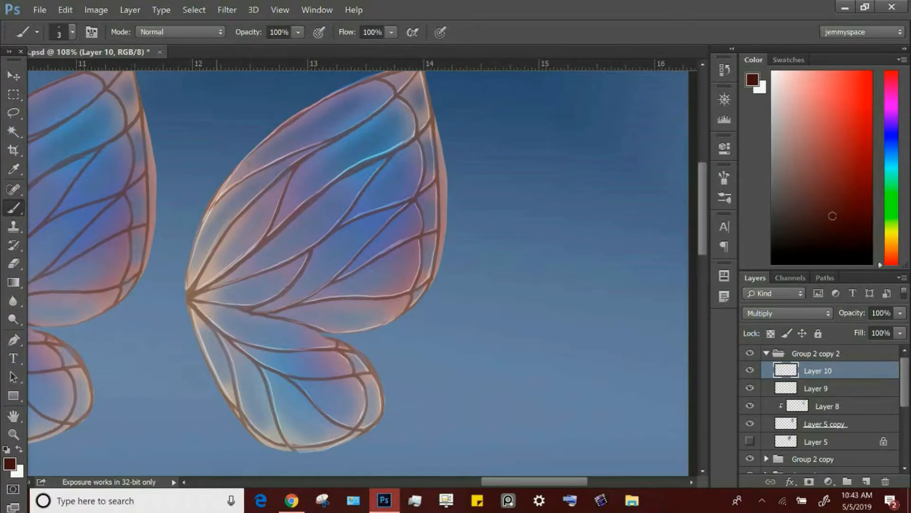
# Shade along the upper lobe's outer edge with the dark red-brown brush at 42% opacity.
pyautogui.click(298, 32)
pyautogui.click(257, 49)
pyautogui.click(500, 26)
pyautogui.moveTo(216, 199)
pyautogui.mouseDown()
pyautogui.moveTo(266, 139)
pyautogui.moveTo(302, 115)
pyautogui.moveTo(414, 71)
pyautogui.mouseUp()
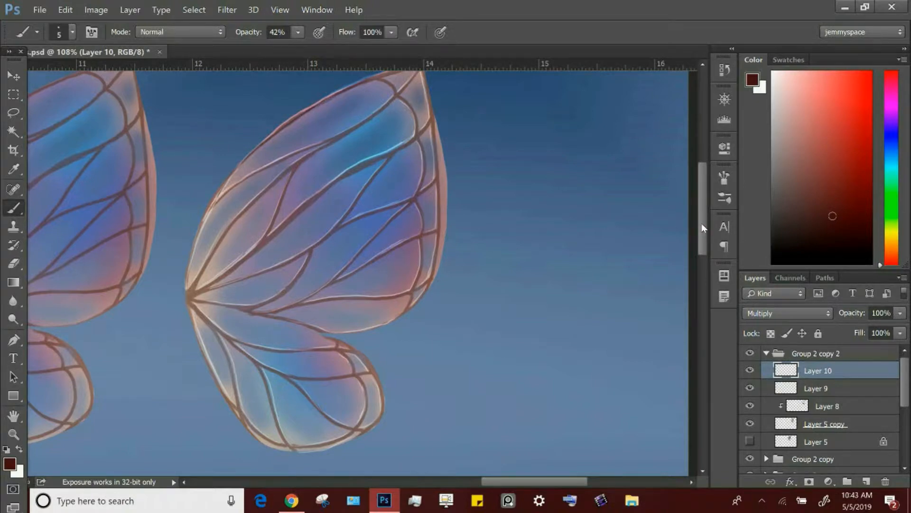
# Shade the upper lobe's top vein near the tip at 81% brush opacity and trim it with the 25 px eraser.
pyautogui.moveTo(702, 223); pyautogui.dragTo(702, 206)
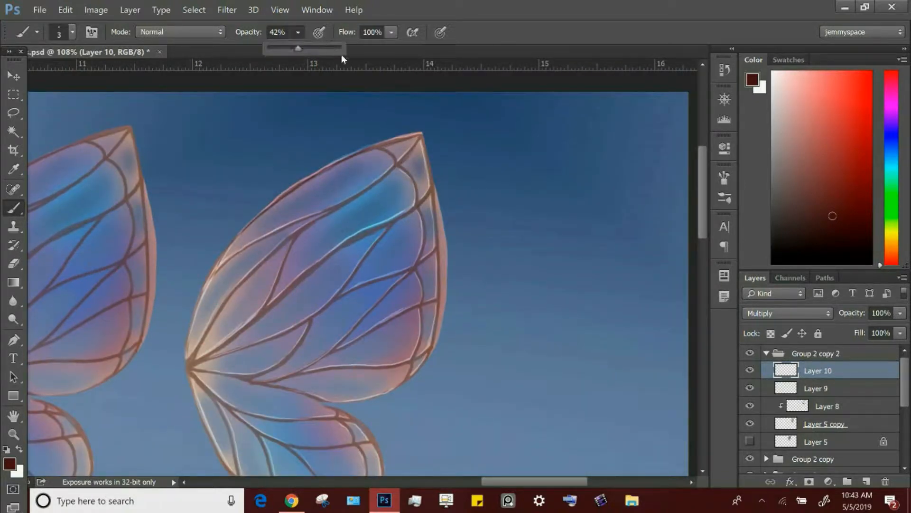
pyautogui.press('8')
pyautogui.press('1')
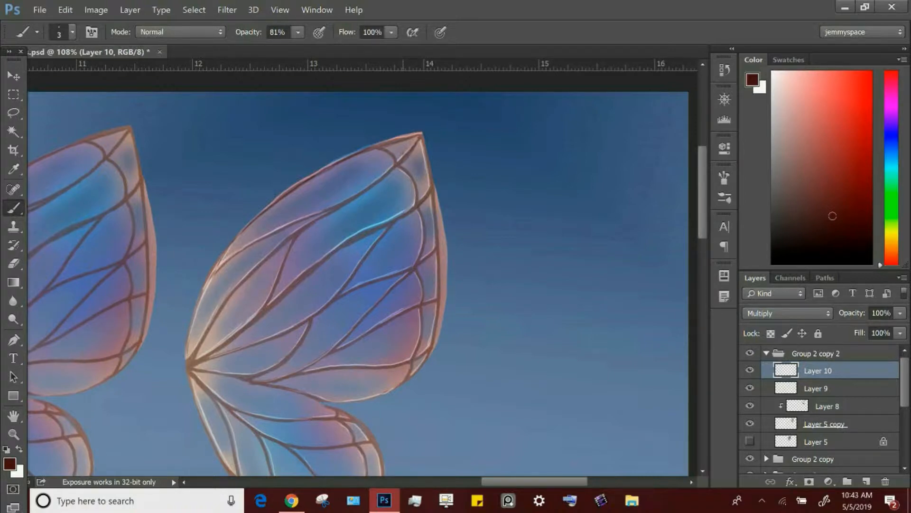
pyautogui.moveTo(393, 170); pyautogui.dragTo(380, 184)
pyautogui.moveTo(338, 209); pyautogui.dragTo(298, 235)
pyautogui.press('e')
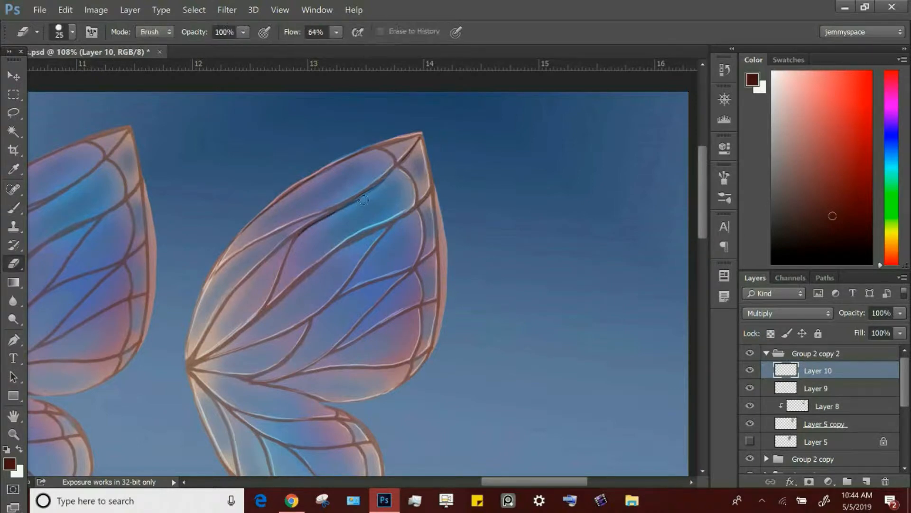
pyautogui.press('b')
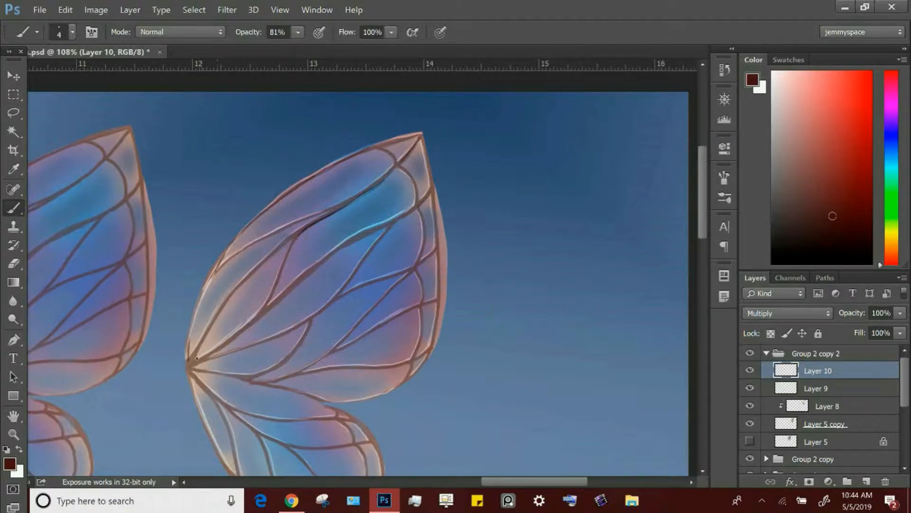
# Shade the long upper veins running from the wing's base to the tip with the dark brush at 81% opacity.
pyautogui.moveTo(196, 360)
pyautogui.mouseDown()
pyautogui.moveTo(231, 300)
pyautogui.moveTo(293, 233)
pyautogui.mouseUp()
pyautogui.moveTo(259, 264); pyautogui.dragTo(282, 245)
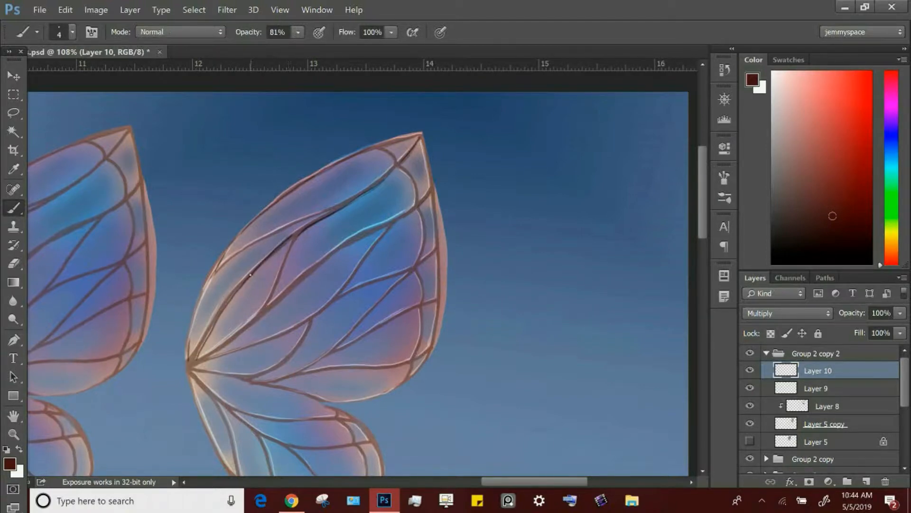
pyautogui.moveTo(198, 354); pyautogui.dragTo(231, 291)
pyautogui.moveTo(194, 357); pyautogui.dragTo(248, 276)
pyautogui.moveTo(209, 329); pyautogui.dragTo(245, 283)
pyautogui.moveTo(335, 213)
pyautogui.mouseDown()
pyautogui.moveTo(395, 168)
pyautogui.moveTo(364, 190)
pyautogui.moveTo(392, 173)
pyautogui.mouseUp()
pyautogui.moveTo(213, 275)
pyautogui.mouseDown()
pyautogui.moveTo(237, 252)
pyautogui.moveTo(311, 218)
pyautogui.mouseUp()
# Set the shading layer's opacity to 44% and erase excess shading at the upper vein's fork with the 25 px eraser.
pyautogui.moveTo(900, 313); pyautogui.dragTo(860, 335)
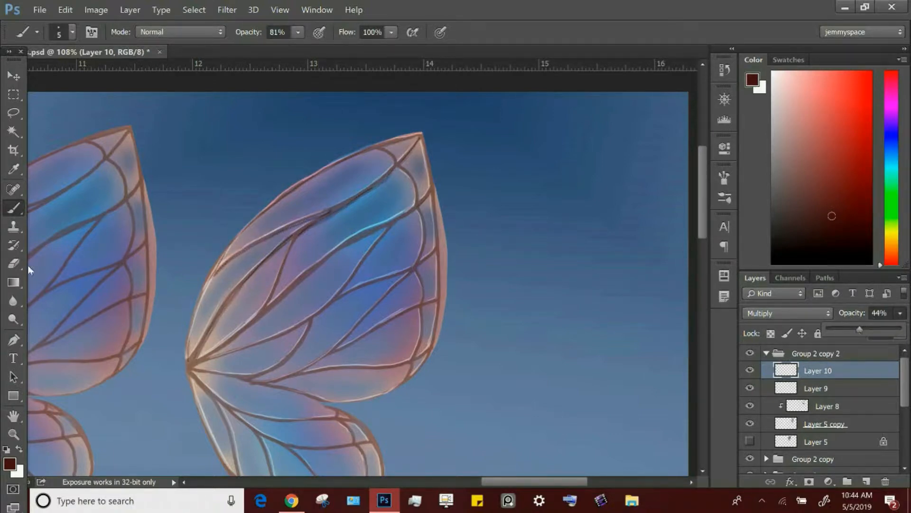
pyautogui.press('e')
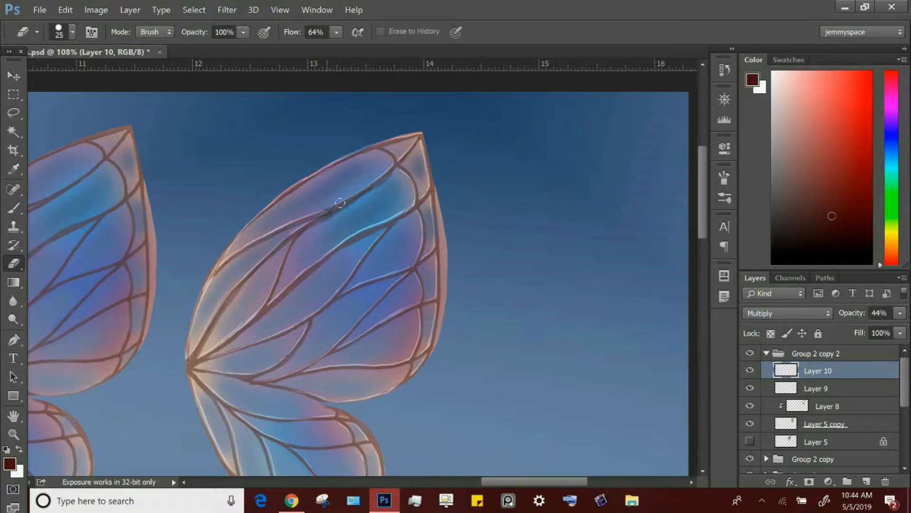
pyautogui.press('b')
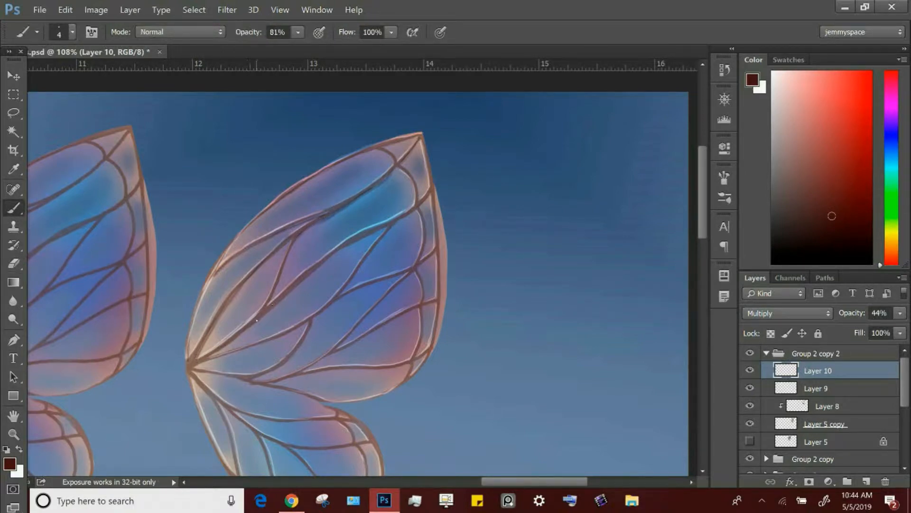
# Shade the upper lobe's central and lower veins and its outer edge near the base with the 4 to 5 px dark brush.
pyautogui.moveTo(256, 320); pyautogui.dragTo(314, 269)
pyautogui.press(']')
pyautogui.moveTo(189, 352); pyautogui.dragTo(215, 274)
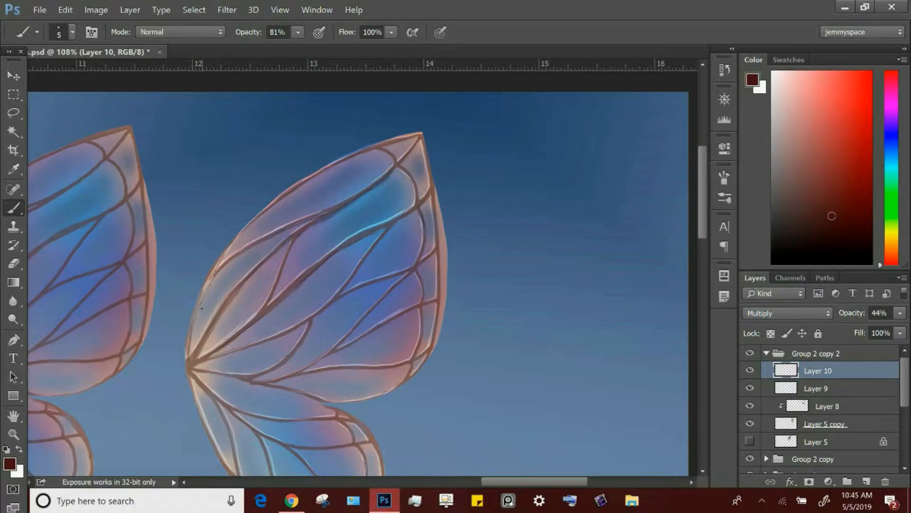
pyautogui.moveTo(194, 364)
pyautogui.mouseDown()
pyautogui.moveTo(258, 344)
pyautogui.moveTo(399, 276)
pyautogui.mouseUp()
pyautogui.moveTo(339, 352); pyautogui.dragTo(408, 311)
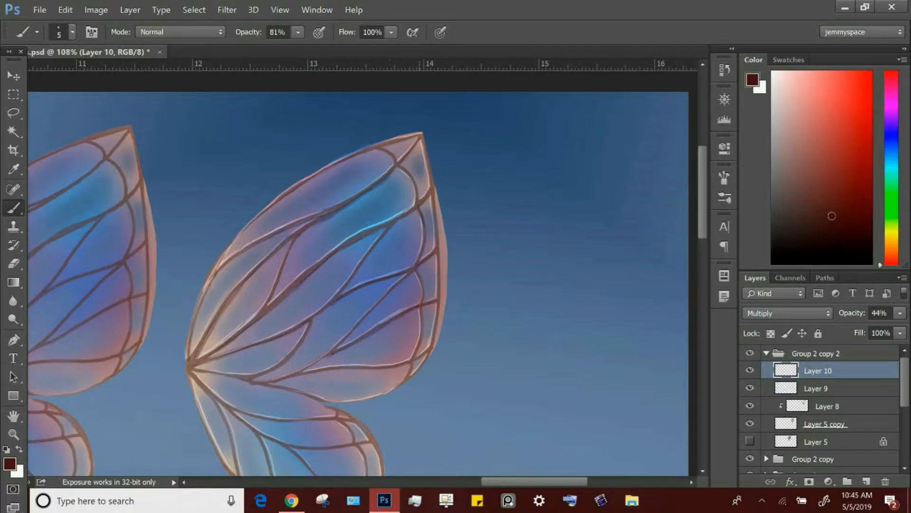
pyautogui.moveTo(269, 384); pyautogui.dragTo(405, 363)
# Shade the lower lobe's upper edge, veins and inner border with the 5 px dark brush.
pyautogui.moveTo(703, 230); pyautogui.dragTo(703, 246)
pyautogui.moveTo(194, 295)
pyautogui.mouseDown()
pyautogui.moveTo(251, 306)
pyautogui.moveTo(279, 297)
pyautogui.moveTo(328, 236)
pyautogui.moveTo(403, 209)
pyautogui.mouseUp()
pyautogui.hotkey('ctrl', 'z')
pyautogui.moveTo(192, 308)
pyautogui.mouseDown()
pyautogui.moveTo(265, 347)
pyautogui.moveTo(338, 348)
pyautogui.mouseUp()
pyautogui.moveTo(222, 332); pyautogui.dragTo(259, 362)
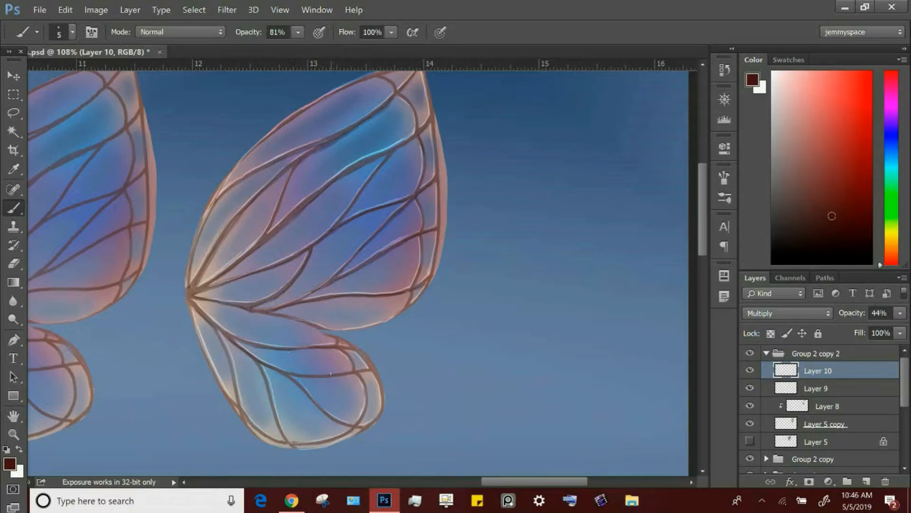
pyautogui.moveTo(331, 374)
pyautogui.mouseDown()
pyautogui.moveTo(288, 375)
pyautogui.moveTo(268, 394)
pyautogui.moveTo(286, 444)
pyautogui.mouseUp()
pyautogui.moveTo(286, 374); pyautogui.dragTo(341, 422)
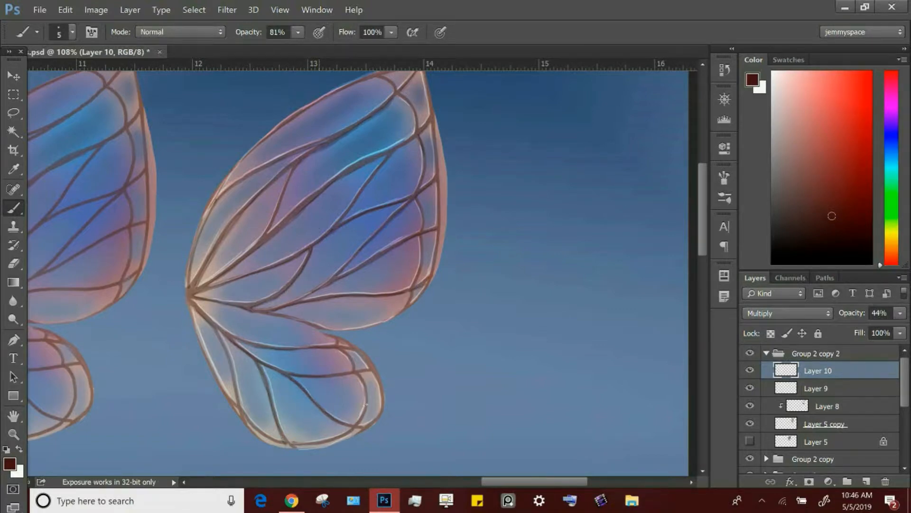
pyautogui.moveTo(361, 378); pyautogui.dragTo(369, 422)
pyautogui.moveTo(213, 327); pyautogui.dragTo(236, 403)
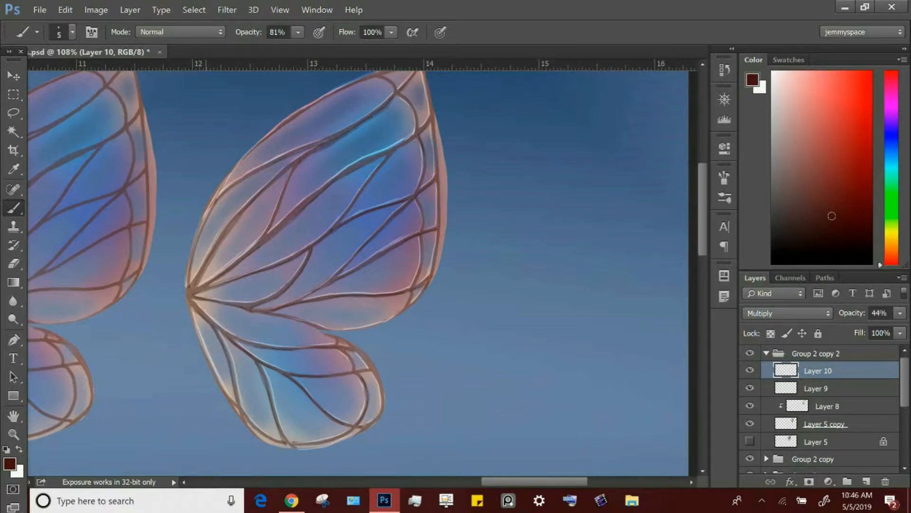
# Duplicate the finished wing group and place the copy to the right of the original.
pyautogui.click(766, 354)
pyautogui.hotkey('ctrl', 'j')
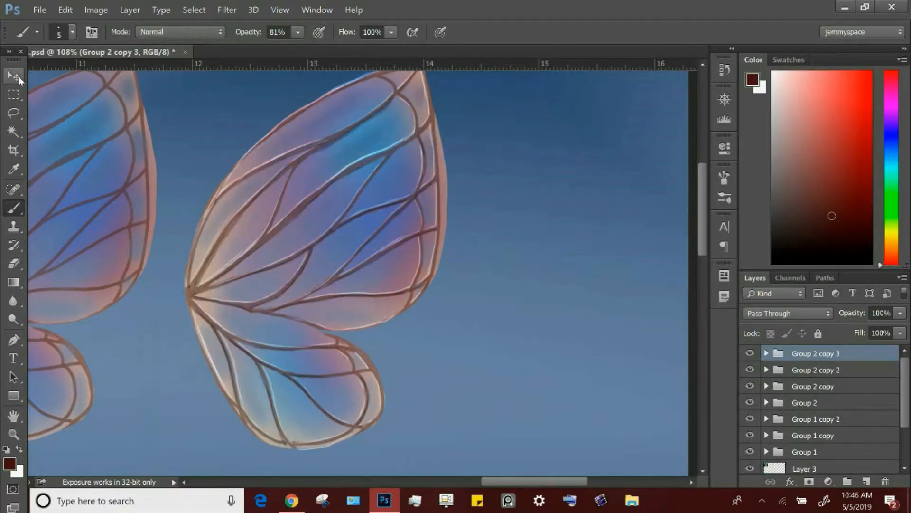
pyautogui.press('v')
pyautogui.moveTo(455, 290); pyautogui.dragTo(684, 285)
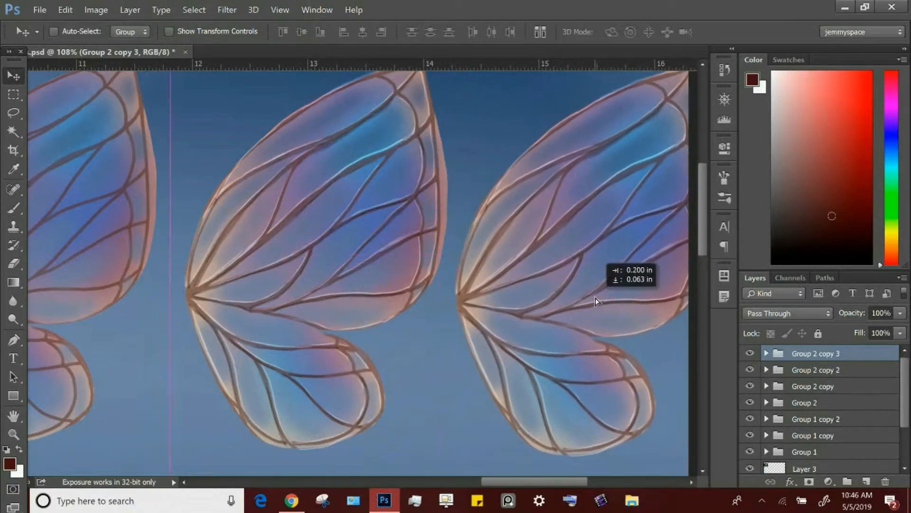
# Extend the canvas to the right with the Crop tool, to a width of about 21 inches.
pyautogui.press('z')
pyautogui.keyDown('alt'); pyautogui.click(507, 319); pyautogui.keyUp('alt')
pyautogui.moveTo(507, 319); pyautogui.dragTo(427, 319)
pyautogui.click(604, 198)
pyautogui.press('z')
pyautogui.moveTo(581, 214); pyautogui.dragTo(601, 213)
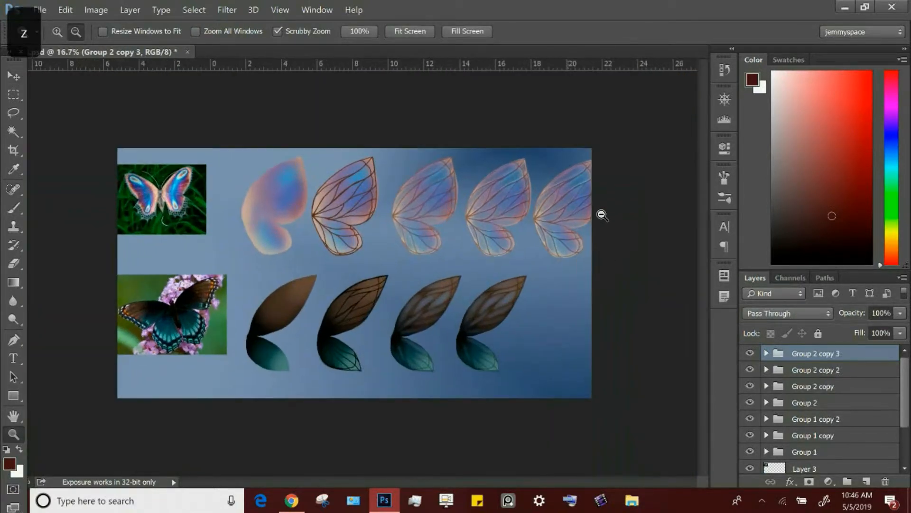
pyautogui.press('c')
pyautogui.moveTo(595, 274); pyautogui.dragTo(655, 260)
pyautogui.press('v')
pyautogui.click(378, 197)
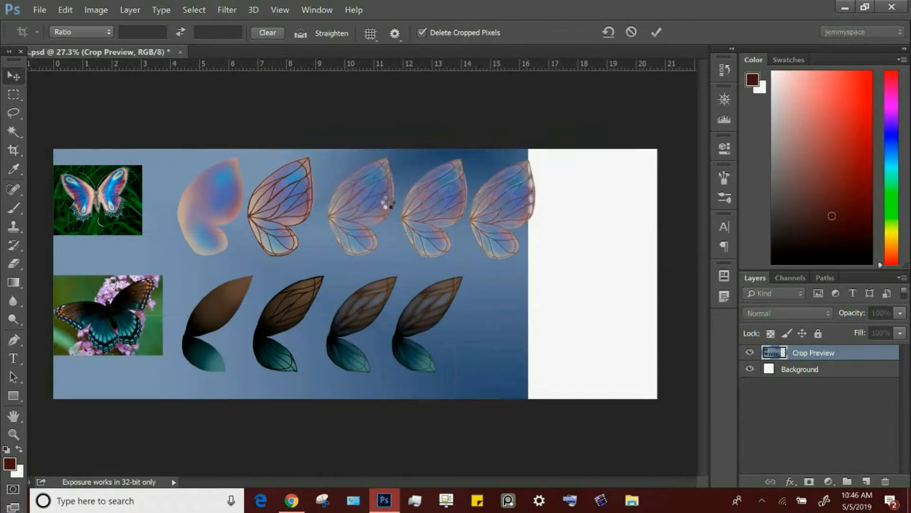
# Stretch the blue gradient layer to the right so it fills the extended canvas.
pyautogui.scroll(-3, 878, 371)
pyautogui.click(847, 450)
pyautogui.press('c')
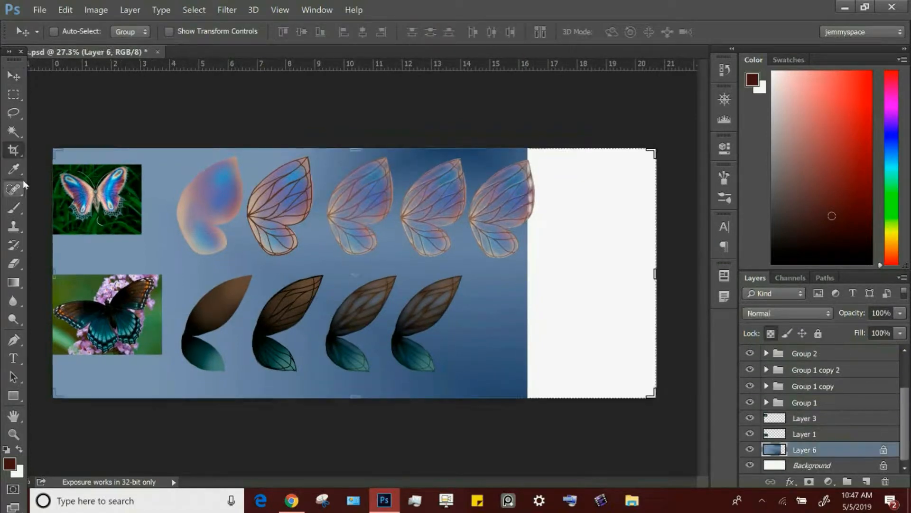
pyautogui.press('v')
pyautogui.hotkey('ctrl', 't')
pyautogui.moveTo(528, 274); pyautogui.dragTo(666, 272)
pyautogui.press('v')
pyautogui.click(387, 198)
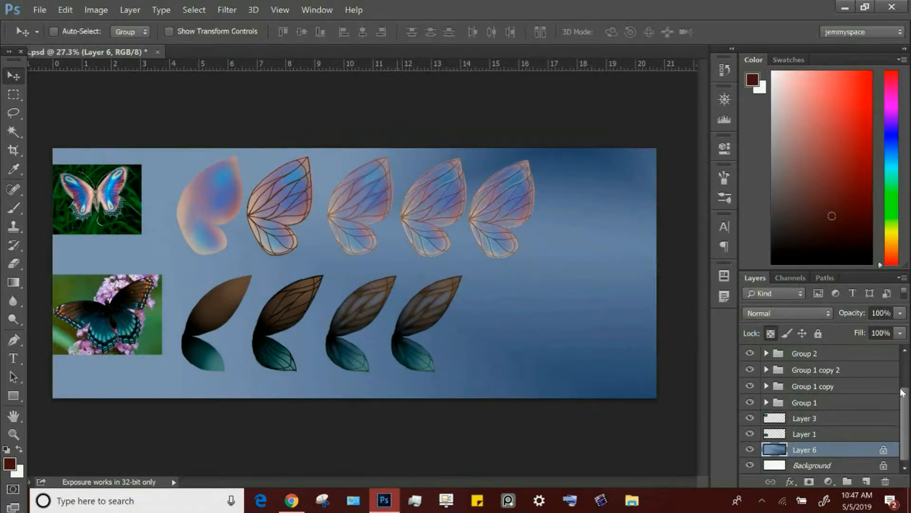
# Shift the newest pink-and-blue wing copy slightly right and merge its group into a single layer.
pyautogui.scroll(2, 880, 358)
pyautogui.click(844, 357)
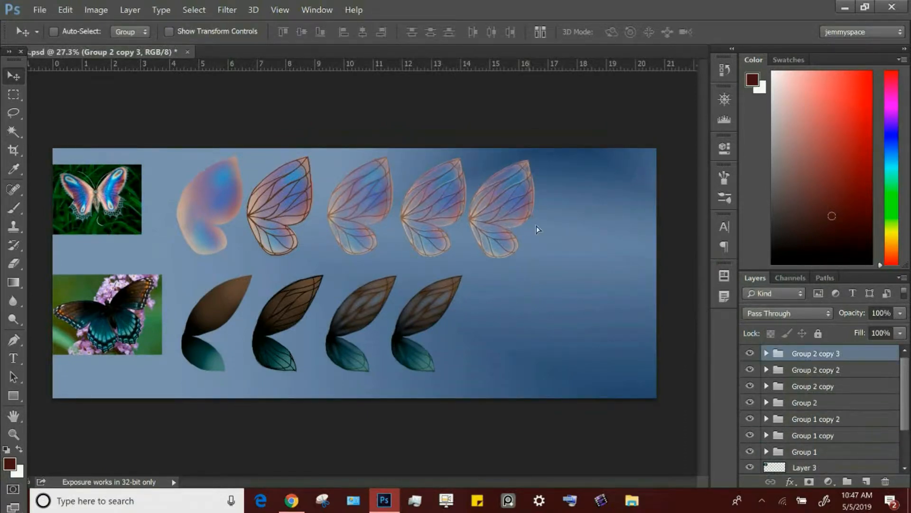
pyautogui.moveTo(535, 229); pyautogui.dragTo(541, 230)
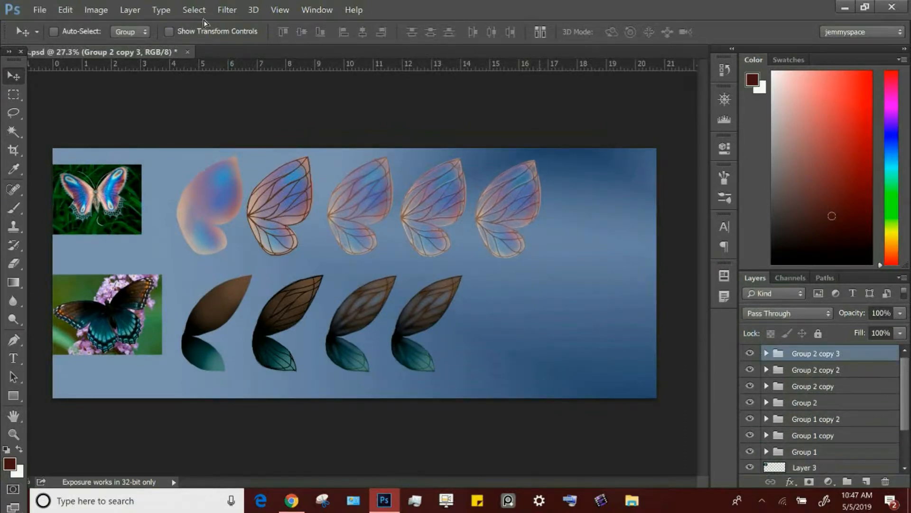
pyautogui.click(130, 11)
pyautogui.click(216, 456)
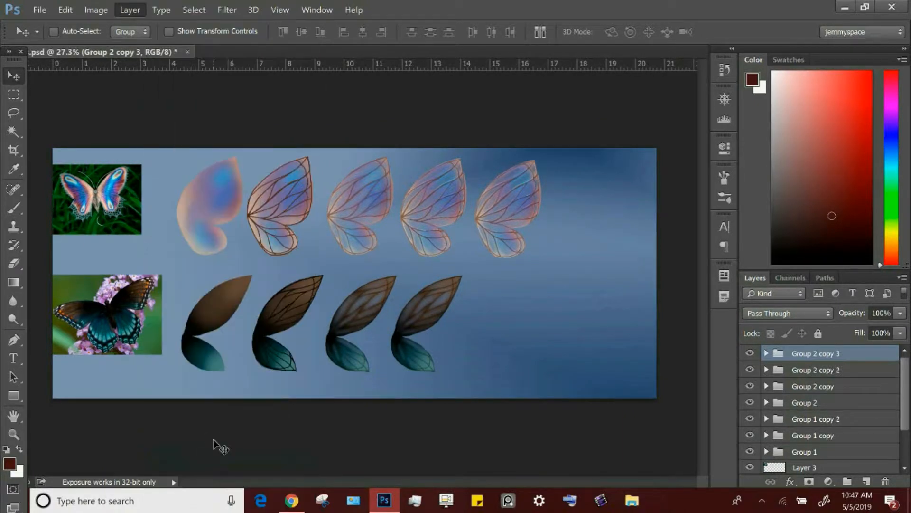
pyautogui.click(750, 353)
pyautogui.click(750, 352)
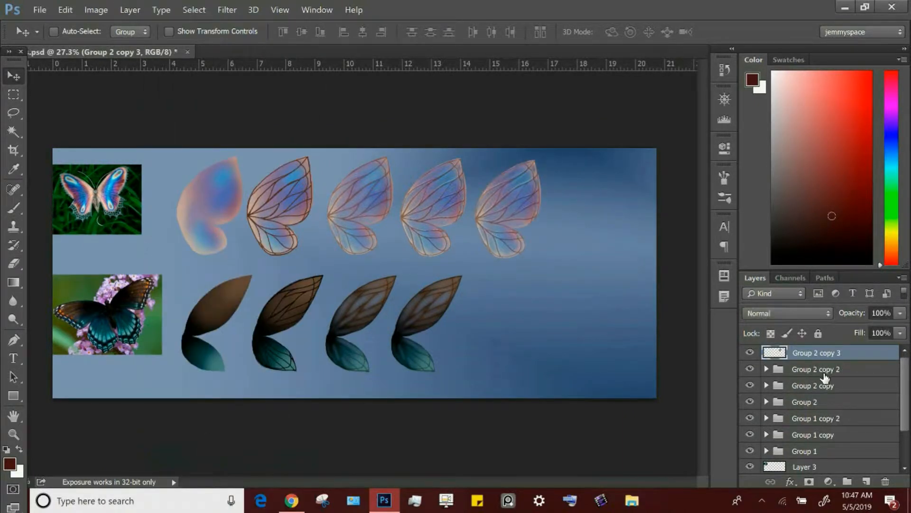
# Try placing a duplicate of the newest brown-and-teal wing group to its right, and delete that duplicate.
pyautogui.click(15, 212)
pyautogui.scroll(-1, 855, 399)
pyautogui.click(814, 396)
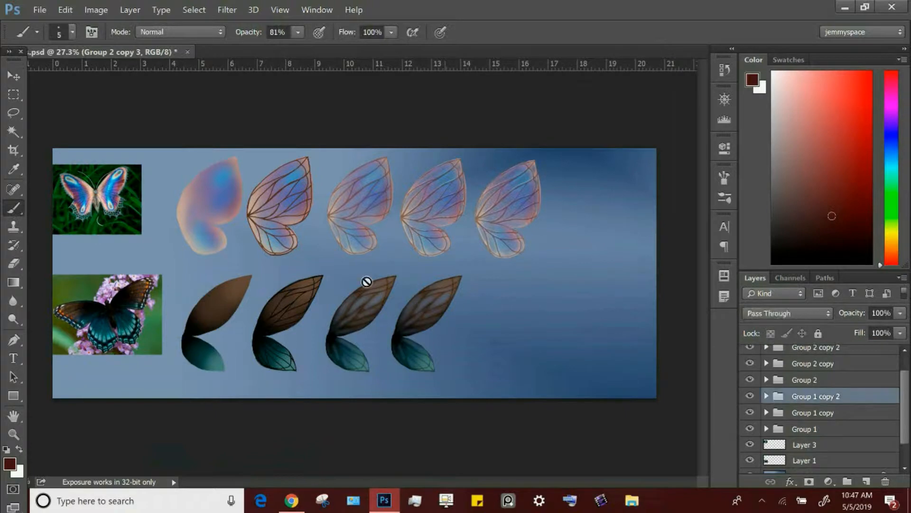
pyautogui.press('z')
pyautogui.click(558, 340)
pyautogui.click(129, 10)
pyautogui.click(147, 43)
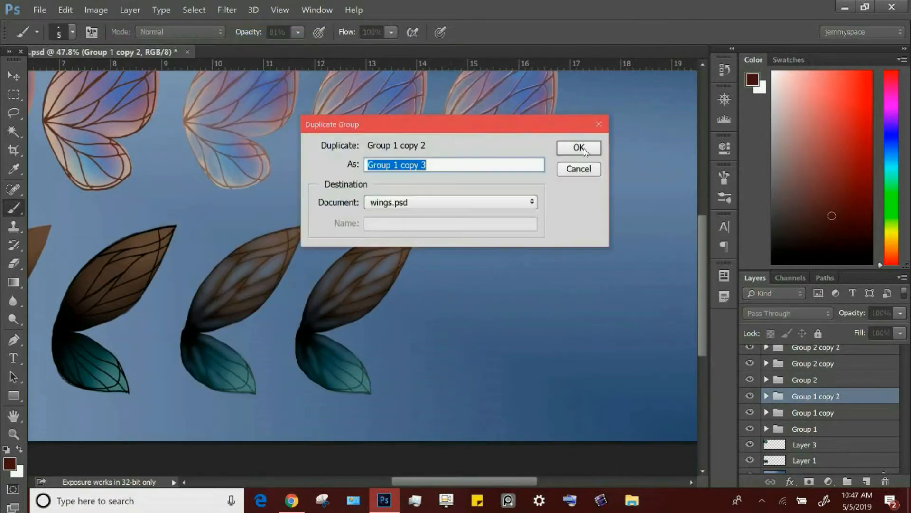
pyautogui.click(584, 146)
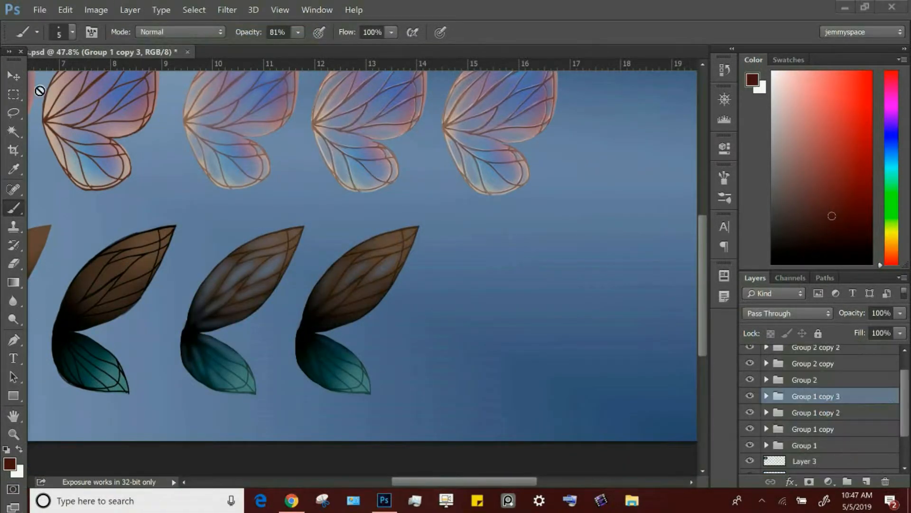
pyautogui.press('v')
pyautogui.moveTo(431, 314); pyautogui.dragTo(526, 321)
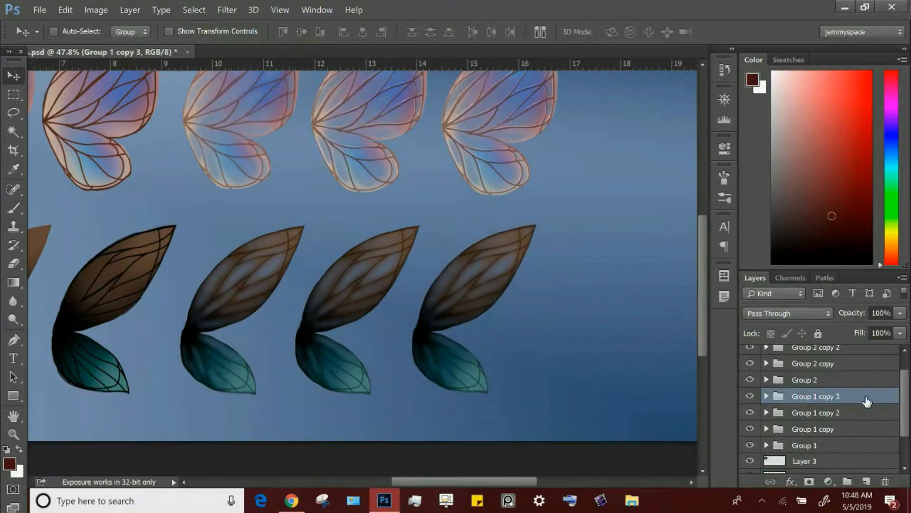
pyautogui.click(885, 481)
pyautogui.press('Return')
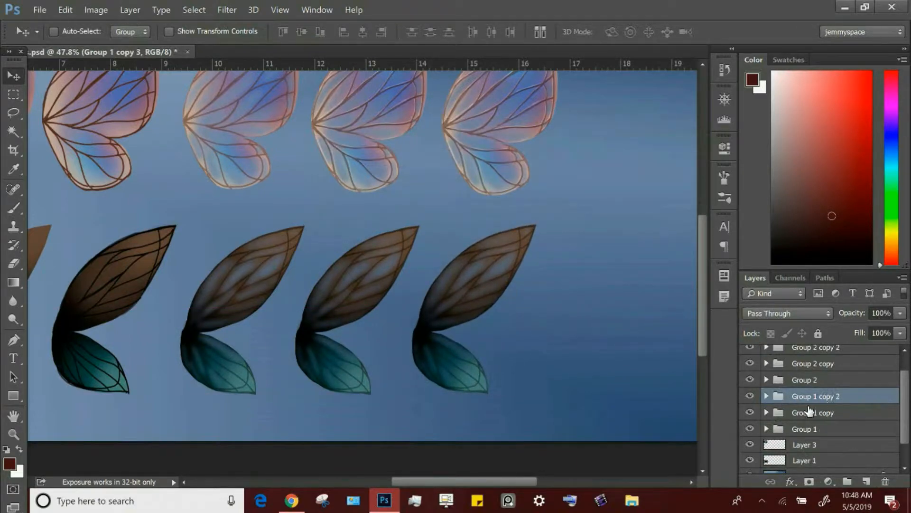
# Add a new layer in Overlay mode above Layer 7 inside Group 1 copy 2.
pyautogui.click(15, 211)
pyautogui.press('z')
pyautogui.moveTo(351, 333); pyautogui.dragTo(378, 329)
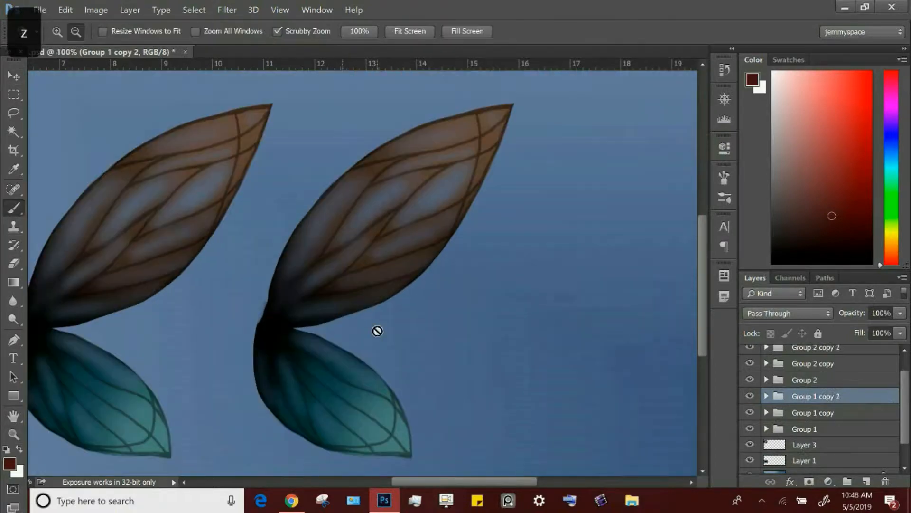
pyautogui.click(767, 396)
pyautogui.moveTo(905, 394); pyautogui.dragTo(906, 405)
pyautogui.click(854, 394)
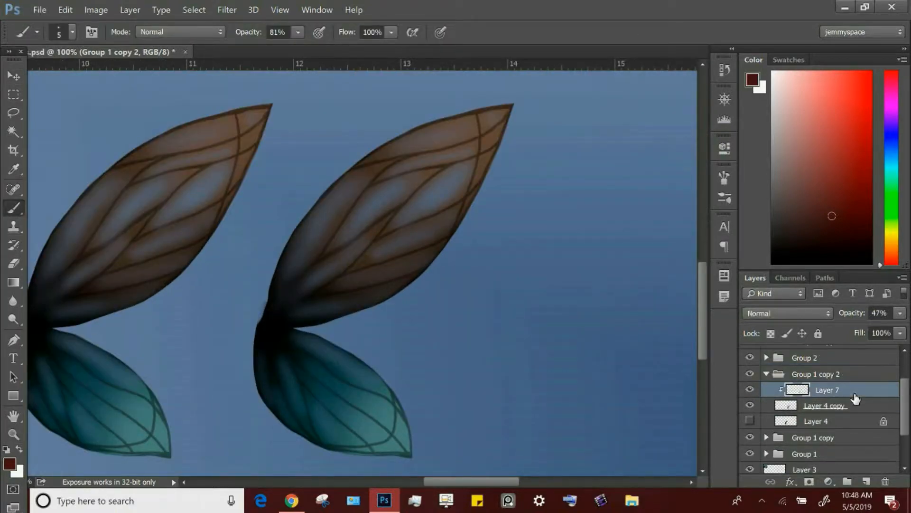
pyautogui.click(867, 484)
pyautogui.click(788, 313)
pyautogui.click(756, 167)
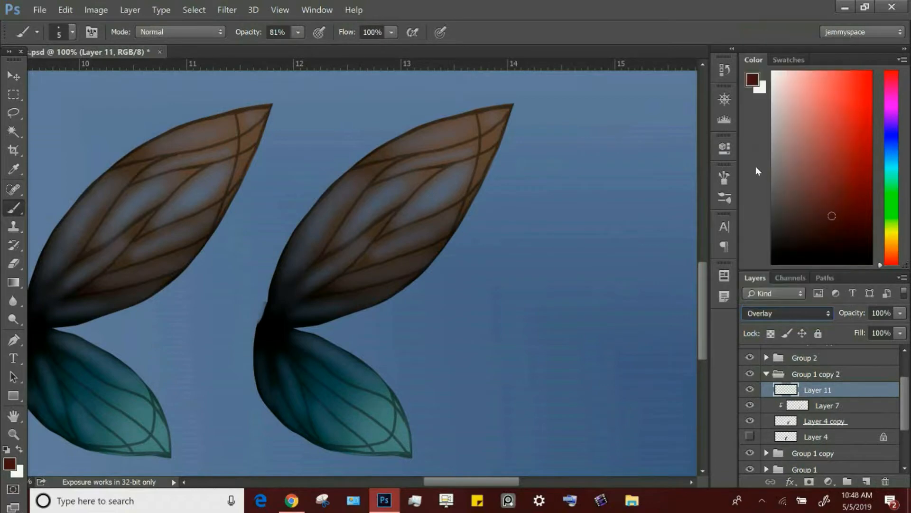
# Paint a white highlight along the brown upper lobe's outer top edge up to the tip with the 5 px brush.
pyautogui.click(773, 73)
pyautogui.click(72, 32)
pyautogui.click(80, 32)
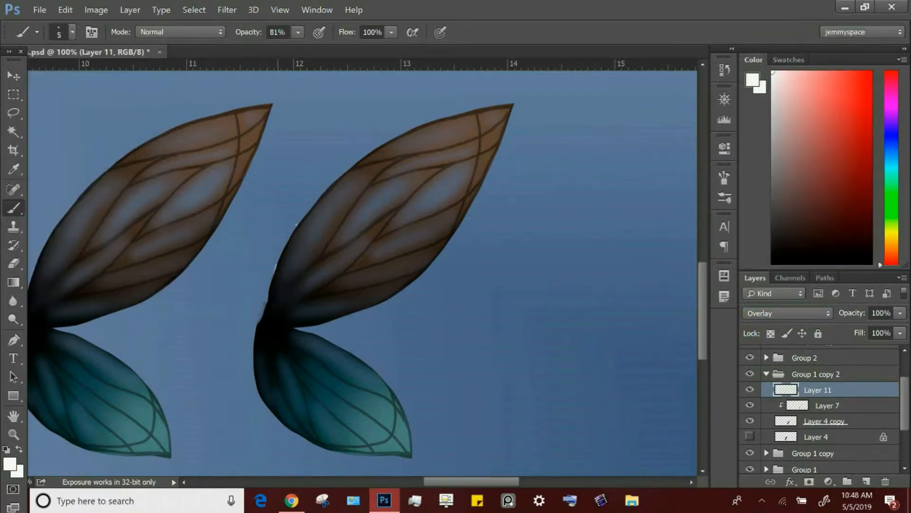
pyautogui.moveTo(296, 225)
pyautogui.mouseDown()
pyautogui.moveTo(386, 145)
pyautogui.moveTo(445, 120)
pyautogui.mouseUp()
pyautogui.moveTo(317, 201); pyautogui.dragTo(343, 173)
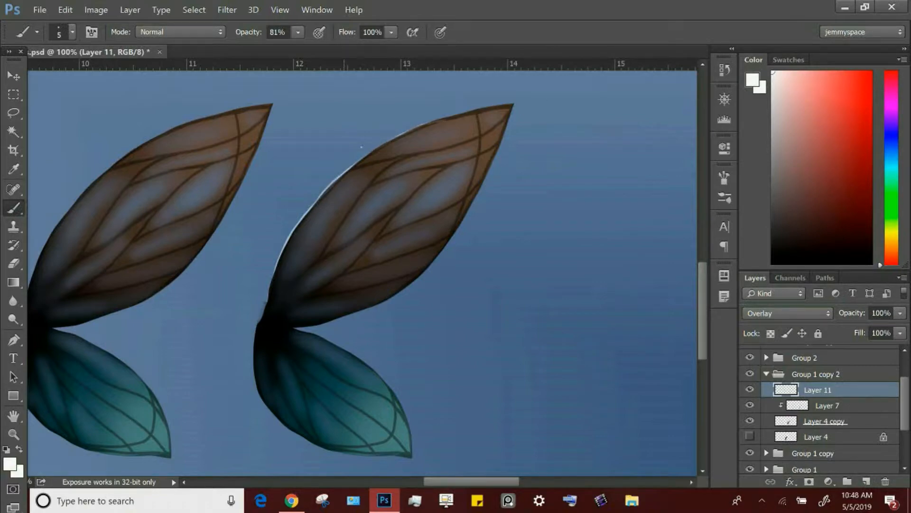
pyautogui.moveTo(427, 121); pyautogui.dragTo(509, 101)
pyautogui.moveTo(456, 113); pyautogui.dragTo(511, 101)
# Highlight the upper lobe's upper and middle veins and its tip in white, reducing the brush to 4 px.
pyautogui.moveTo(297, 271)
pyautogui.mouseDown()
pyautogui.moveTo(397, 160)
pyautogui.moveTo(477, 134)
pyautogui.mouseUp()
pyautogui.hotkey('ctrl', 'z')
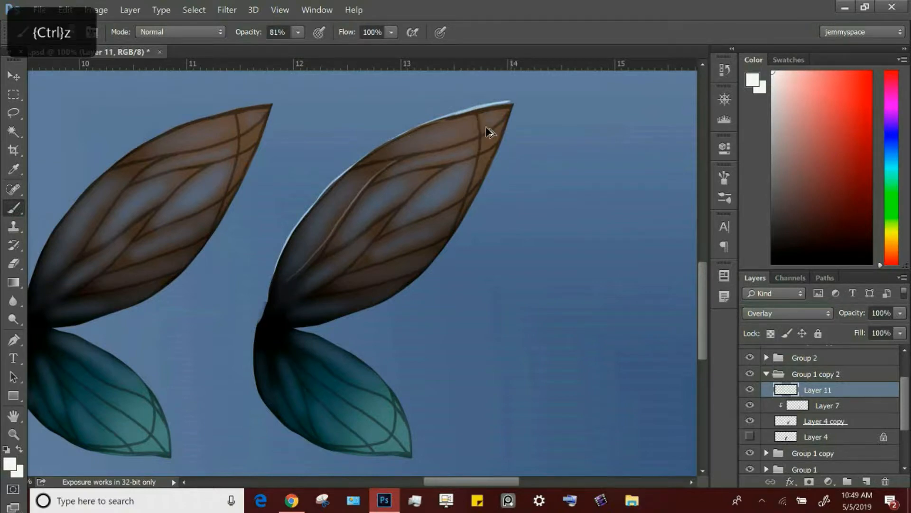
pyautogui.press(']')
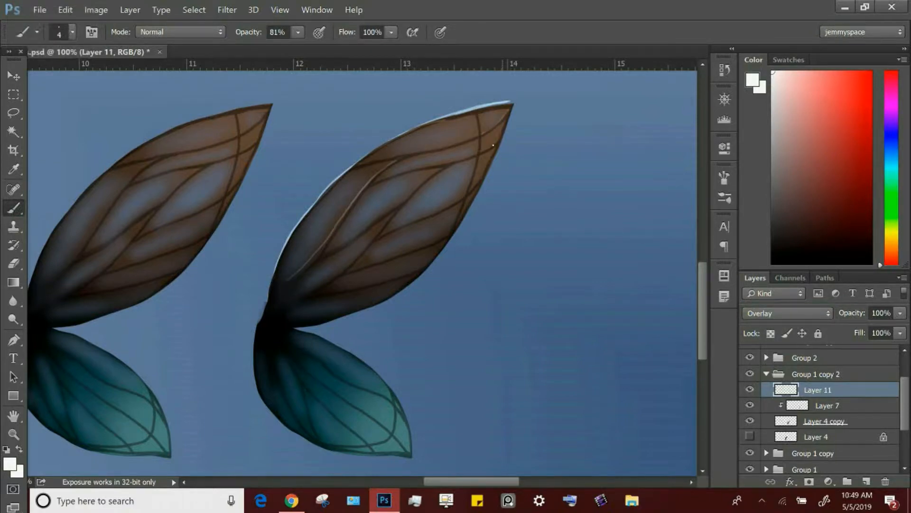
pyautogui.moveTo(503, 125); pyautogui.dragTo(463, 216)
pyautogui.moveTo(475, 158)
pyautogui.mouseDown()
pyautogui.moveTo(450, 203)
pyautogui.moveTo(404, 223)
pyautogui.mouseUp()
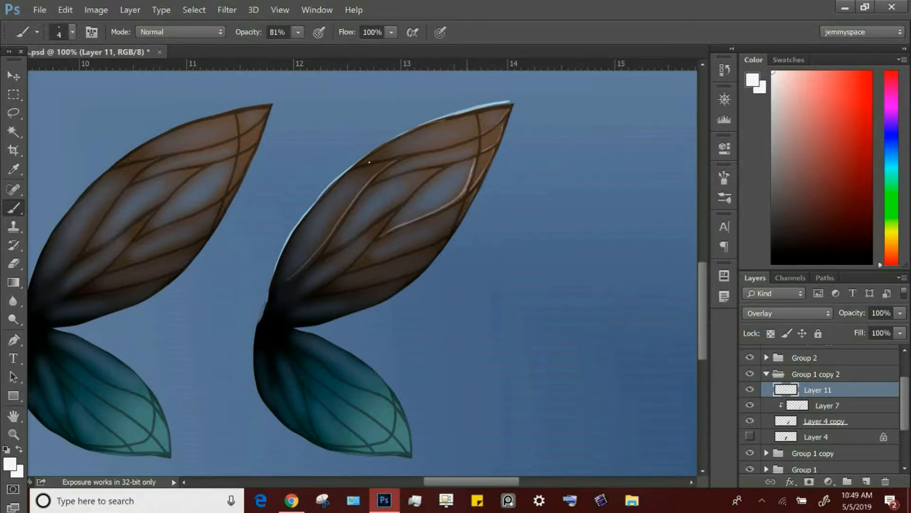
pyautogui.moveTo(477, 133)
pyautogui.mouseDown()
pyautogui.moveTo(359, 165)
pyautogui.moveTo(474, 136)
pyautogui.mouseUp()
pyautogui.moveTo(324, 254); pyautogui.dragTo(408, 194)
pyautogui.moveTo(473, 155); pyautogui.dragTo(378, 182)
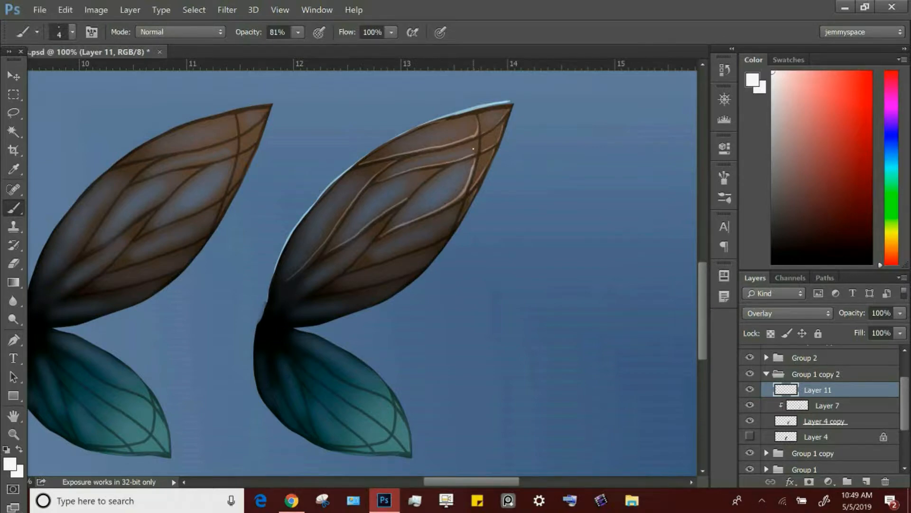
# Add white 4 px highlights to the upper lobe's lower veins and lower edge, softening them with the 50 px eraser.
pyautogui.moveTo(361, 266); pyautogui.dragTo(444, 237)
pyautogui.moveTo(359, 286); pyautogui.dragTo(415, 271)
pyautogui.moveTo(394, 211); pyautogui.dragTo(348, 271)
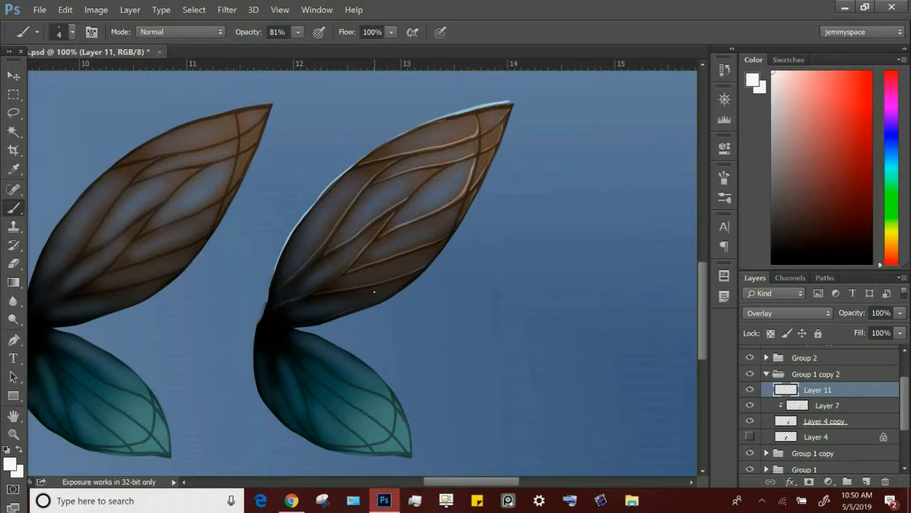
pyautogui.moveTo(399, 287); pyautogui.dragTo(375, 302)
pyautogui.moveTo(432, 259); pyautogui.dragTo(446, 238)
pyautogui.moveTo(462, 202); pyautogui.dragTo(447, 236)
pyautogui.moveTo(410, 196); pyautogui.dragTo(442, 167)
pyautogui.click(14, 264)
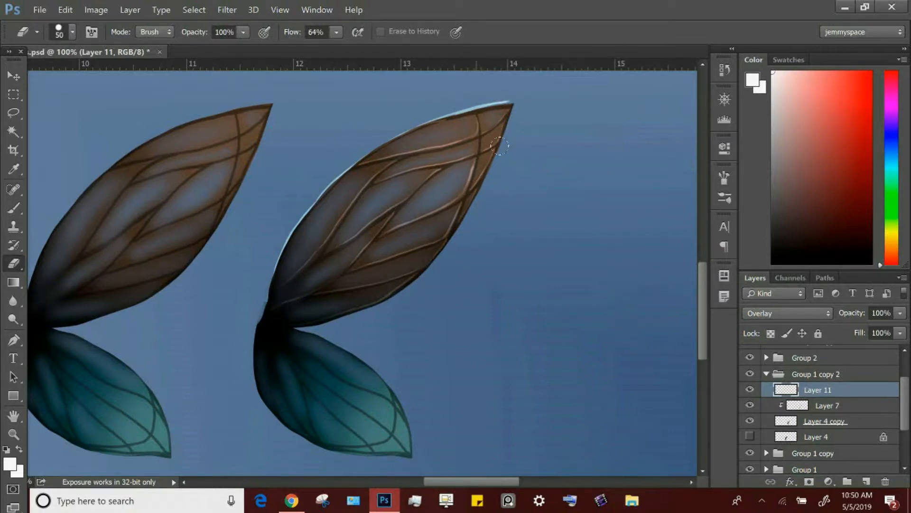
# Paint white highlights along the teal lower lobe's veins, inner border and tip with the 4 px brush.
pyautogui.press('b')
pyautogui.scroll(-3, 408, 375)
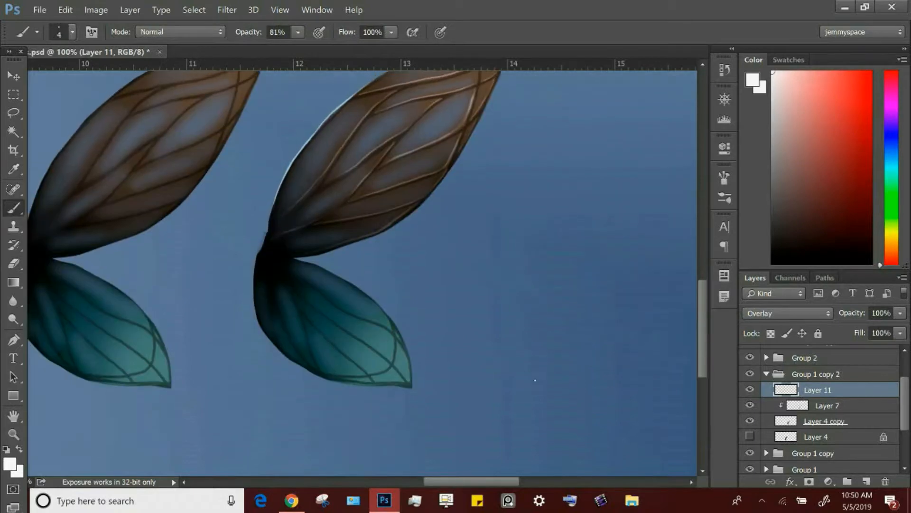
pyautogui.moveTo(394, 361)
pyautogui.mouseDown()
pyautogui.moveTo(413, 379)
pyautogui.moveTo(407, 362)
pyautogui.mouseUp()
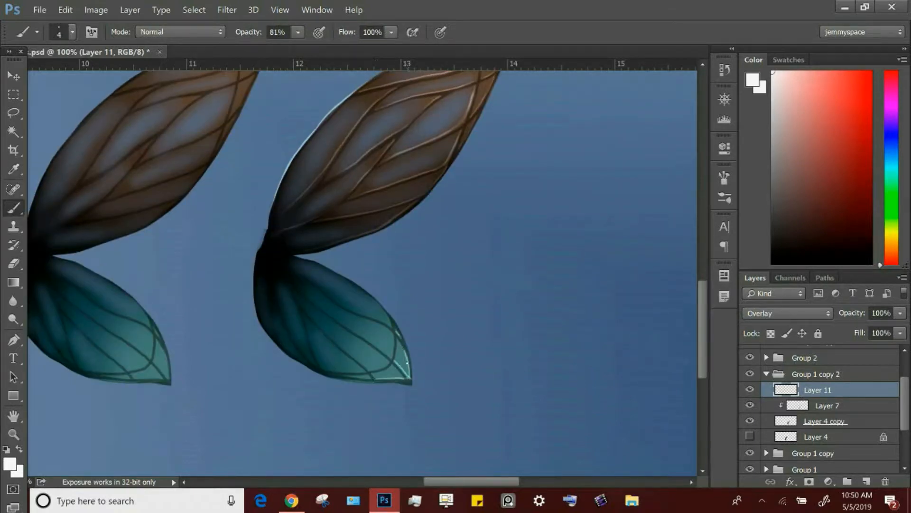
pyautogui.moveTo(298, 288); pyautogui.dragTo(394, 363)
pyautogui.moveTo(346, 308); pyautogui.dragTo(394, 326)
pyautogui.moveTo(295, 296); pyautogui.dragTo(370, 373)
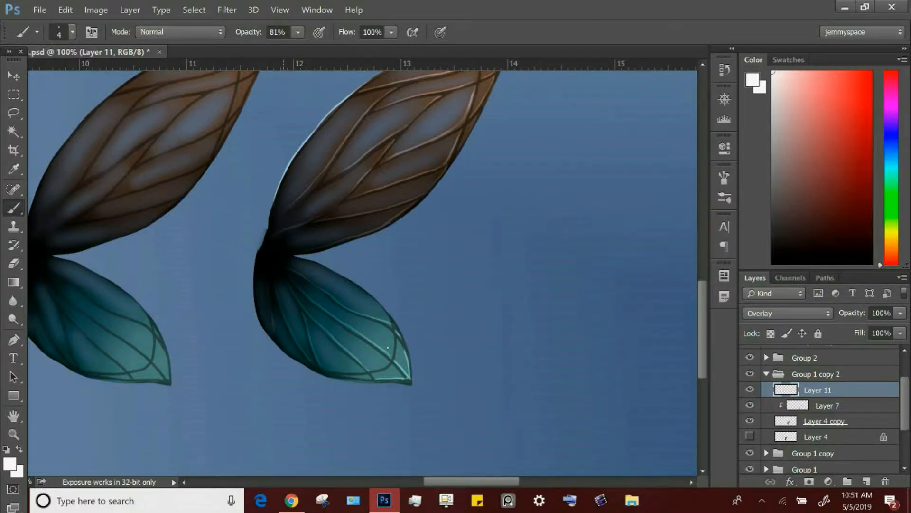
pyautogui.moveTo(391, 359); pyautogui.dragTo(393, 329)
pyautogui.moveTo(323, 368); pyautogui.dragTo(364, 370)
# Soften the white highlights on the wing with the eraser, reducing its size from 70 px to 35 px and smaller.
pyautogui.press('e')
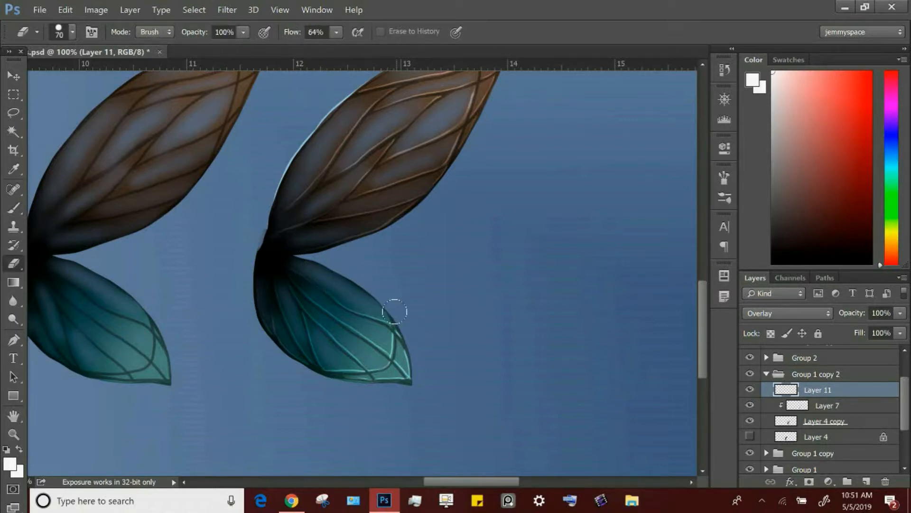
pyautogui.press('[')
pyautogui.press('[')
pyautogui.press('[')
pyautogui.scroll(3, 428, 285)
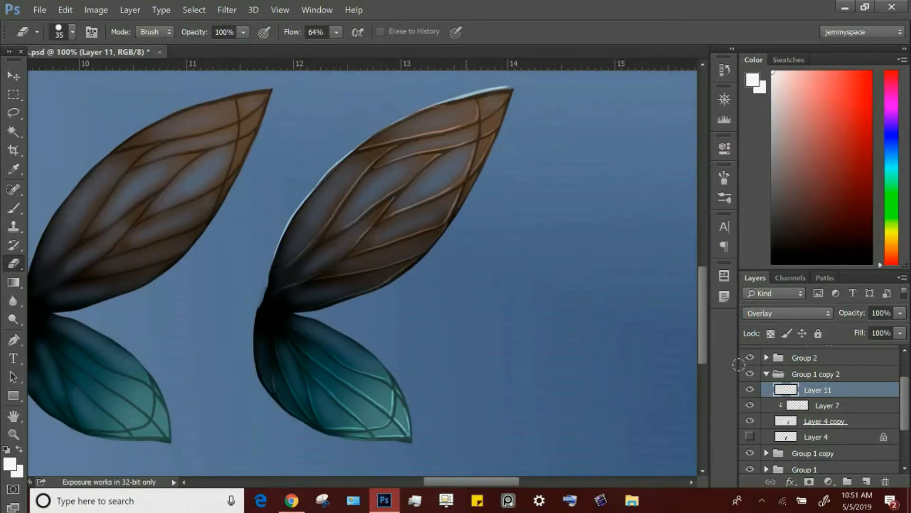
pyautogui.press('[')
# Add a new layer in Multiply mode above the Overlay highlight layer.
pyautogui.press('b')
pyautogui.click(867, 482)
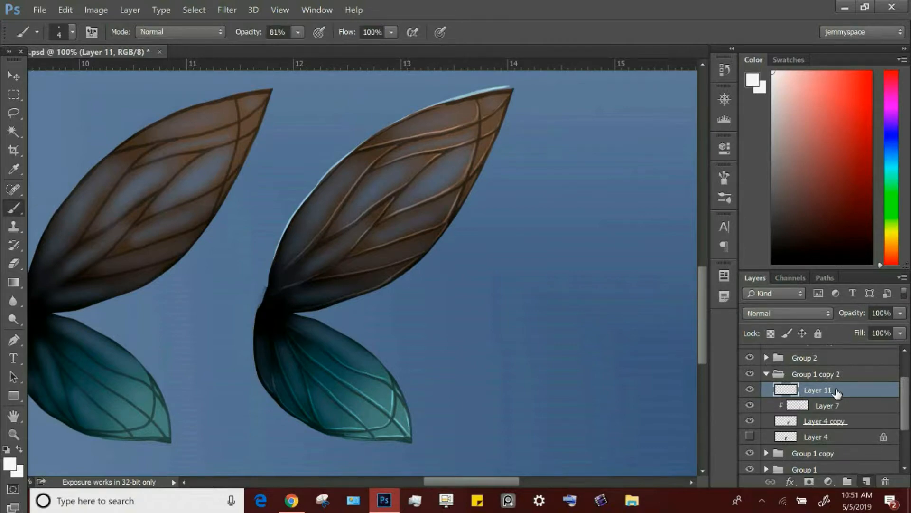
pyautogui.click(805, 312)
pyautogui.click(802, 74)
# Shade beneath the upper lobe's tip and central veins with a sampled dark brown and the 4 px brush.
pyautogui.press('alt')
pyautogui.keyDown('alt'); pyautogui.click(372, 241); pyautogui.keyUp('alt')
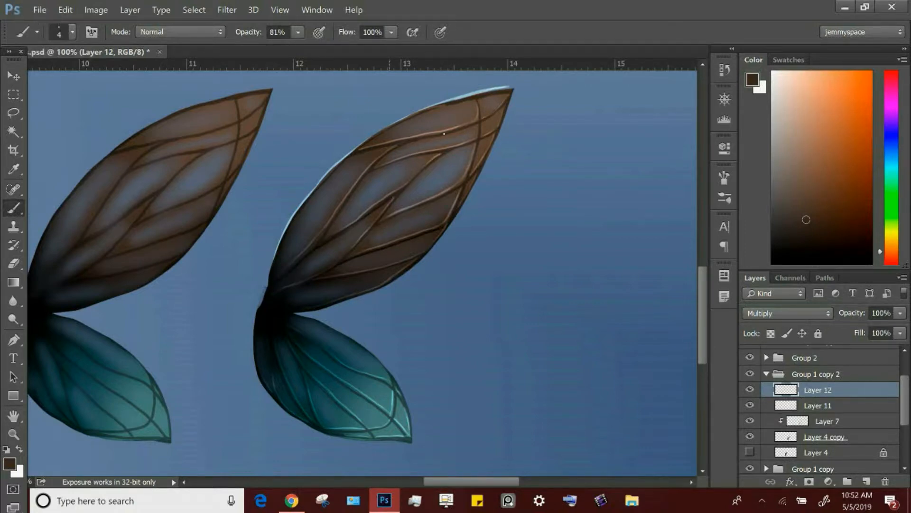
pyautogui.moveTo(479, 117); pyautogui.dragTo(410, 139)
pyautogui.moveTo(480, 124)
pyautogui.mouseDown()
pyautogui.moveTo(506, 102)
pyautogui.moveTo(395, 126)
pyautogui.mouseUp()
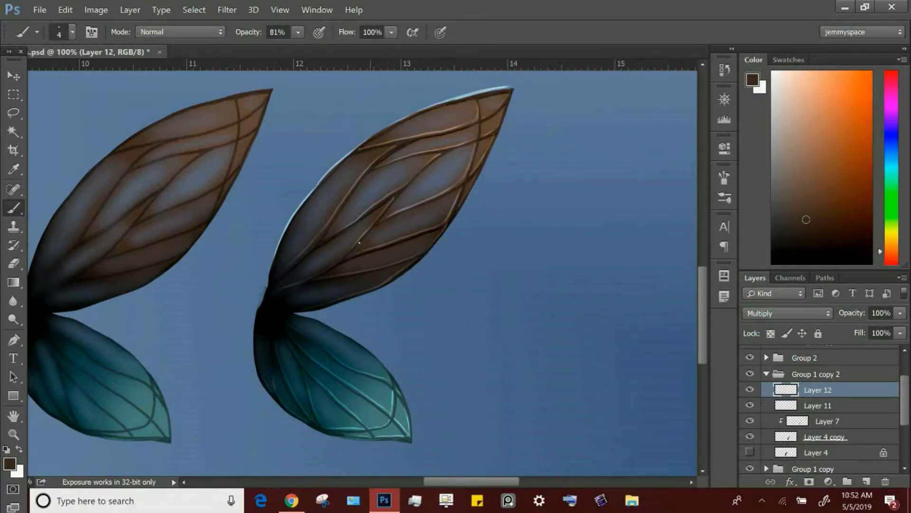
pyautogui.moveTo(364, 237); pyautogui.dragTo(456, 188)
pyautogui.moveTo(379, 221)
pyautogui.mouseDown()
pyautogui.moveTo(471, 144)
pyautogui.moveTo(398, 197)
pyautogui.mouseUp()
# Deepen the shadows along the upper lobe's remaining veins with the dark brown brush at 6 px and 5 px.
pyautogui.press(']')
pyautogui.press(']')
pyautogui.moveTo(463, 147); pyautogui.dragTo(440, 160)
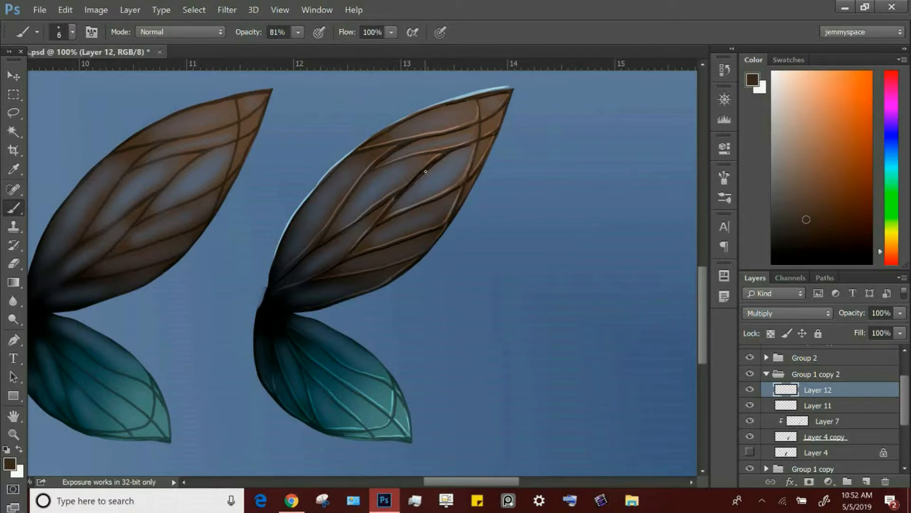
pyautogui.moveTo(322, 240)
pyautogui.mouseDown()
pyautogui.moveTo(369, 175)
pyautogui.moveTo(440, 152)
pyautogui.moveTo(472, 167)
pyautogui.mouseUp()
pyautogui.moveTo(481, 122); pyautogui.dragTo(477, 140)
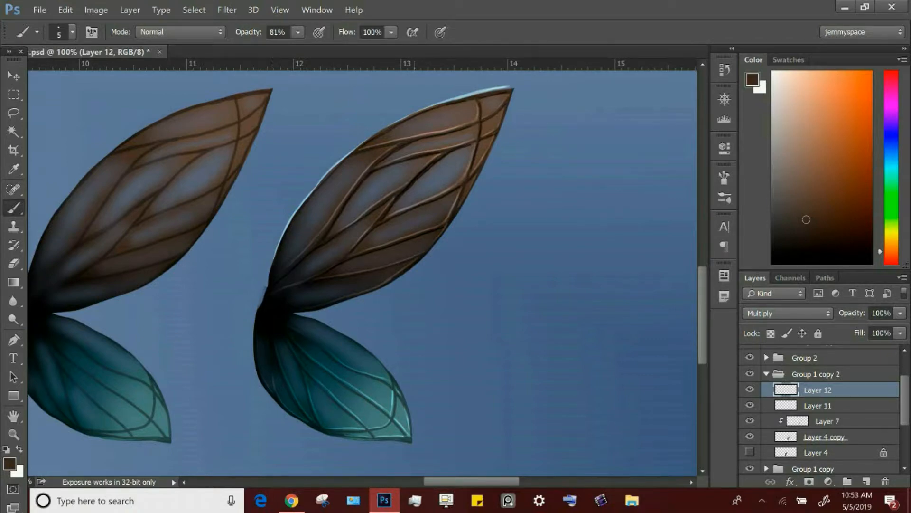
pyautogui.moveTo(366, 273); pyautogui.dragTo(408, 262)
# Shade the teal lower lobe's upper edge and veins with the 5 px dark brown brush.
pyautogui.moveTo(293, 315)
pyautogui.mouseDown()
pyautogui.moveTo(368, 349)
pyautogui.moveTo(392, 377)
pyautogui.mouseUp()
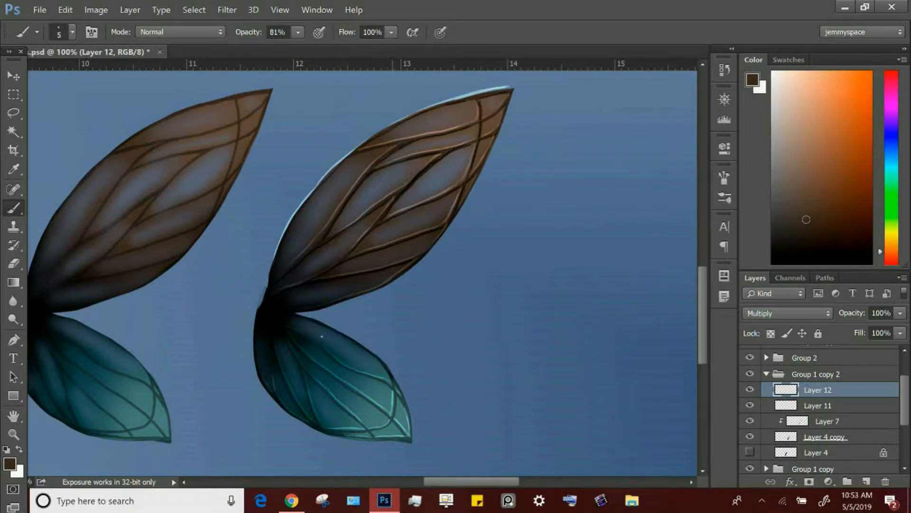
pyautogui.press('[')
pyautogui.press(']')
# Soften the dark shading with a soft 100 px eraser and lower the Multiply layer's opacity to 49%.
pyautogui.click(14, 263)
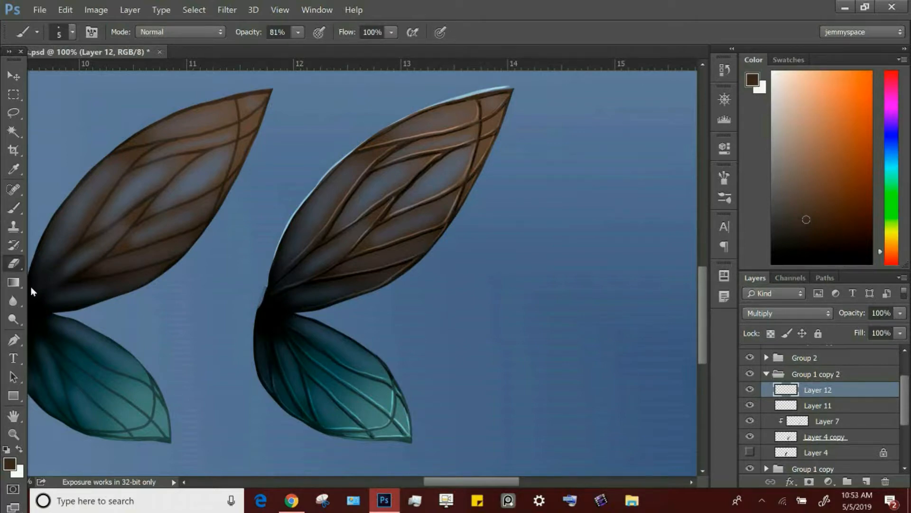
pyautogui.click(72, 32)
pyautogui.doubleClick(94, 255)
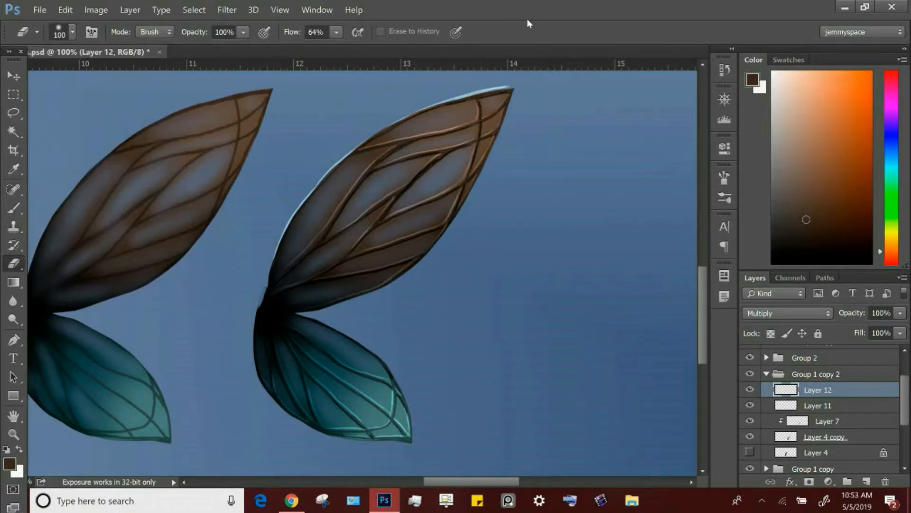
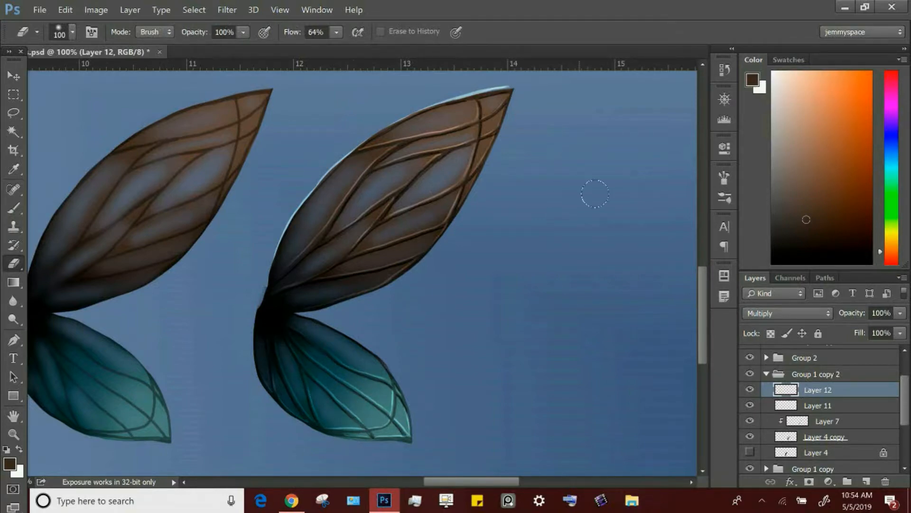
pyautogui.click(900, 313)
pyautogui.click(867, 329)
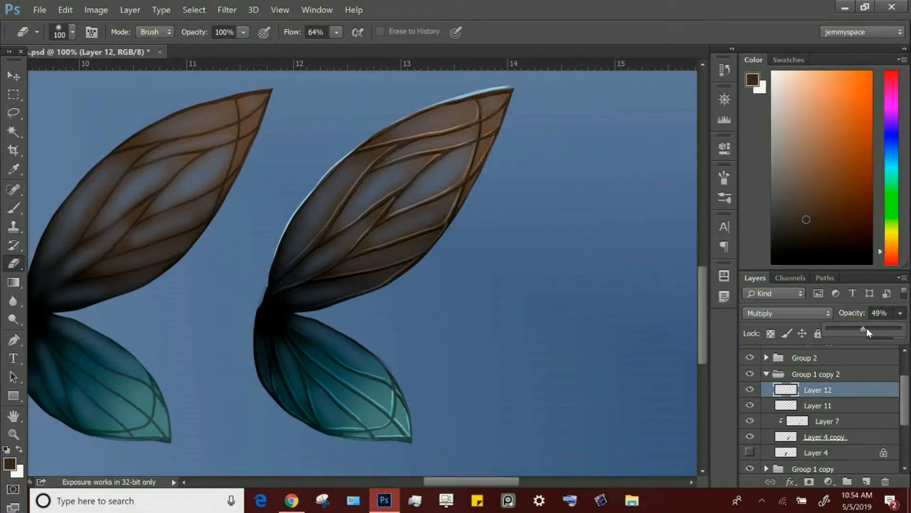
# Duplicate the Group 1 copy 2 wing group as Group 1 copy 3.
pyautogui.press('b')
pyautogui.press('z')
pyautogui.scroll(-5, 513, 279)
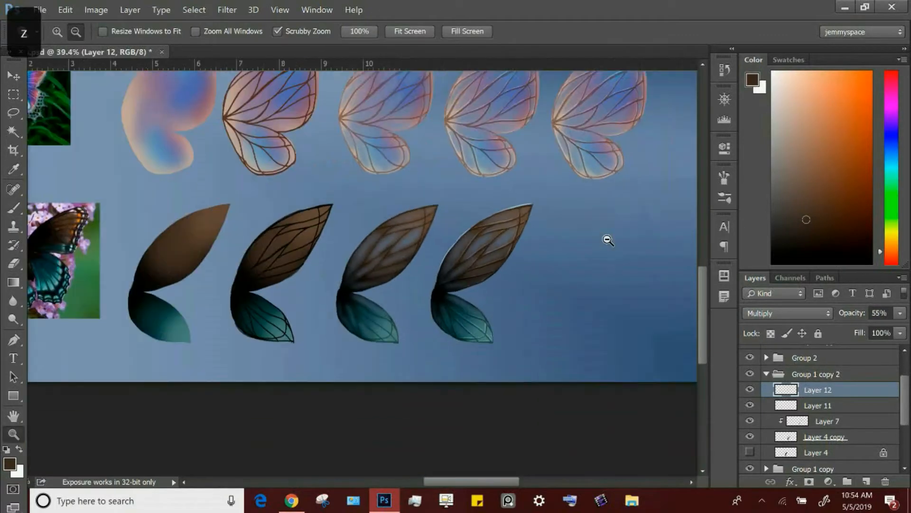
pyautogui.moveTo(704, 283); pyautogui.dragTo(704, 270)
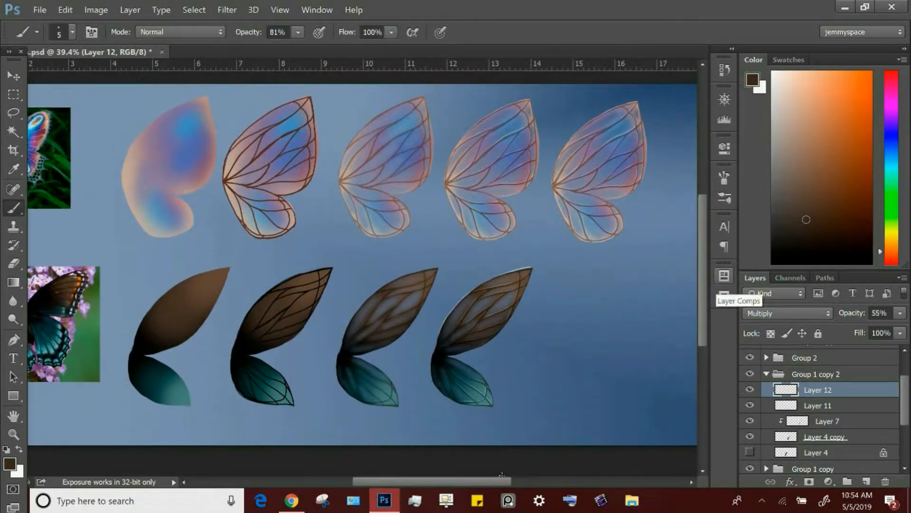
pyautogui.moveTo(511, 481); pyautogui.dragTo(544, 482)
pyautogui.click(825, 376)
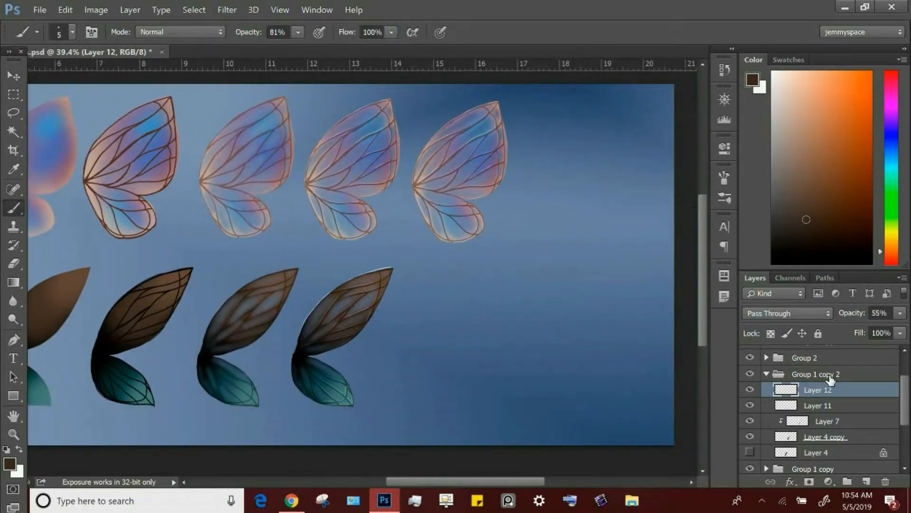
pyautogui.click(766, 374)
pyautogui.click(129, 9)
pyautogui.click(240, 34)
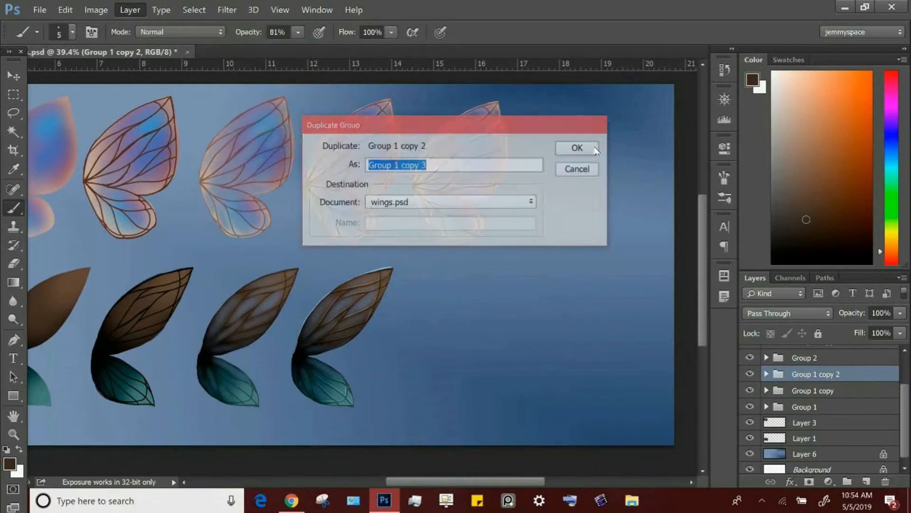
pyautogui.click(593, 146)
# Try merging Group 1 copy 3, duplicating the merged layer and moving the duplicate to the end of the brown wing row.
pyautogui.click(97, 9)
pyautogui.moveTo(129, 9)
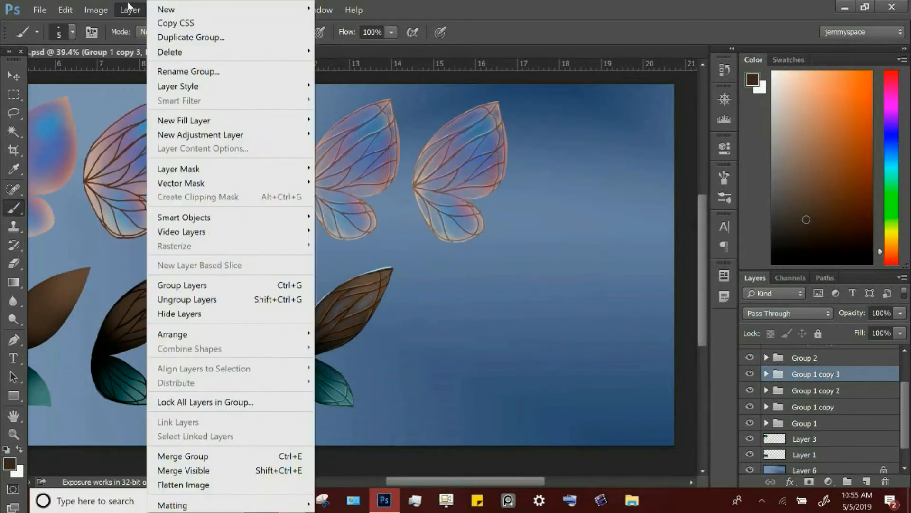
pyautogui.click(200, 455)
pyautogui.click(125, 10)
pyautogui.click(240, 34)
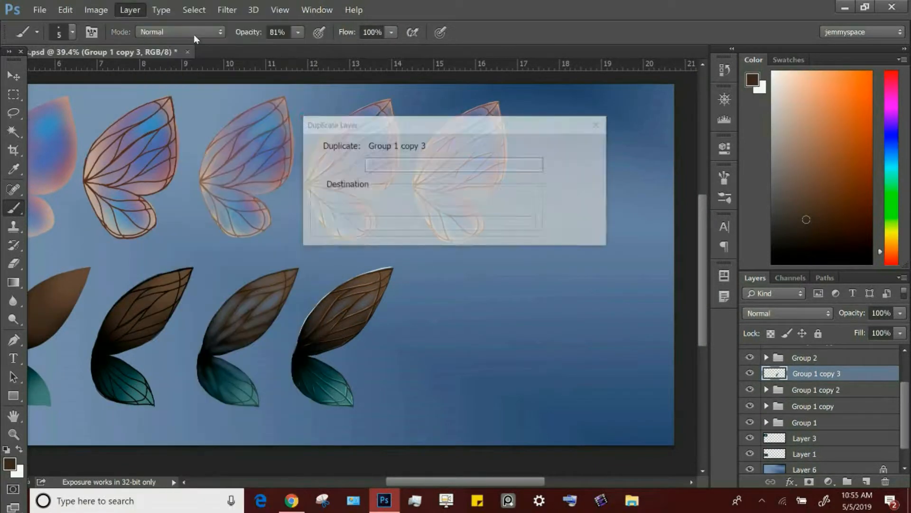
pyautogui.click(568, 144)
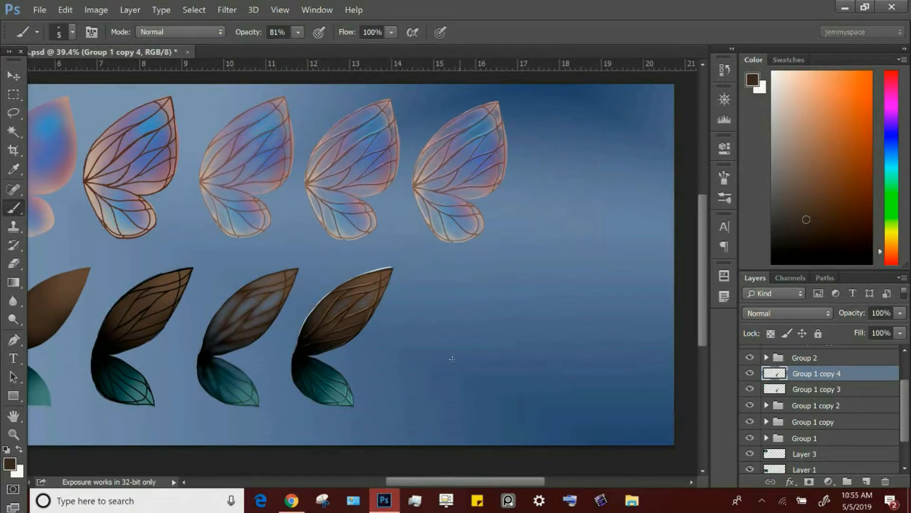
pyautogui.hotkey('ctrl', 'z')
pyautogui.click(18, 78)
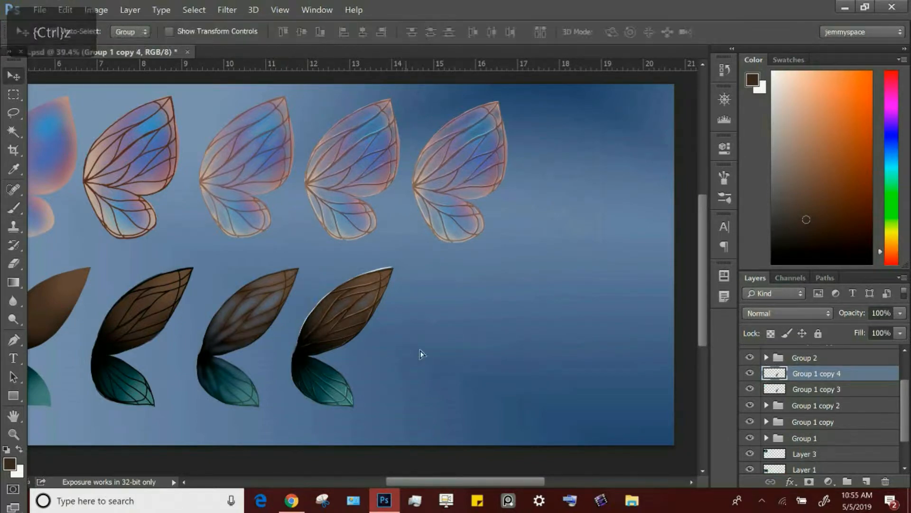
pyautogui.moveTo(420, 351); pyautogui.dragTo(483, 347)
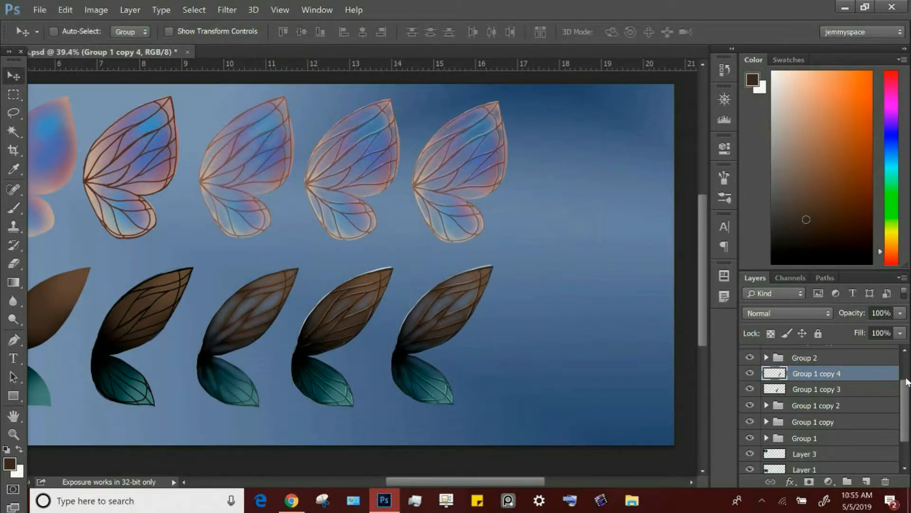
# Toggle the visibility of Group 2 copy 2 and undo the move, duplication and merge of the brown wing.
pyautogui.moveTo(907, 380); pyautogui.dragTo(910, 363)
pyautogui.click(750, 369)
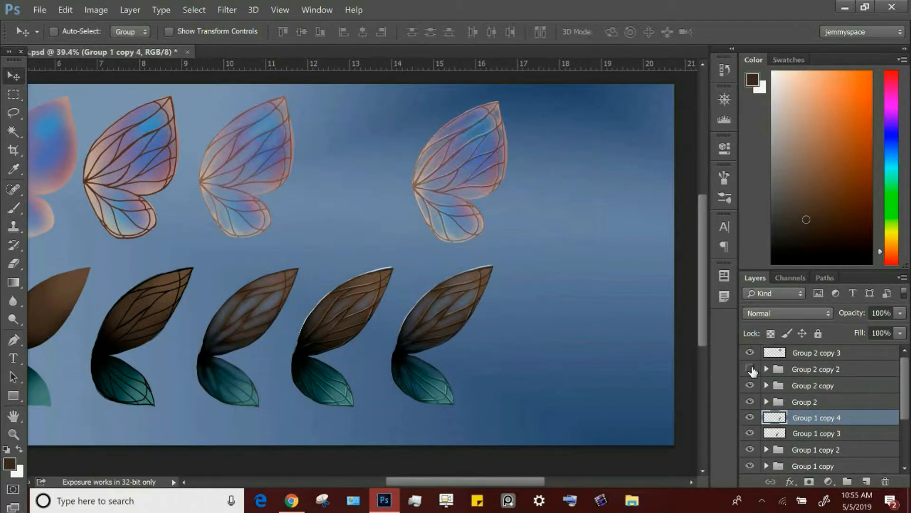
pyautogui.click(750, 369)
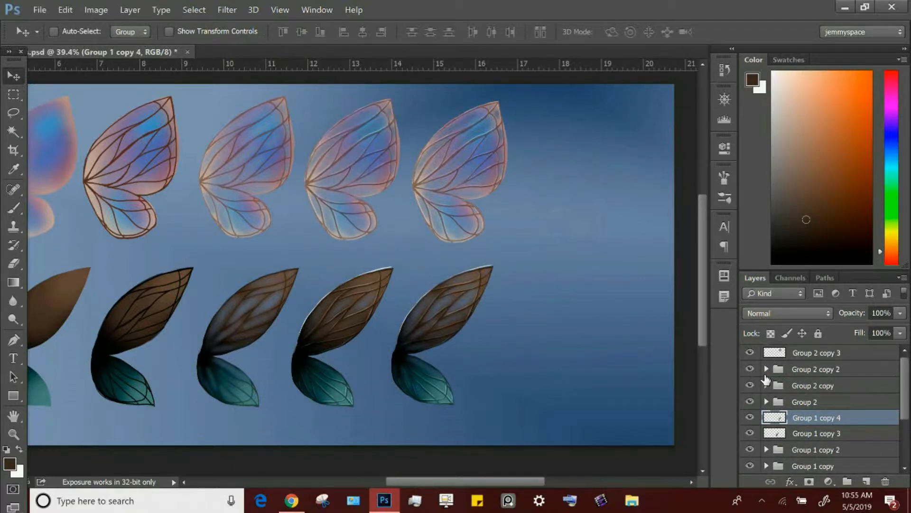
pyautogui.hotkey('ctrl', 'z')
pyautogui.hotkey('ctrl', 'z')
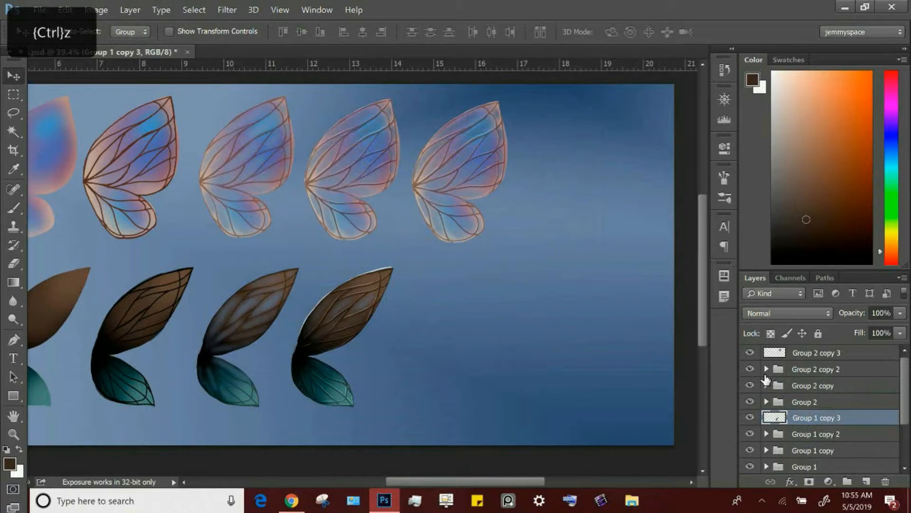
# Duplicate Group 1 copy 3 as Group 1 copy 4 and merge the new group into a single layer.
pyautogui.click(130, 9)
pyautogui.click(277, 31)
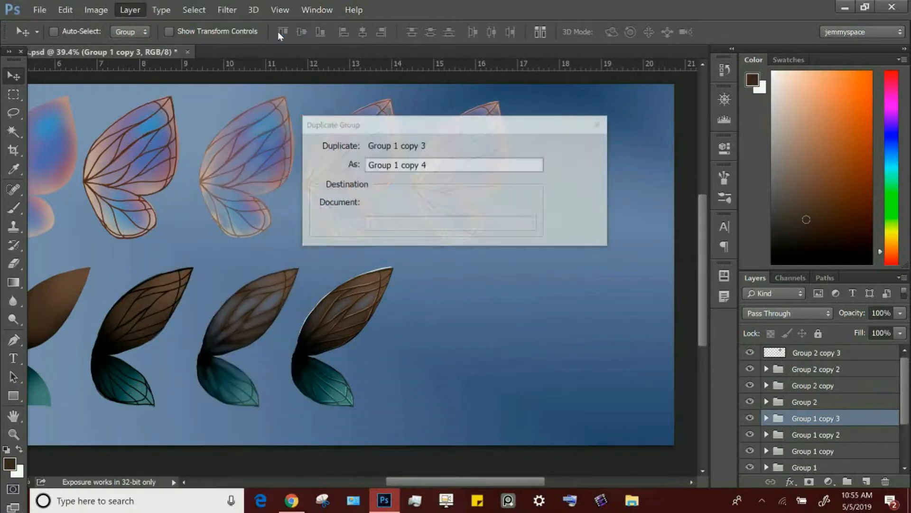
pyautogui.click(588, 141)
pyautogui.click(129, 10)
pyautogui.click(203, 454)
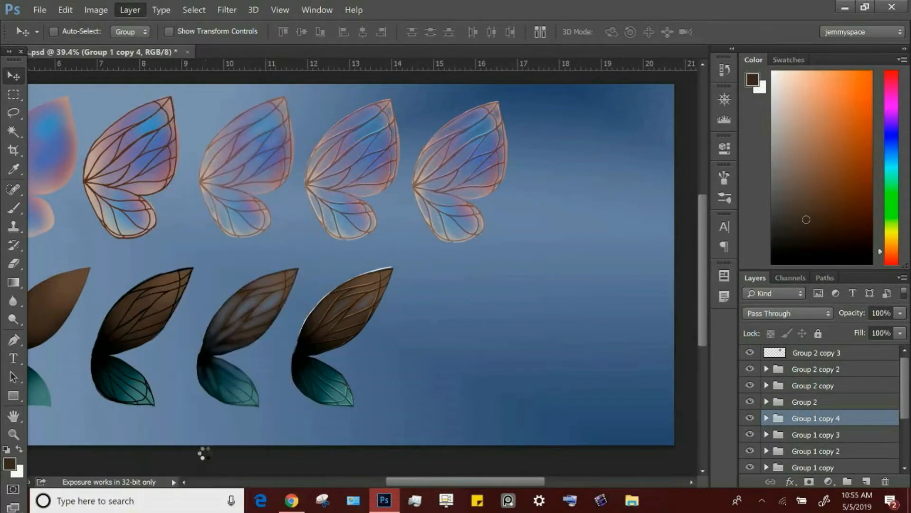
# Move the merged brown and teal wing to the end of its row and save the document.
pyautogui.moveTo(387, 331); pyautogui.dragTo(502, 339)
pyautogui.click(40, 9)
pyautogui.click(78, 156)
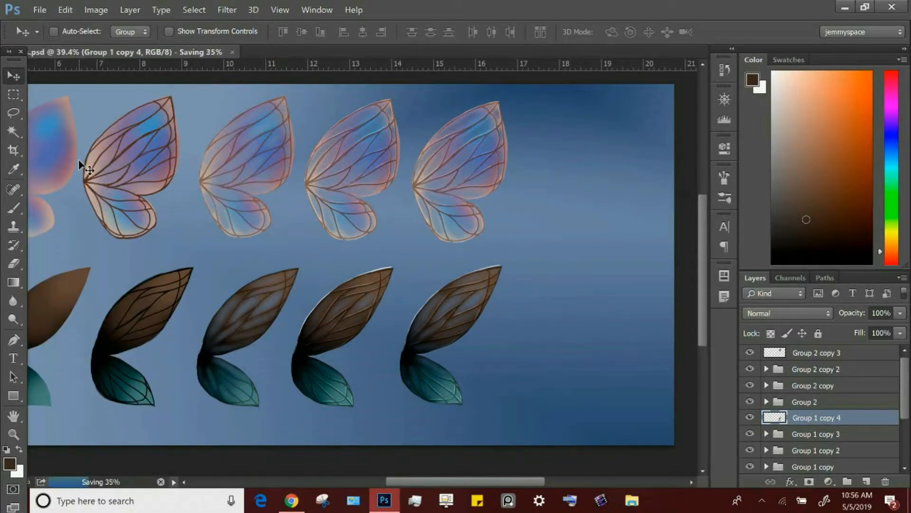
# Set up the Burn tool on the Group 2 copy 3 layer with the Soft Round 100 1 brush, Midtones range and 35% exposure.
pyautogui.click(830, 355)
pyautogui.moveTo(518, 114); pyautogui.dragTo(549, 114)
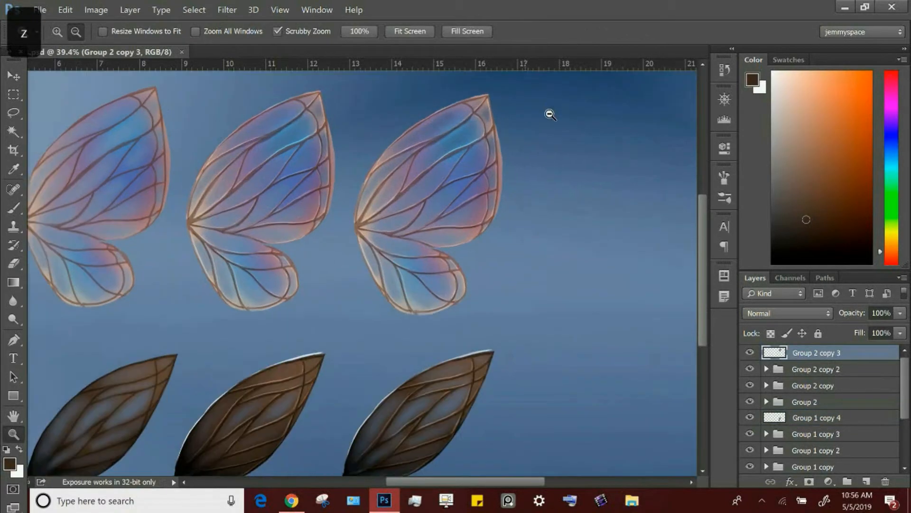
pyautogui.moveTo(15, 324)
pyautogui.mouseDown()
pyautogui.moveTo(24, 317)
pyautogui.moveTo(77, 333)
pyautogui.mouseUp()
pyautogui.click(276, 33)
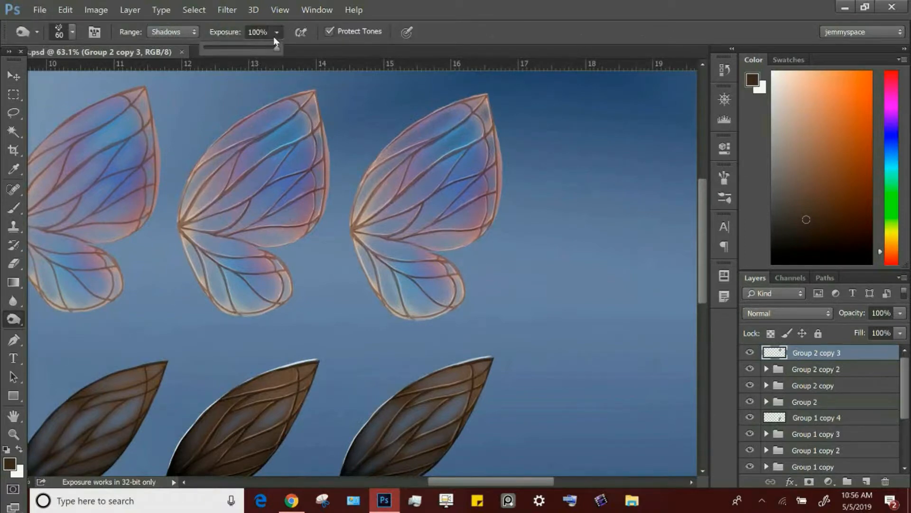
pyautogui.click(229, 49)
pyautogui.press(']')
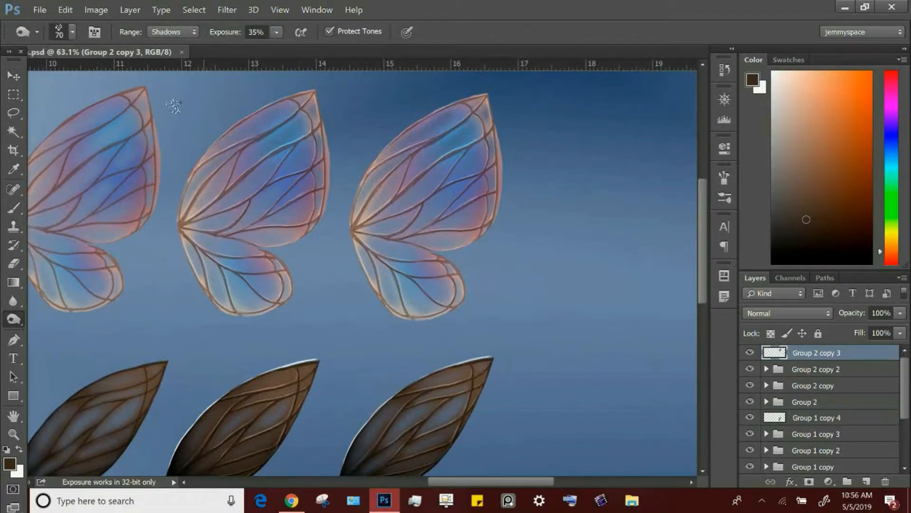
pyautogui.click(72, 33)
pyautogui.click(104, 246)
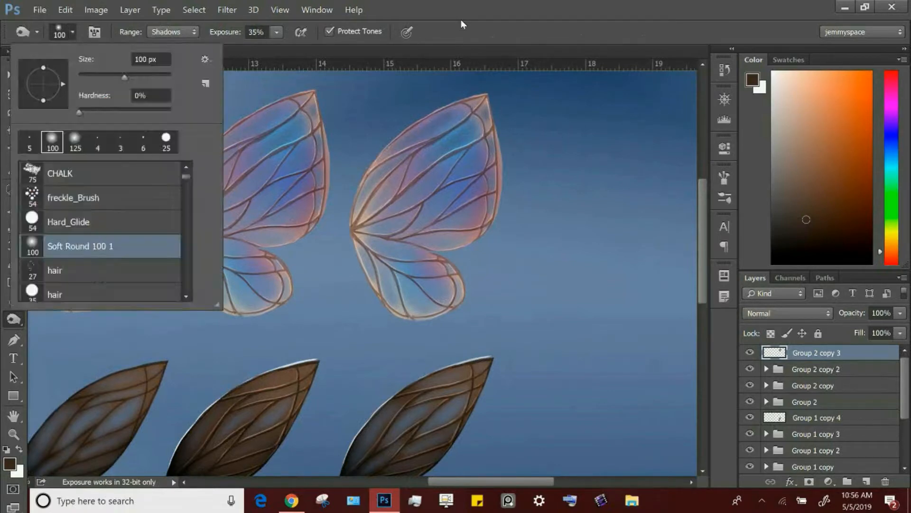
pyautogui.press(']')
pyautogui.press(']')
pyautogui.click(185, 32)
pyautogui.click(174, 53)
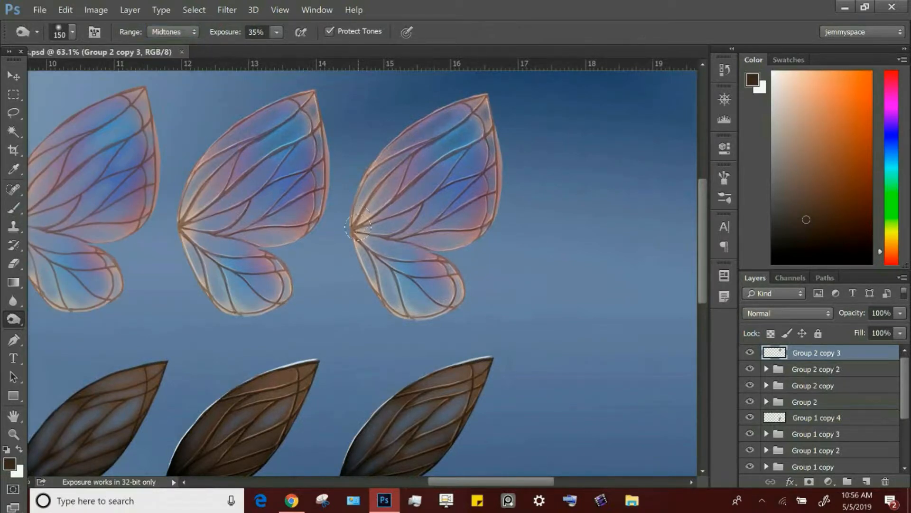
# Burn the last blue-pink wing's base and the upper lobe's veins and edges, reducing the soft brush to 80 px.
pyautogui.press('[')
pyautogui.press('[')
pyautogui.moveTo(353, 226); pyautogui.dragTo(357, 212)
pyautogui.press('[')
pyautogui.press('[')
pyautogui.press('[')
pyautogui.press('[')
pyautogui.moveTo(399, 175); pyautogui.dragTo(397, 194)
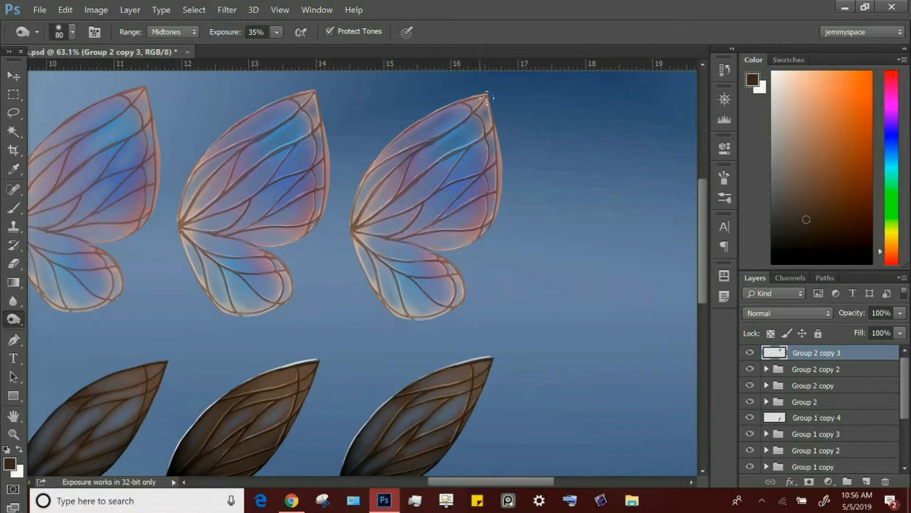
pyautogui.moveTo(462, 108); pyautogui.dragTo(473, 117)
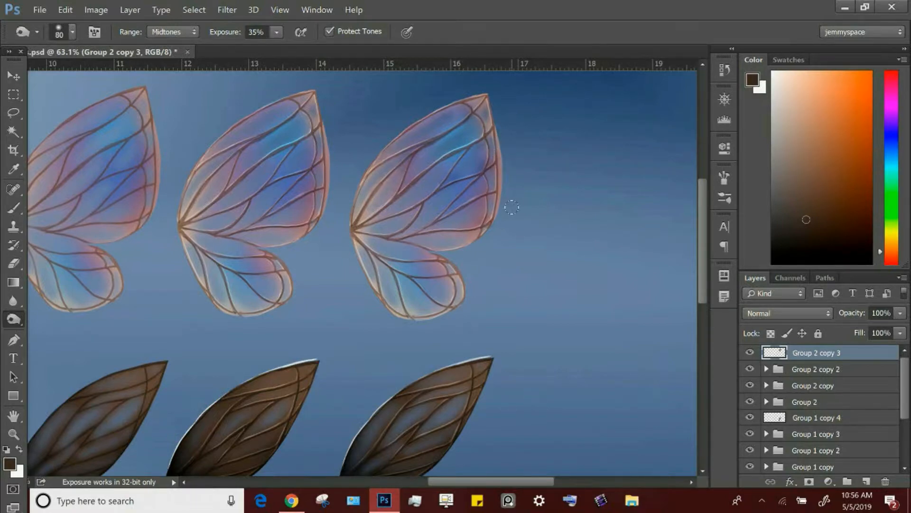
pyautogui.moveTo(430, 251); pyautogui.dragTo(478, 239)
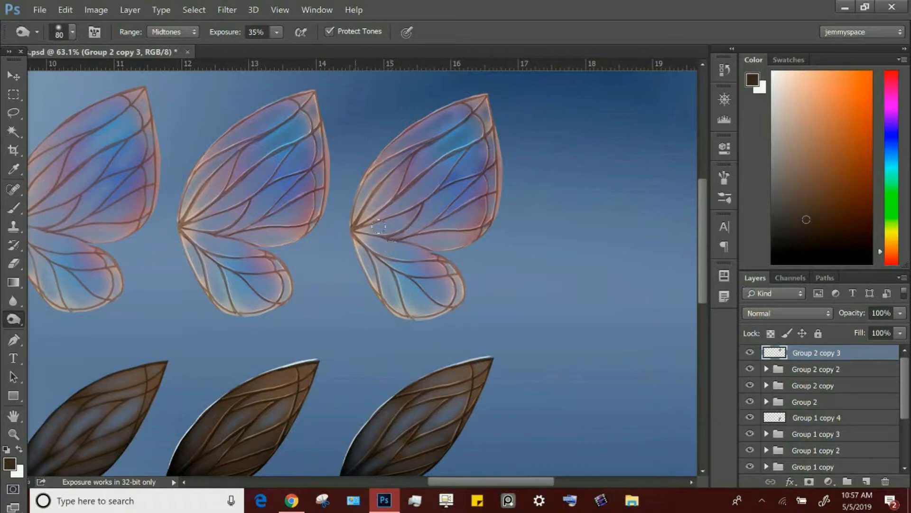
pyautogui.moveTo(379, 226); pyautogui.dragTo(360, 220)
# Burn the lower lobe's upper edge and veins outward from the wing base with the soft brush at 100 px and 80 px.
pyautogui.press(']')
pyautogui.press(']')
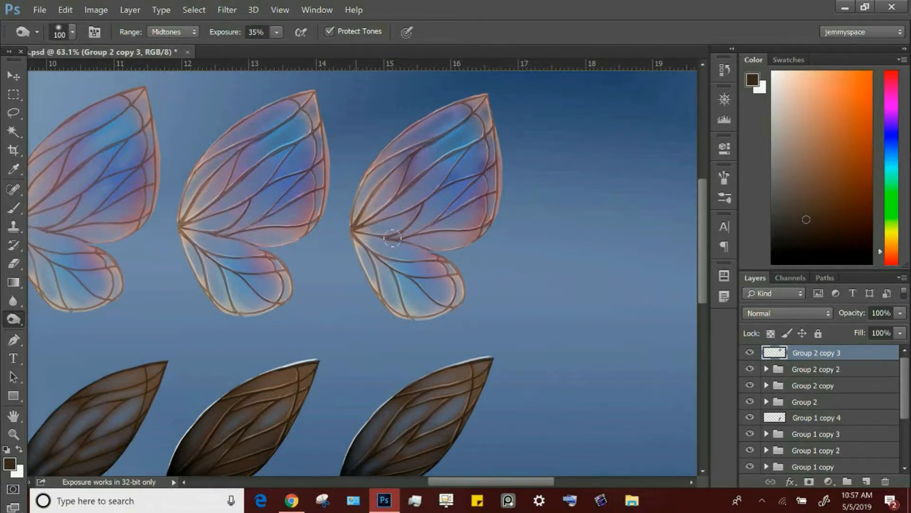
pyautogui.moveTo(393, 239)
pyautogui.mouseDown()
pyautogui.moveTo(427, 245)
pyautogui.moveTo(404, 242)
pyautogui.moveTo(459, 270)
pyautogui.moveTo(475, 303)
pyautogui.mouseUp()
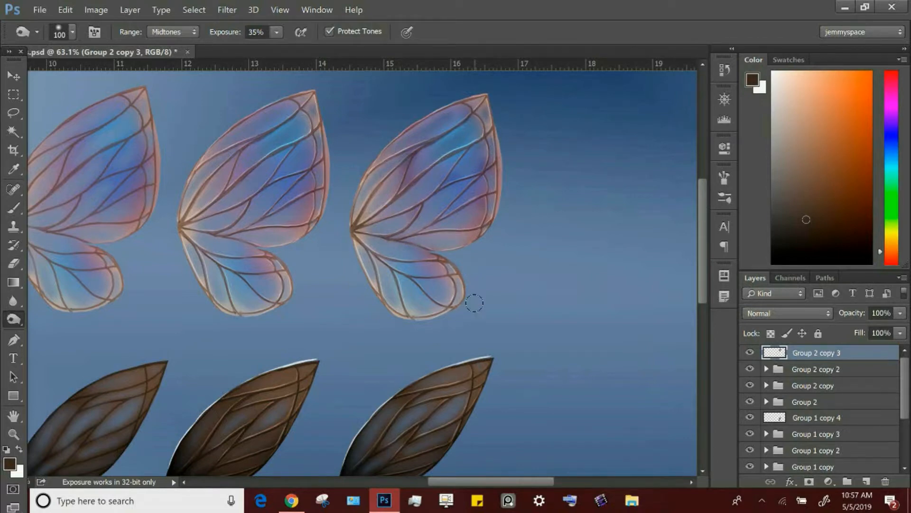
pyautogui.moveTo(357, 234)
pyautogui.mouseDown()
pyautogui.moveTo(436, 254)
pyautogui.moveTo(392, 268)
pyautogui.moveTo(455, 305)
pyautogui.moveTo(405, 276)
pyautogui.moveTo(412, 321)
pyautogui.moveTo(373, 256)
pyautogui.mouseUp()
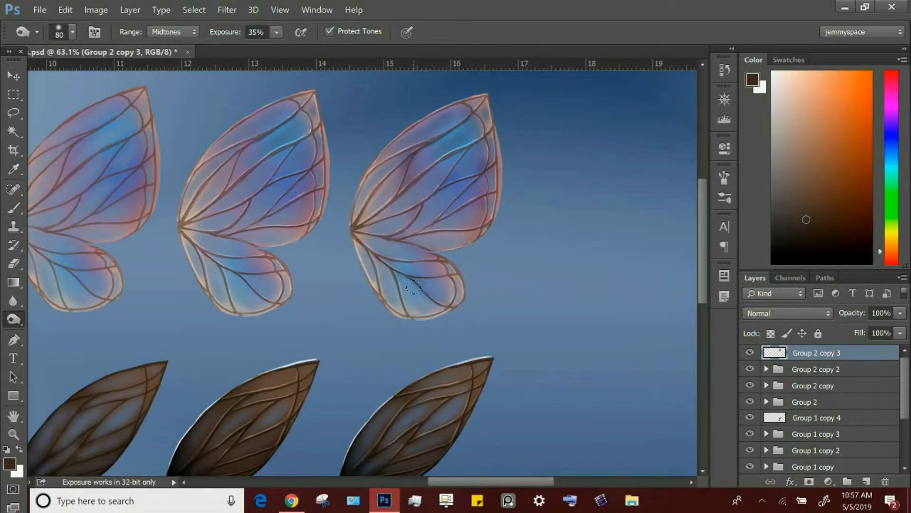
pyautogui.press('[')
# Enlarge the Burn brush to 300 px and undo the last burn stroke.
pyautogui.press(']')
pyautogui.press(']')
pyautogui.press(']')
pyautogui.press(']')
pyautogui.press(']')
pyautogui.press(']')
pyautogui.press(']')
pyautogui.press(']')
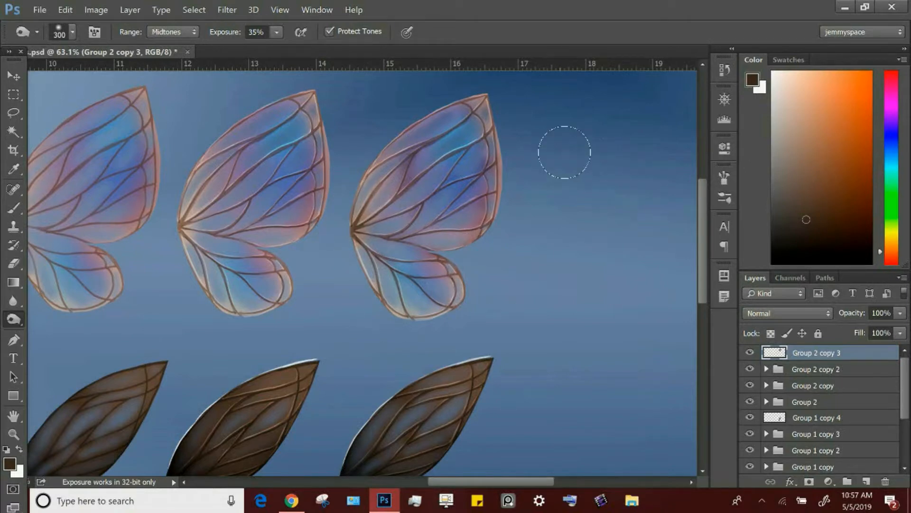
pyautogui.hotkey('ctrl', 'z')
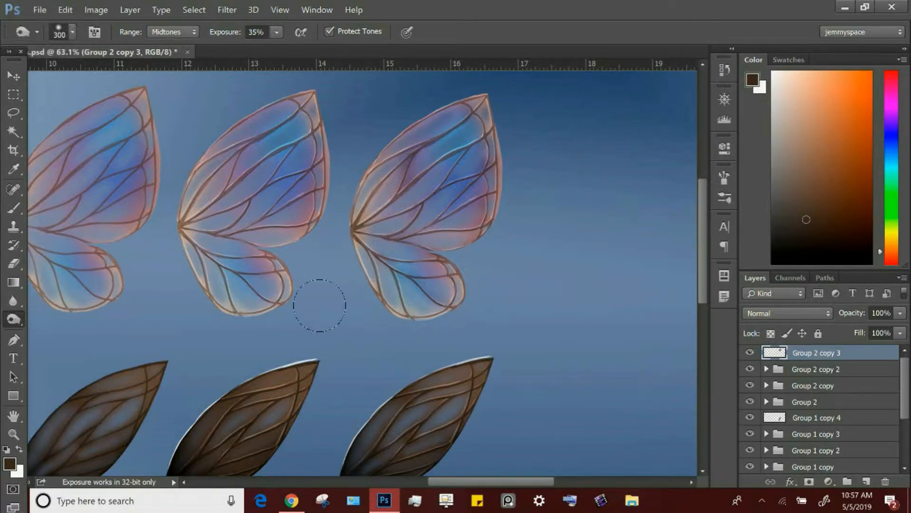
# Brighten the upper lobe's cells with the Dodge tool in the Highlights range at 64% exposure, reducing the brush to 125 px.
pyautogui.rightClick(14, 325)
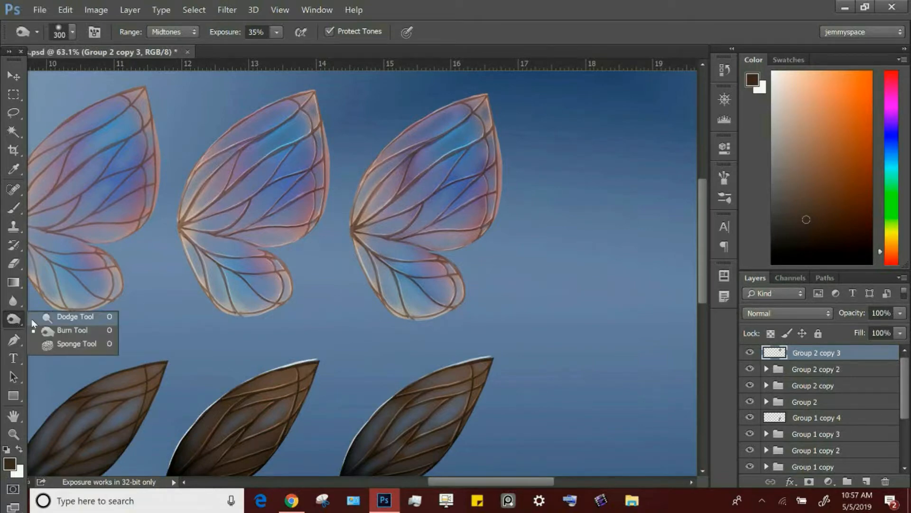
pyautogui.click(79, 317)
pyautogui.press(']')
pyautogui.press(']')
pyautogui.press(']')
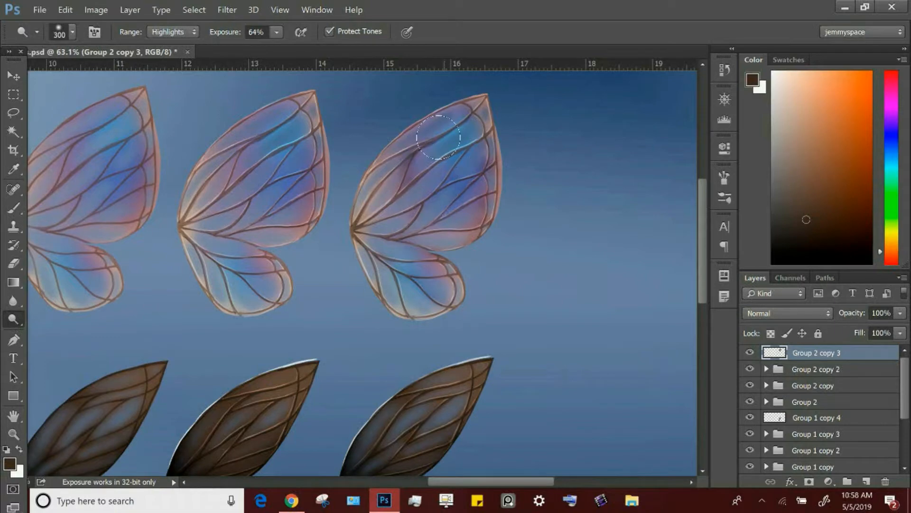
pyautogui.press('[')
pyautogui.press('[')
pyautogui.moveTo(404, 141)
pyautogui.mouseDown()
pyautogui.moveTo(450, 114)
pyautogui.moveTo(499, 110)
pyautogui.moveTo(478, 103)
pyautogui.moveTo(498, 112)
pyautogui.moveTo(497, 141)
pyautogui.moveTo(508, 146)
pyautogui.moveTo(492, 223)
pyautogui.moveTo(462, 250)
pyautogui.moveTo(423, 232)
pyautogui.moveTo(477, 191)
pyautogui.mouseUp()
pyautogui.press('[')
pyautogui.press('[')
pyautogui.moveTo(386, 216); pyautogui.dragTo(483, 145)
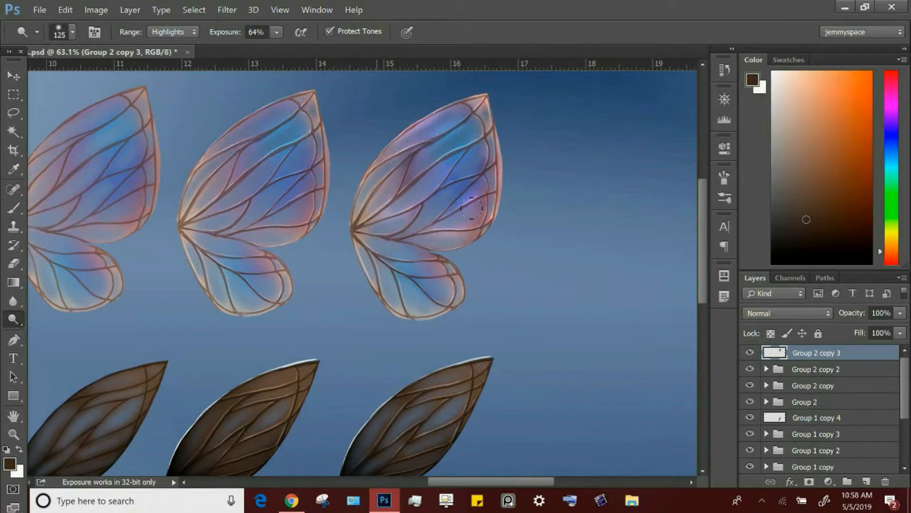
# Dodge the upper lobe from the wing base along its outer left edge with the 100 px brush.
pyautogui.press('[')
pyautogui.press('[')
pyautogui.press('[')
pyautogui.press('[')
pyautogui.press('[')
pyautogui.press('[')
pyautogui.press('[')
pyautogui.press('[')
pyautogui.press(']')
pyautogui.press(']')
pyautogui.press(']')
pyautogui.moveTo(362, 215); pyautogui.dragTo(406, 154)
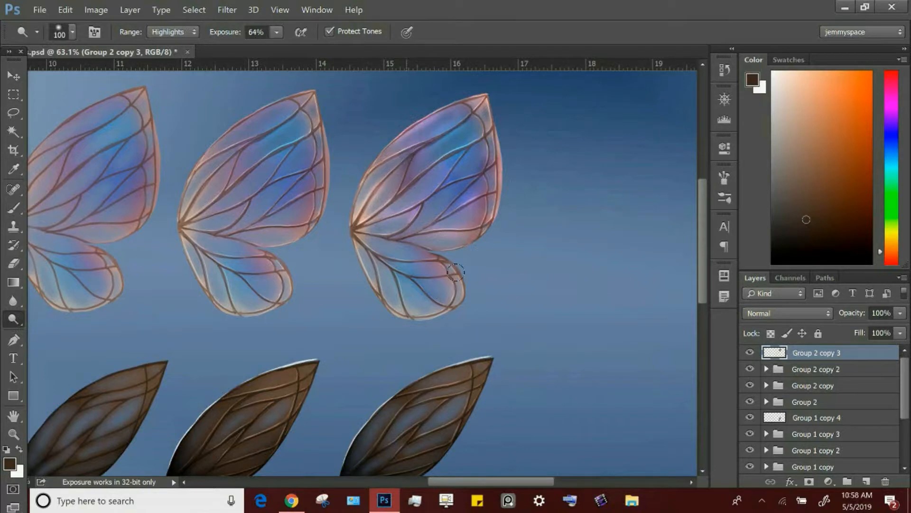
# Dodge the lower lobe's upper part at 90 px and the upper lobe's right edge at 125 px.
pyautogui.press('[')
pyautogui.press('[')
pyautogui.moveTo(372, 244); pyautogui.dragTo(442, 260)
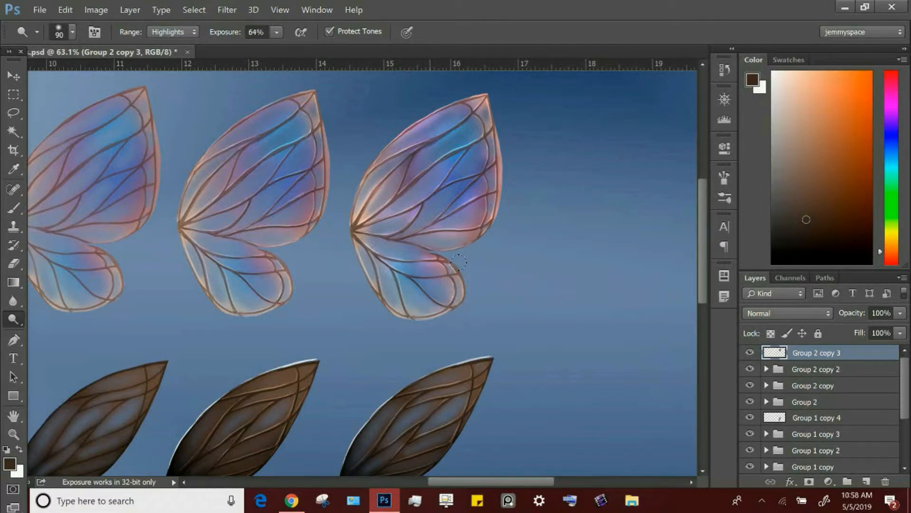
pyautogui.press(']')
pyautogui.press(']')
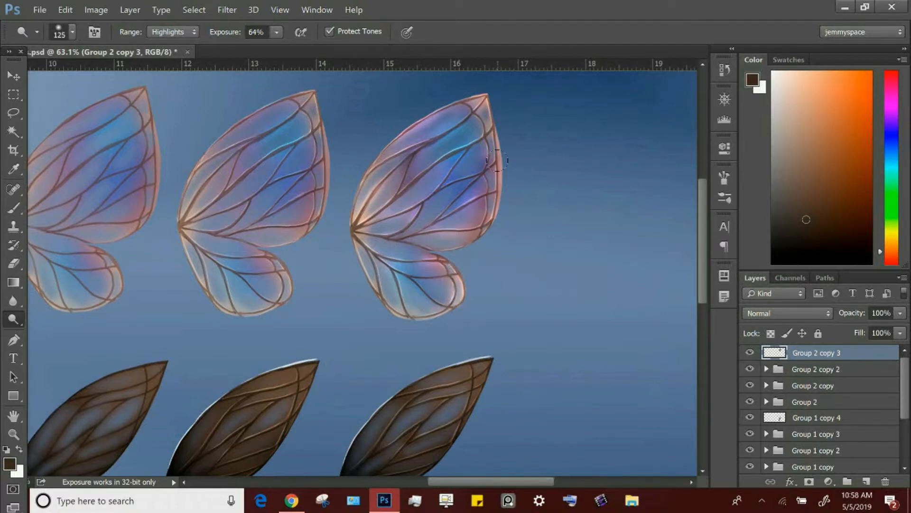
pyautogui.moveTo(497, 160)
pyautogui.mouseDown()
pyautogui.moveTo(502, 203)
pyautogui.moveTo(490, 241)
pyautogui.mouseUp()
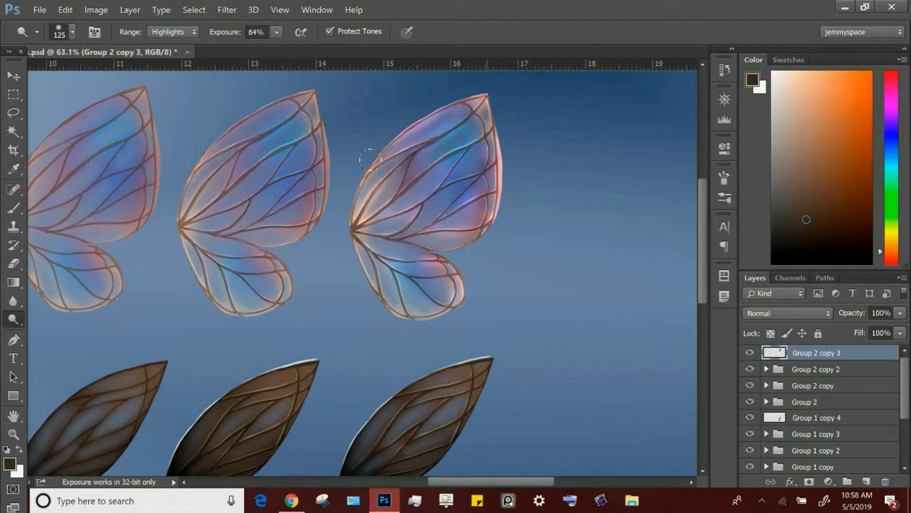
# Dodge the iridescent wing's lower lobe along its outer left and bottom edge at 80 px, and its upper cells at 90 px.
pyautogui.press('[')
pyautogui.press('[')
pyautogui.press('[')
pyautogui.moveTo(380, 298)
pyautogui.mouseDown()
pyautogui.moveTo(412, 324)
pyautogui.moveTo(431, 322)
pyautogui.mouseUp()
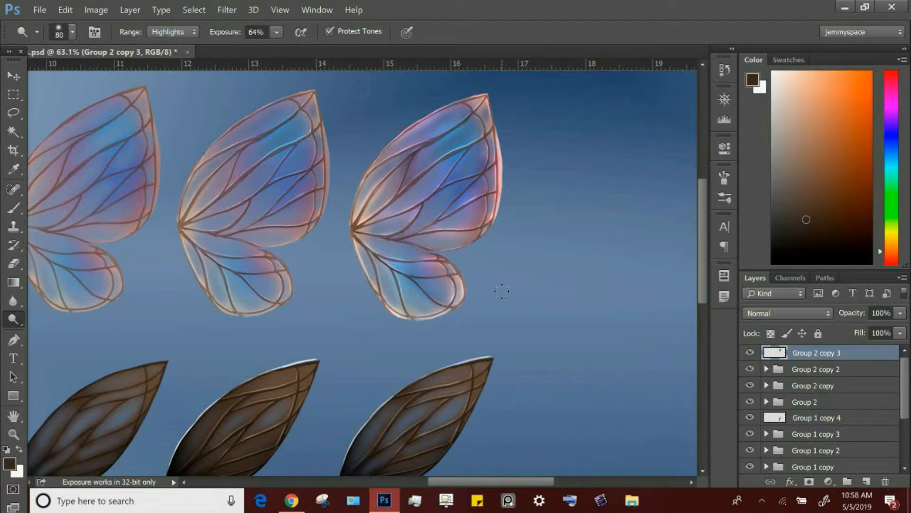
pyautogui.moveTo(391, 260); pyautogui.dragTo(402, 261)
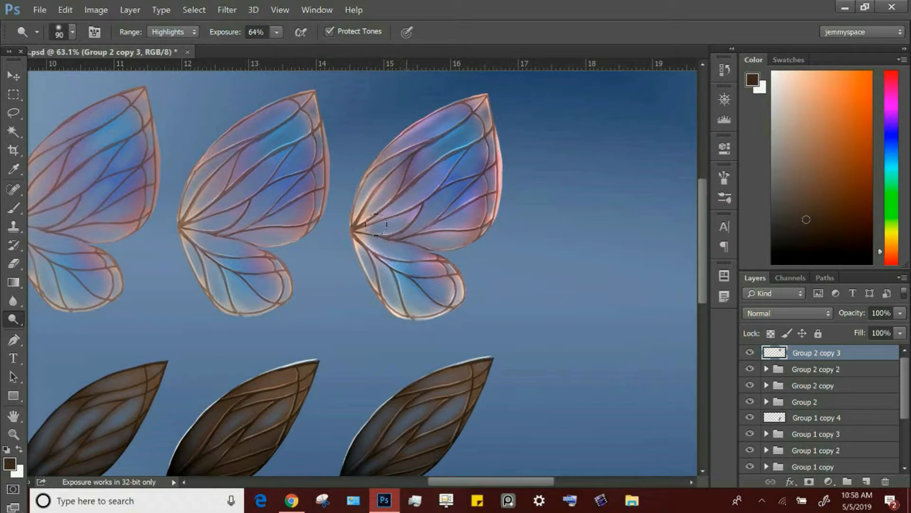
# Dodge the upper lobe's lower cells from the wing base with a 150 px brush, and enlarge the brush to 250 px.
pyautogui.press(']')
pyautogui.press(']')
pyautogui.press(']')
pyautogui.moveTo(376, 224); pyautogui.dragTo(468, 240)
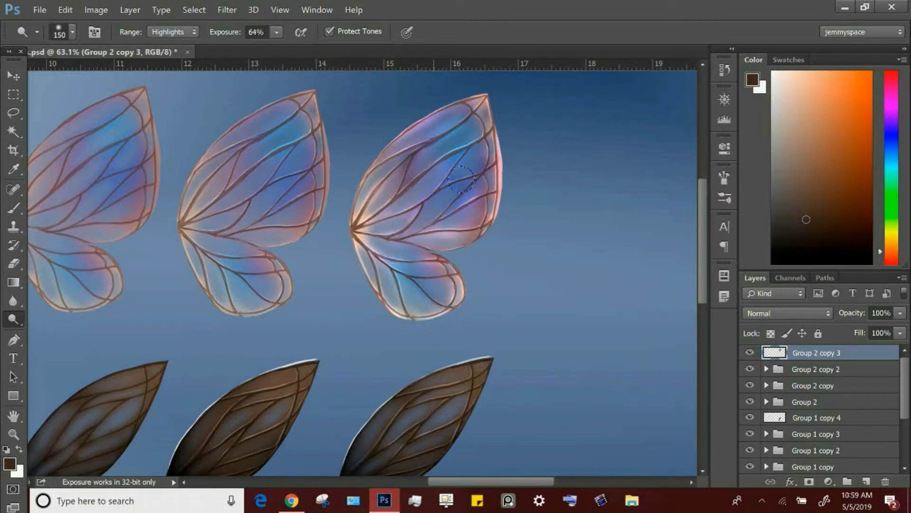
pyautogui.press(']')
pyautogui.press(']')
pyautogui.press(']')
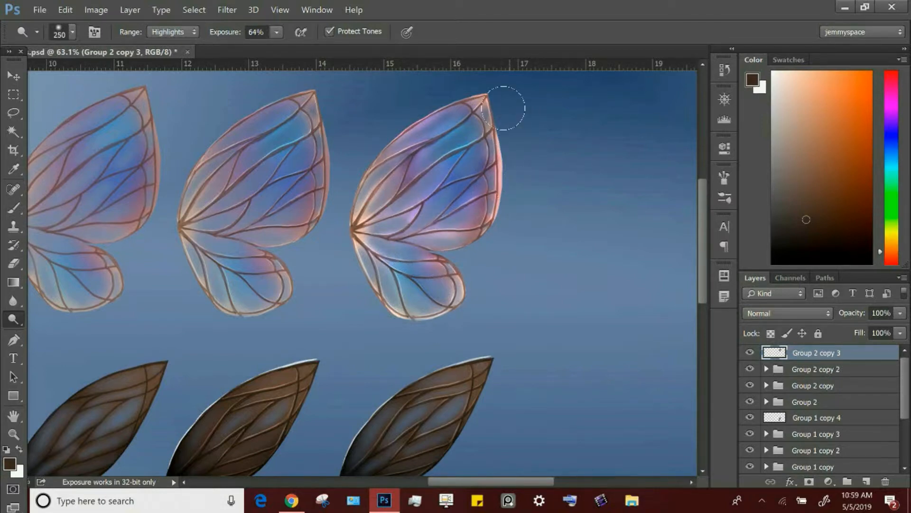
# Lasso the stray edges around the iridescent wing's tip, sides and lower lobe, remove the selected pixels and deselect.
pyautogui.click(13, 263)
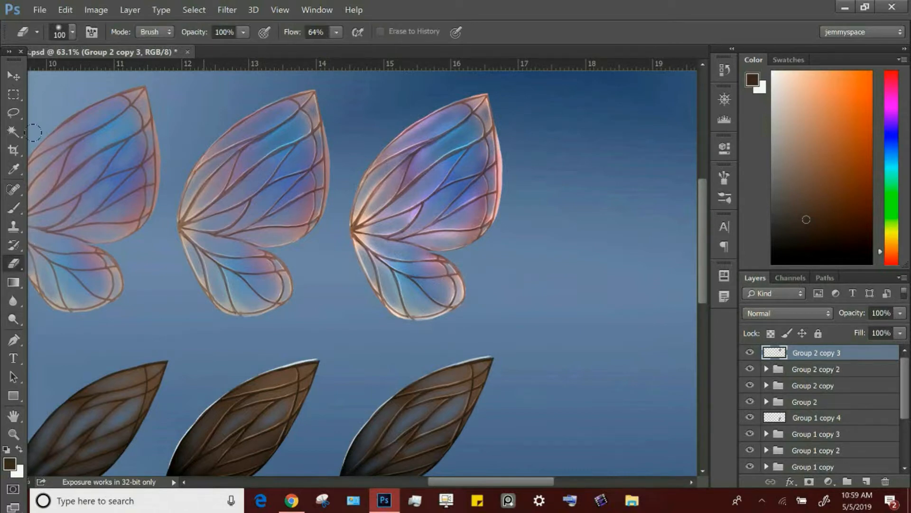
pyautogui.click(13, 112)
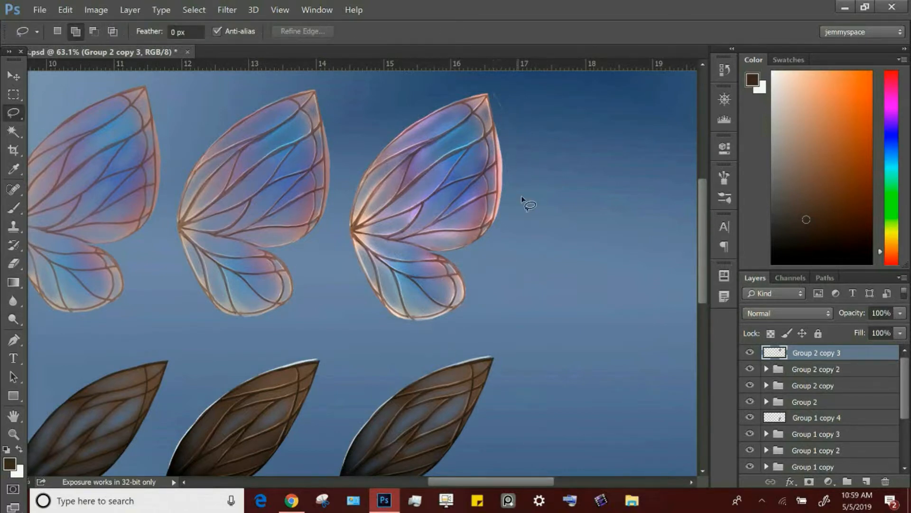
pyautogui.moveTo(521, 197)
pyautogui.mouseDown()
pyautogui.moveTo(487, 235)
pyautogui.moveTo(500, 181)
pyautogui.moveTo(494, 95)
pyautogui.mouseUp()
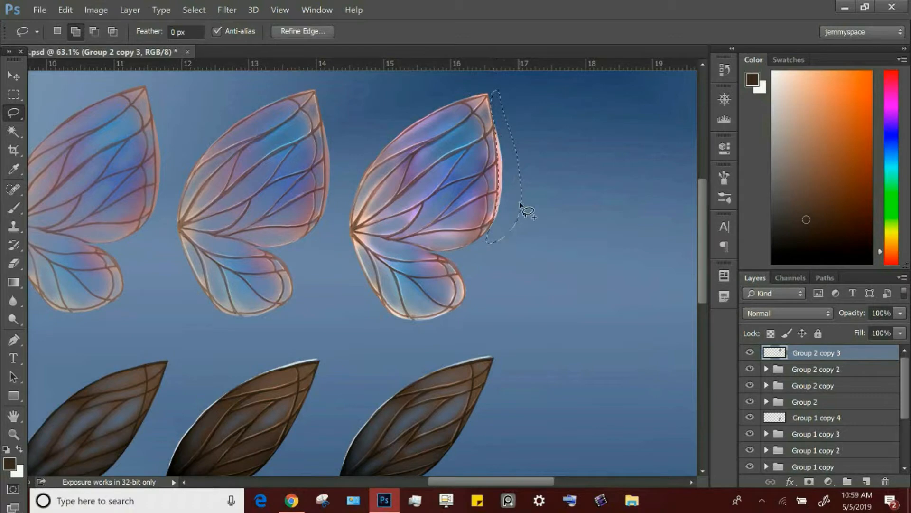
pyautogui.moveTo(478, 96)
pyautogui.mouseDown()
pyautogui.moveTo(459, 97)
pyautogui.moveTo(489, 83)
pyautogui.mouseUp()
pyautogui.moveTo(466, 295)
pyautogui.mouseDown()
pyautogui.moveTo(477, 290)
pyautogui.moveTo(476, 313)
pyautogui.mouseUp()
pyautogui.moveTo(355, 211)
pyautogui.mouseDown()
pyautogui.moveTo(349, 181)
pyautogui.moveTo(348, 238)
pyautogui.mouseUp()
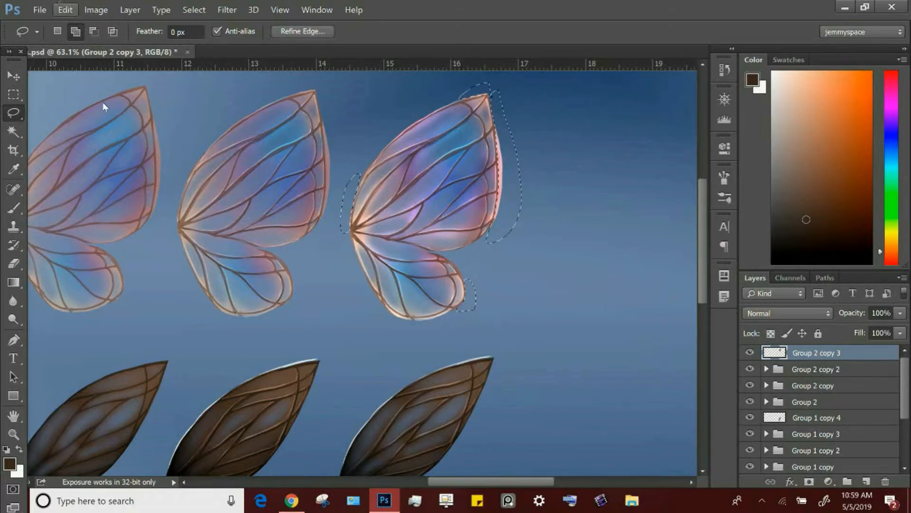
pyautogui.hotkey('ctrl', 'd')
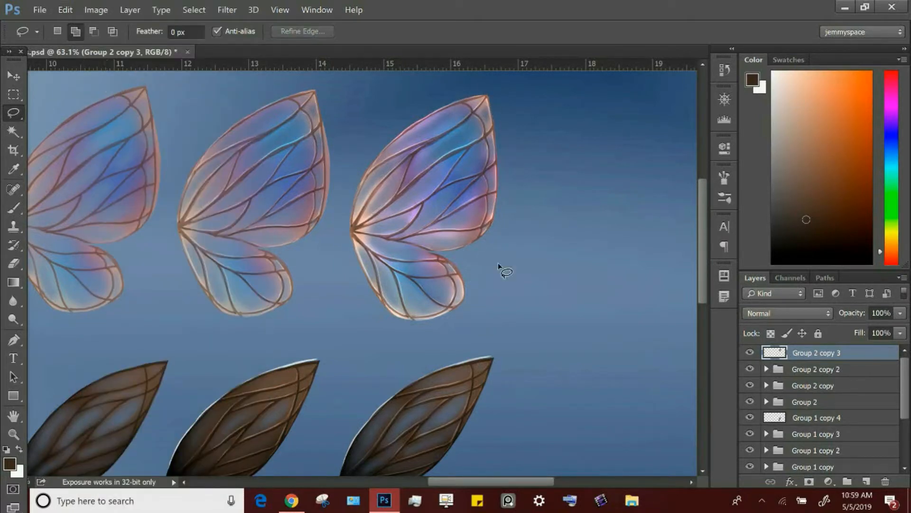
# Softly erase the wing's right edges down to the lower lobe with a 150 px Eraser at 46% opacity.
pyautogui.click(13, 262)
pyautogui.click(243, 31)
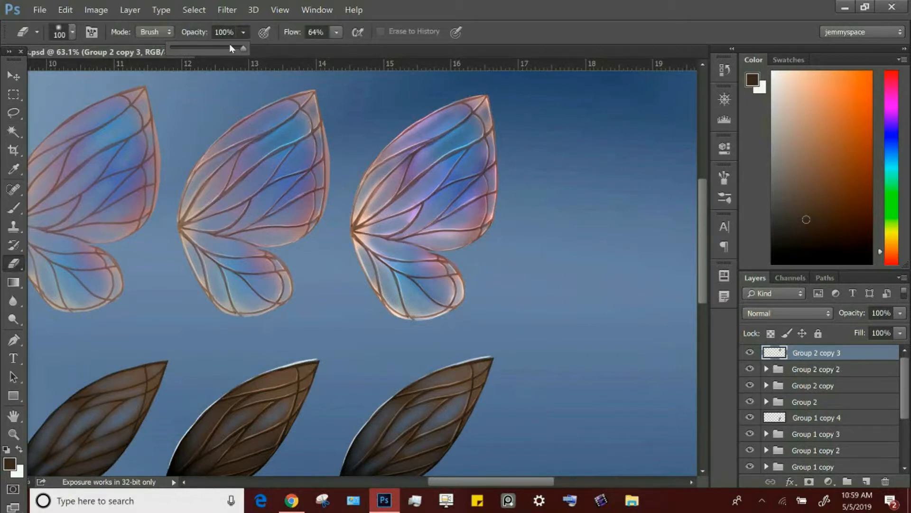
pyautogui.moveTo(232, 48); pyautogui.dragTo(205, 47)
pyautogui.press(']')
pyautogui.press(']')
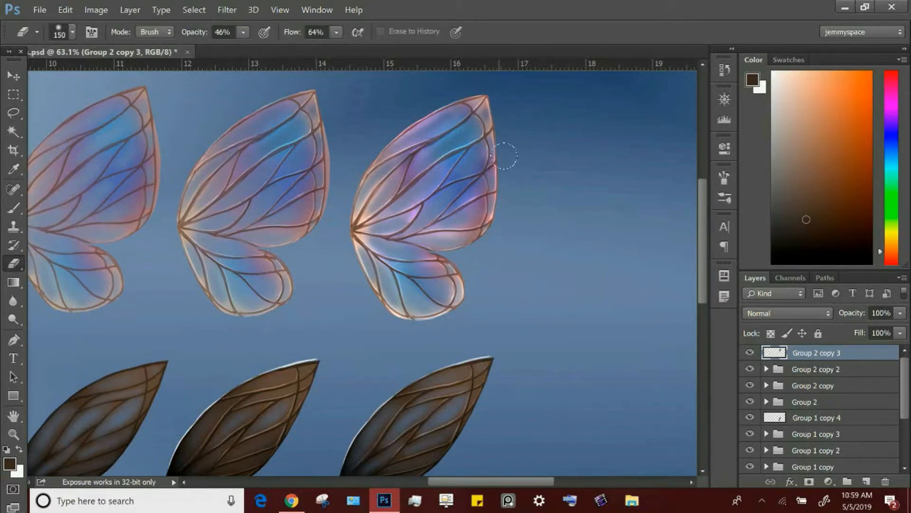
pyautogui.moveTo(504, 155)
pyautogui.mouseDown()
pyautogui.moveTo(506, 118)
pyautogui.moveTo(498, 223)
pyautogui.moveTo(469, 253)
pyautogui.moveTo(480, 313)
pyautogui.mouseUp()
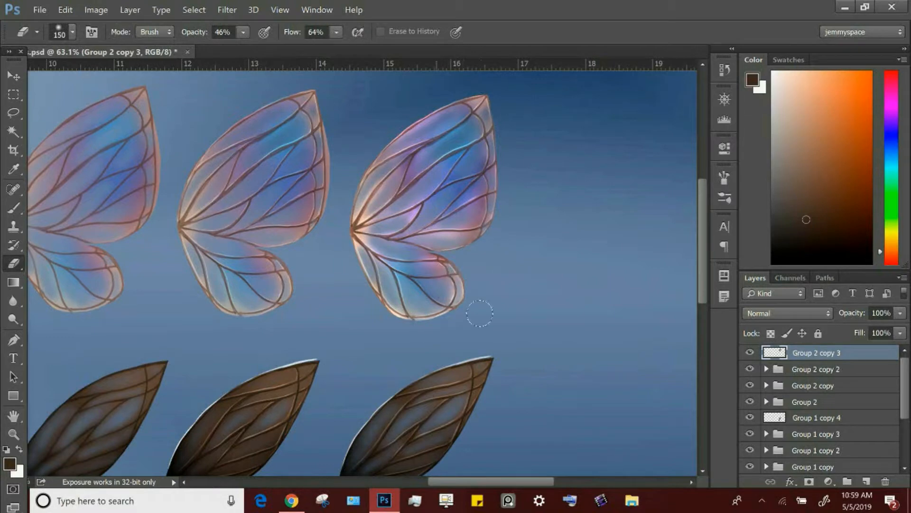
pyautogui.press(']')
pyautogui.press('[')
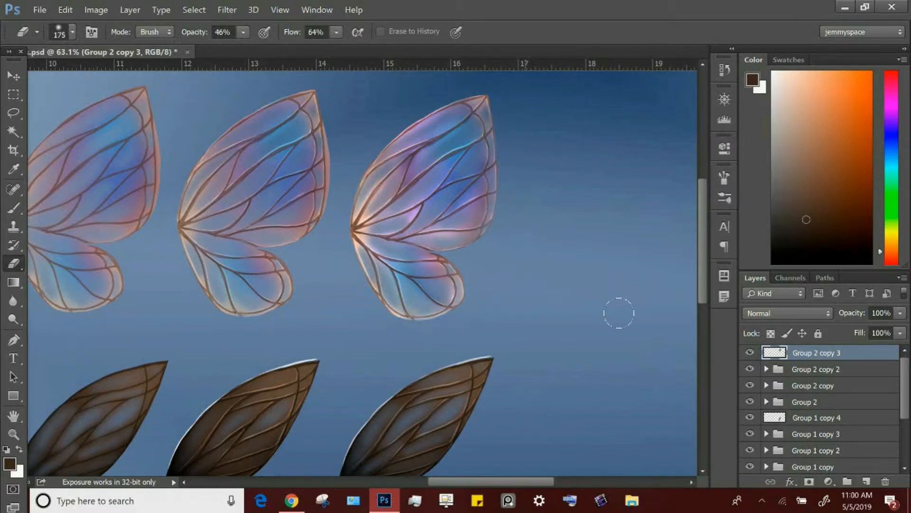
# Enlarge the Eraser to 200 px and lower the Group 2 copy 3 layer's opacity to 93%.
pyautogui.press(']')
pyautogui.click(900, 313)
pyautogui.moveTo(900, 328); pyautogui.dragTo(897, 332)
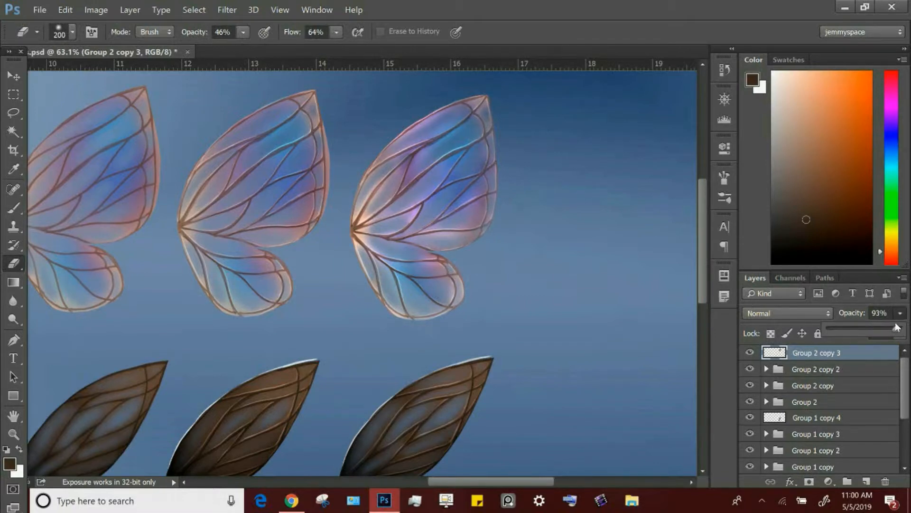
pyautogui.click(704, 278)
pyautogui.moveTo(703, 279)
pyautogui.mouseDown()
pyautogui.moveTo(702, 293)
pyautogui.moveTo(700, 276)
pyautogui.mouseUp()
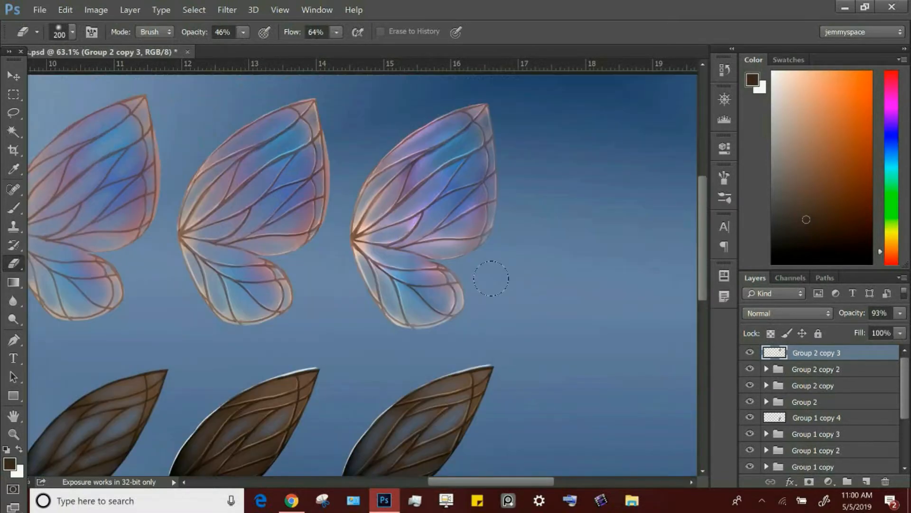
# Fade the iridescent wing's upper left edge with the soft 200 px Eraser.
pyautogui.moveTo(395, 142); pyautogui.dragTo(422, 129)
pyautogui.press(']')
pyautogui.press(']')
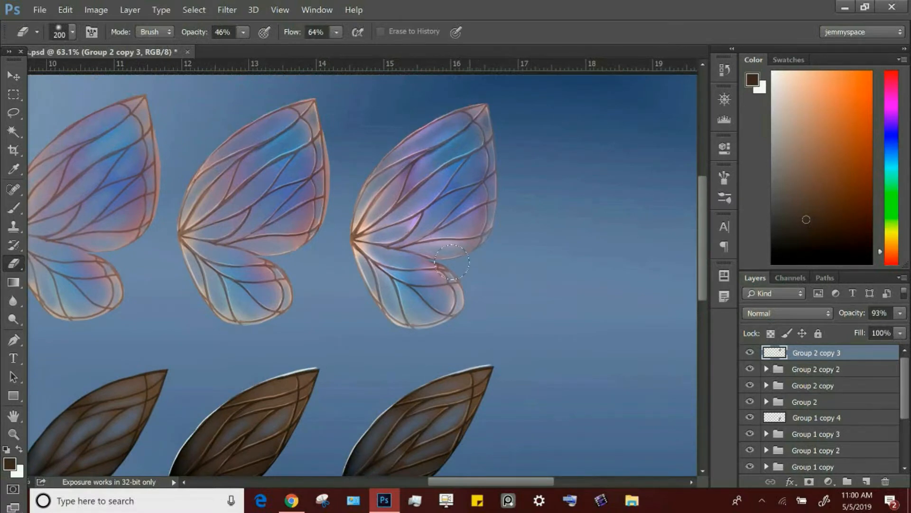
pyautogui.press('[')
pyautogui.press('[')
# On the Group 1 copy 4 layer, burn the teal lower lobe's right side in Midtones at 35% exposure with a 125 px brush.
pyautogui.scroll(-5, 704, 247)
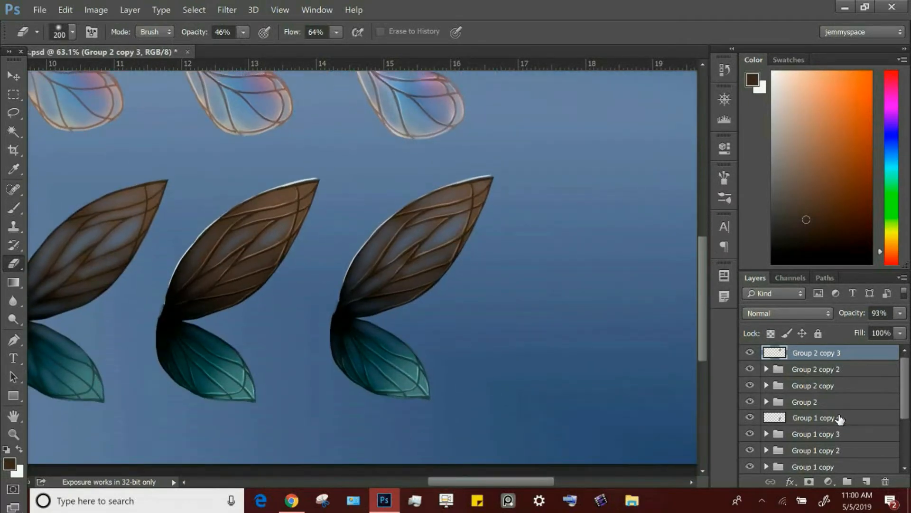
pyautogui.click(838, 418)
pyautogui.rightClick(15, 324)
pyautogui.click(71, 329)
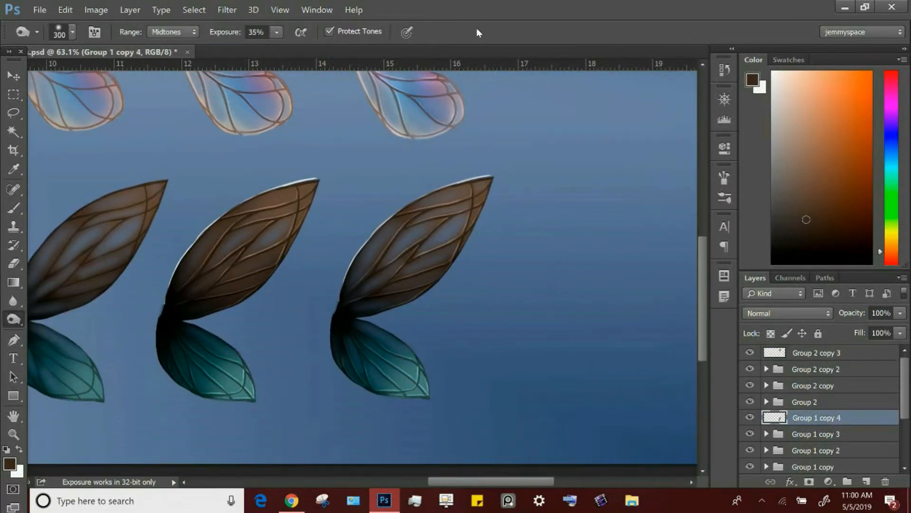
pyautogui.press('[')
pyautogui.press('[')
pyautogui.press('[')
pyautogui.press('[')
pyautogui.press('[')
pyautogui.press('[')
pyautogui.press('[')
pyautogui.press(']')
pyautogui.press(']')
pyautogui.press(']')
pyautogui.moveTo(406, 338)
pyautogui.mouseDown()
pyautogui.moveTo(421, 397)
pyautogui.moveTo(397, 389)
pyautogui.moveTo(414, 400)
pyautogui.moveTo(433, 357)
pyautogui.mouseUp()
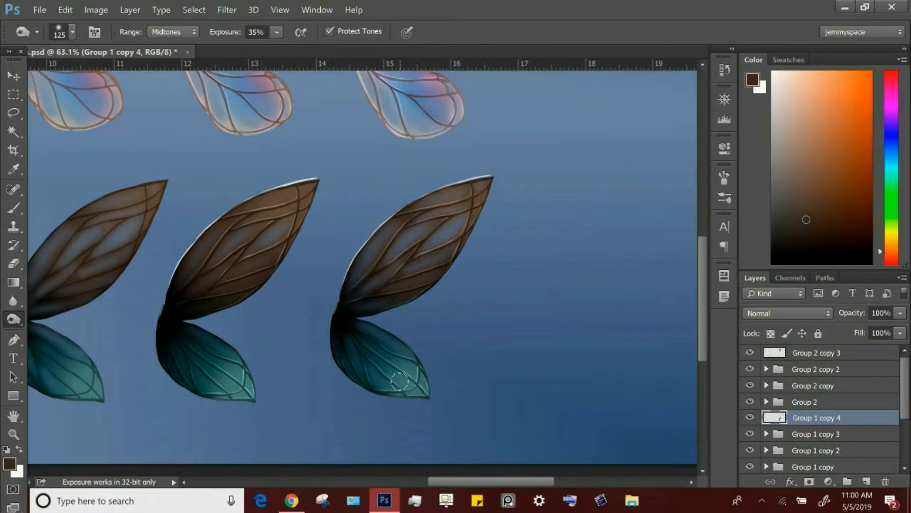
# Reduce the Burn brush to 60 px and smaller for finer shading of the dark wing.
pyautogui.press('[')
pyautogui.press('[')
pyautogui.press('[')
pyautogui.press('[')
pyautogui.press('[')
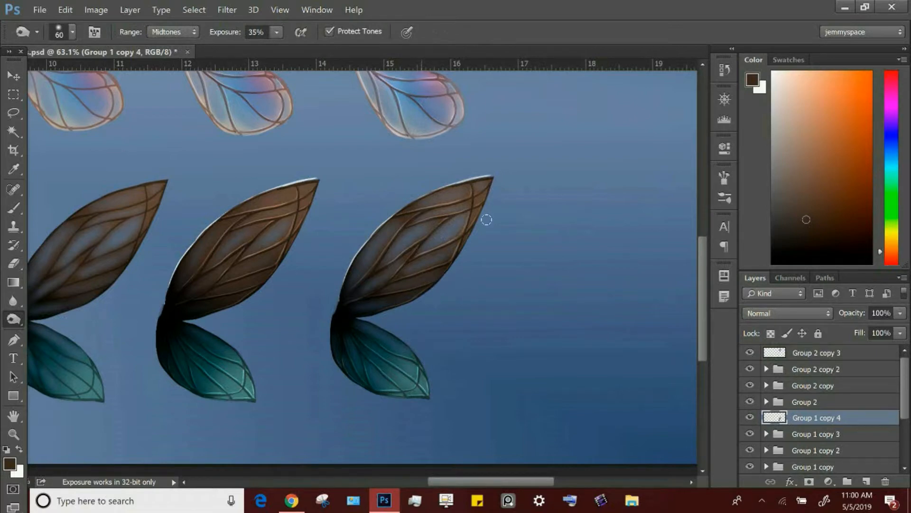
pyautogui.press('[')
# Dodge the brown lobe's right edge and the teal lobe's bottom edge in Highlights at 64% exposure, reducing the brush to 175 px.
pyautogui.rightClick(20, 321)
pyautogui.click(57, 315)
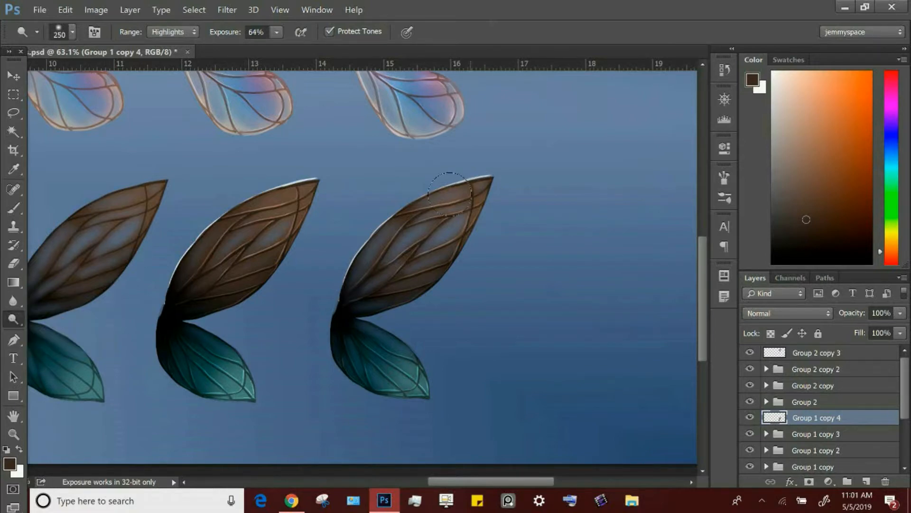
pyautogui.press('[')
pyautogui.press(']')
pyautogui.moveTo(384, 291)
pyautogui.mouseDown()
pyautogui.moveTo(450, 250)
pyautogui.moveTo(495, 186)
pyautogui.mouseUp()
pyautogui.moveTo(353, 375)
pyautogui.mouseDown()
pyautogui.moveTo(406, 395)
pyautogui.moveTo(435, 385)
pyautogui.mouseUp()
pyautogui.press('[')
pyautogui.press('[')
pyautogui.press('[')
pyautogui.press(']')
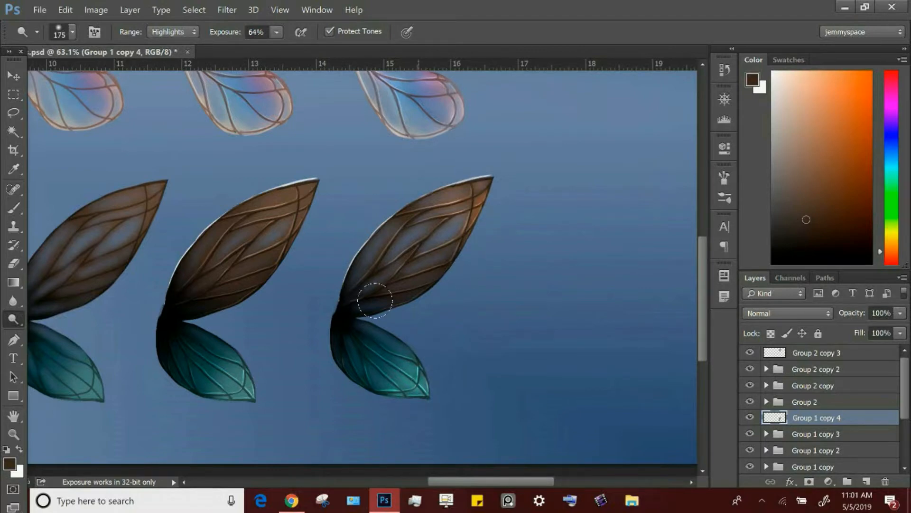
# Switch the Dodge range to Midtones and brighten the brown lobe's upper cells near the tip, resizing the brush to 200 px.
pyautogui.click(175, 32)
pyautogui.click(169, 51)
pyautogui.moveTo(454, 193)
pyautogui.mouseDown()
pyautogui.moveTo(433, 200)
pyautogui.moveTo(454, 205)
pyautogui.mouseUp()
pyautogui.press(']')
pyautogui.press(']')
pyautogui.press(']')
pyautogui.press('[')
pyautogui.press('[')
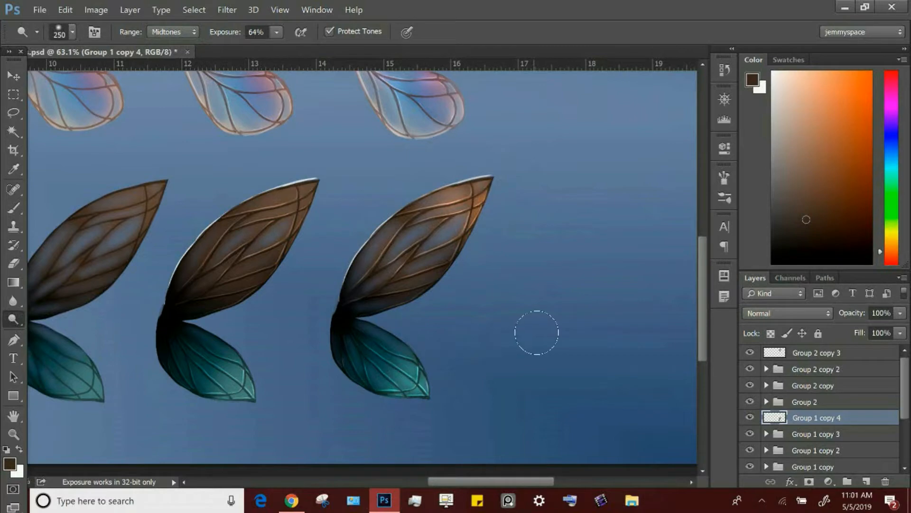
pyautogui.press(']')
pyautogui.press(']')
pyautogui.press('[')
pyautogui.press('[')
# Lower the Group 1 copy 4 layer's opacity to 89% and fade the wing's edges with the 46% Eraser, using brushes up to 300 px.
pyautogui.click(900, 333)
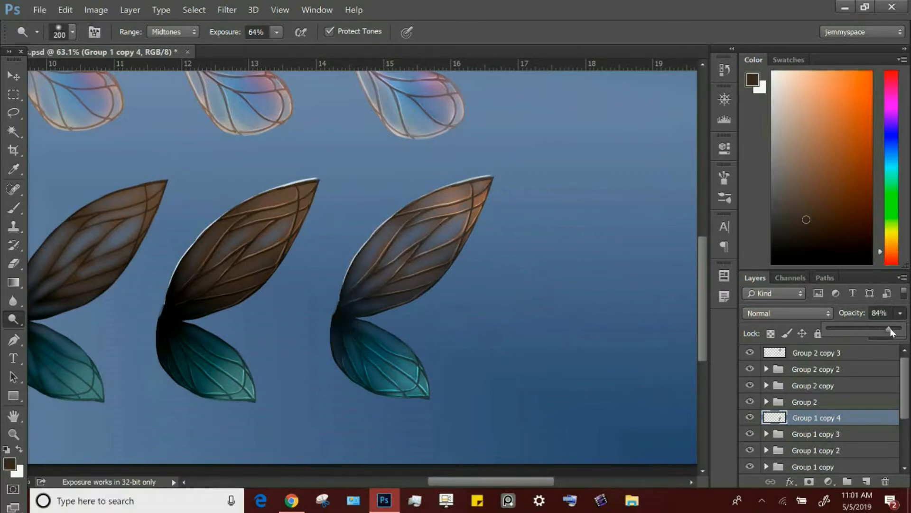
pyautogui.click(13, 264)
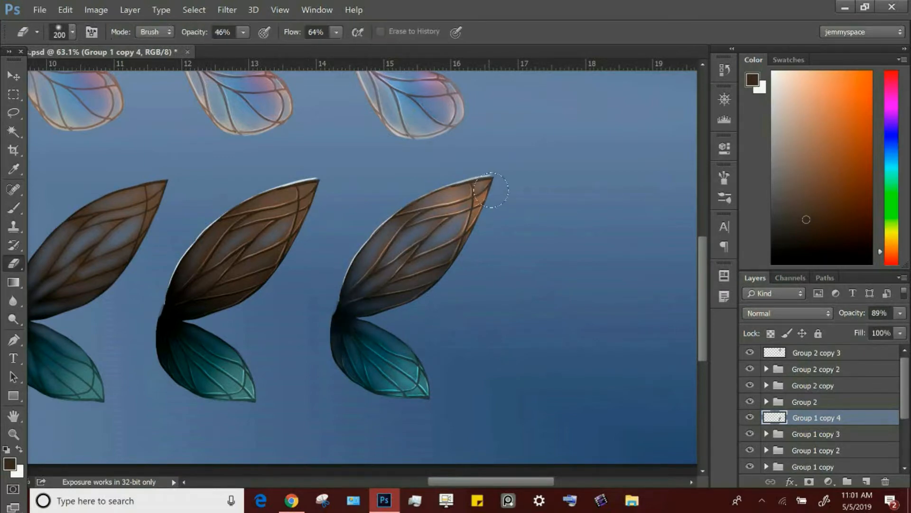
pyautogui.press('[')
pyautogui.press(']')
pyautogui.press(']')
pyautogui.press(']')
pyautogui.press(']')
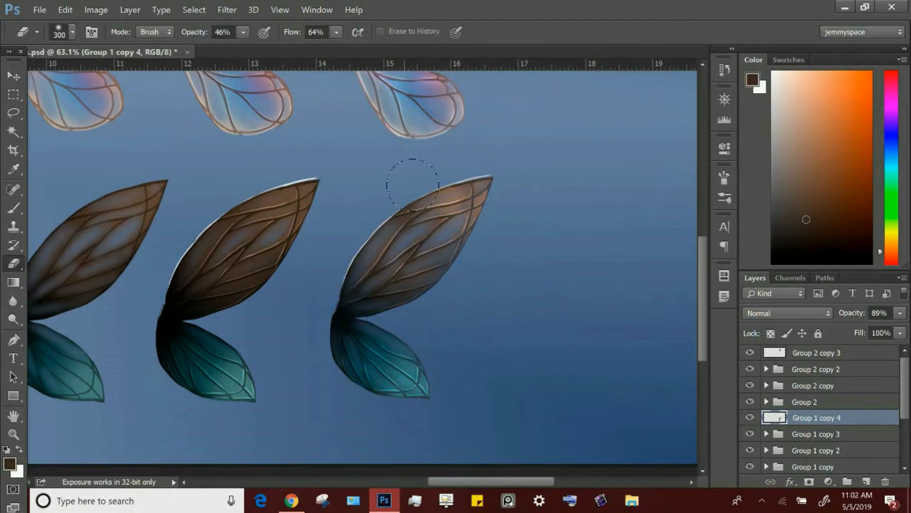
pyautogui.press('[')
pyautogui.press('[')
pyautogui.press('[')
# Save the wings document with both finished wing rows in view.
pyautogui.scroll(2, 704, 278)
pyautogui.moveTo(702, 277); pyautogui.dragTo(702, 273)
pyautogui.press('z')
pyautogui.moveTo(592, 283); pyautogui.dragTo(565, 287)
pyautogui.click(39, 10)
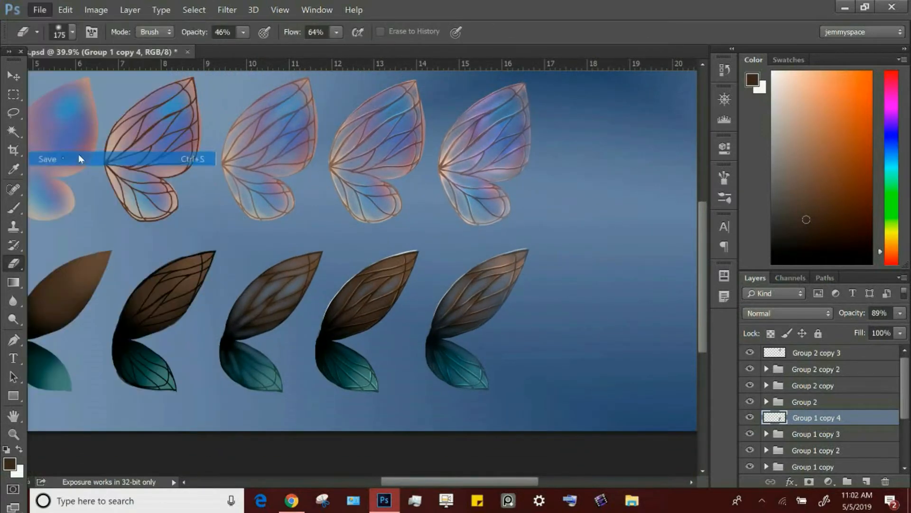
pyautogui.click(78, 154)
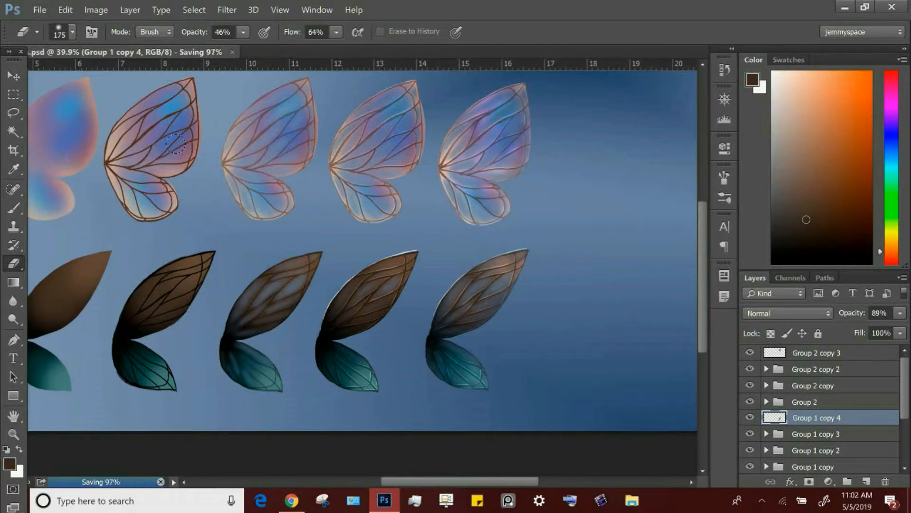
# Duplicate the Group 1 copy 4 layer and place the copy to the right of the last dark wing.
pyautogui.click(118, 14)
pyautogui.click(183, 34)
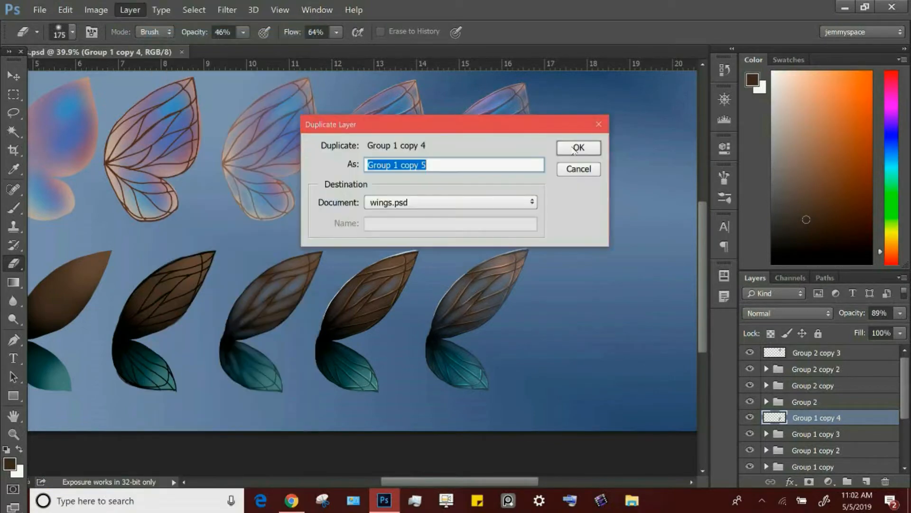
pyautogui.press('Return')
pyautogui.click(21, 82)
pyautogui.moveTo(535, 332); pyautogui.dragTo(665, 325)
pyautogui.scroll(1, 702, 307)
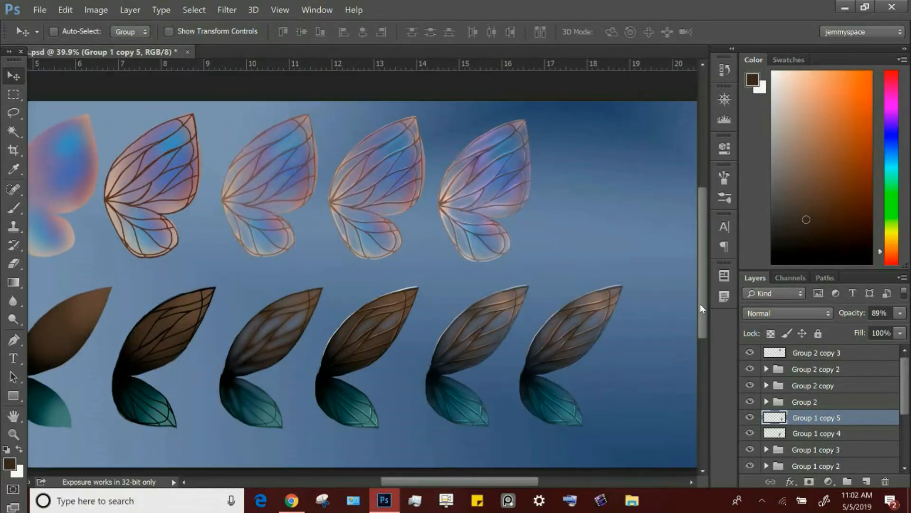
# Duplicate the Group 2 copy 3 layer, place the copy level with the last iridescent wing on its right, and save the document.
pyautogui.click(852, 355)
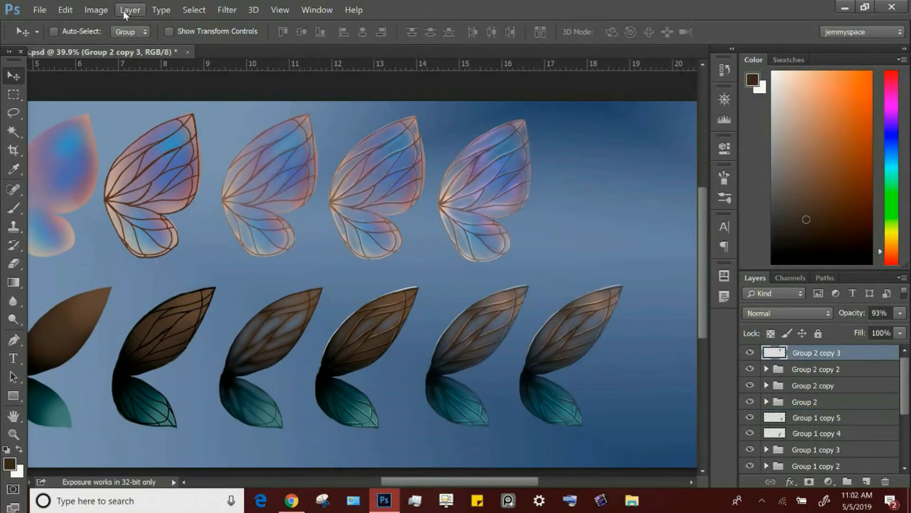
pyautogui.click(129, 9)
pyautogui.click(184, 34)
pyautogui.click(578, 147)
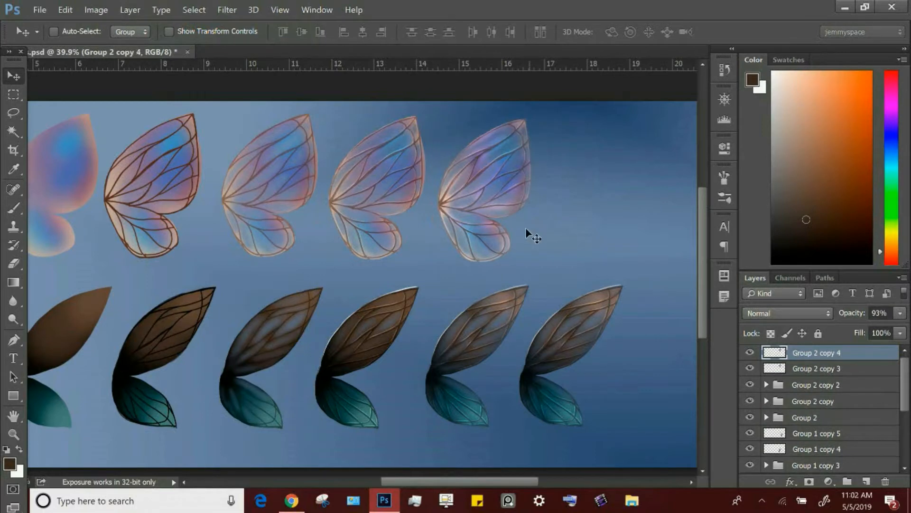
pyautogui.moveTo(525, 226); pyautogui.dragTo(642, 243)
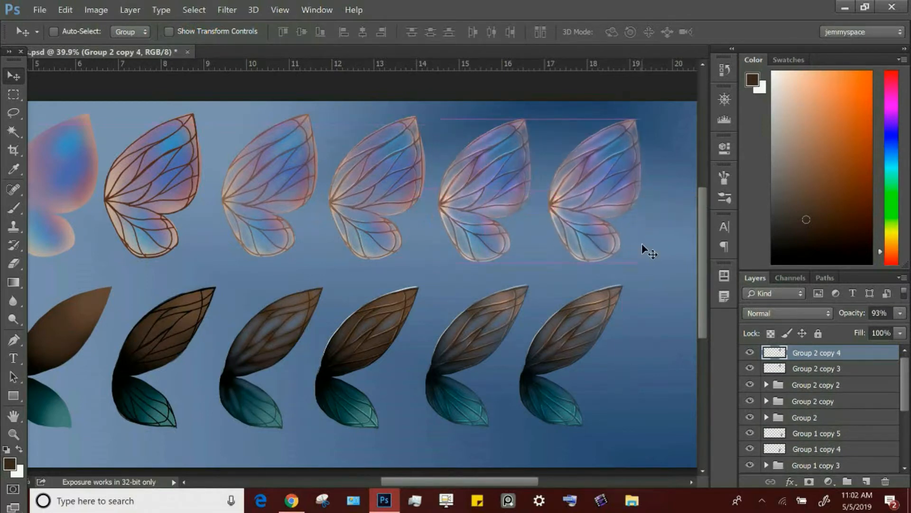
pyautogui.click(38, 11)
pyautogui.click(63, 159)
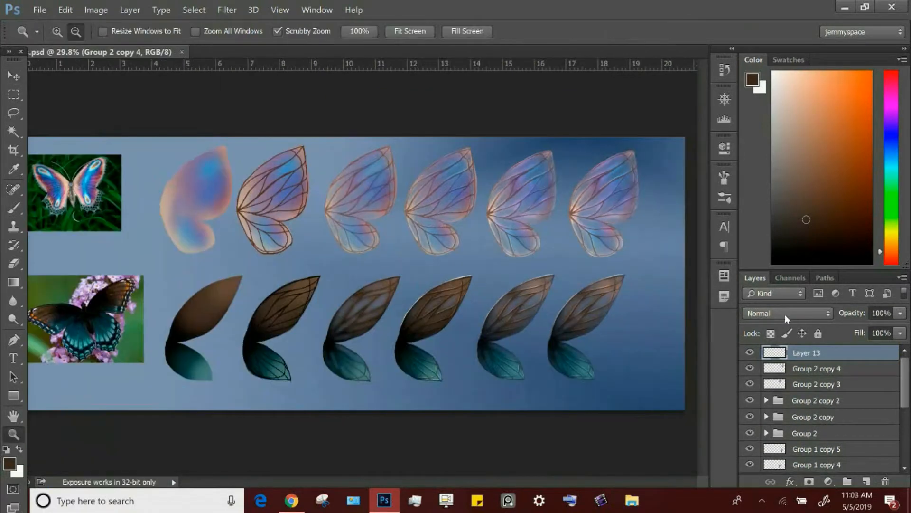
# Set the blend mode of the new empty layer above the wing copies to Color Dodge.
pyautogui.click(785, 314)
pyautogui.click(762, 131)
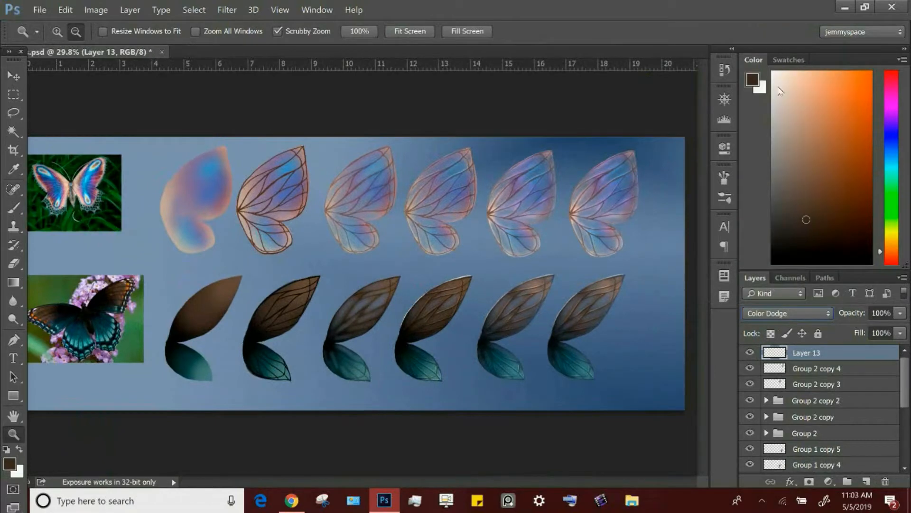
# Switch to the Brush tool with a soft round tip at 125 px.
pyautogui.click(778, 77)
pyautogui.click(15, 208)
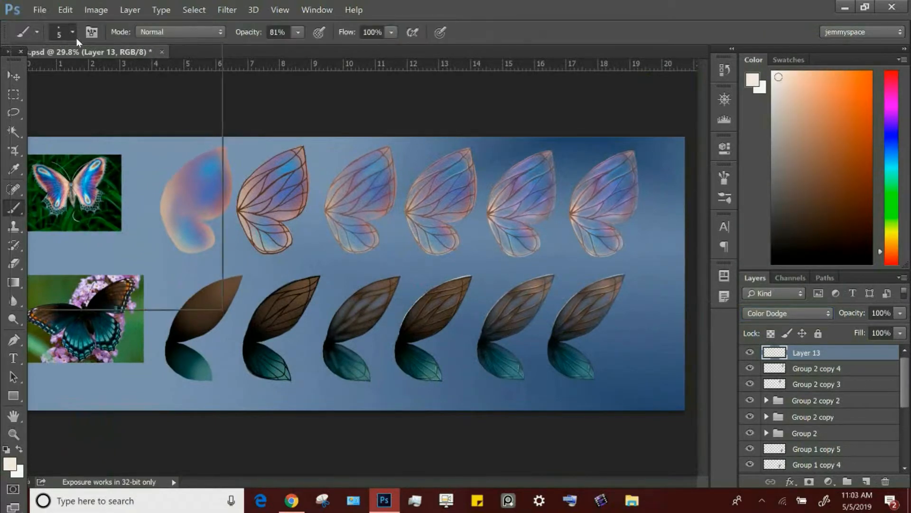
pyautogui.click(71, 32)
pyautogui.click(127, 247)
pyautogui.click(268, 107)
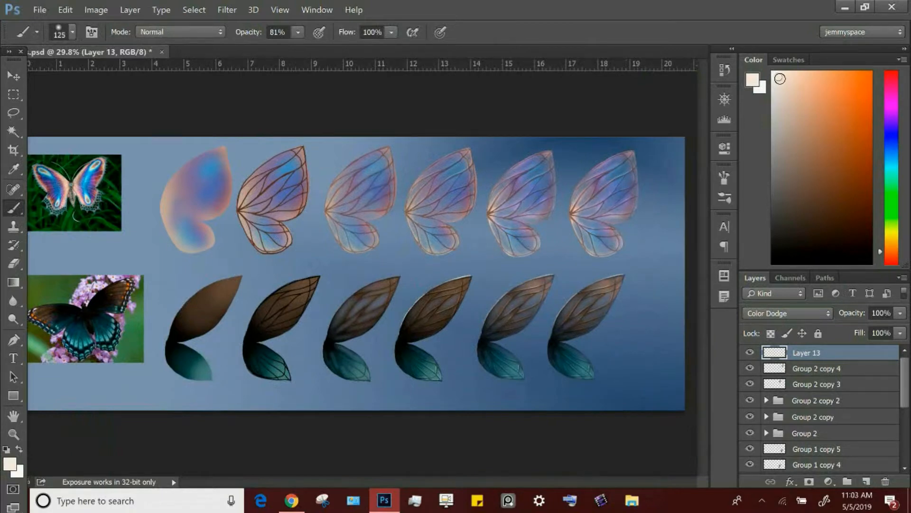
# Paint bright blue glow across the upper and lower parts of the last iridescent wing on Layer 13.
pyautogui.click(892, 264)
pyautogui.click(889, 141)
pyautogui.click(846, 88)
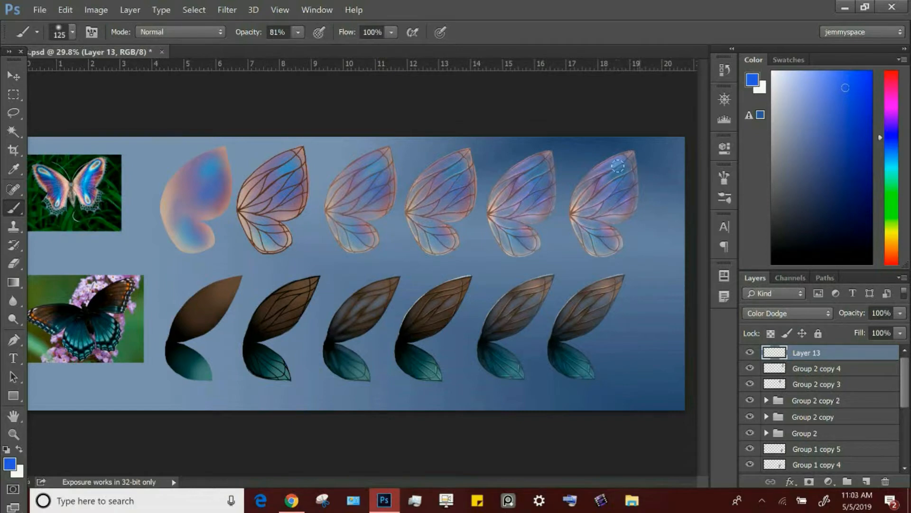
pyautogui.press(']')
pyautogui.moveTo(617, 165); pyautogui.dragTo(623, 167)
pyautogui.press(']')
pyautogui.moveTo(602, 183); pyautogui.dragTo(626, 186)
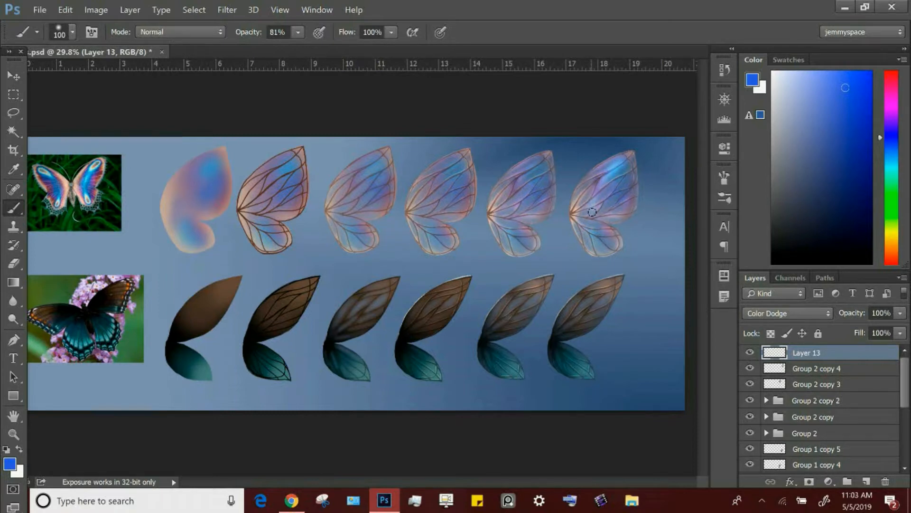
pyautogui.moveTo(604, 235); pyautogui.dragTo(602, 232)
pyautogui.press('[')
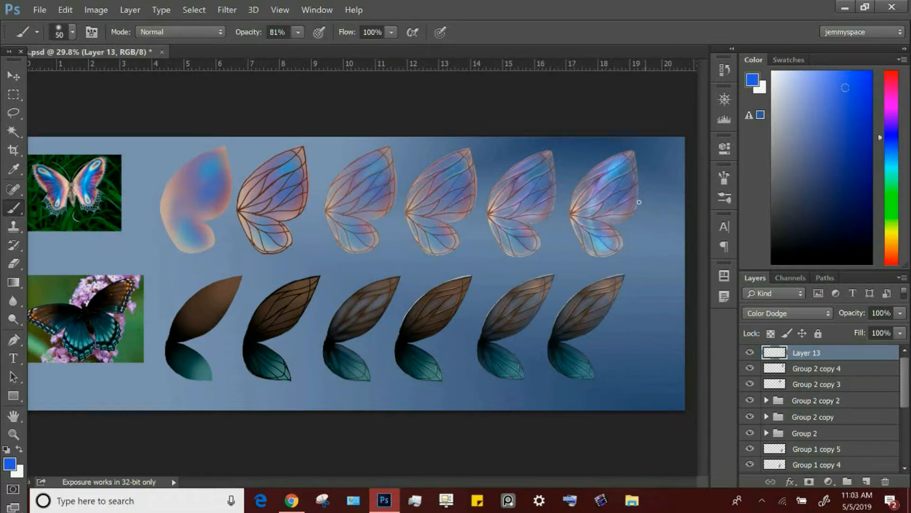
# Add pink-red highlights near the upper tip and on the lower lobe of the last iridescent wing.
pyautogui.press(']')
pyautogui.moveTo(892, 121); pyautogui.dragTo(890, 80)
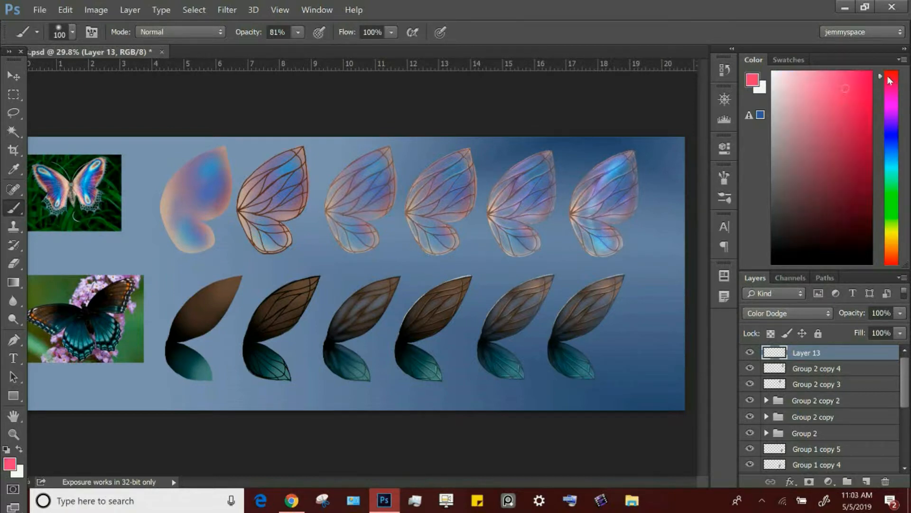
pyautogui.click(866, 78)
pyautogui.moveTo(615, 166); pyautogui.dragTo(635, 151)
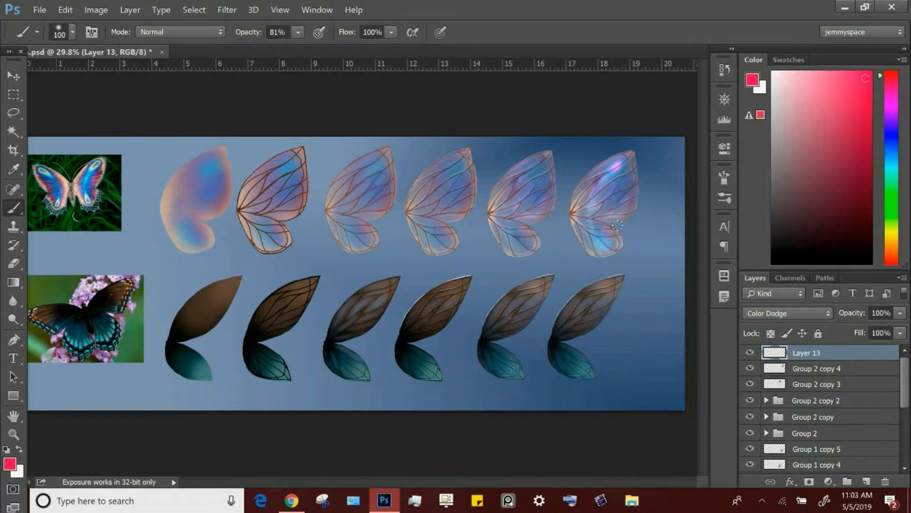
pyautogui.click(610, 245)
# Brush a broad saturated blue glow over the inner part of the last iridescent wing with a 300 px brush.
pyautogui.click(893, 135)
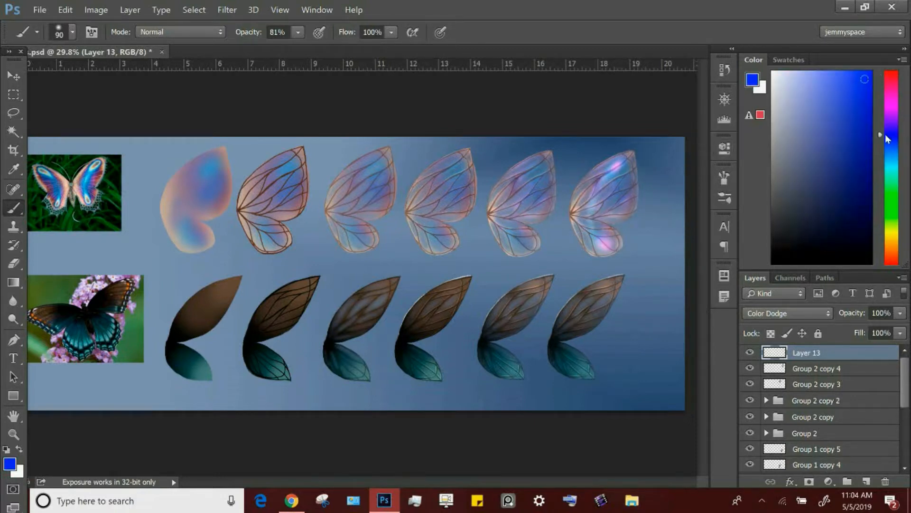
pyautogui.press(']')
pyautogui.press(']')
pyautogui.press(']')
pyautogui.press(']')
pyautogui.press(']')
pyautogui.press(']')
pyautogui.press(']')
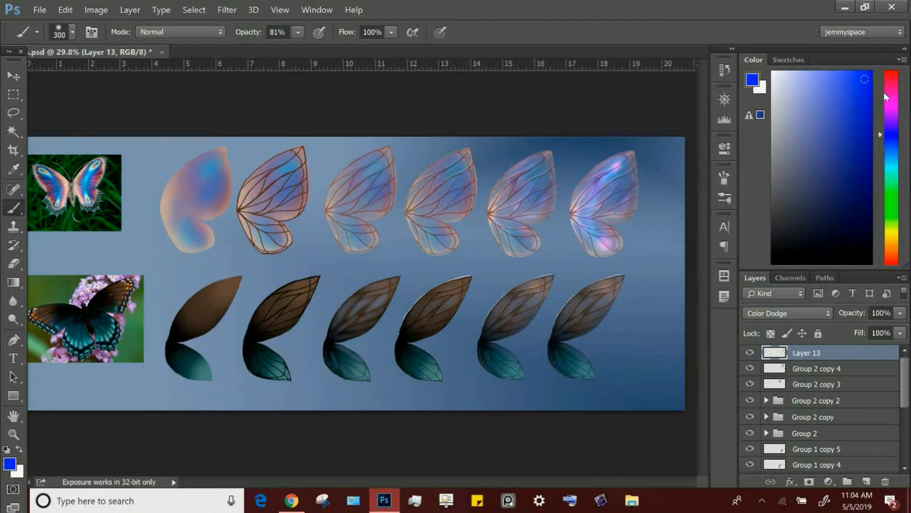
# Paint a large soft pink-red glow over the middle and outer area of the last iridescent wing.
pyautogui.click(881, 75)
pyautogui.click(850, 114)
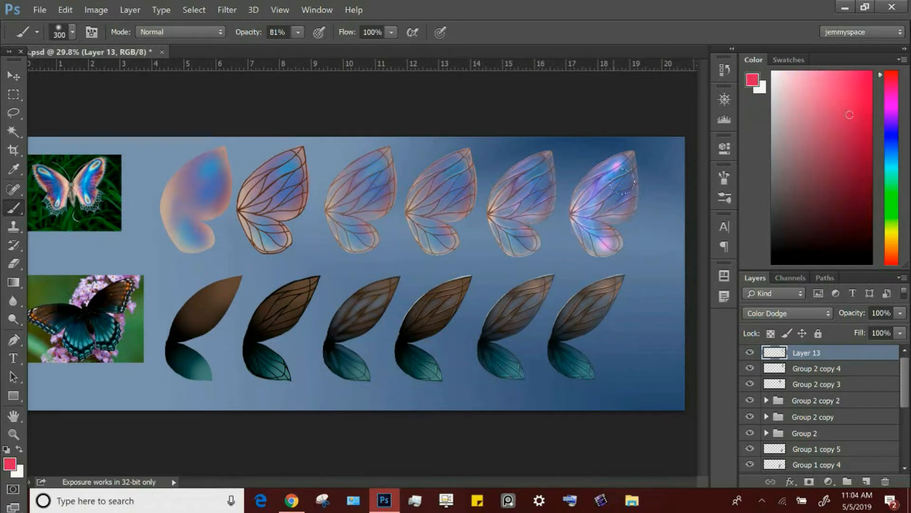
pyautogui.moveTo(608, 214); pyautogui.dragTo(617, 190)
pyautogui.press('[')
pyautogui.press('[')
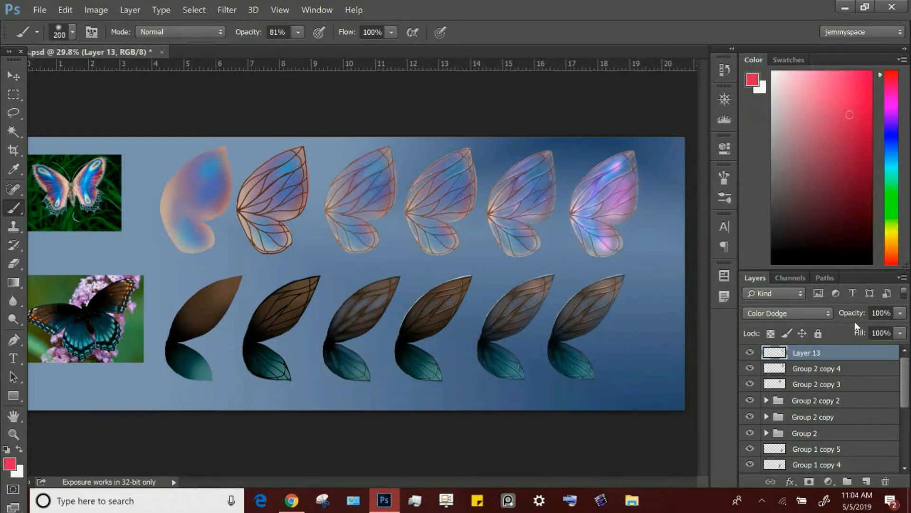
# Lower the opacity of the Color Dodge layer to 50%, comparing the wing with the glow hidden and shown.
pyautogui.moveTo(899, 318); pyautogui.dragTo(869, 334)
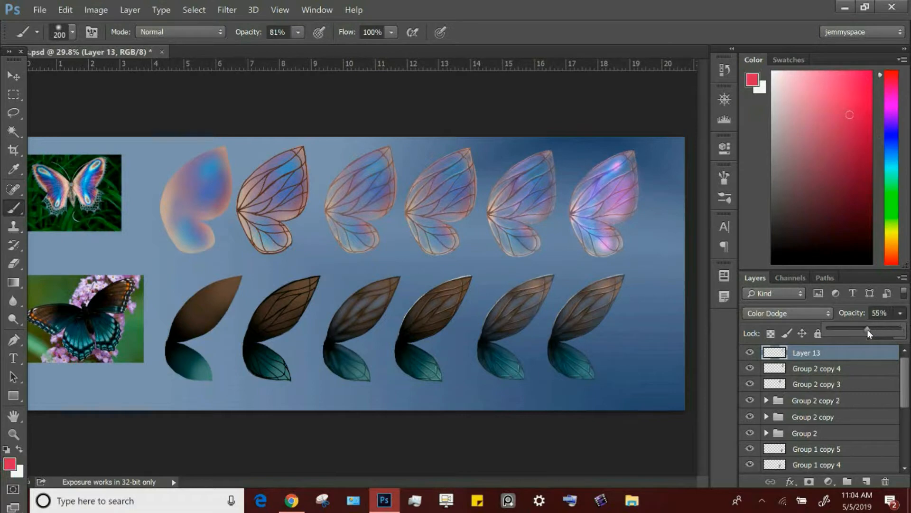
pyautogui.click(750, 353)
pyautogui.click(750, 353)
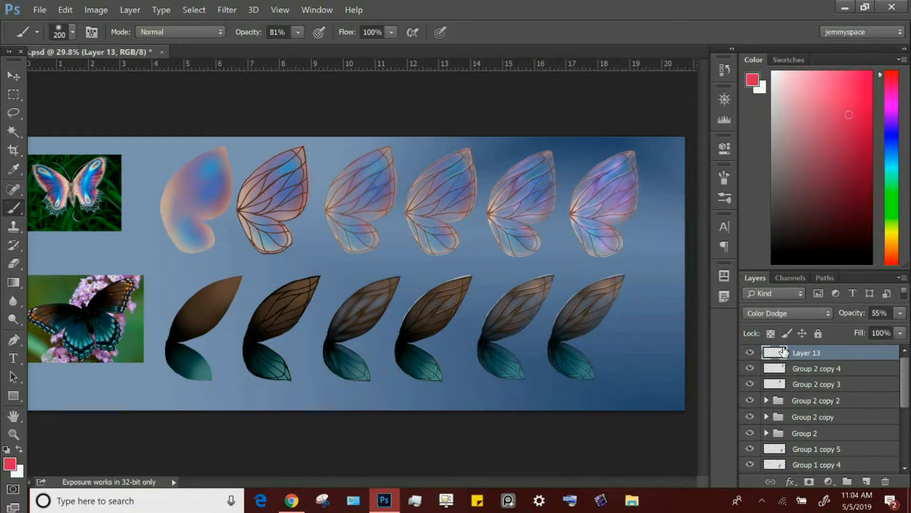
pyautogui.click(899, 315)
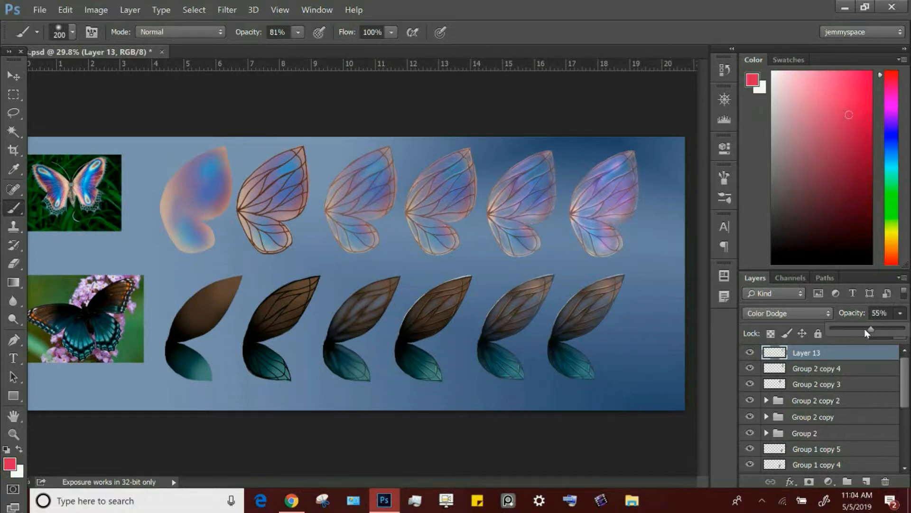
# Try a soft white glow stroke past the outer edge of the last iridescent wing.
pyautogui.click(19, 266)
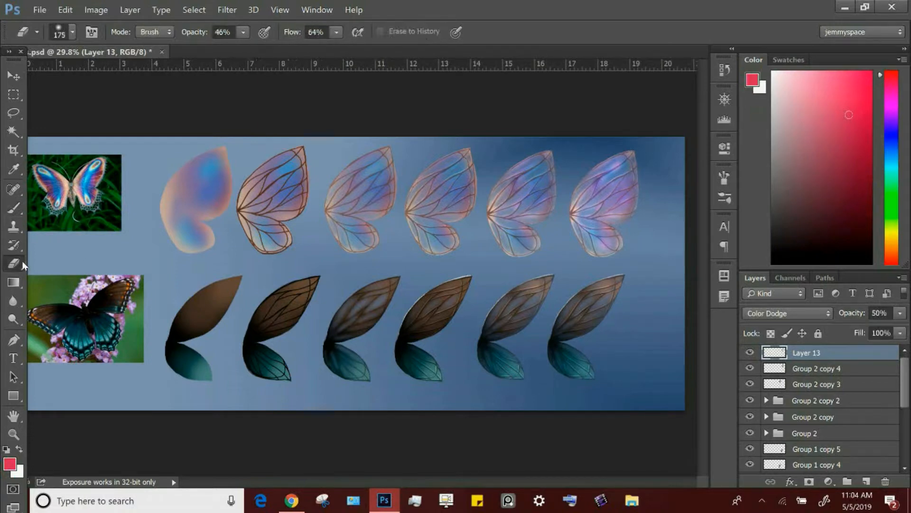
pyautogui.press('[')
pyautogui.press('[')
pyautogui.click(19, 207)
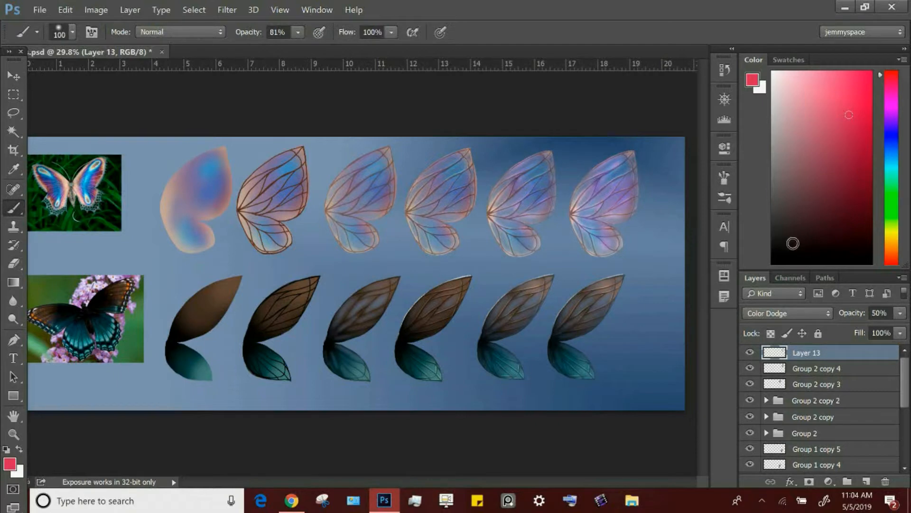
pyautogui.moveTo(793, 81); pyautogui.dragTo(773, 73)
pyautogui.press(']')
pyautogui.press(']')
pyautogui.press(']')
pyautogui.moveTo(634, 147); pyautogui.dragTo(648, 188)
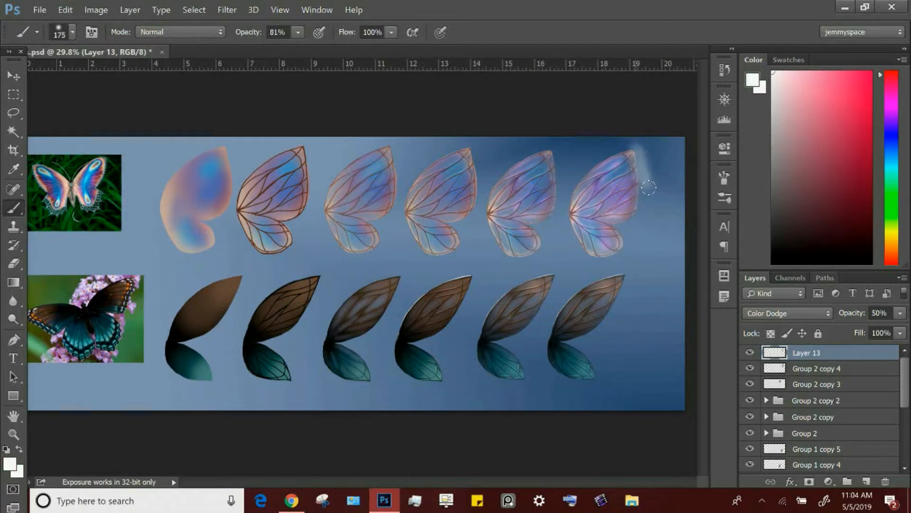
pyautogui.hotkey('ctrl', 'z')
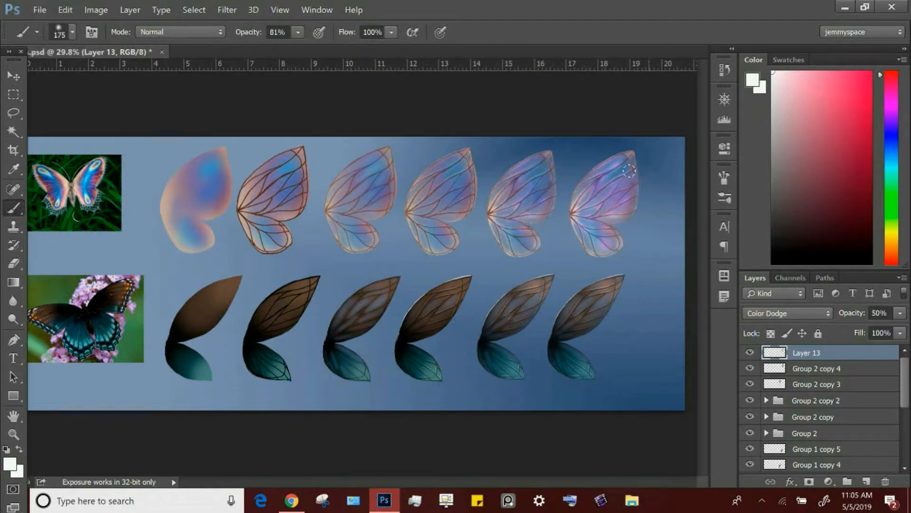
pyautogui.press('[')
pyautogui.press('[')
pyautogui.hotkey('ctrl', 'z')
# Clip Layer 13 to the Group 2 copy 4 wing layer beneath it.
pyautogui.press('alt')
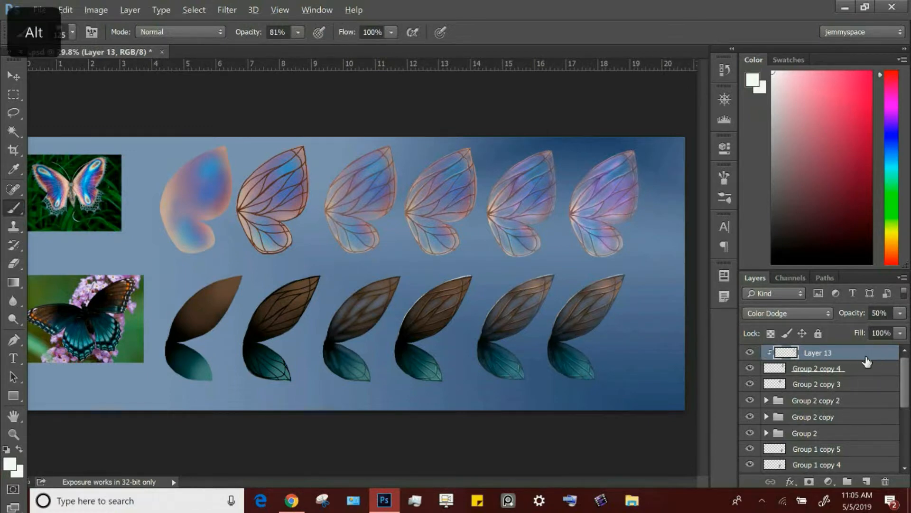
pyautogui.hotkey('ctrl', 'e')
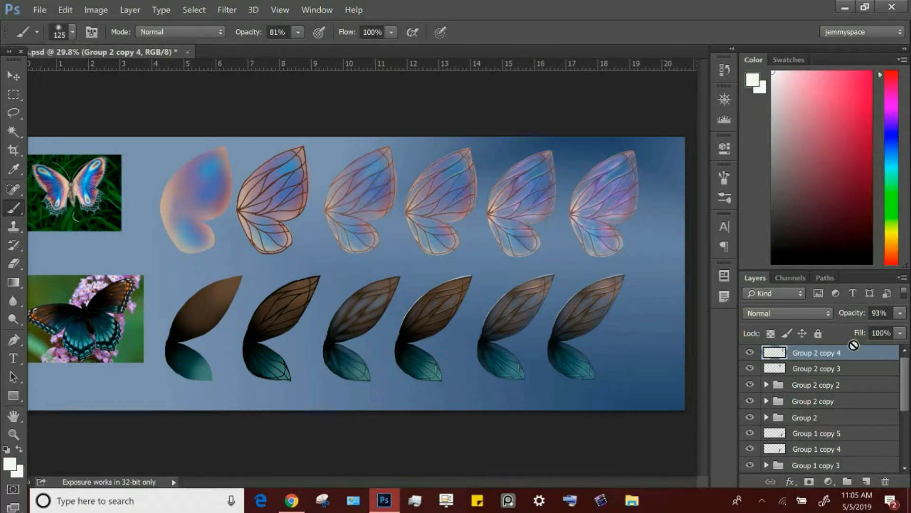
pyautogui.hotkey('ctrl', 'z')
# Set the clipped Color Dodge layer's opacity to 72% and merge it into Group 2 copy 4.
pyautogui.click(901, 312)
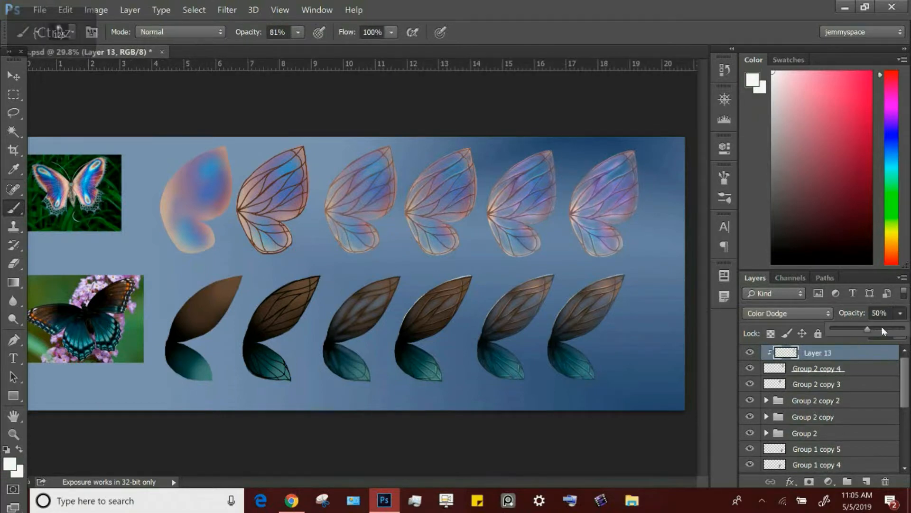
pyautogui.click(883, 331)
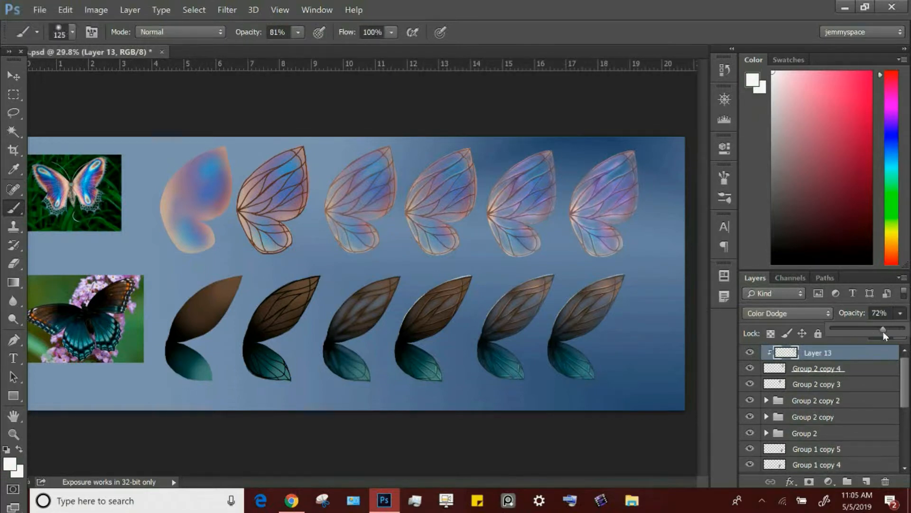
pyautogui.click(858, 359)
pyautogui.hotkey('ctrl', 'e')
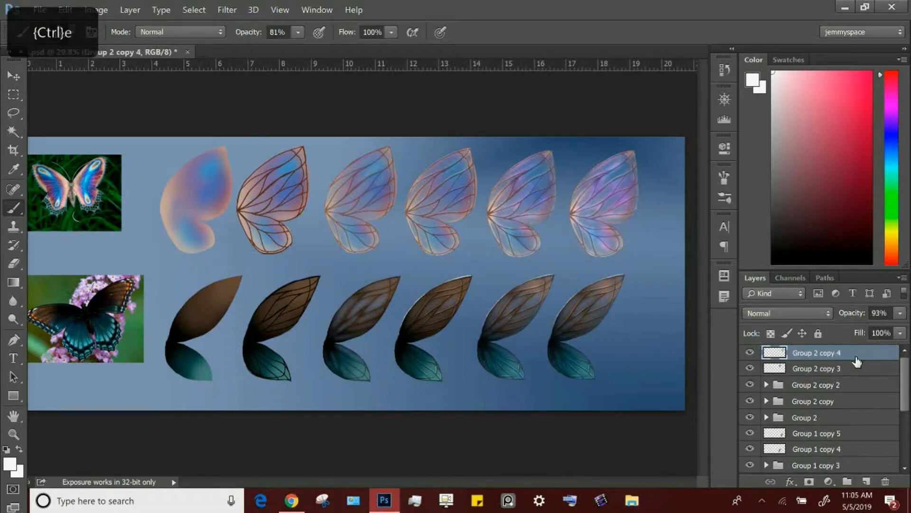
# Choose a speckled texture brush tip at 25 px for close-up work on the last iridescent wing.
pyautogui.click(69, 31)
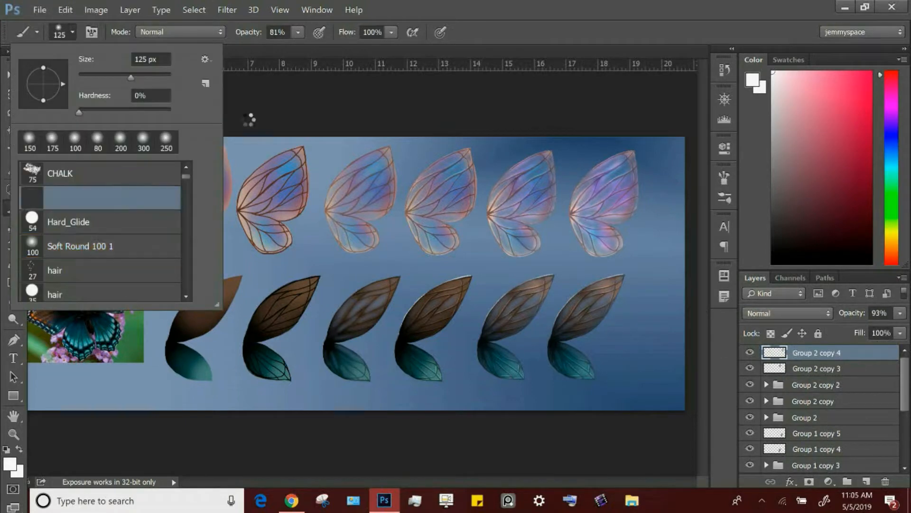
pyautogui.click(287, 110)
pyautogui.press('z')
pyautogui.moveTo(643, 164); pyautogui.dragTo(684, 164)
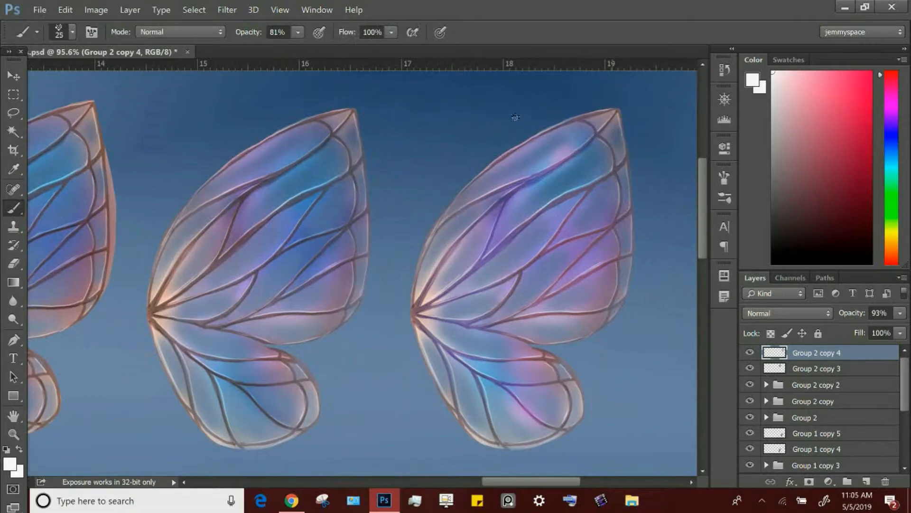
# Try white speckled strokes beside and on the upper edge of the last iridescent wing.
pyautogui.moveTo(452, 124); pyautogui.dragTo(455, 139)
pyautogui.click(443, 150)
pyautogui.click(455, 158)
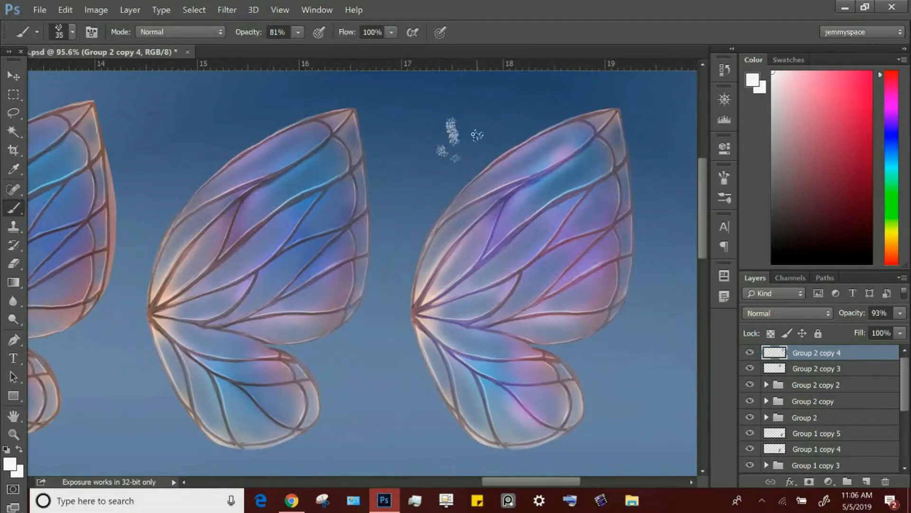
pyautogui.hotkey('ctrl', 'z')
pyautogui.hotkey('ctrl', 'z')
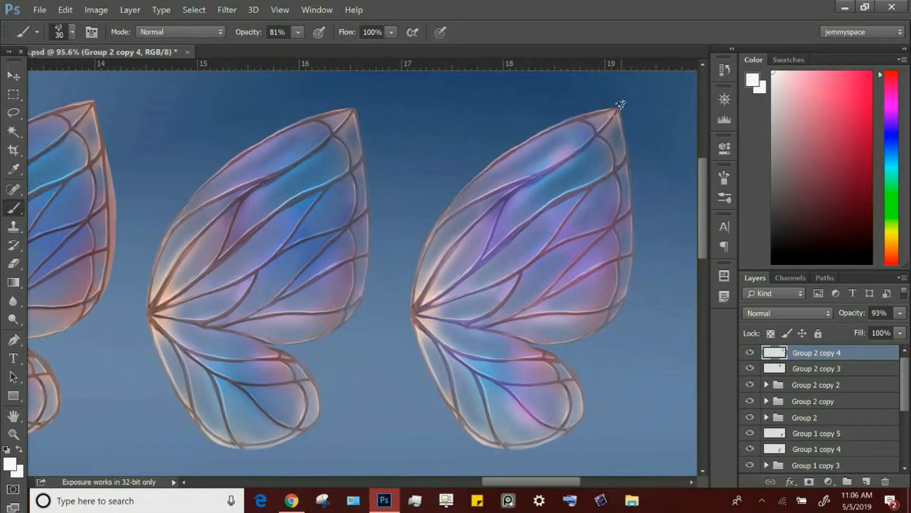
pyautogui.click(586, 120)
pyautogui.hotkey('ctrl', 'z')
pyautogui.click(867, 481)
pyautogui.hotkey('ctrl', 'z')
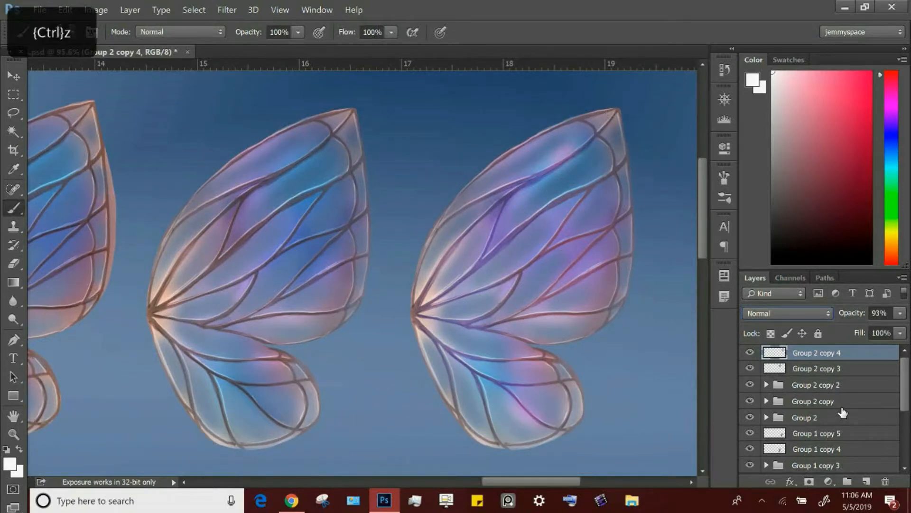
# Add a new layer above the wing copies and set its blend mode to Overlay.
pyautogui.click(867, 482)
pyautogui.click(799, 313)
pyautogui.click(750, 163)
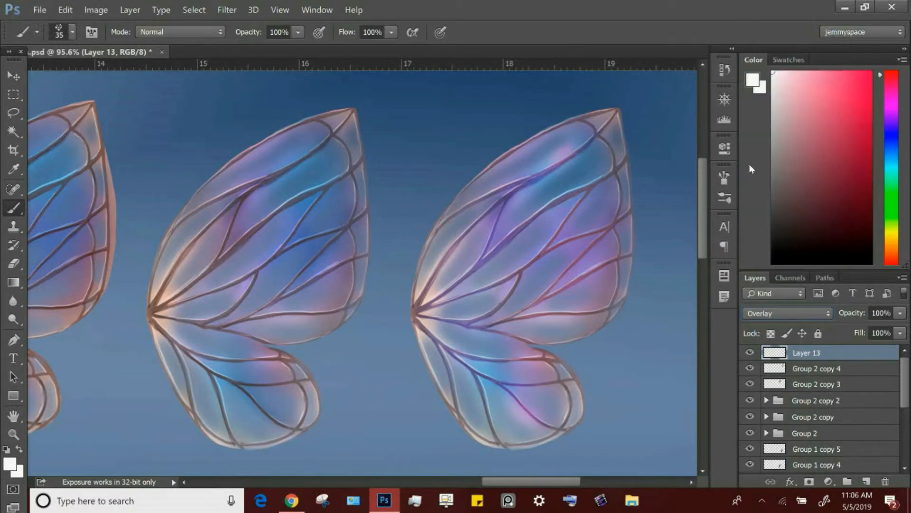
# Dab white speckles at the tip, upper edge and veins of the last iridescent wing with a 30 px brush.
pyautogui.press(']')
pyautogui.press('[')
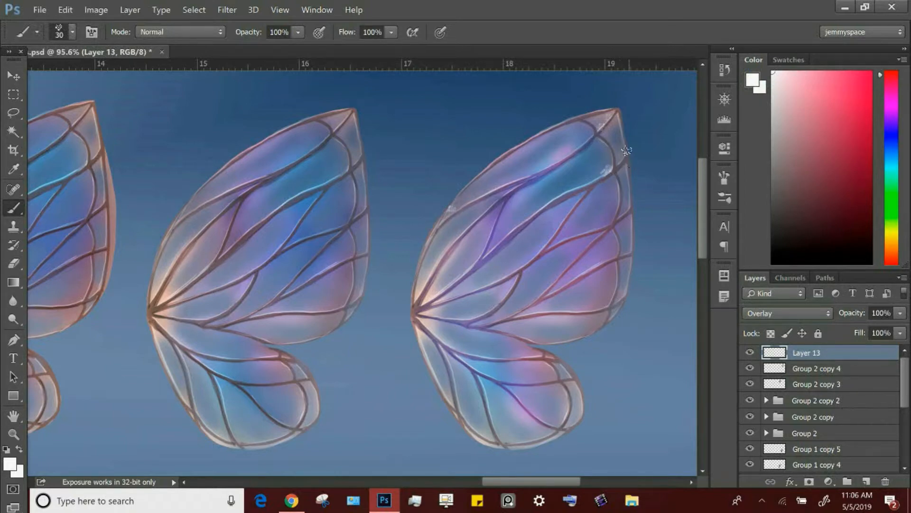
pyautogui.moveTo(626, 150); pyautogui.dragTo(623, 140)
pyautogui.click(551, 244)
# Set the brush opacity to 47% and scatter larger white speckles along the wing's edges, veins and lower lobe.
pyautogui.moveTo(298, 32); pyautogui.dragTo(261, 47)
pyautogui.press(']')
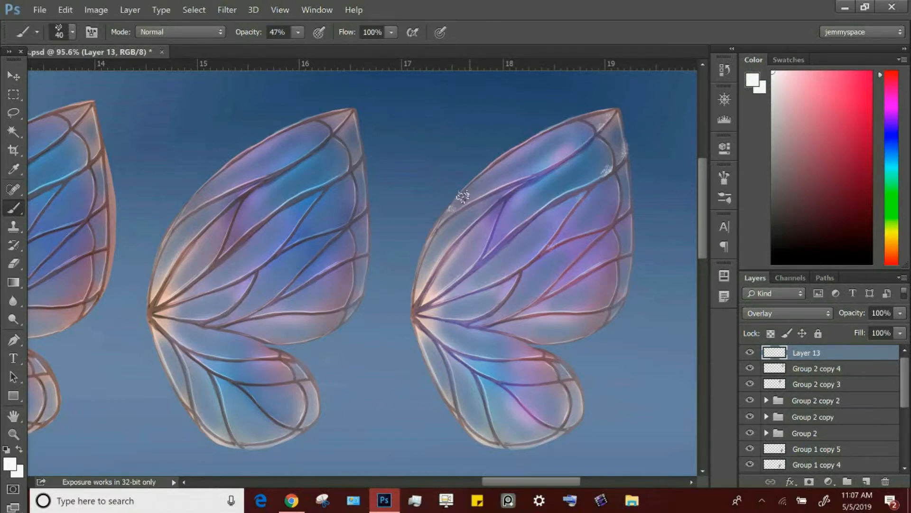
pyautogui.press(']')
pyautogui.click(601, 317)
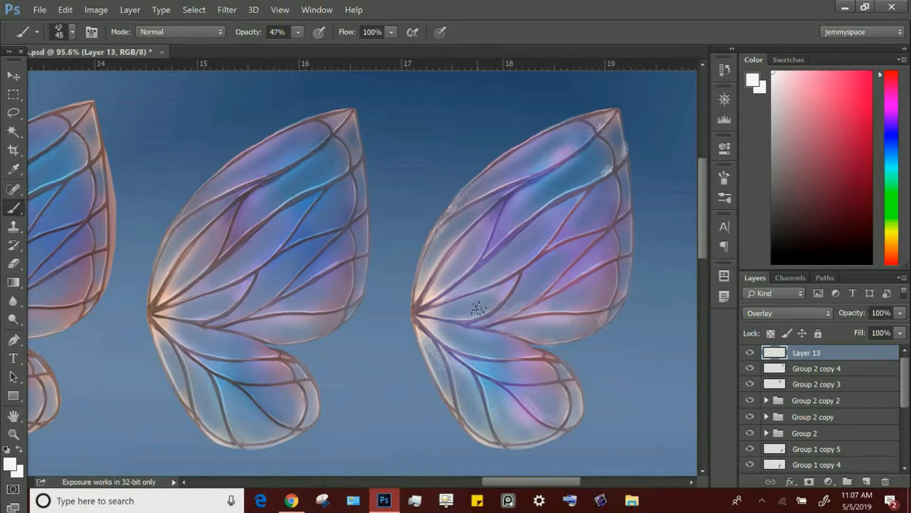
pyautogui.moveTo(497, 208); pyautogui.dragTo(499, 231)
pyautogui.press(']')
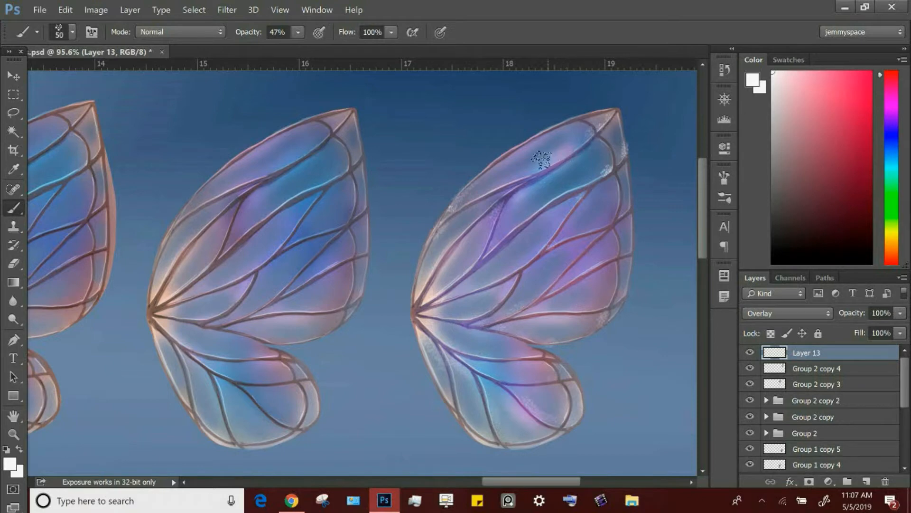
pyautogui.press(']')
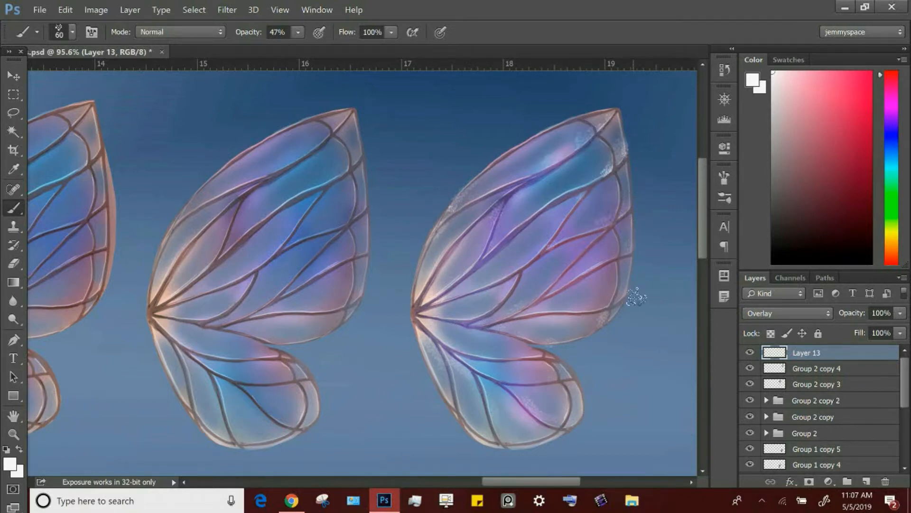
# Erase the speckles spilling past the outer edge of the last iridescent wing's tip with the Eraser at 100% opacity.
pyautogui.click(24, 271)
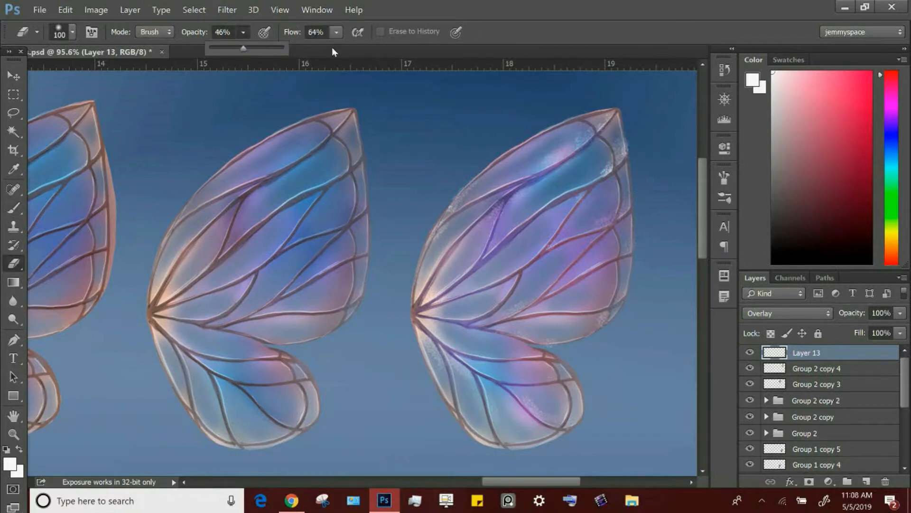
pyautogui.press('0')
pyautogui.press('[')
pyautogui.press('[')
pyautogui.press('[')
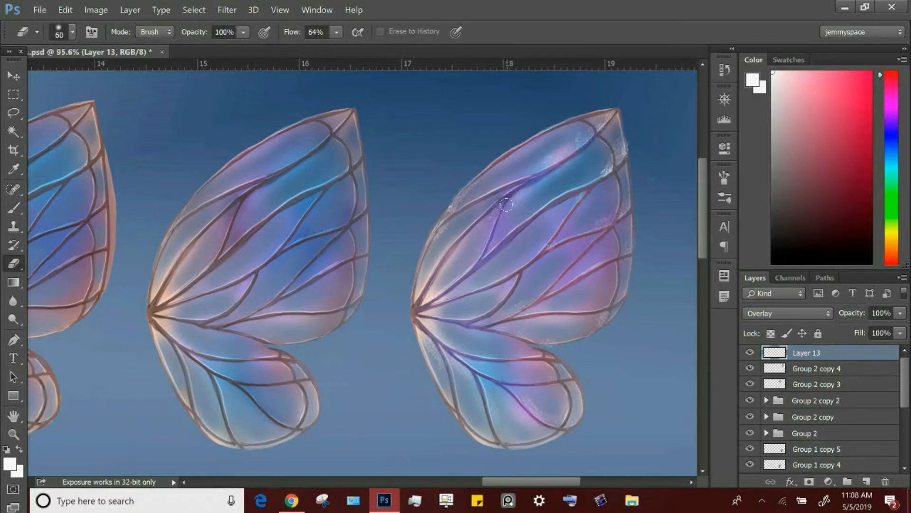
pyautogui.press('[')
pyautogui.press('[')
pyautogui.press('[')
pyautogui.press(']')
pyautogui.moveTo(626, 144); pyautogui.dragTo(630, 166)
# Thin the white speckles along the wing's outer edge, veins and lower lobe with an eraser around 45 px.
pyautogui.press(']')
pyautogui.press('[')
pyautogui.press('[')
pyautogui.press(']')
pyautogui.press(']')
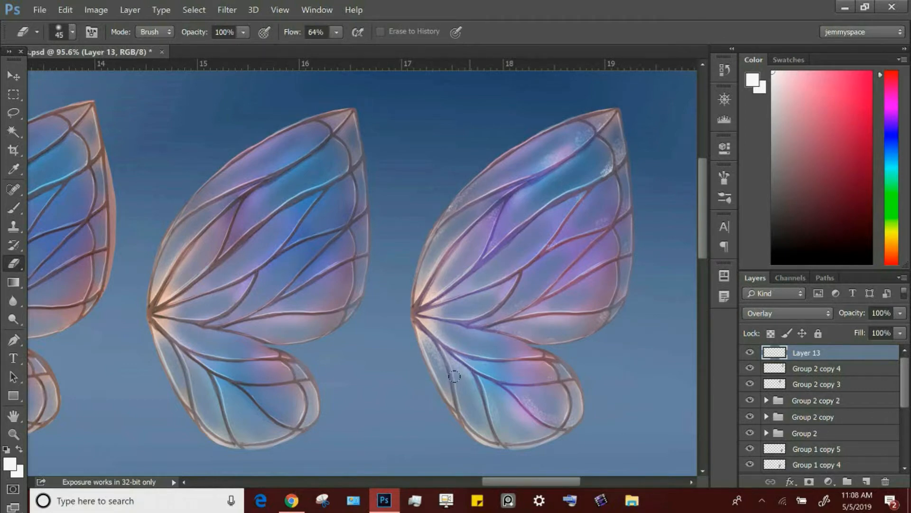
pyautogui.press(']')
pyautogui.press(']')
pyautogui.press('[')
pyautogui.press('[')
# Return to the Brush tool and save the document with the cleaned-up speckles.
pyautogui.click(13, 208)
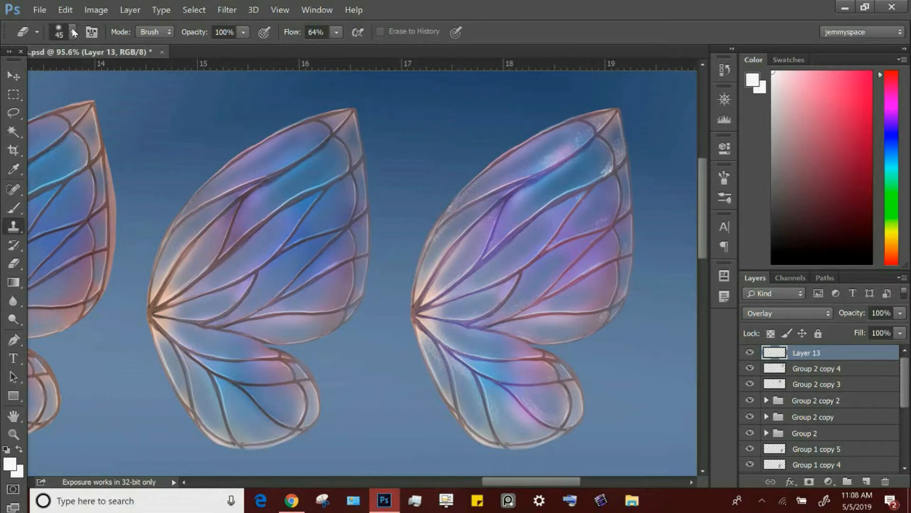
pyautogui.click(42, 13)
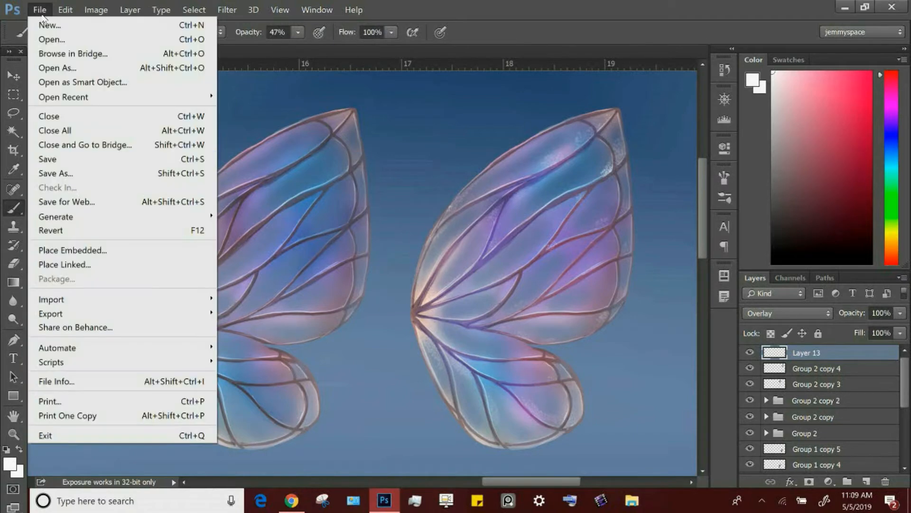
pyautogui.click(76, 157)
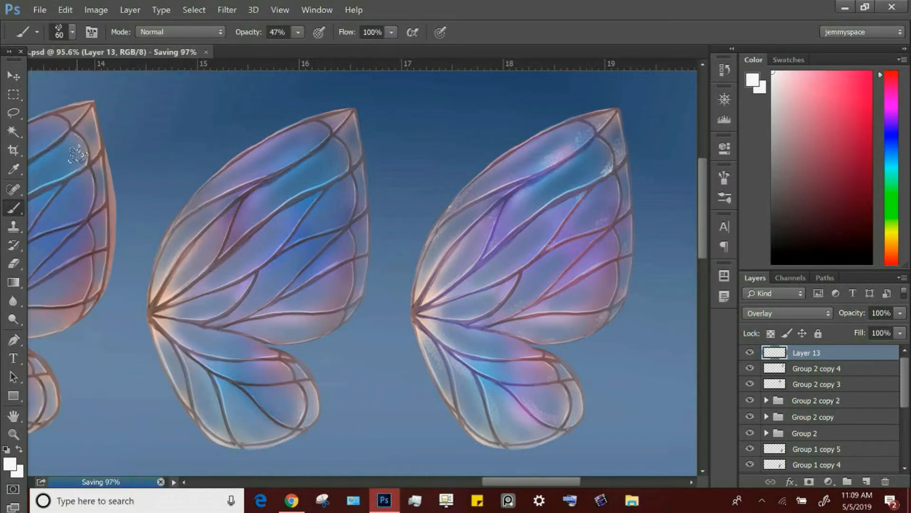
# Choose the Hard_Glide brush at 100% opacity with a pale pink colour.
pyautogui.click(72, 32)
pyautogui.click(129, 235)
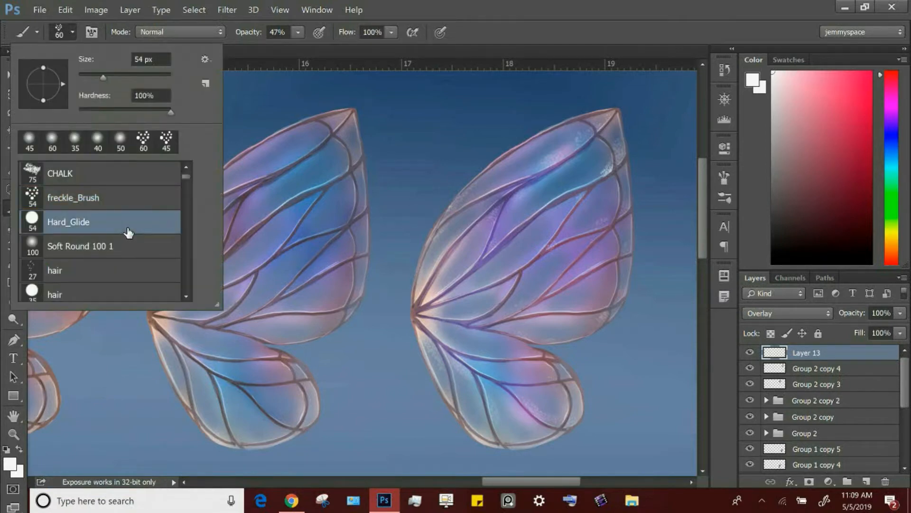
pyautogui.click(298, 32)
pyautogui.moveTo(296, 41); pyautogui.dragTo(570, 26)
pyautogui.click(782, 79)
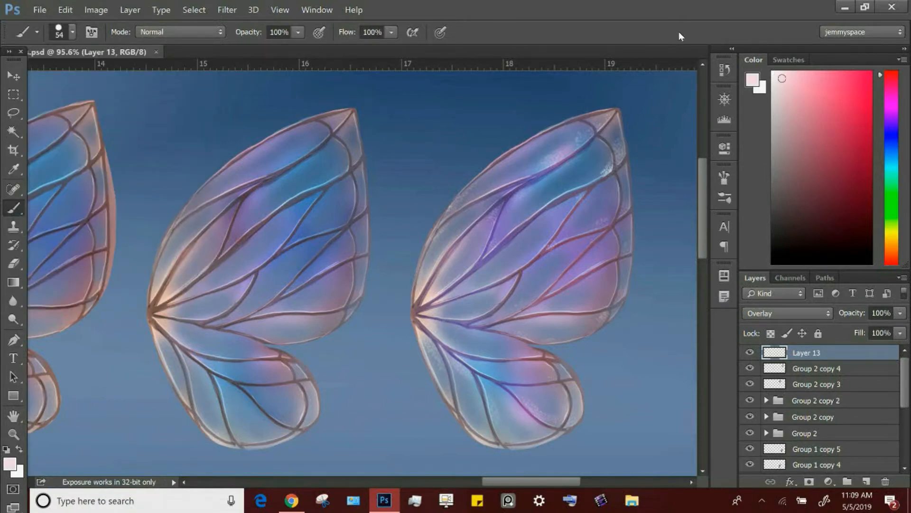
# Shrink the brush to 3 px and dot tiny pale pink sparkles on and around the last iridescent wing.
pyautogui.press('[')
pyautogui.press('[')
pyautogui.press('[')
pyautogui.press('[')
pyautogui.press('[')
pyautogui.press('[')
pyautogui.press('[')
pyautogui.press('[')
pyautogui.press('[')
pyautogui.press('[')
pyautogui.moveTo(540, 171); pyautogui.dragTo(577, 127)
# Save the document with the pink sparkles added around the iridescent wing.
pyautogui.press('z')
pyautogui.scroll(-3, 701, 278)
pyautogui.press('z')
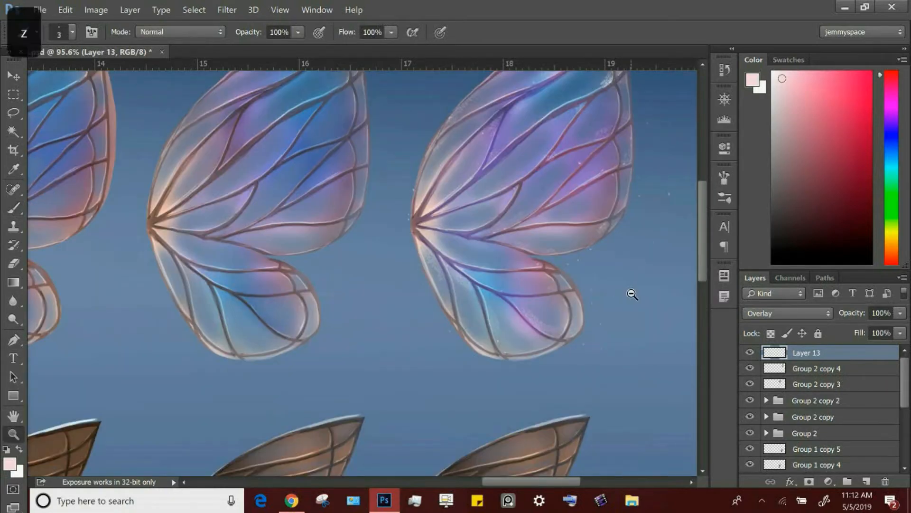
pyautogui.keyDown('alt'); pyautogui.click(593, 293); pyautogui.keyUp('alt')
pyautogui.keyDown('alt'); pyautogui.click(581, 290); pyautogui.keyUp('alt')
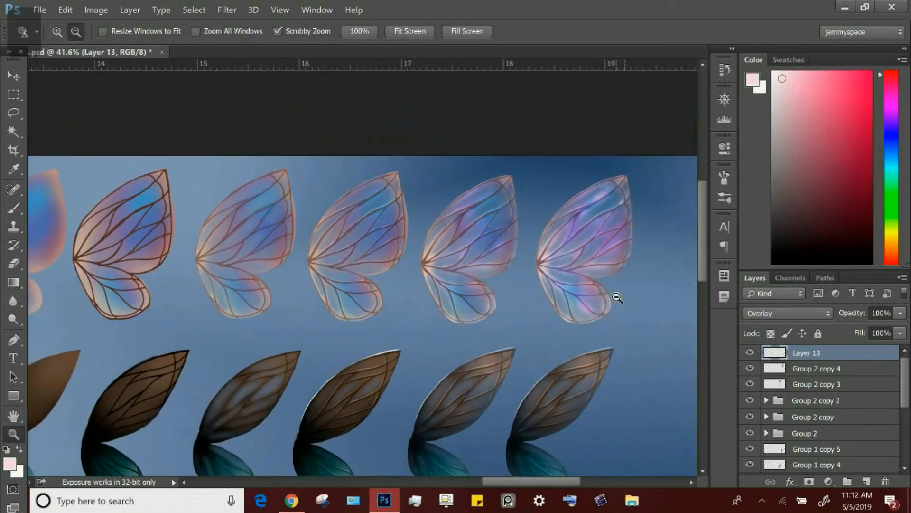
pyautogui.click(40, 10)
pyautogui.click(48, 159)
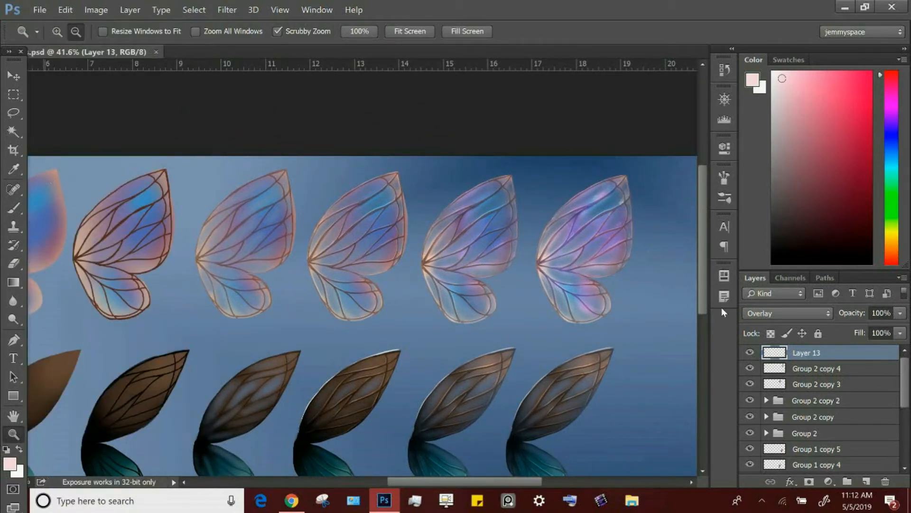
# Add a new layer above Group 1 copy 5 and set its blend mode to Color Dodge.
pyautogui.scroll(-3, 702, 332)
pyautogui.scroll(-4, 904, 384)
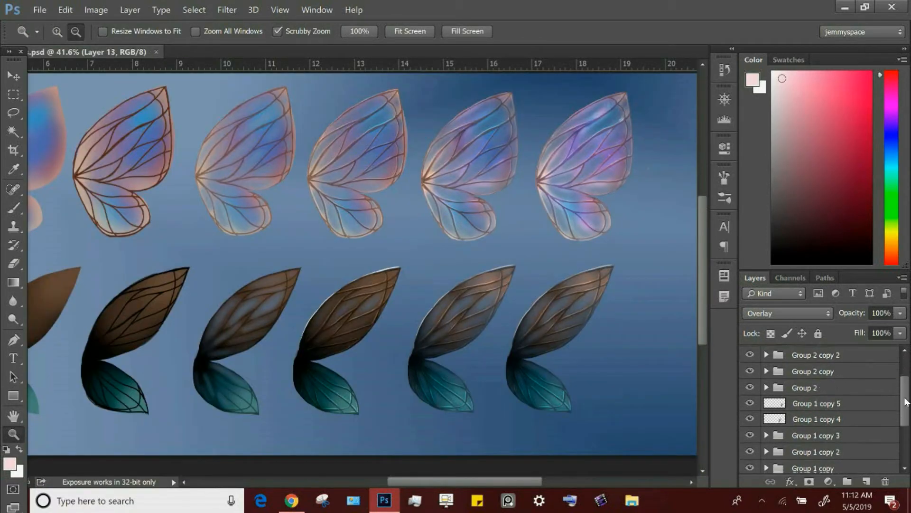
pyautogui.click(839, 391)
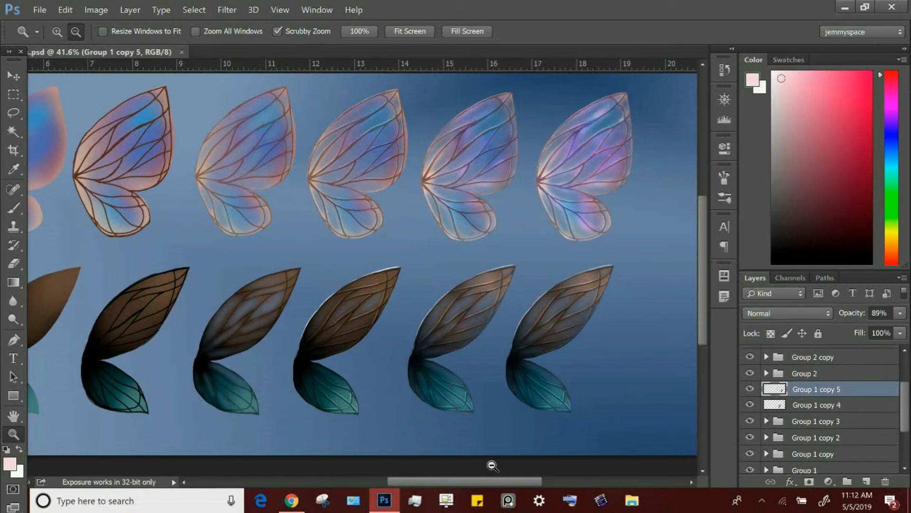
pyautogui.moveTo(513, 482)
pyautogui.mouseDown()
pyautogui.moveTo(536, 479)
pyautogui.moveTo(526, 480)
pyautogui.mouseUp()
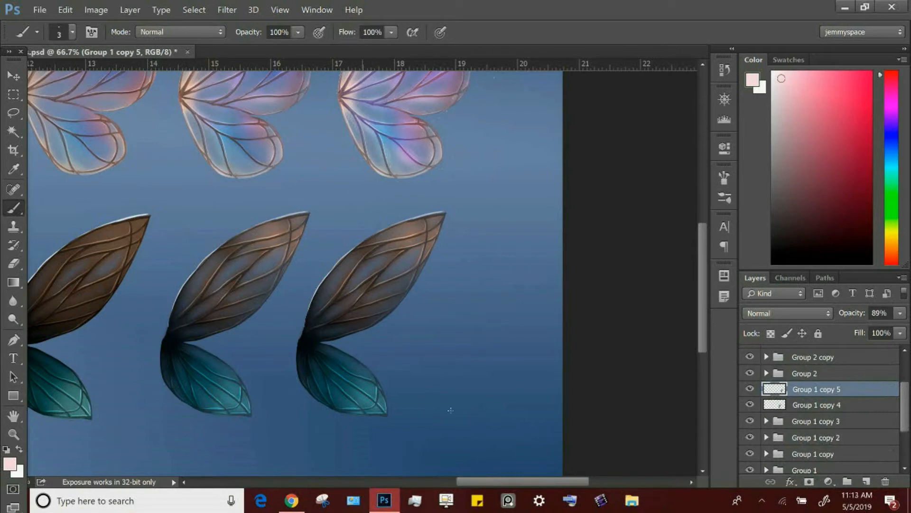
pyautogui.click(866, 481)
pyautogui.click(796, 314)
pyautogui.click(766, 132)
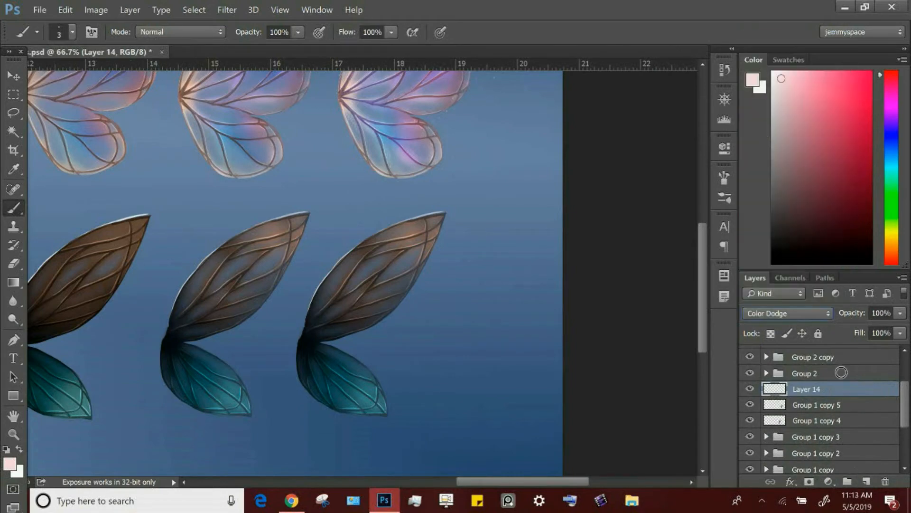
# Switch to a 60 px soft round brush for painting the last brown wing.
pyautogui.click(71, 33)
pyautogui.doubleClick(75, 247)
pyautogui.press('z')
pyautogui.moveTo(577, 322); pyautogui.dragTo(525, 323)
pyautogui.click(16, 208)
pyautogui.press('z')
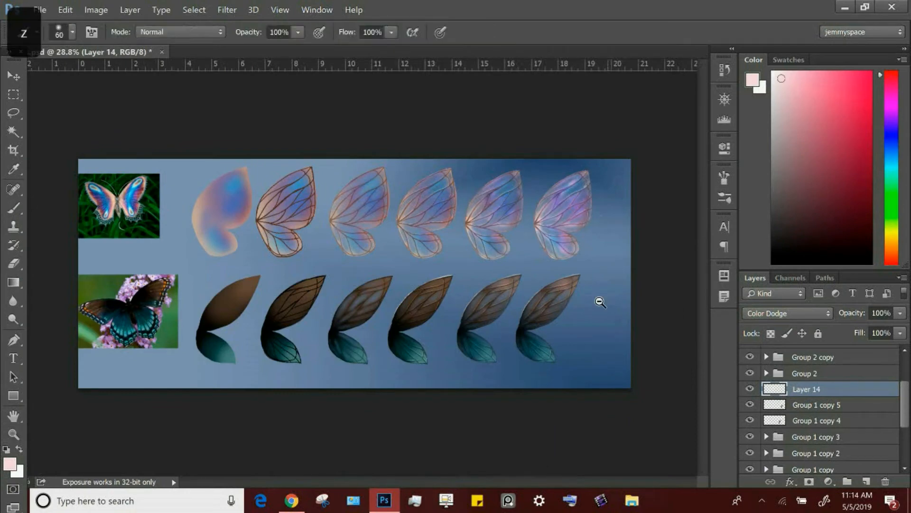
pyautogui.moveTo(597, 308)
pyautogui.mouseDown()
pyautogui.moveTo(606, 332)
pyautogui.moveTo(637, 318)
pyautogui.mouseUp()
# Pick an orange-red and paint a glow along the tip and outer edge of the last brown wing.
pyautogui.click(887, 251)
pyautogui.click(841, 84)
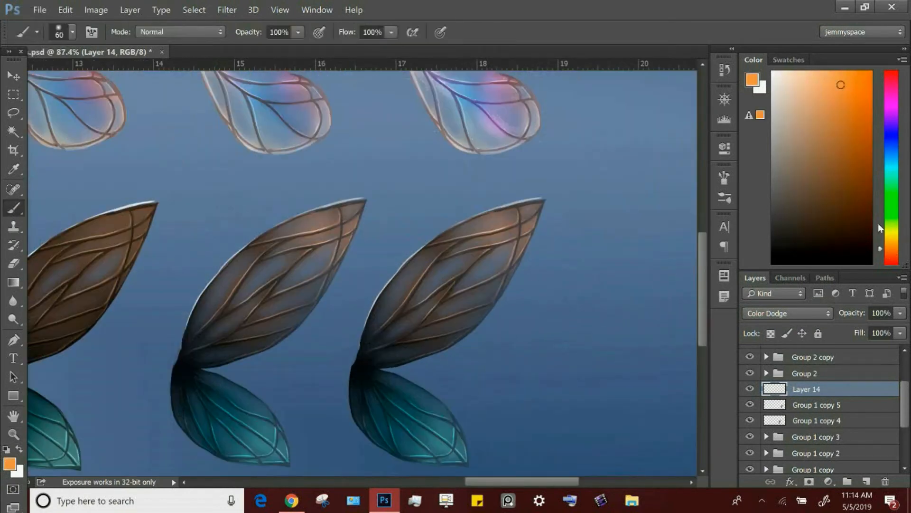
pyautogui.moveTo(525, 219); pyautogui.dragTo(533, 209)
pyautogui.hotkey('ctrl', 'z')
pyautogui.moveTo(887, 259); pyautogui.dragTo(881, 267)
pyautogui.moveTo(533, 214)
pyautogui.mouseDown()
pyautogui.moveTo(522, 260)
pyautogui.moveTo(517, 227)
pyautogui.moveTo(521, 274)
pyautogui.mouseUp()
pyautogui.press(']')
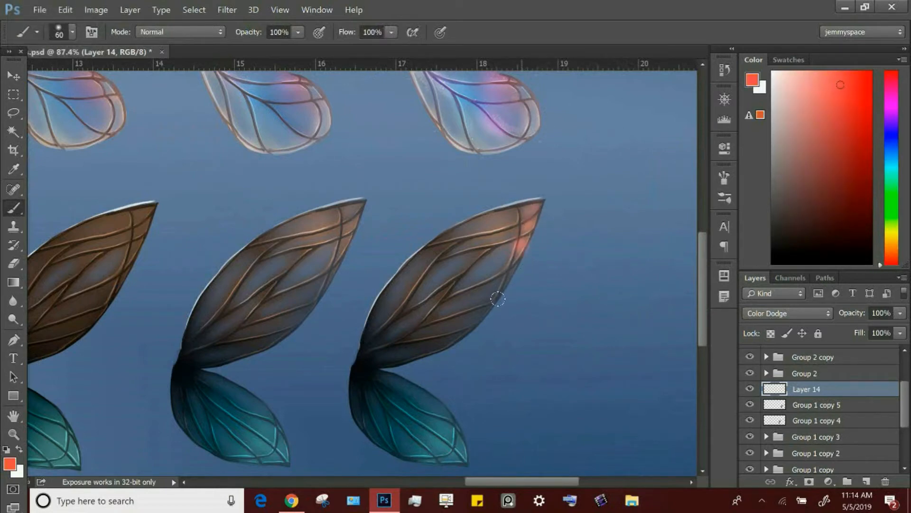
# Clip the Color Dodge layer to Group 1 copy 5 and try a full-opacity red stroke across the upper wing.
pyautogui.keyDown('alt'); pyautogui.click(851, 401); pyautogui.keyUp('alt')
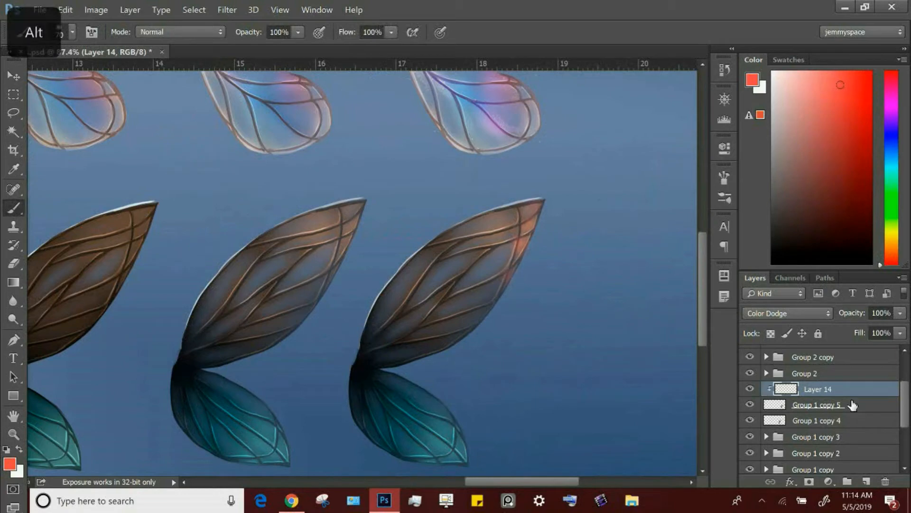
pyautogui.moveTo(522, 215); pyautogui.dragTo(451, 261)
pyautogui.hotkey('ctrl', 'z')
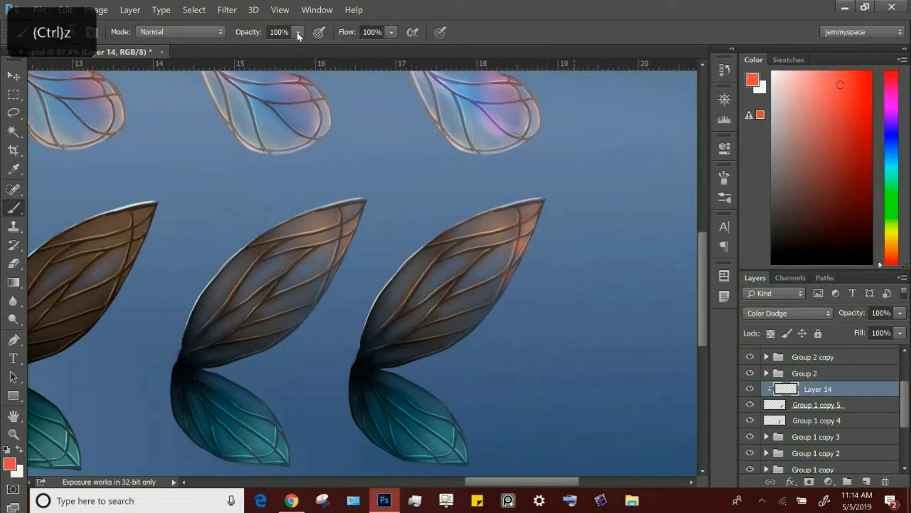
# Set the brush opacity to 52% and paint a broad orange-red glow over the outer half of the last brown wing.
pyautogui.moveTo(299, 37); pyautogui.dragTo(264, 56)
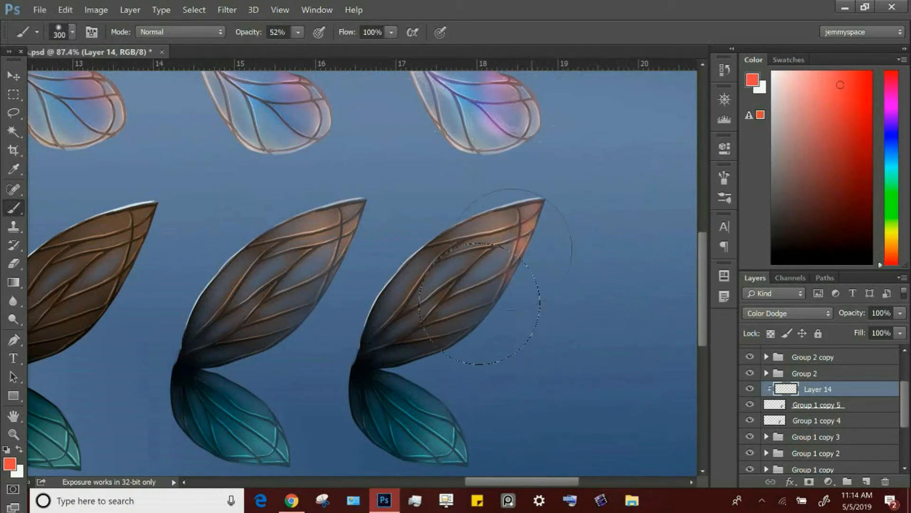
pyautogui.press('[')
pyautogui.press('[')
pyautogui.press('[')
pyautogui.moveTo(479, 303)
pyautogui.mouseDown()
pyautogui.moveTo(513, 257)
pyautogui.moveTo(536, 247)
pyautogui.moveTo(536, 221)
pyautogui.mouseUp()
# Lighten the brown wing's tip with white and glow the tip of the teal lower wing with cyan.
pyautogui.click(773, 72)
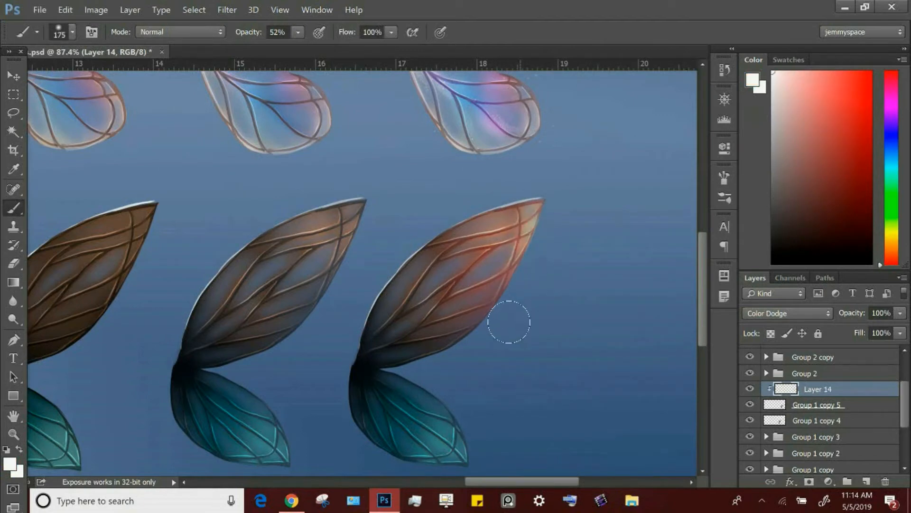
pyautogui.press(']')
pyautogui.keyDown('alt'); pyautogui.click(470, 453); pyautogui.keyUp('alt')
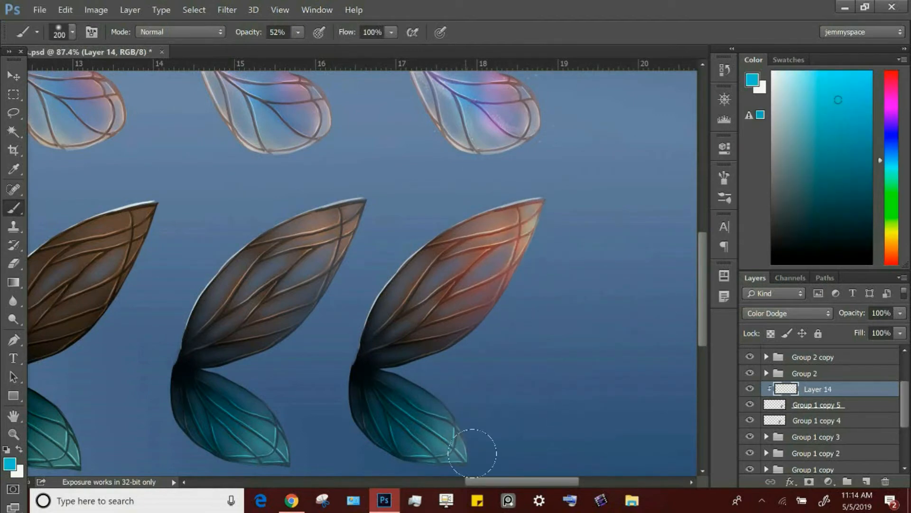
# Soften the red glow around the brown wing's tip, veins and outer edge with an eraser between 60 and 80 px.
pyautogui.click(13, 262)
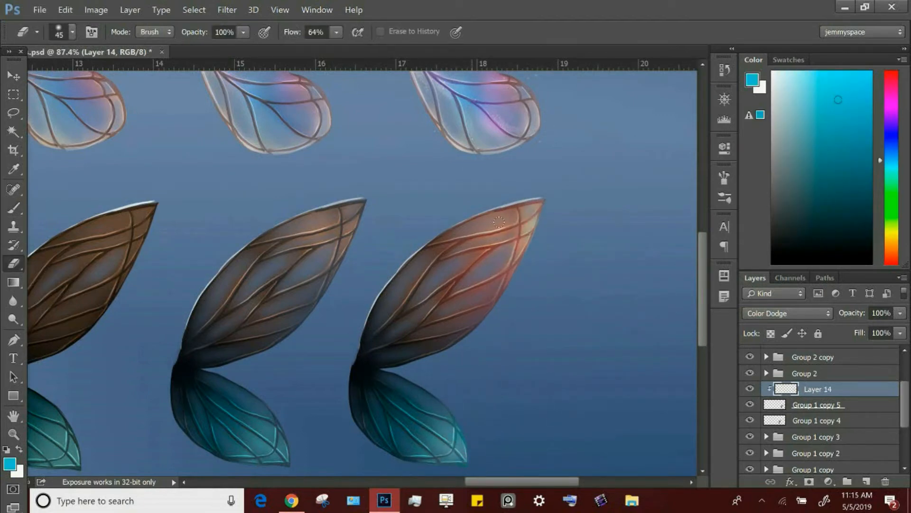
pyautogui.press(']')
pyautogui.press(']')
pyautogui.press(']')
pyautogui.press(']')
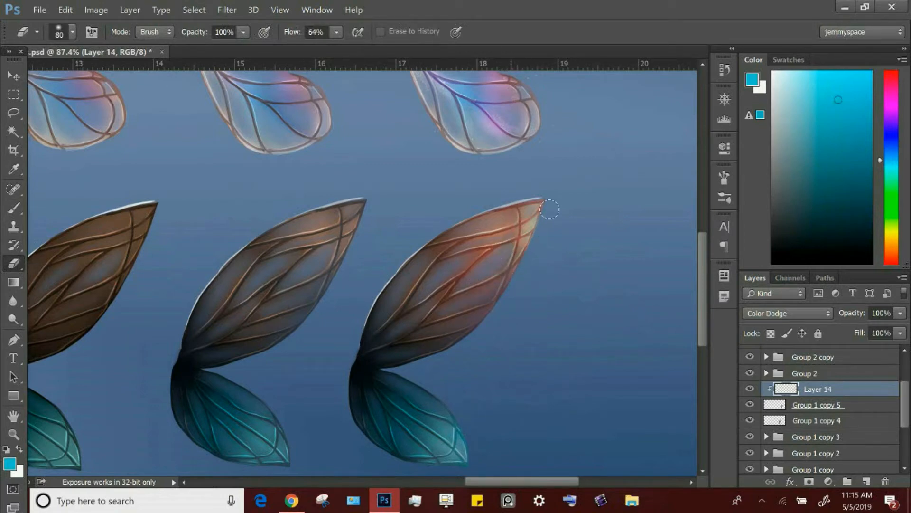
pyautogui.press('[')
pyautogui.press('[')
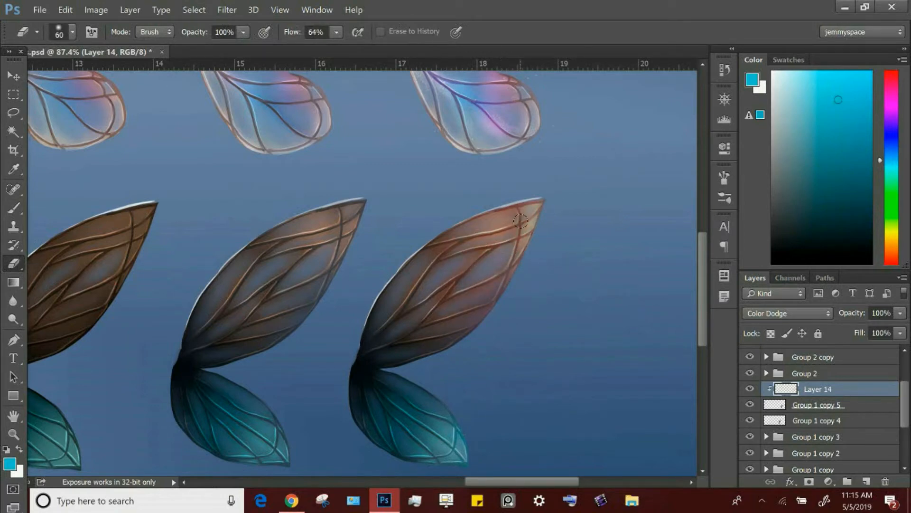
pyautogui.press(']')
# Reduce the brush to 45 px and merge the Color Dodge glow layer down into Group 1 copy 5.
pyautogui.press('b')
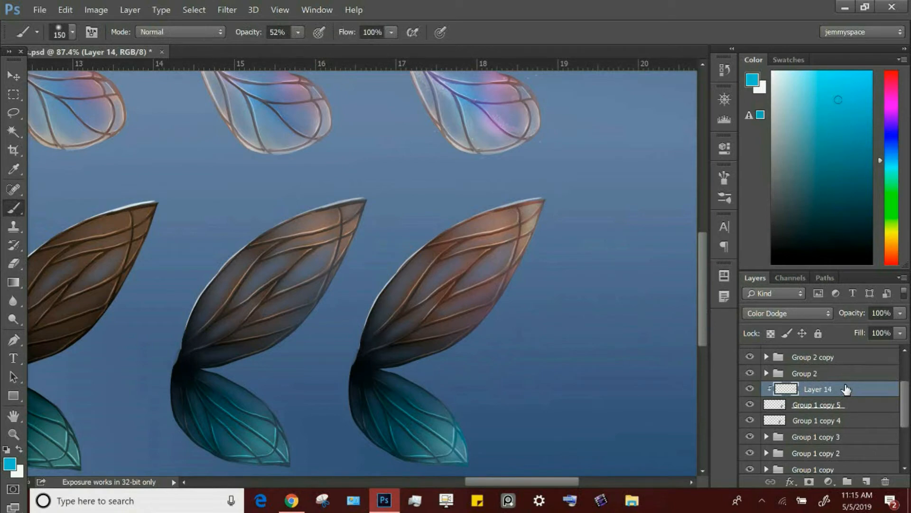
pyautogui.press('[')
pyautogui.press('[')
pyautogui.press('[')
pyautogui.press('[')
pyautogui.press('[')
pyautogui.press('[')
pyautogui.press('[')
pyautogui.press('[')
pyautogui.hotkey('ctrl', 'e')
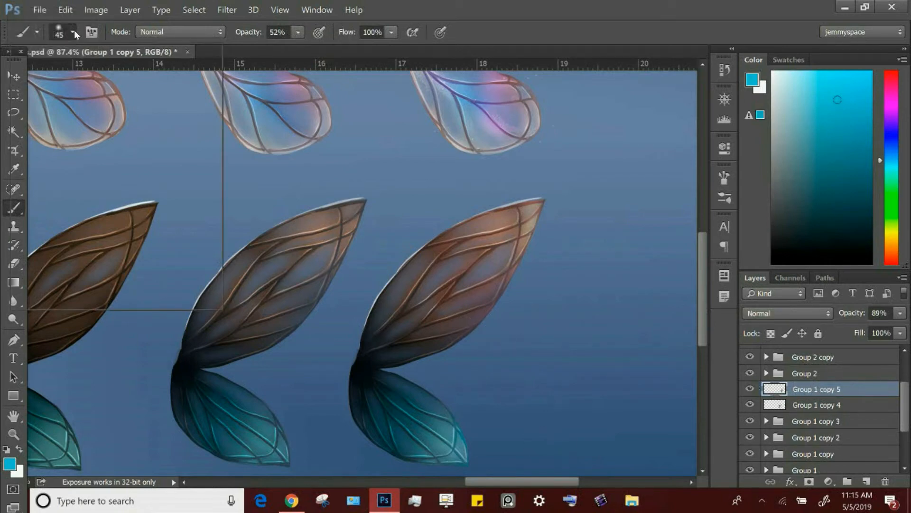
# Choose the freckle_Brush with white and add a new layer above Group 1 copy 5.
pyautogui.click(74, 33)
pyautogui.doubleClick(117, 203)
pyautogui.moveTo(778, 81); pyautogui.dragTo(732, 41)
pyautogui.click(867, 482)
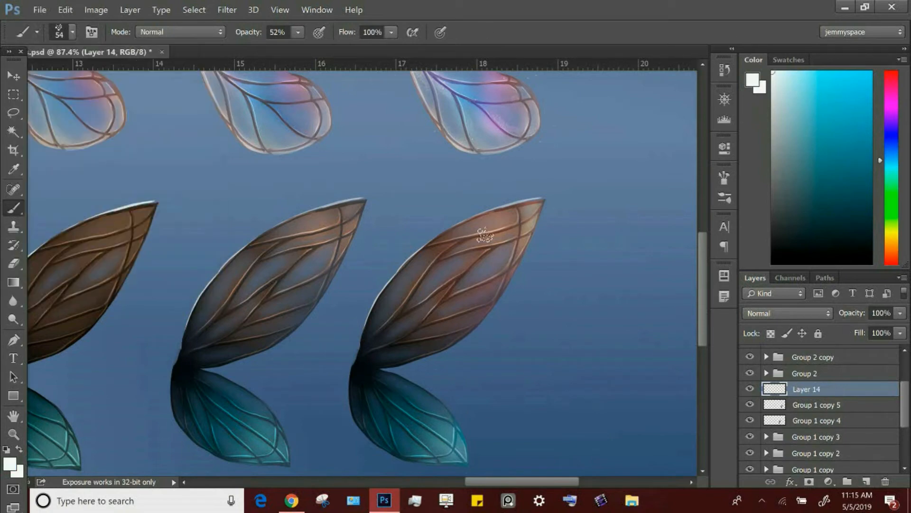
# Clip the new speckle layer to Group 1 copy 5 and set the freckle brush to 30 px.
pyautogui.press('[')
pyautogui.press('[')
pyautogui.press('[')
pyautogui.press('[')
pyautogui.press(']')
pyautogui.keyDown('alt'); pyautogui.click(873, 394); pyautogui.keyUp('alt')
pyautogui.press('[')
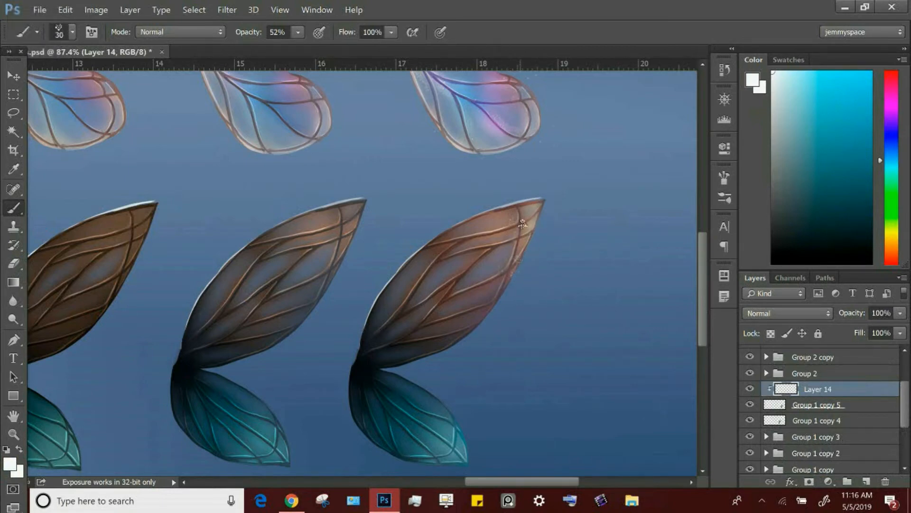
# Dab white speckles near the tip and along the outer edge of the last brown wing, varying the brush size.
pyautogui.press(']')
pyautogui.press(']')
pyautogui.press(']')
pyautogui.press(']')
pyautogui.press('[')
pyautogui.press('[')
pyautogui.press('[')
pyautogui.press('[')
pyautogui.press('e')
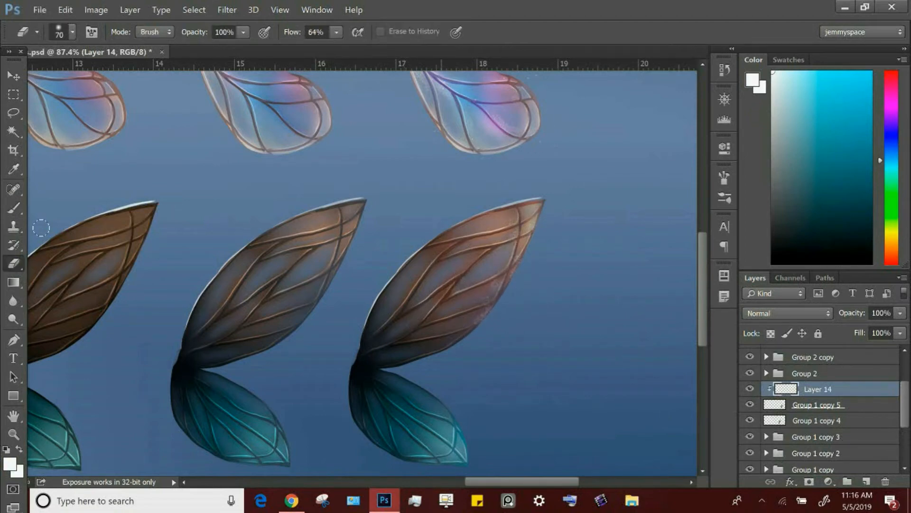
pyautogui.click(13, 207)
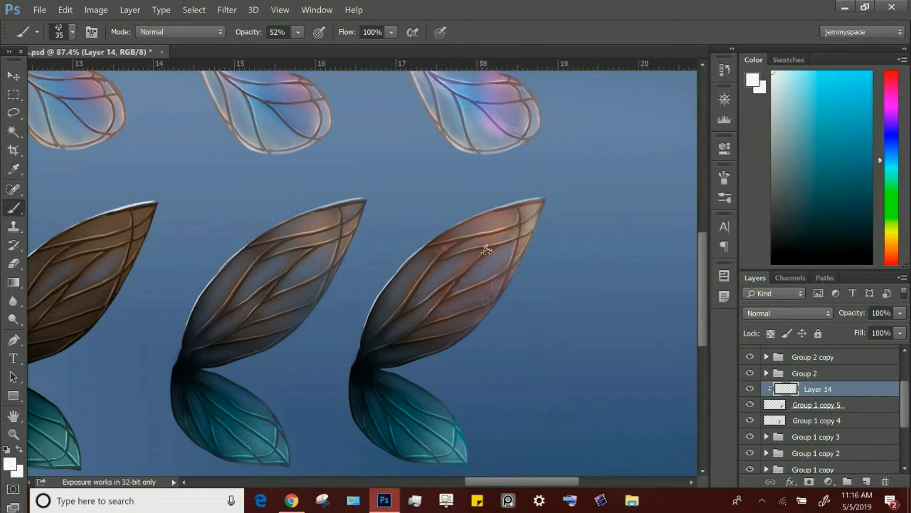
# Set the speckle layer's blend mode to Overlay and scatter larger white speckles over the wing with a 50 px brush.
pyautogui.press(']')
pyautogui.click(800, 313)
pyautogui.click(770, 163)
pyautogui.press(']')
pyautogui.press(']')
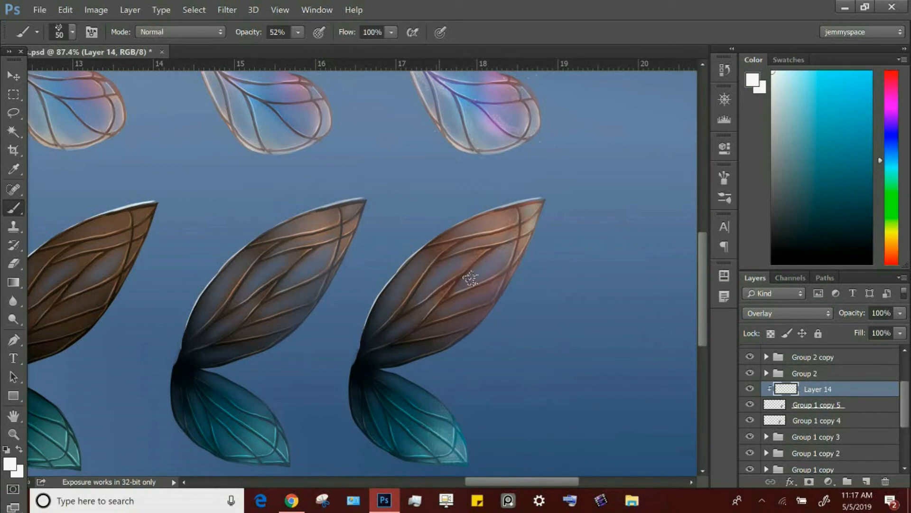
pyautogui.press(']')
pyautogui.press(']')
# Erase some speckles on the last brown wing with the 35 px eraser and set up a 5 px brush at 100% opacity.
pyautogui.click(19, 269)
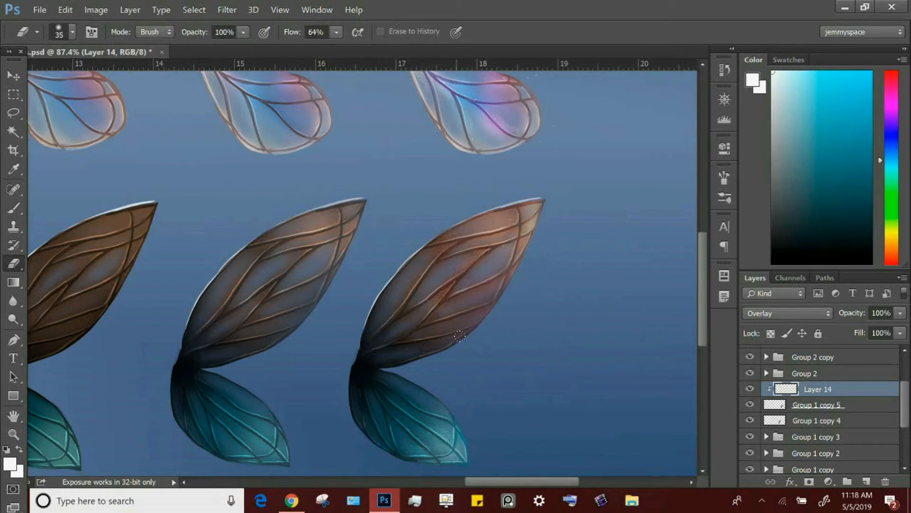
pyautogui.click(18, 210)
pyautogui.click(63, 39)
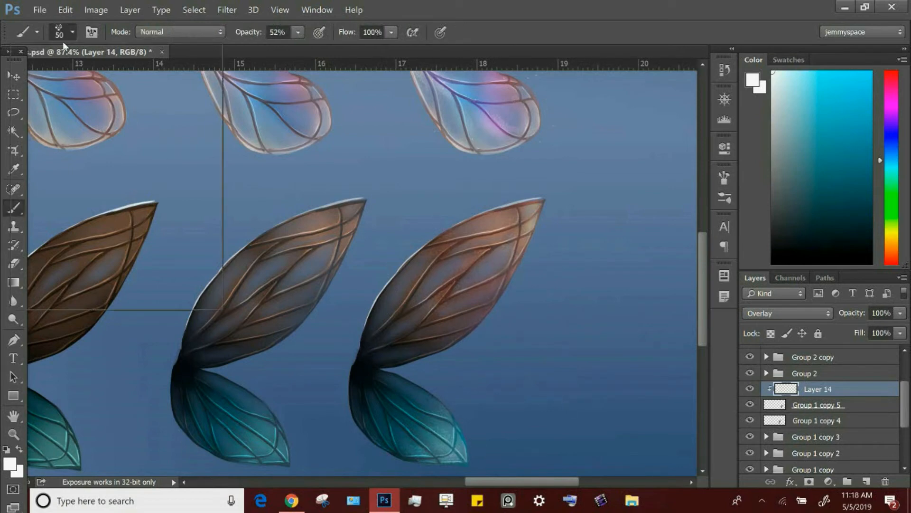
pyautogui.click(102, 224)
pyautogui.moveTo(298, 32); pyautogui.dragTo(484, 23)
pyautogui.press('[')
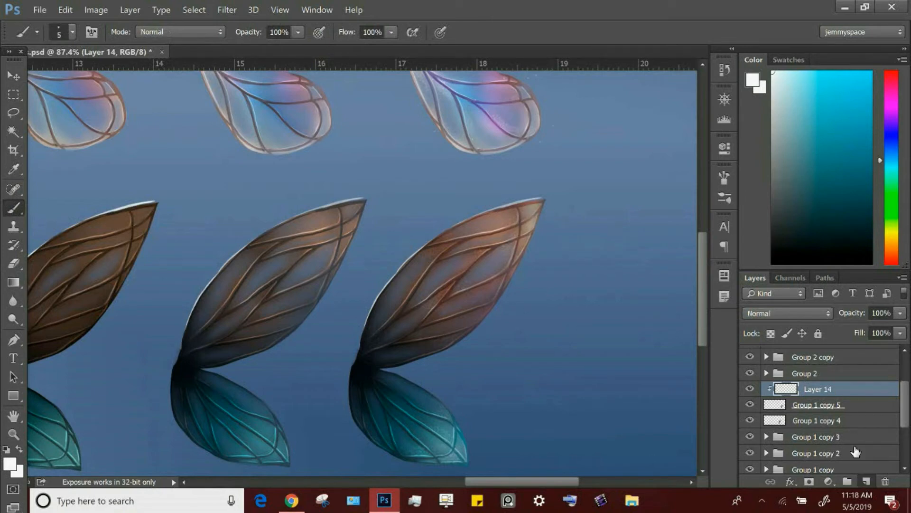
# Add a new layer above the Overlay speckles and dab tiny white sparkles on and around the last brown and teal wing.
pyautogui.hotkey('ctrl', 'shift', 'alt', 'n')
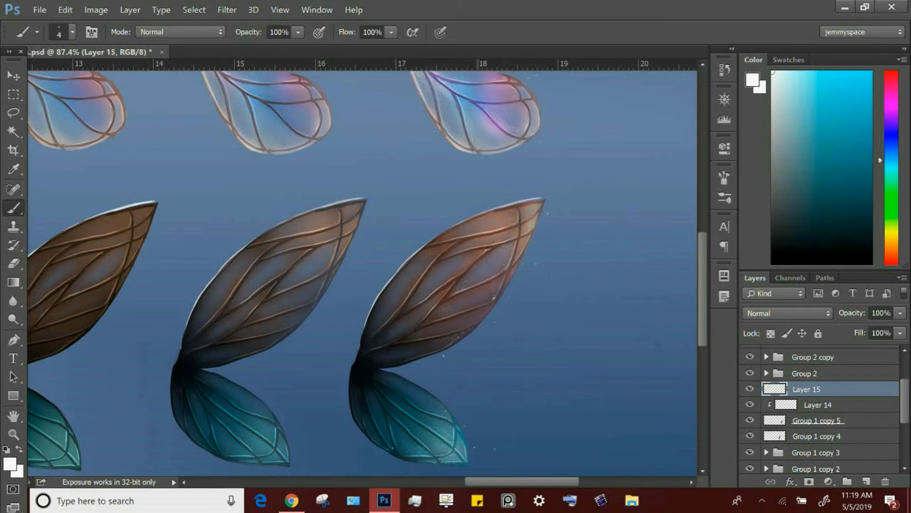
pyautogui.hotkey('ctrl', 'z')
pyautogui.press('z')
pyautogui.press('z')
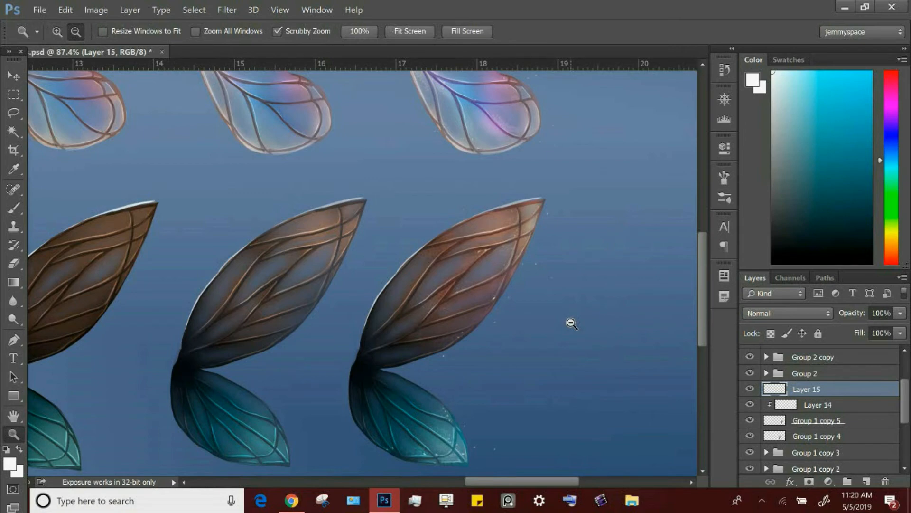
pyautogui.moveTo(572, 324); pyautogui.dragTo(563, 336)
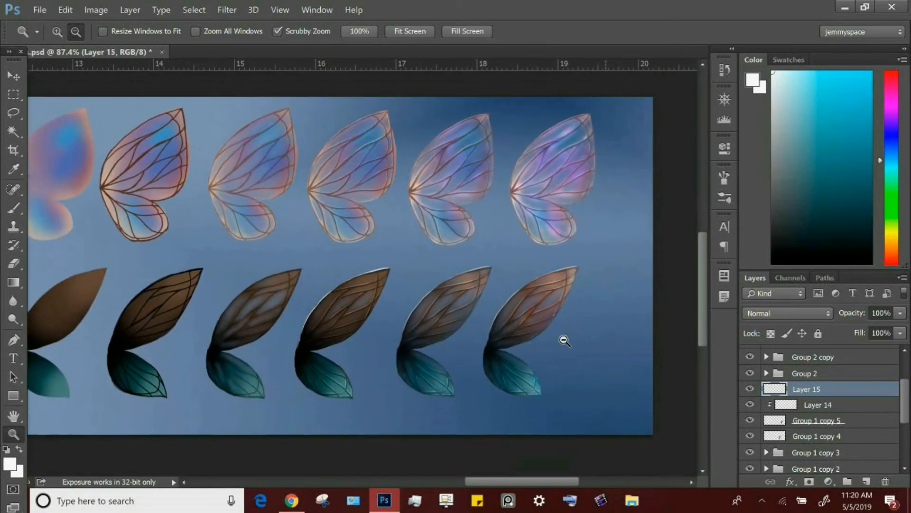
# Save the document.
pyautogui.press('b')
pyautogui.hotkey('ctrl', 's')
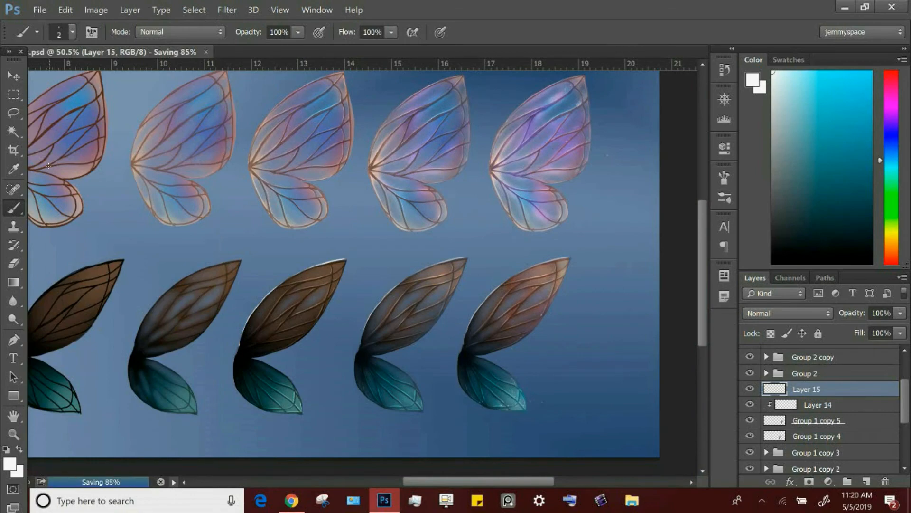
pyautogui.press('z')
pyautogui.moveTo(614, 255); pyautogui.dragTo(602, 257)
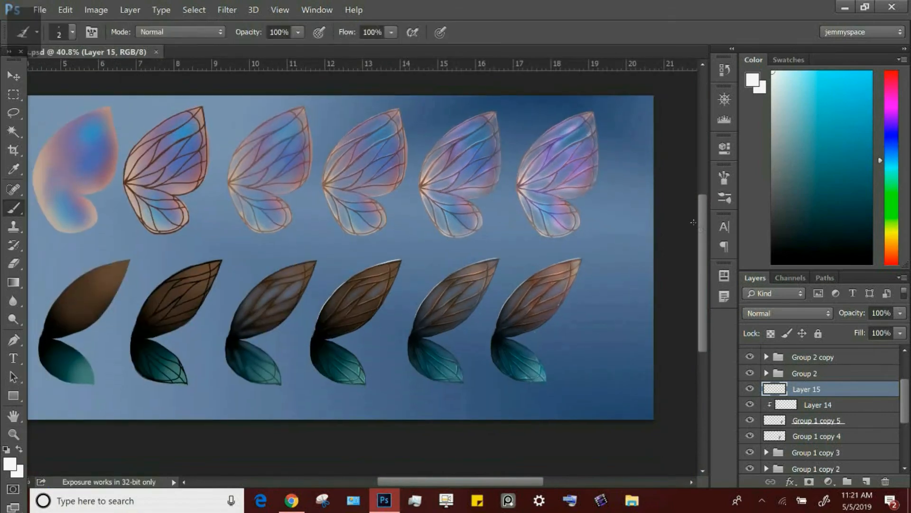
# Merge Layers 14 and 15 into Group 1 copy 5, and merge Layer 13 into Group 2 copy 4.
pyautogui.moveTo(668, 259); pyautogui.dragTo(687, 289)
pyautogui.press('z')
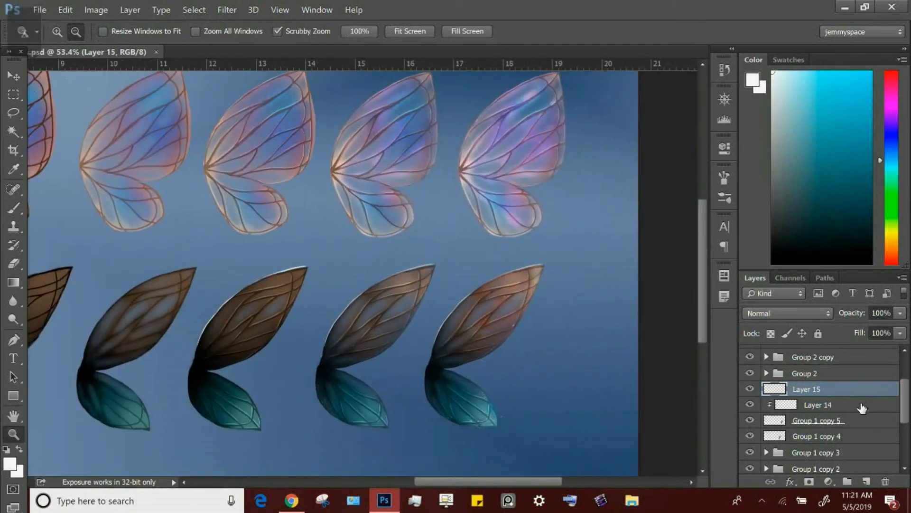
pyautogui.click(839, 404)
pyautogui.hotkey('ctrl', 'e')
pyautogui.scroll(5, 852, 394)
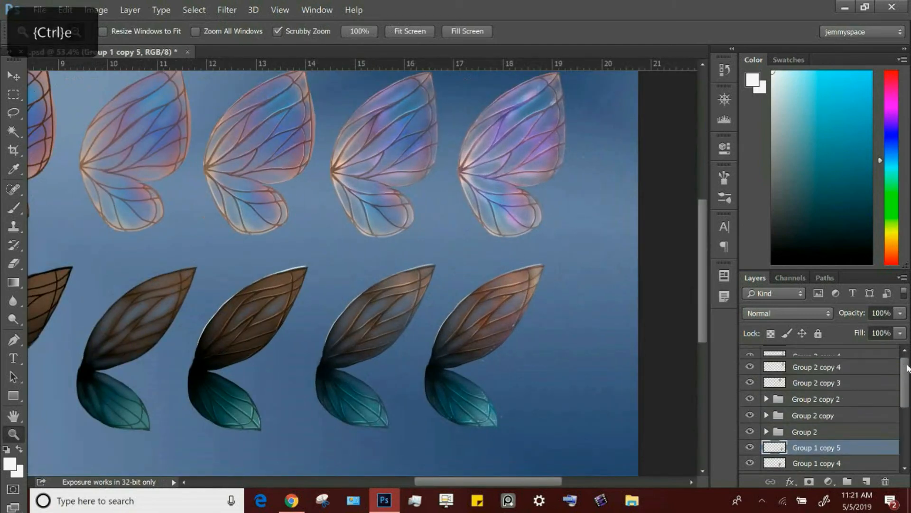
pyautogui.click(851, 357)
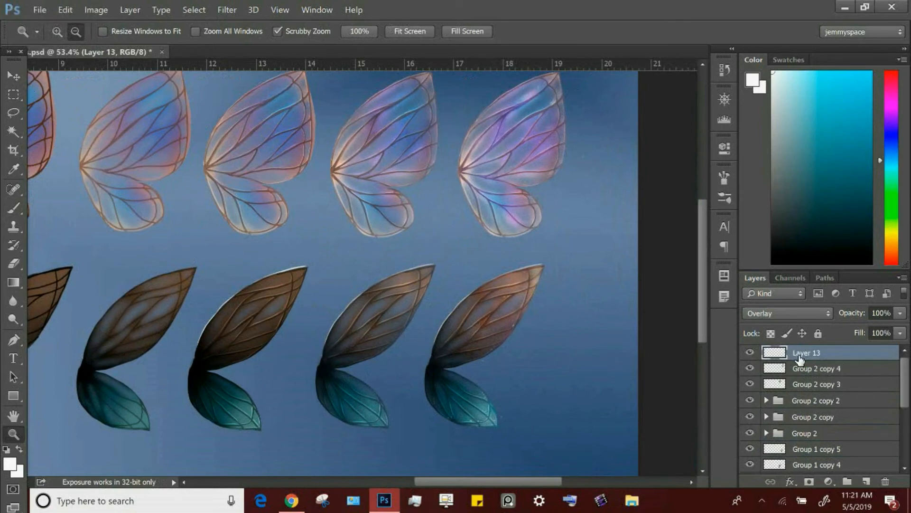
pyautogui.hotkey('ctrl', 'e')
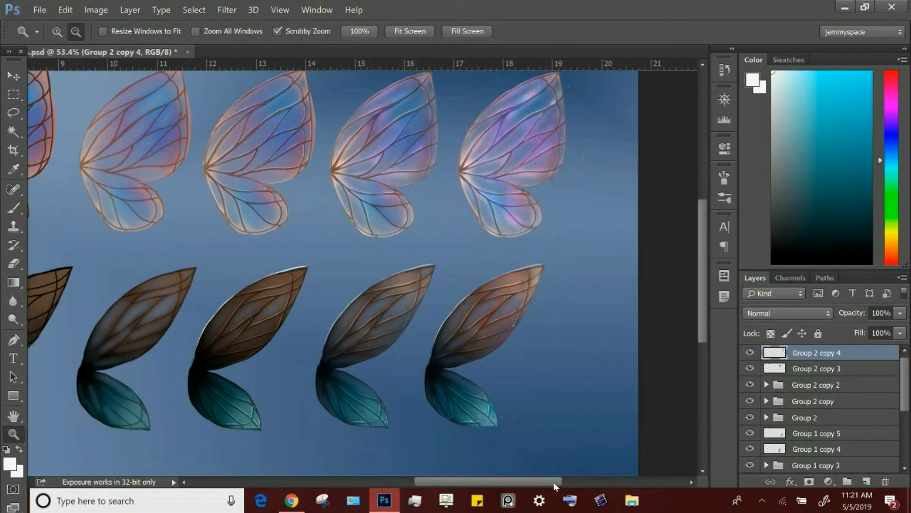
# Extend the canvas to the right with the Crop tool to a width of about 23.09 in.
pyautogui.moveTo(554, 482); pyautogui.dragTo(582, 482)
pyautogui.press('c')
pyautogui.moveTo(559, 262); pyautogui.dragTo(589, 265)
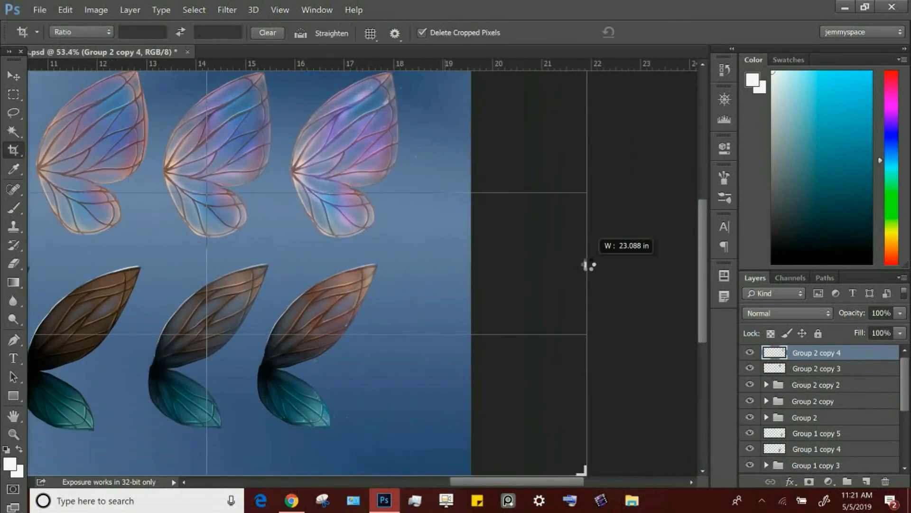
pyautogui.press('v')
pyautogui.click(373, 197)
# Stretch the blue background on Layer 6 rightward to fill the added canvas strip.
pyautogui.scroll(-3, 839, 454)
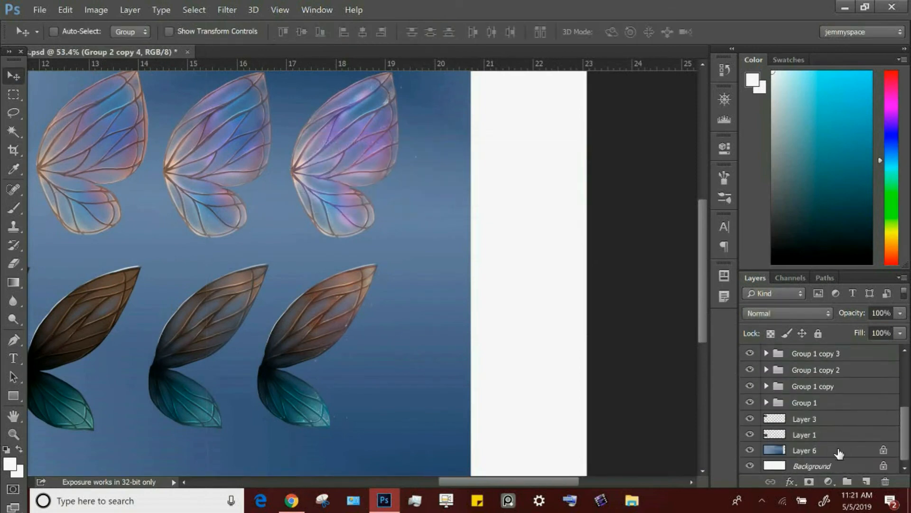
pyautogui.click(839, 451)
pyautogui.hotkey('ctrl', 't')
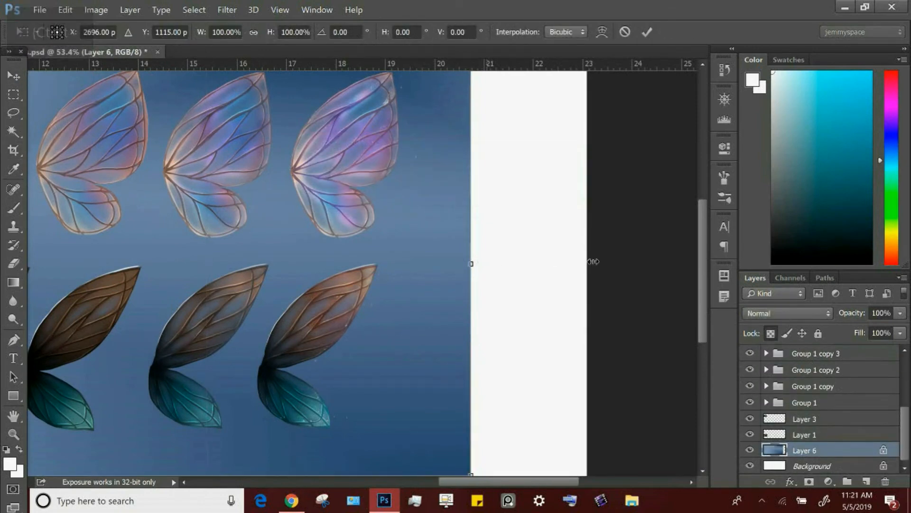
pyautogui.moveTo(471, 263); pyautogui.dragTo(594, 262)
pyautogui.click(14, 76)
pyautogui.click(392, 198)
pyautogui.click(448, 500)
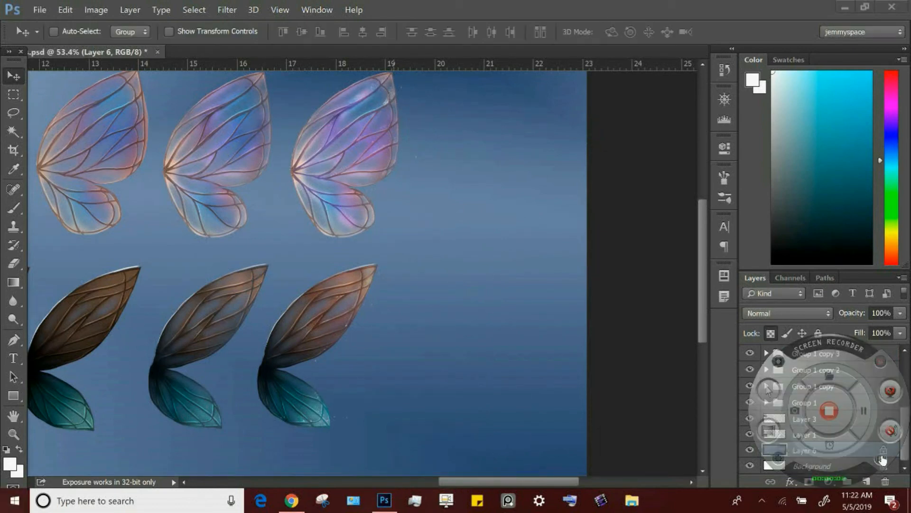
# Duplicate Group 2 copy 4 as Group 2 copy 5 and place the copy to the right of the last pink wing.
pyautogui.scroll(4, 836, 380)
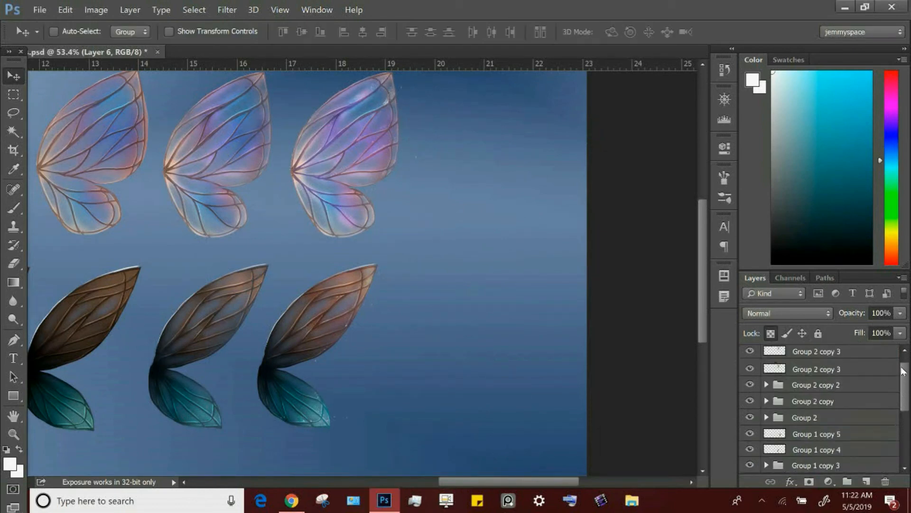
pyautogui.click(827, 354)
pyautogui.click(127, 12)
pyautogui.click(179, 35)
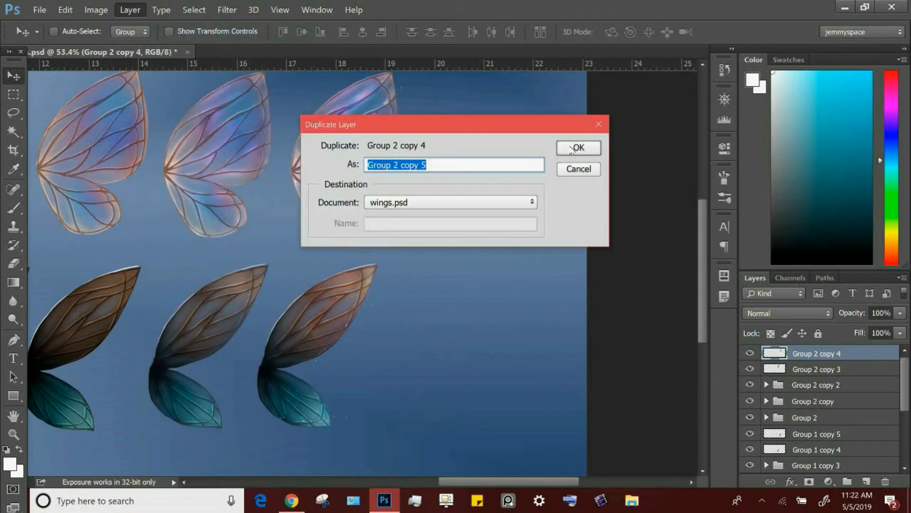
pyautogui.press('Return')
pyautogui.moveTo(395, 197); pyautogui.dragTo(520, 200)
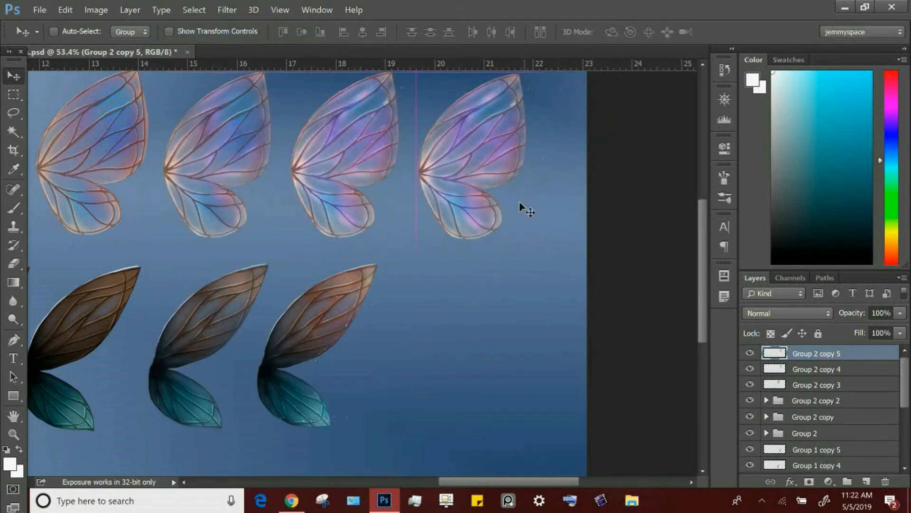
# Duplicate Group 1 copy 5 and place the copy to the right of the last brown wing, under the new pink wing.
pyautogui.click(826, 450)
pyautogui.click(129, 9)
pyautogui.click(201, 37)
pyautogui.click(563, 149)
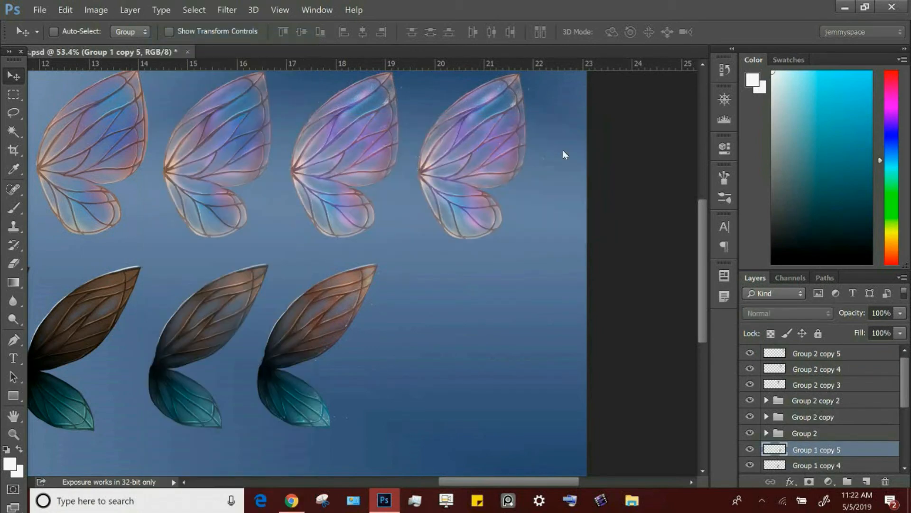
pyautogui.moveTo(366, 375); pyautogui.dragTo(502, 366)
# Shift Group 2 copy 5 slightly to the right.
pyautogui.scroll(2, 522, 365)
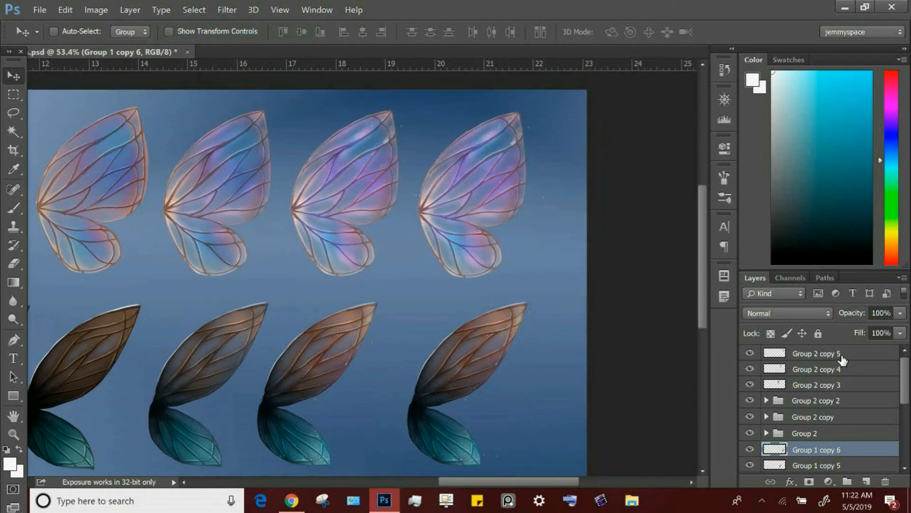
pyautogui.click(879, 356)
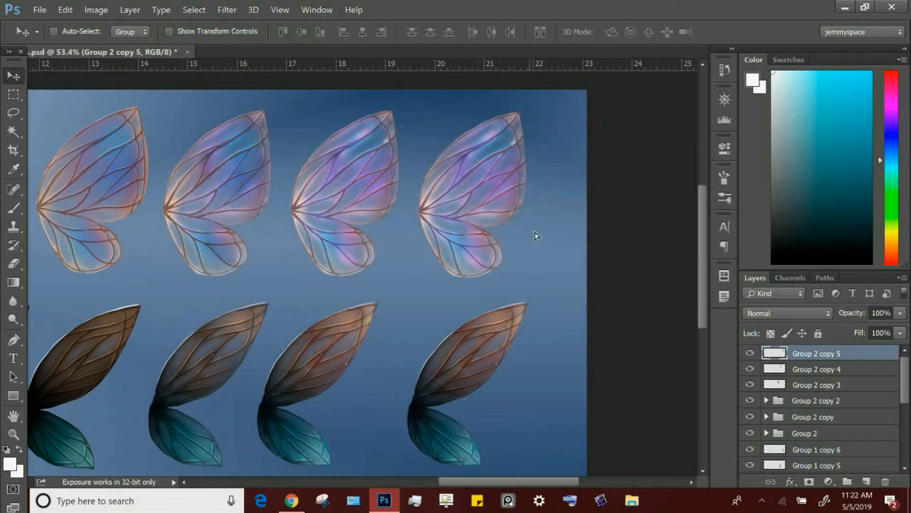
pyautogui.moveTo(535, 232); pyautogui.dragTo(540, 231)
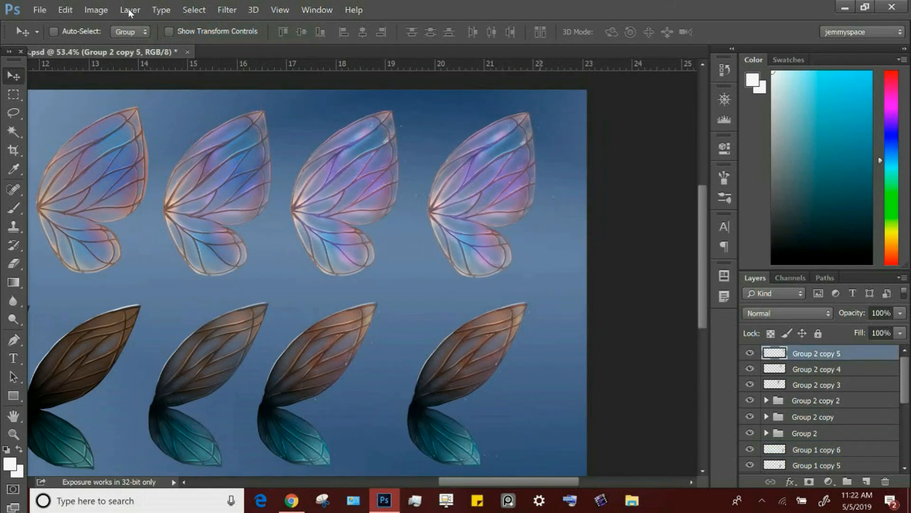
# Duplicate Group 2 copy 5 and Group 1 copy 6 in place.
pyautogui.click(129, 13)
pyautogui.click(193, 33)
pyautogui.click(577, 147)
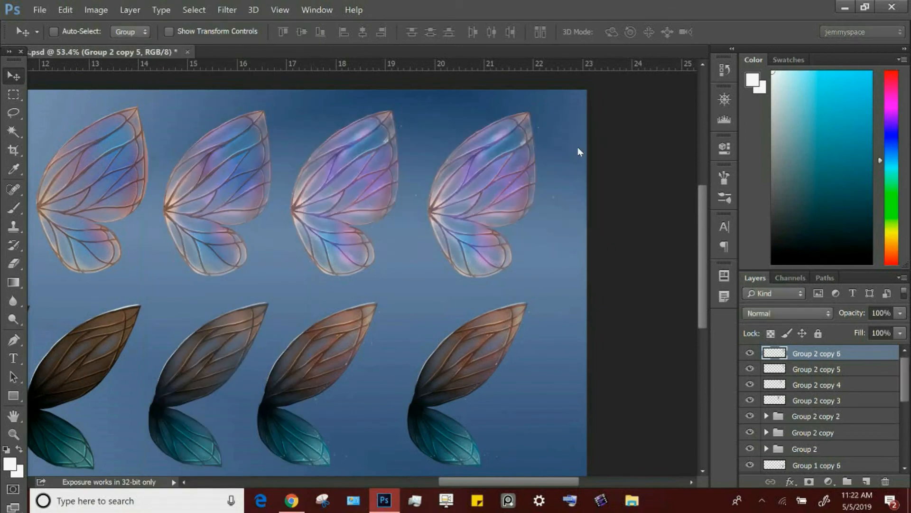
pyautogui.hotkey('ctrl', '[')
pyautogui.hotkey('ctrl', '[')
pyautogui.hotkey('ctrl', '[')
pyautogui.hotkey('ctrl', '[')
pyautogui.hotkey('ctrl', '[')
pyautogui.hotkey('ctrl', '[')
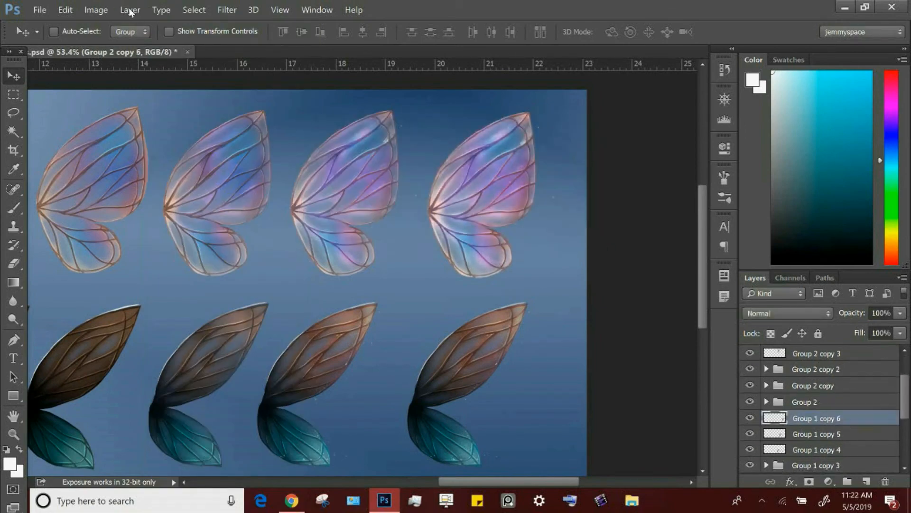
pyautogui.click(130, 12)
pyautogui.click(171, 34)
pyautogui.click(577, 146)
# Skew Group 2 copy 5 vertically by about -8.57°, with its height at 118.36%, and apply the transformation.
pyautogui.click(96, 9)
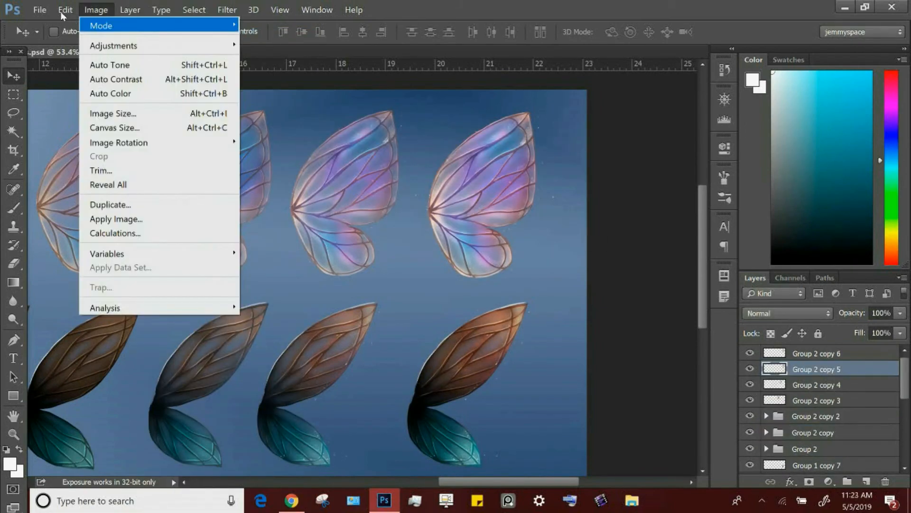
pyautogui.moveTo(65, 11)
pyautogui.moveTo(190, 305)
pyautogui.click(317, 382)
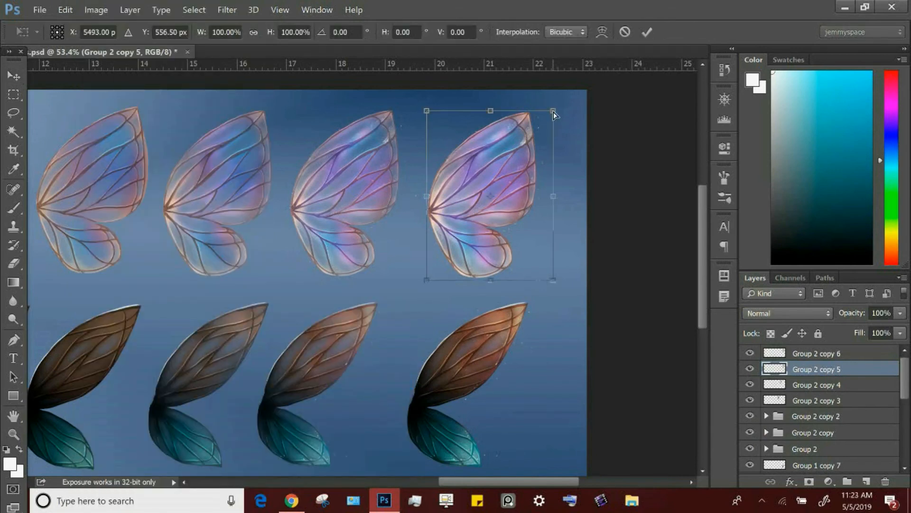
pyautogui.moveTo(554, 112); pyautogui.dragTo(549, 95)
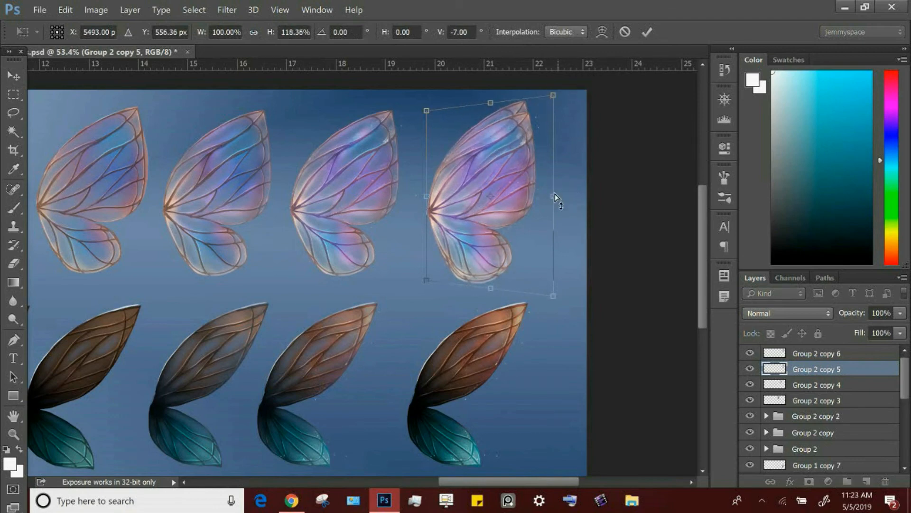
pyautogui.moveTo(555, 196); pyautogui.dragTo(546, 199)
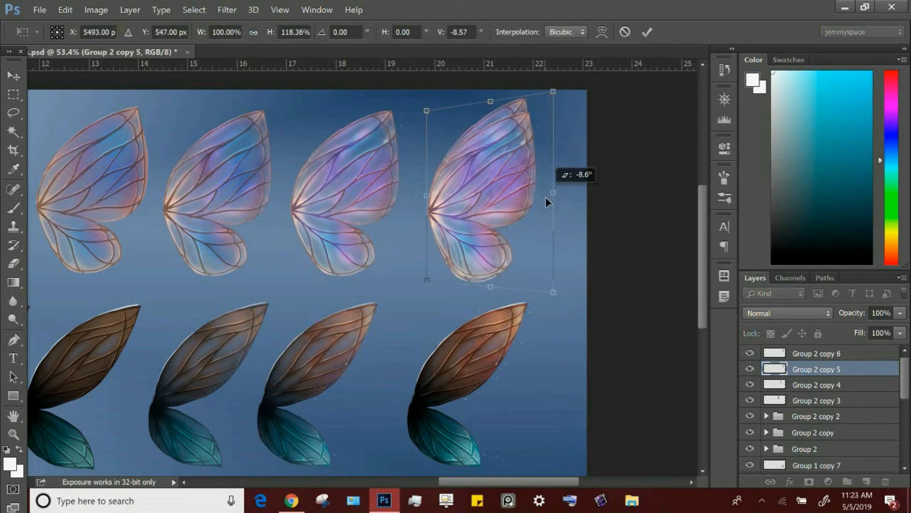
pyautogui.press('v')
pyautogui.click(393, 198)
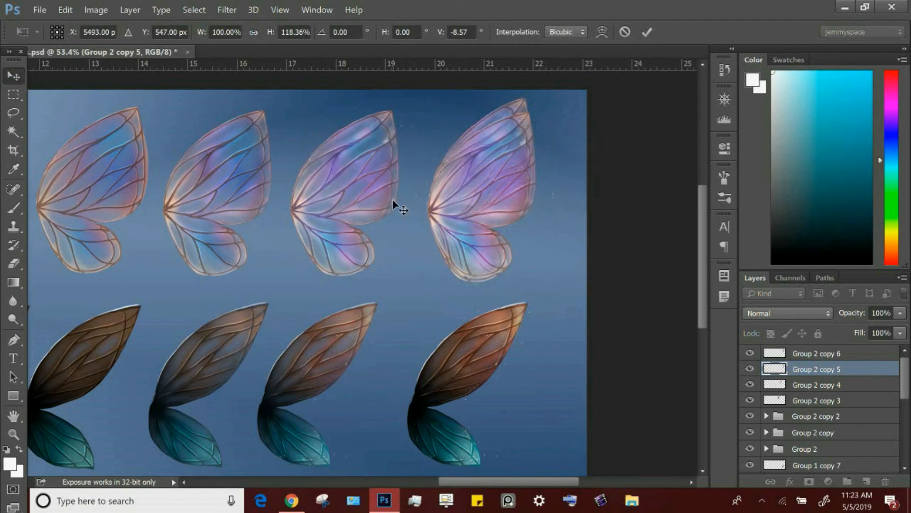
# Rotate Group 2 copy 5 by about -24.87° and shift it up and left so it fans out behind the front wing.
pyautogui.click(65, 9)
pyautogui.click(235, 291)
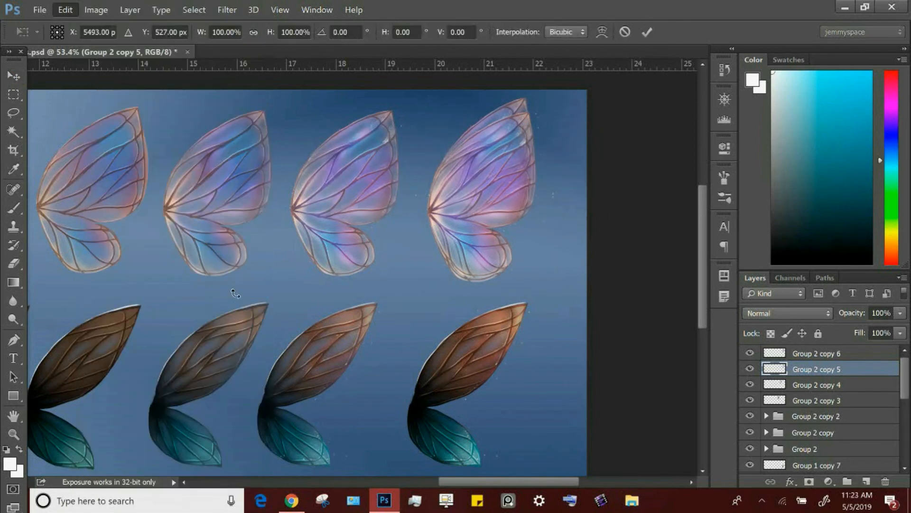
pyautogui.moveTo(602, 202); pyautogui.dragTo(568, 168)
pyautogui.click(20, 81)
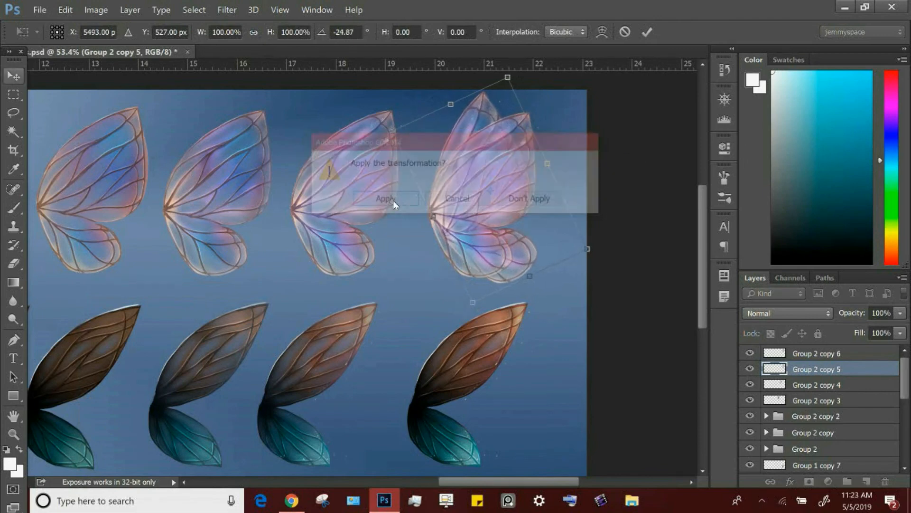
pyautogui.click(400, 202)
pyautogui.moveTo(559, 230)
pyautogui.mouseDown()
pyautogui.moveTo(549, 215)
pyautogui.moveTo(558, 212)
pyautogui.moveTo(561, 225)
pyautogui.mouseUp()
# Scale Group 2 copy 5 to about 93.69% width and 80.27% height and move it down to meet the front wing's base.
pyautogui.hotkey('ctrl', 't')
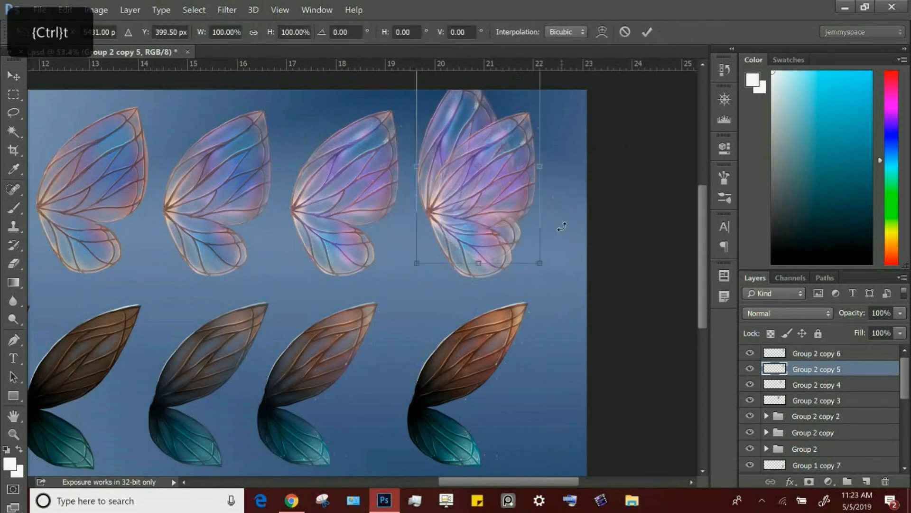
pyautogui.moveTo(541, 266); pyautogui.dragTo(532, 224)
pyautogui.press('v')
pyautogui.click(372, 197)
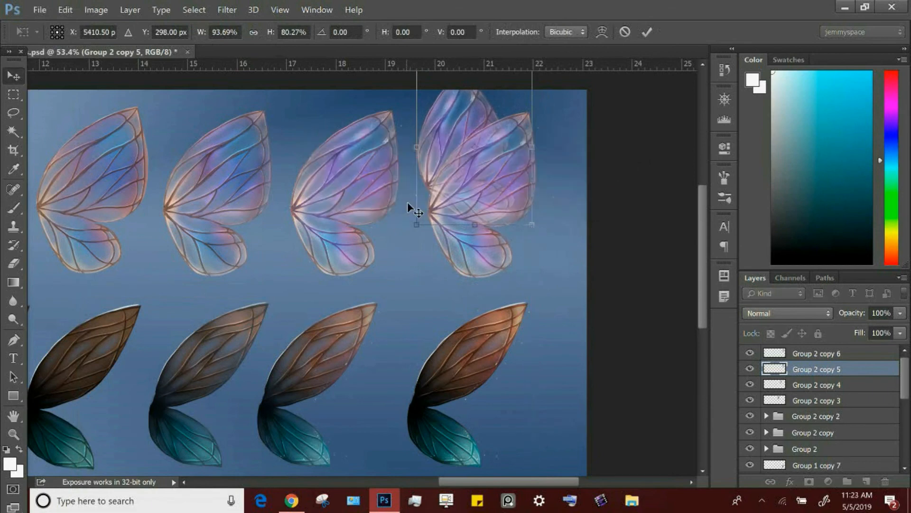
pyautogui.moveTo(508, 175); pyautogui.dragTo(511, 186)
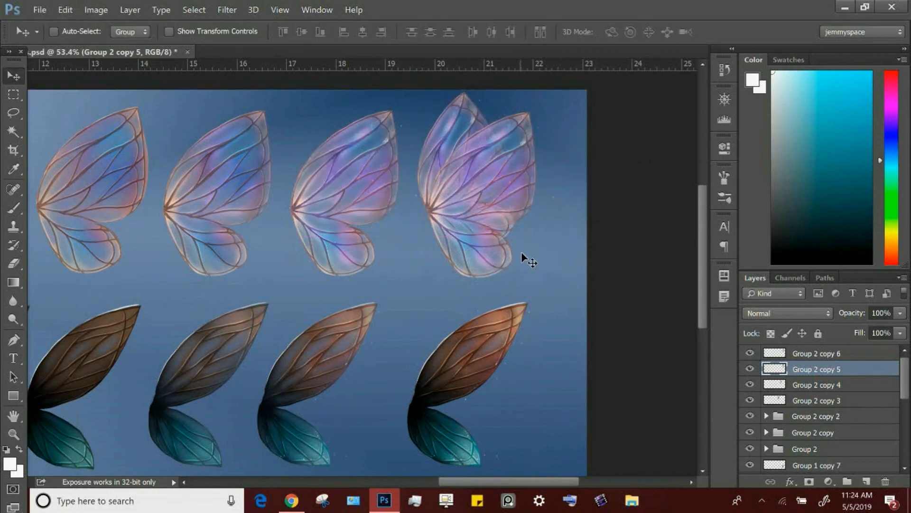
# Rotate Group 2 copy 5 by about 8.06° and move it about 0.22 in right and 0.35 in down behind the front wing.
pyautogui.hotkey('ctrl', 't')
pyautogui.moveTo(581, 244); pyautogui.dragTo(592, 251)
pyautogui.click(18, 81)
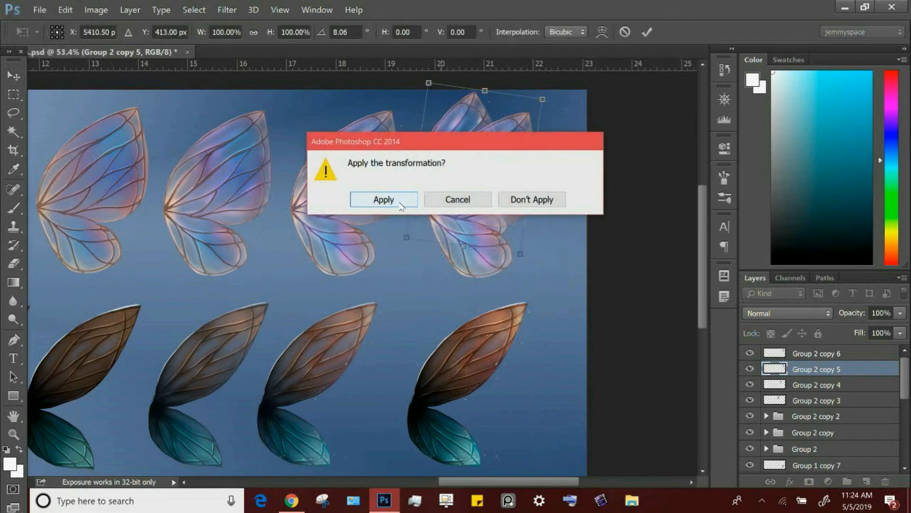
pyautogui.click(403, 204)
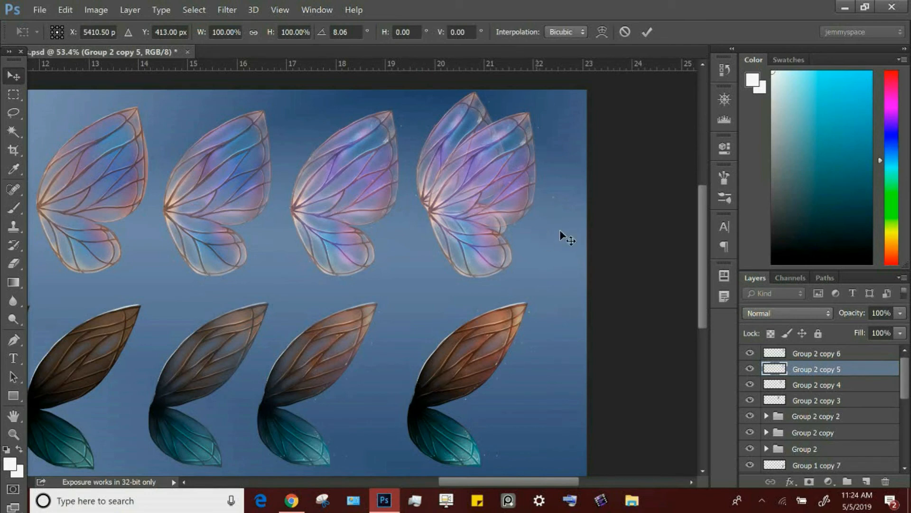
pyautogui.press('Return')
pyautogui.moveTo(534, 251); pyautogui.dragTo(570, 257)
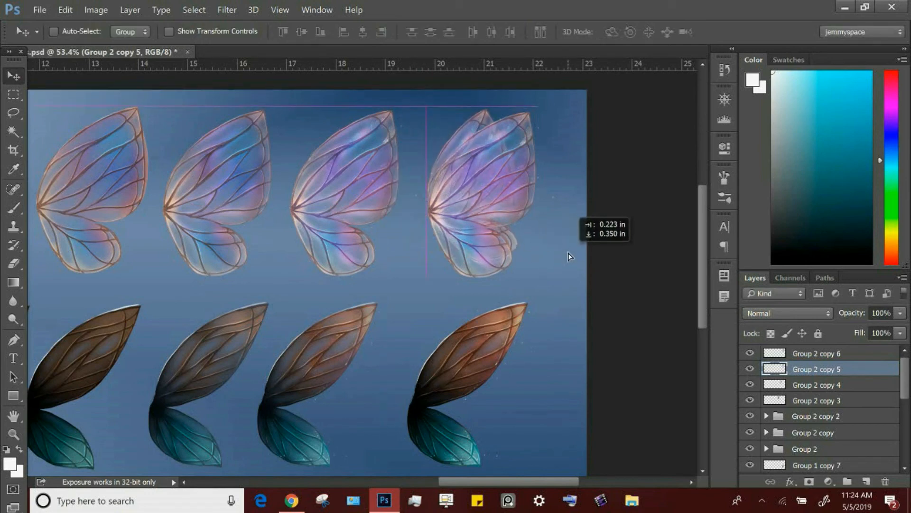
# Skew Group 1 copy 6 vertically by about -6.34°, with its height at 116.78%, and apply the transformation.
pyautogui.moveTo(706, 269); pyautogui.dragTo(708, 297)
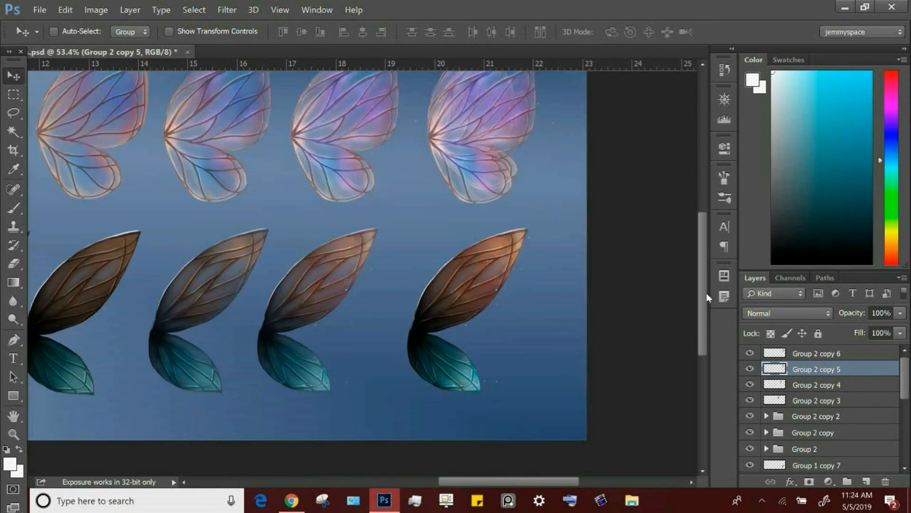
pyautogui.scroll(-3, 849, 409)
pyautogui.click(838, 416)
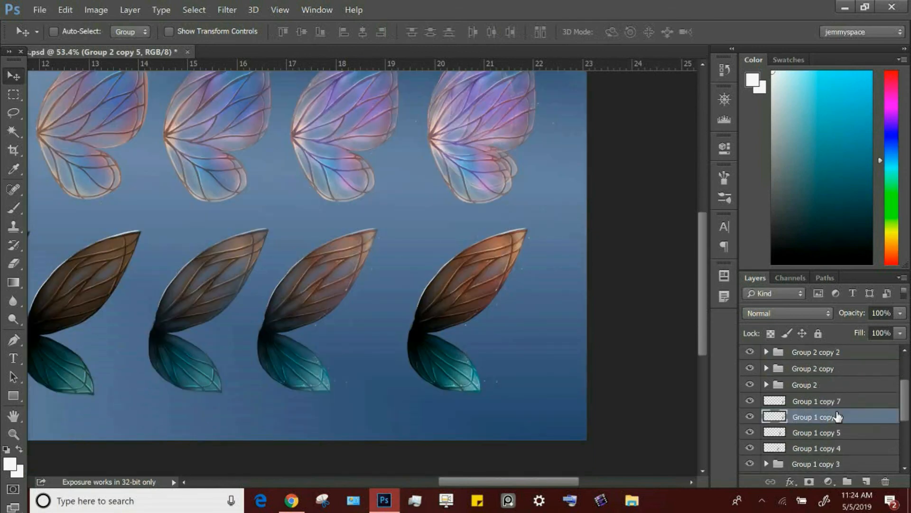
pyautogui.press('super')
pyautogui.click(98, 9)
pyautogui.moveTo(65, 9)
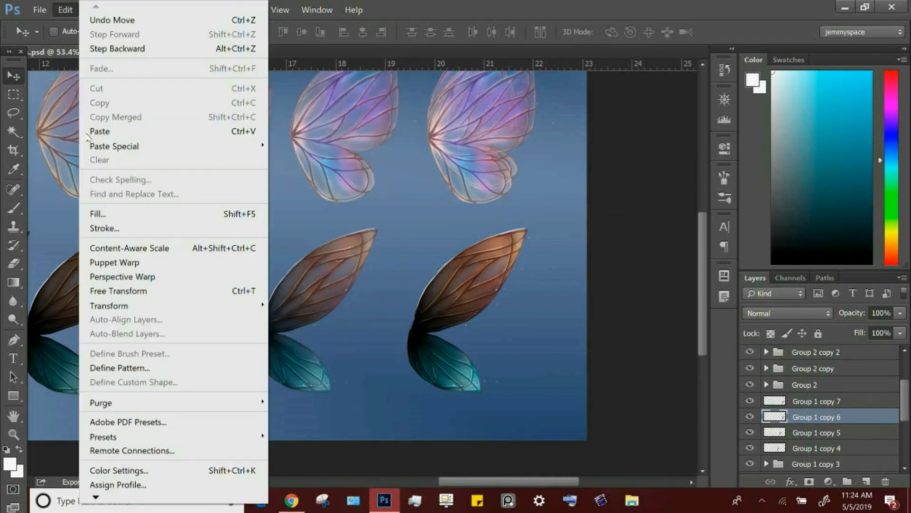
pyautogui.moveTo(153, 307)
pyautogui.click(303, 381)
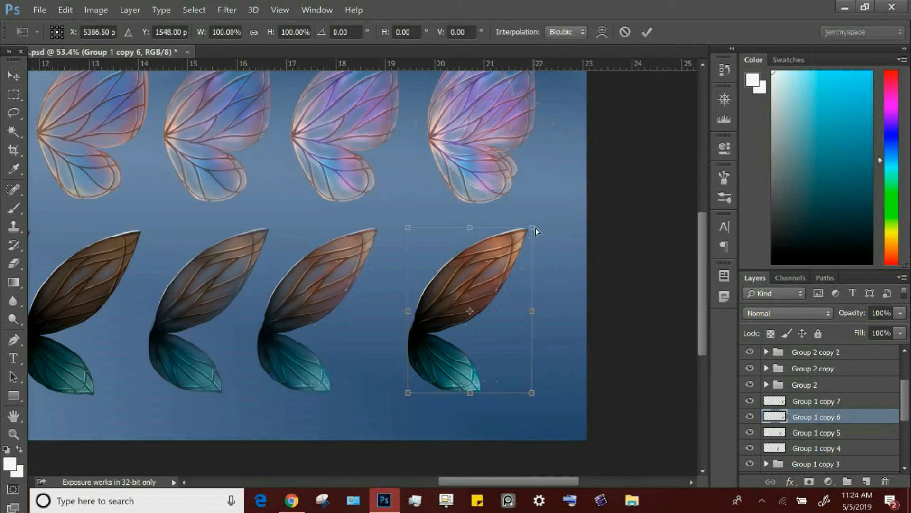
pyautogui.moveTo(533, 224)
pyautogui.mouseDown()
pyautogui.moveTo(531, 215)
pyautogui.moveTo(541, 219)
pyautogui.mouseUp()
pyautogui.press('Return')
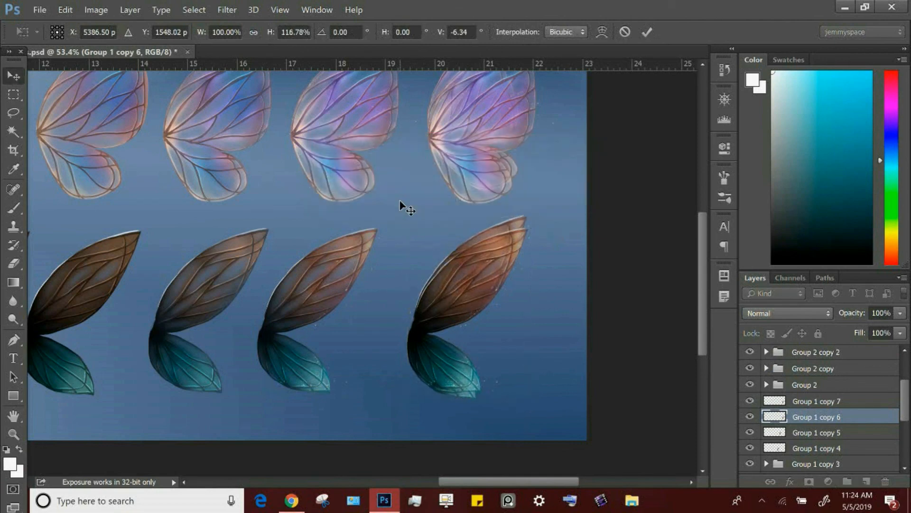
# Rotate Group 1 copy 6 counterclockwise so it fans out behind the front brown wing, and align it with that wing's base.
pyautogui.click(65, 10)
pyautogui.click(143, 291)
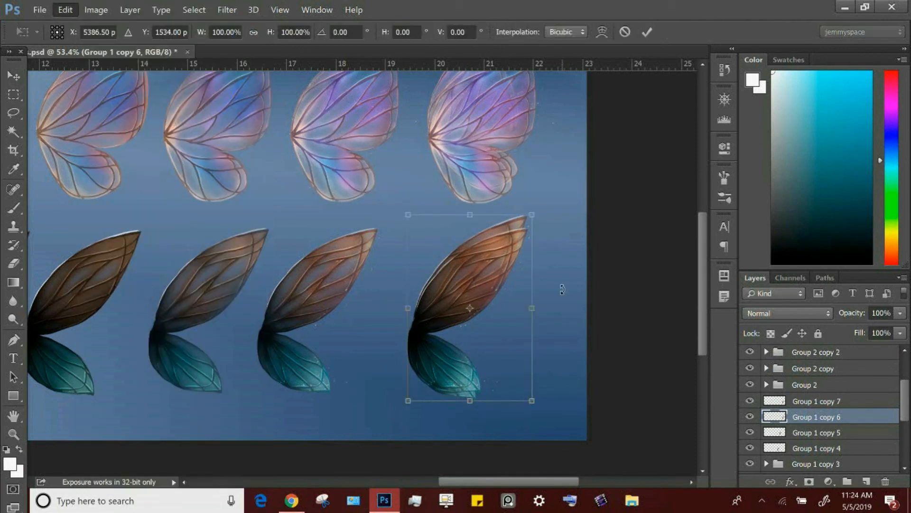
pyautogui.moveTo(560, 274); pyautogui.dragTo(552, 259)
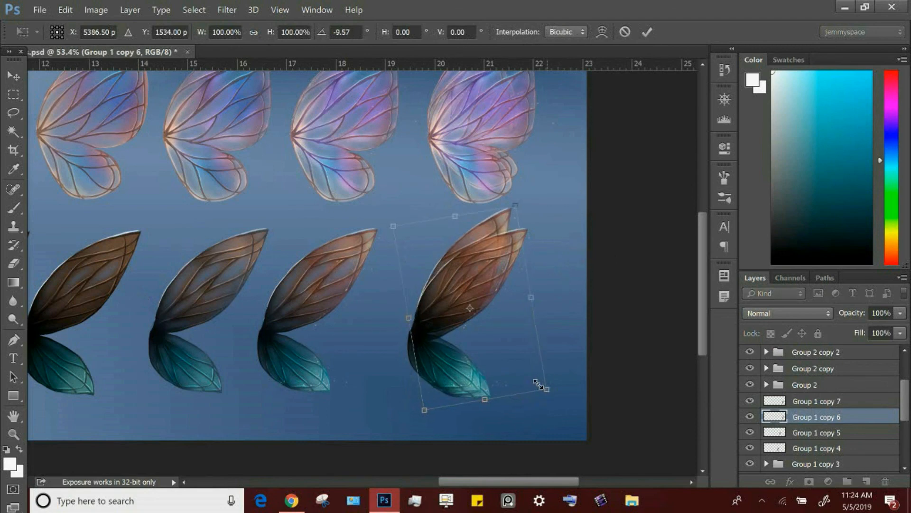
pyautogui.moveTo(543, 383); pyautogui.dragTo(577, 353)
pyautogui.click(10, 76)
pyautogui.click(401, 196)
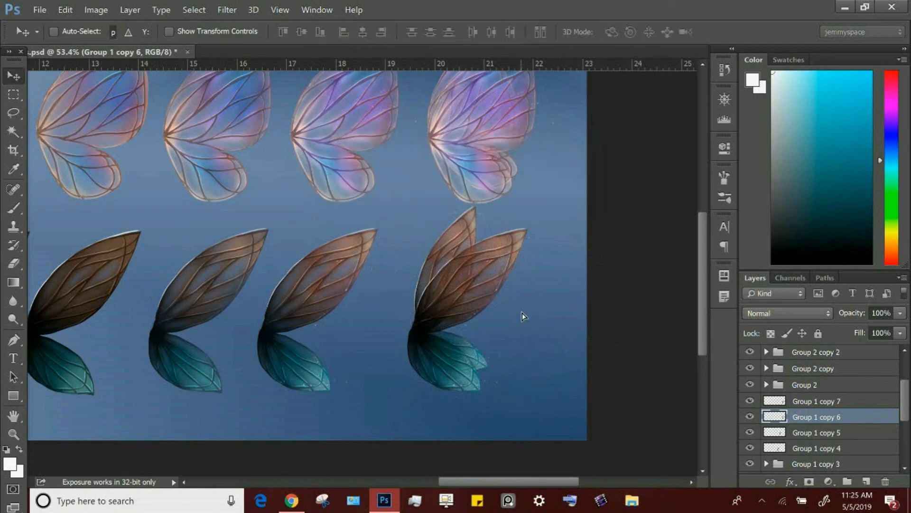
pyautogui.moveTo(522, 313); pyautogui.dragTo(525, 343)
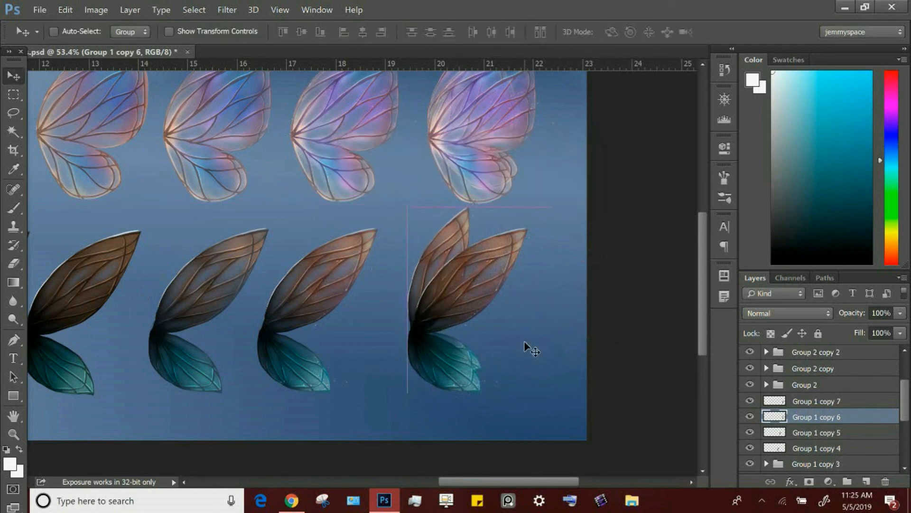
# Flip Group 1 copy 6 horizontally and move it about 1.74 in left so it mirrors the front brown wing.
pyautogui.click(65, 9)
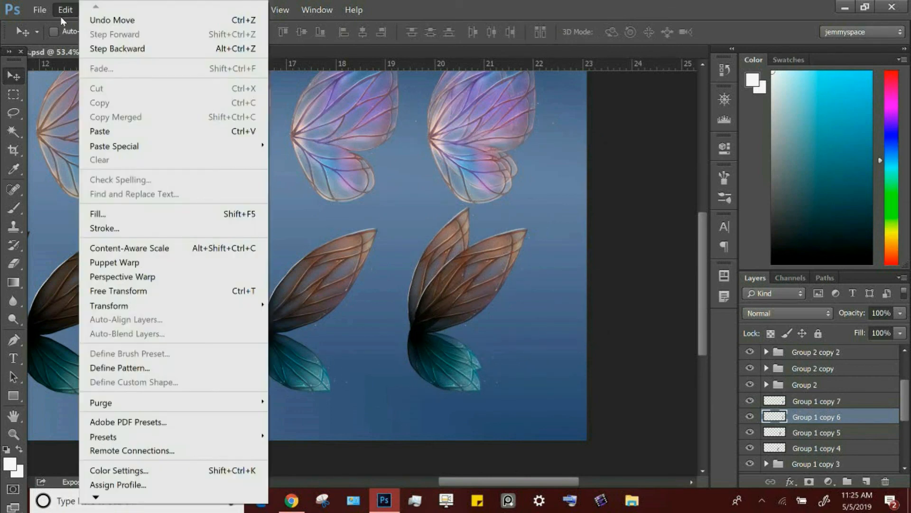
pyautogui.moveTo(171, 303)
pyautogui.click(341, 460)
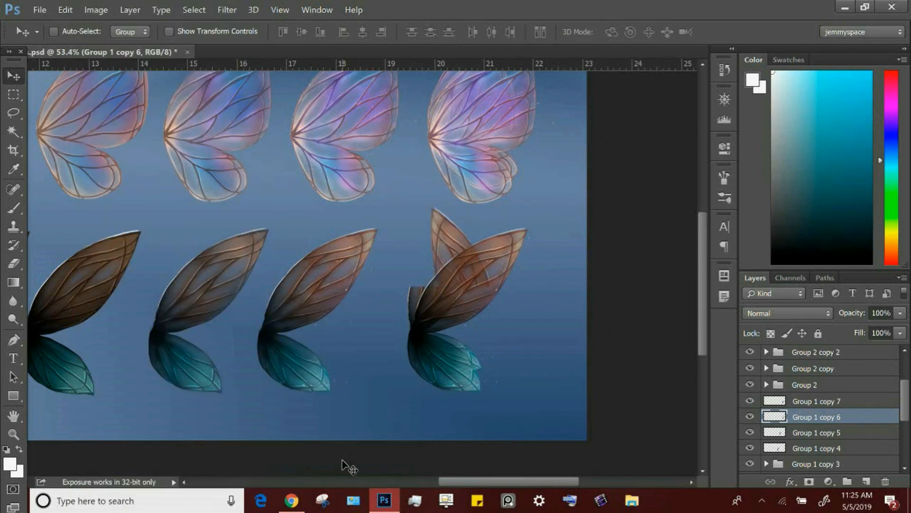
pyautogui.moveTo(549, 331); pyautogui.dragTo(473, 324)
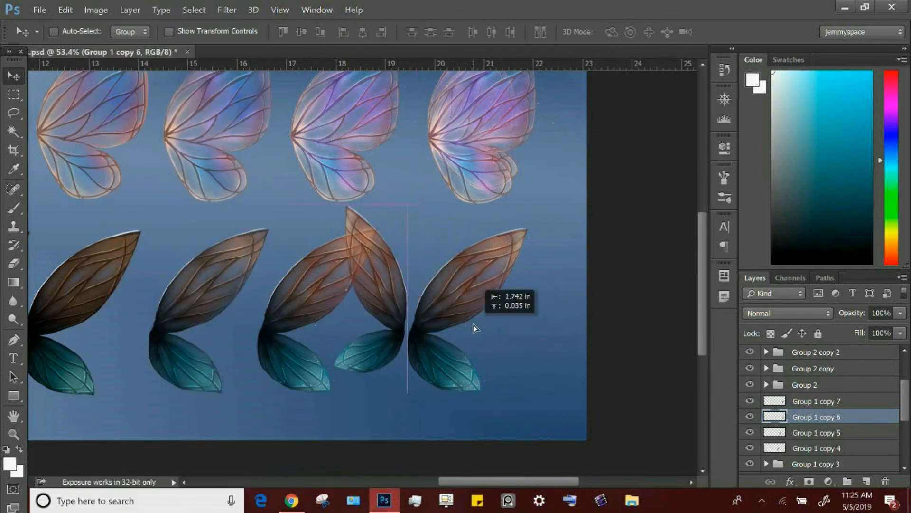
# Move Group 1 copy 7 to the right, and shift the flipped Group 1 copy 6 right until the two wing bases nearly meet.
pyautogui.click(822, 431)
pyautogui.click(807, 402)
pyautogui.moveTo(545, 323); pyautogui.dragTo(573, 327)
pyautogui.click(812, 417)
pyautogui.moveTo(473, 274); pyautogui.dragTo(540, 280)
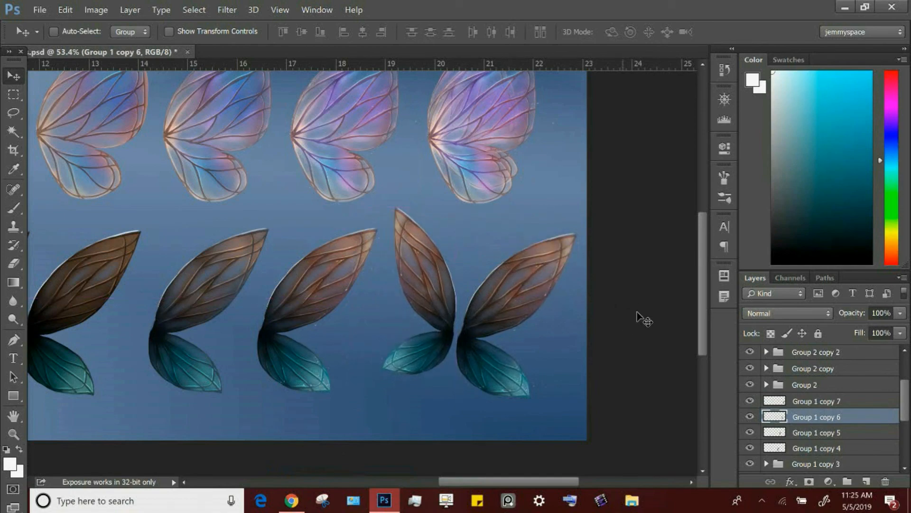